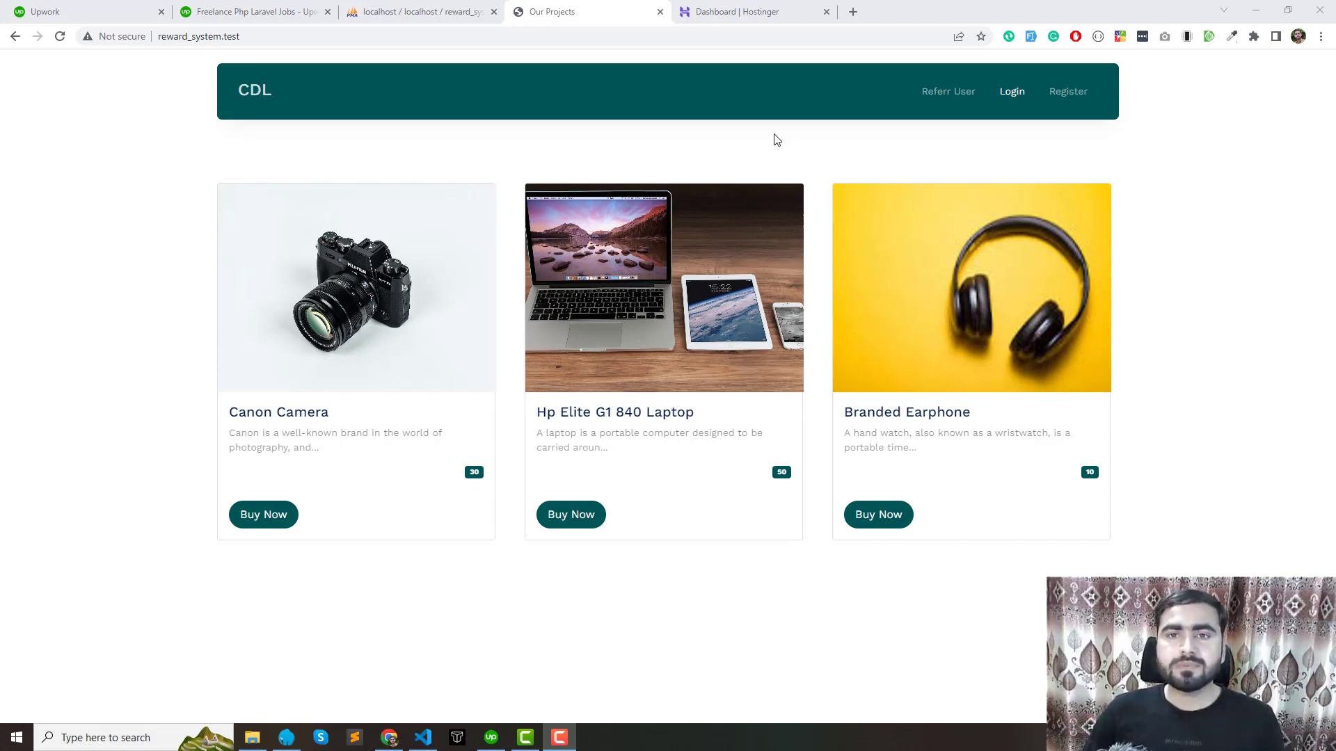
click(853, 12)
text(y)
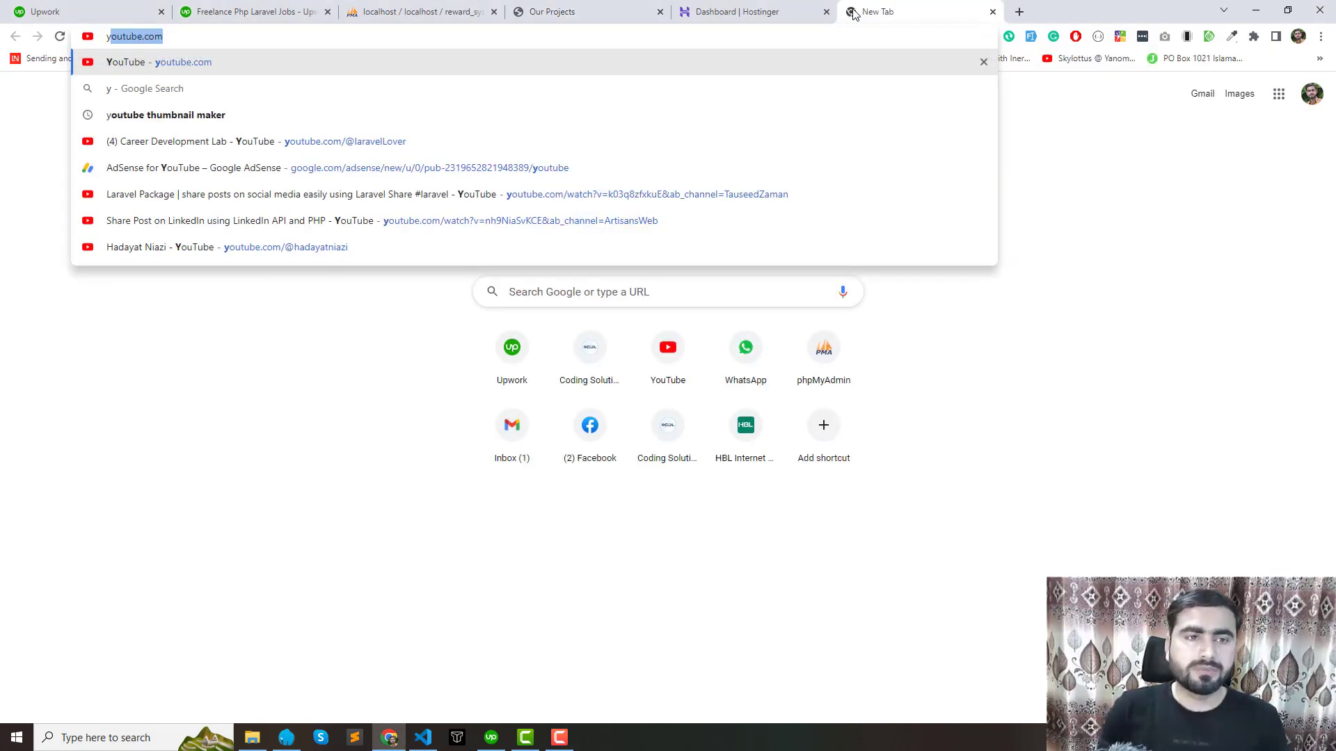
text(outube.com/@laravelLover/pl)
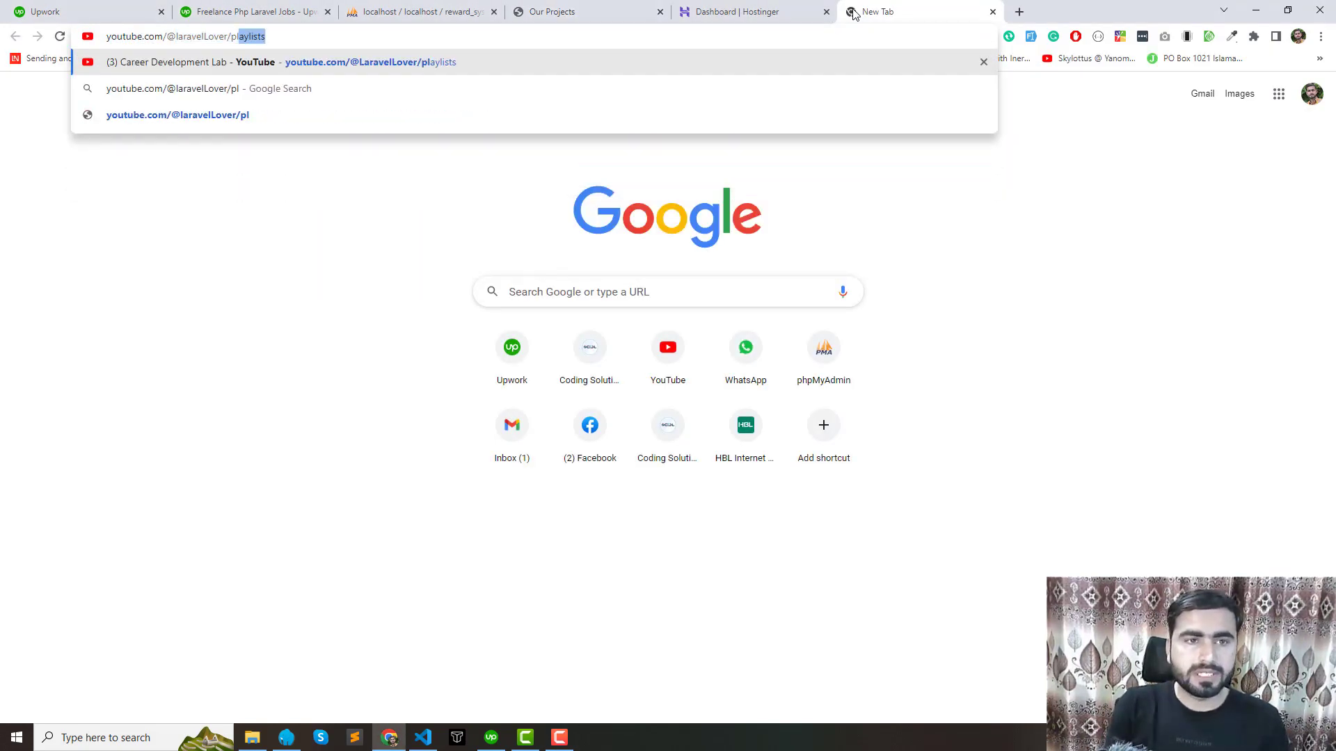
key(Return)
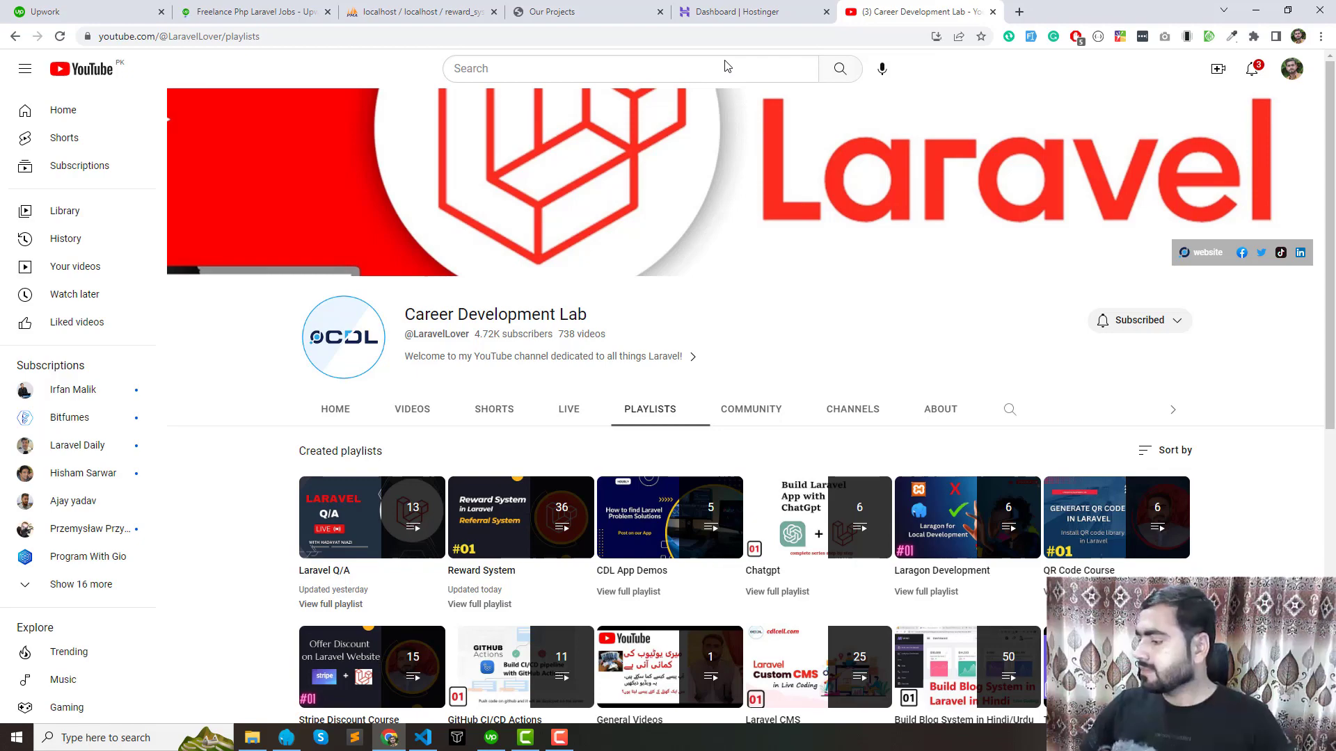
Find the "Deploy Laravel App on Server" playlist, open its first video and pause it
scroll(724, 358, down, 2)
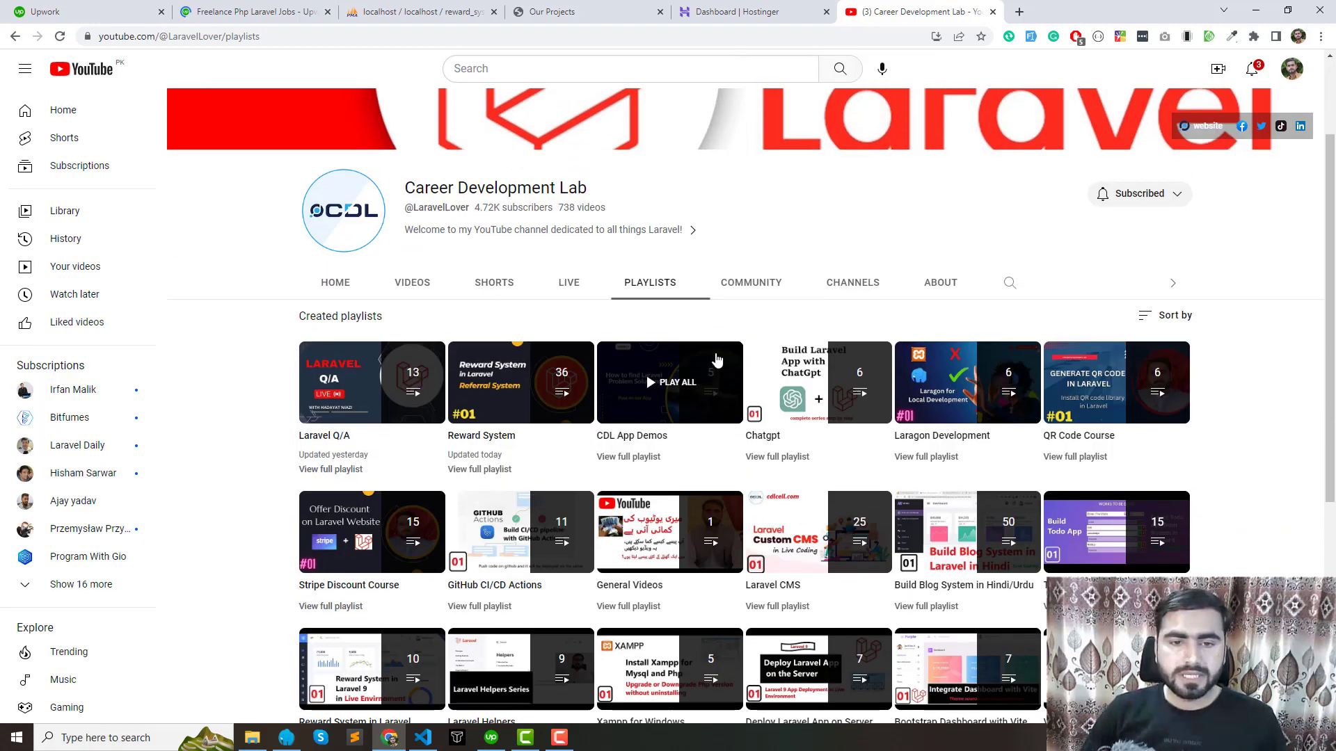
scroll(720, 352, down, 3)
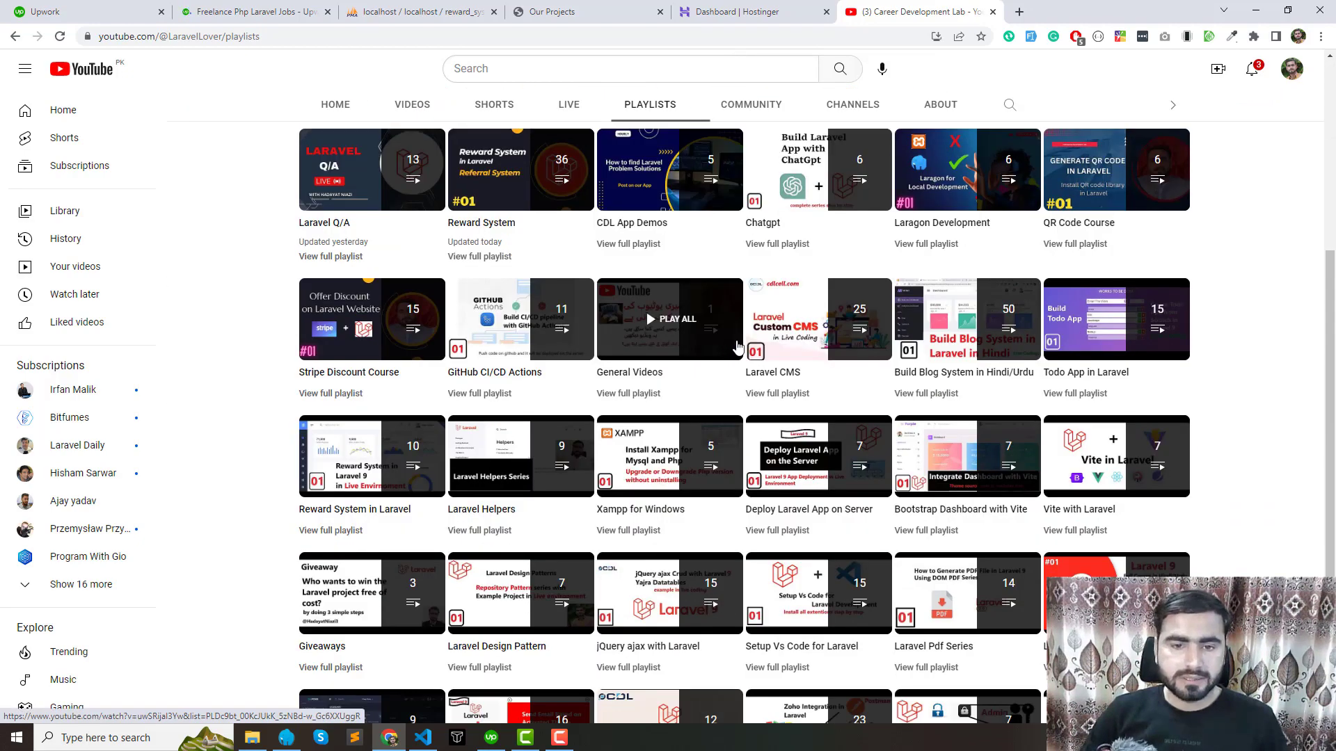
scroll(708, 348, down, 2)
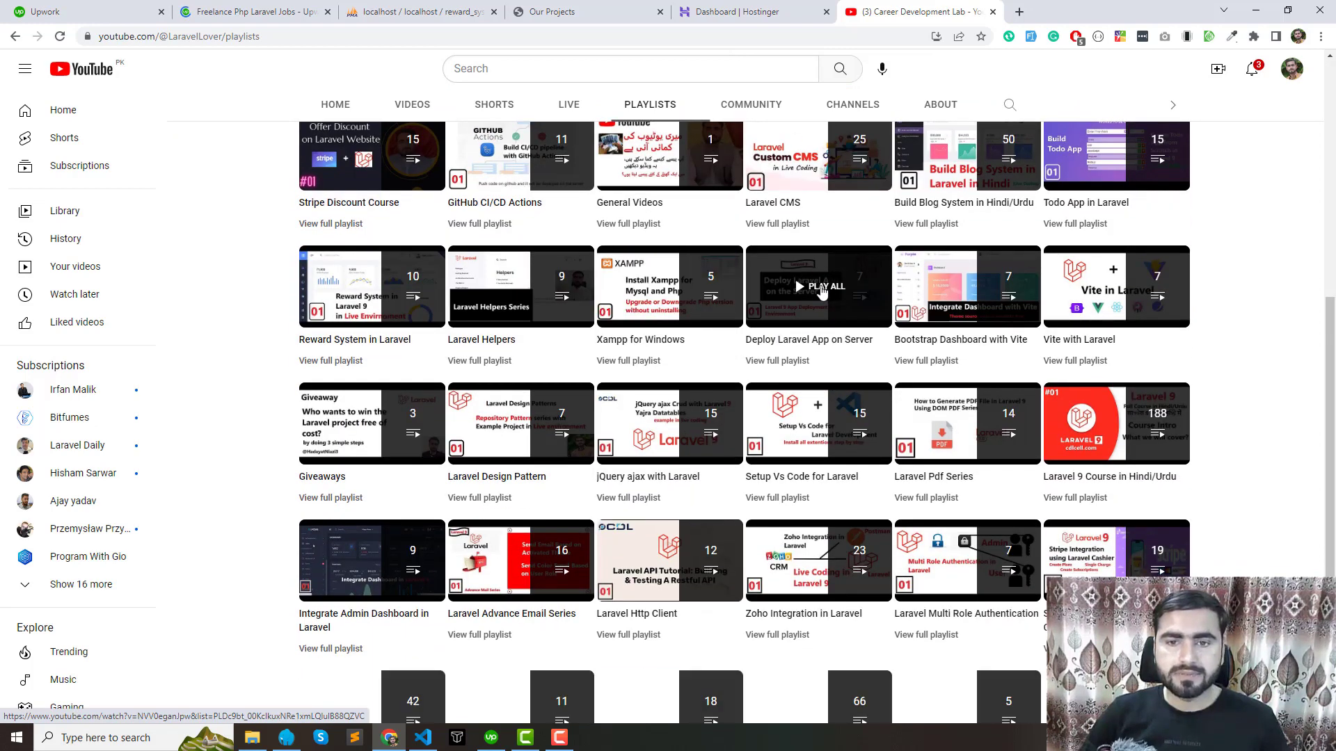
click(809, 303)
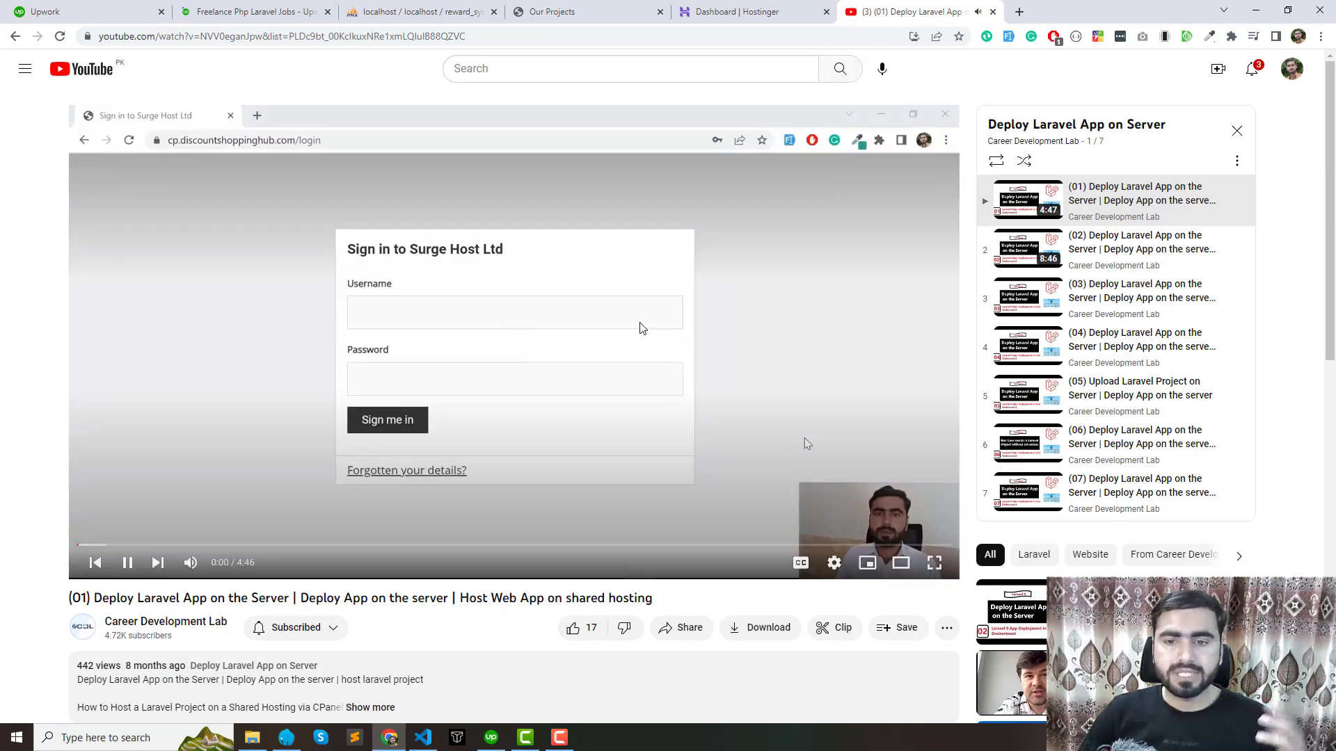
click(644, 320)
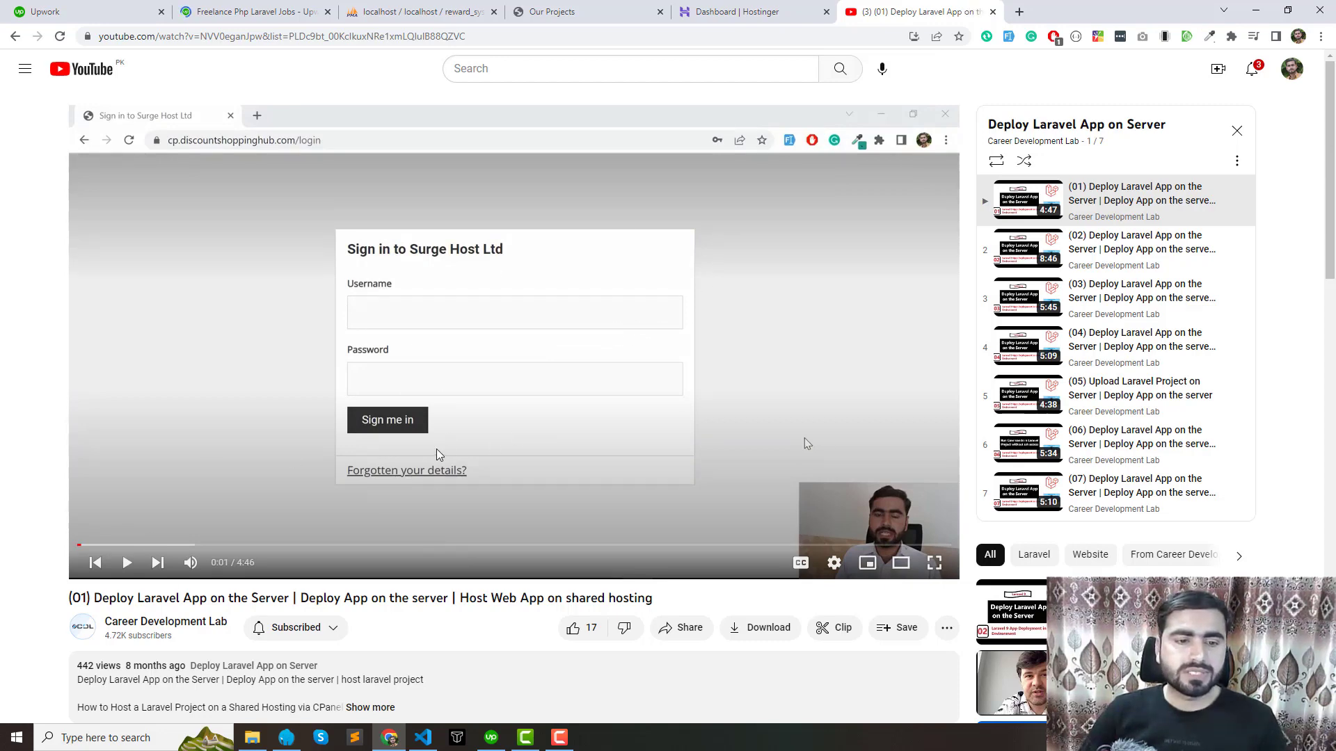
drag(278, 598, 417, 596)
click(418, 596)
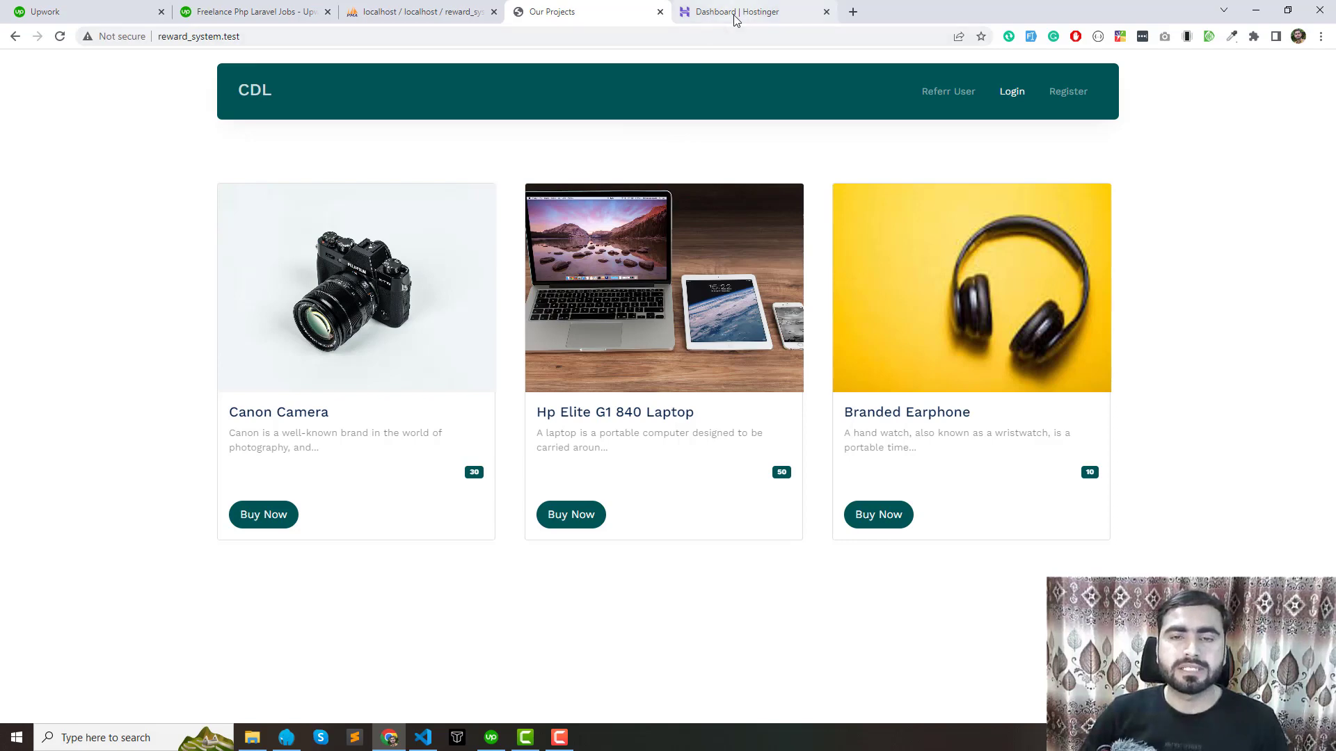
Switch to the already open Hostinger dashboard for cdlcell.com
mouse_move(735, 19)
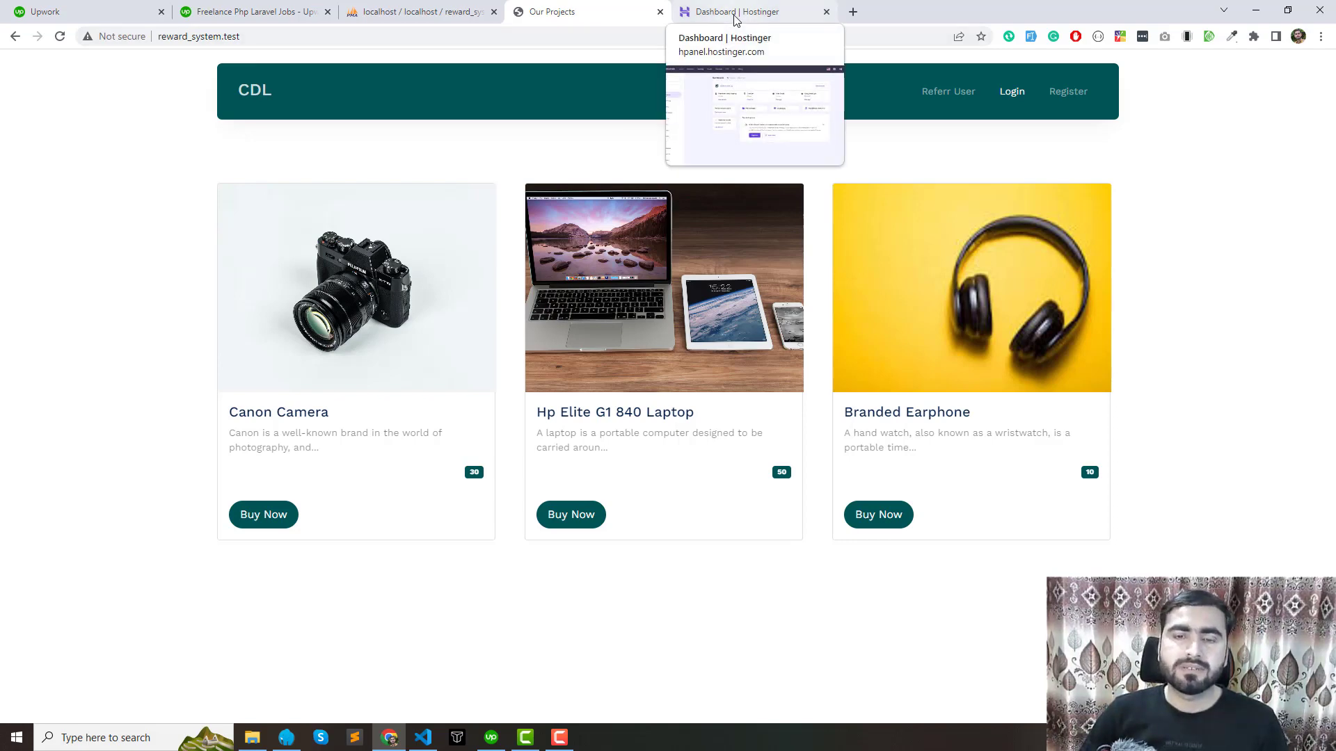
click(735, 14)
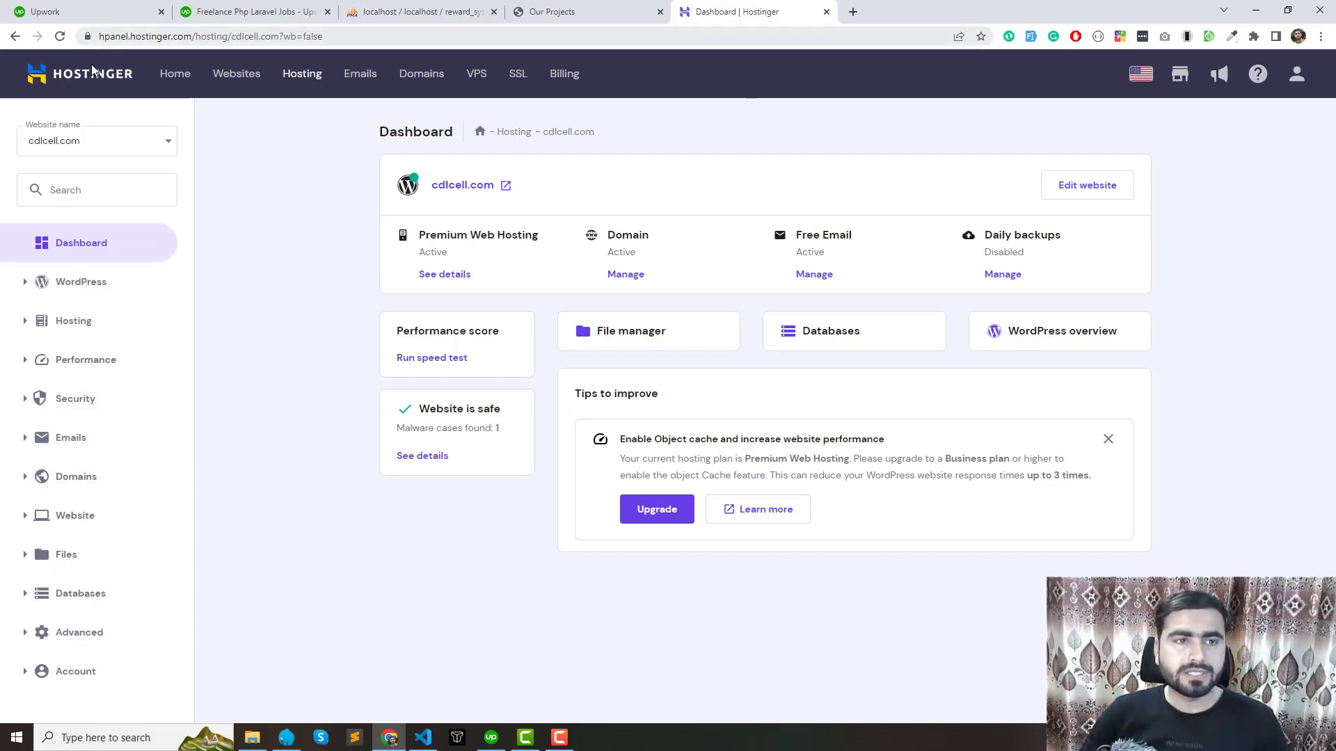
click(854, 11)
text(hs)
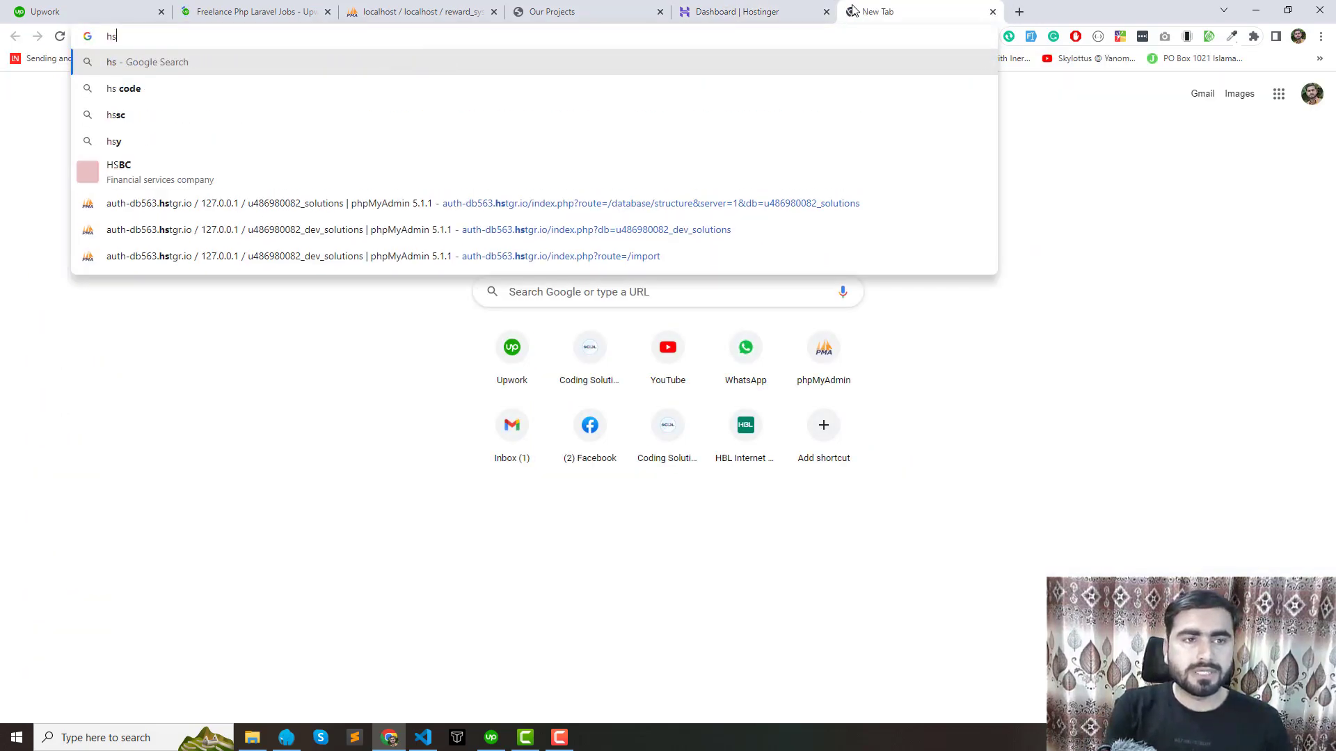
key(BackSpace)
text(os)
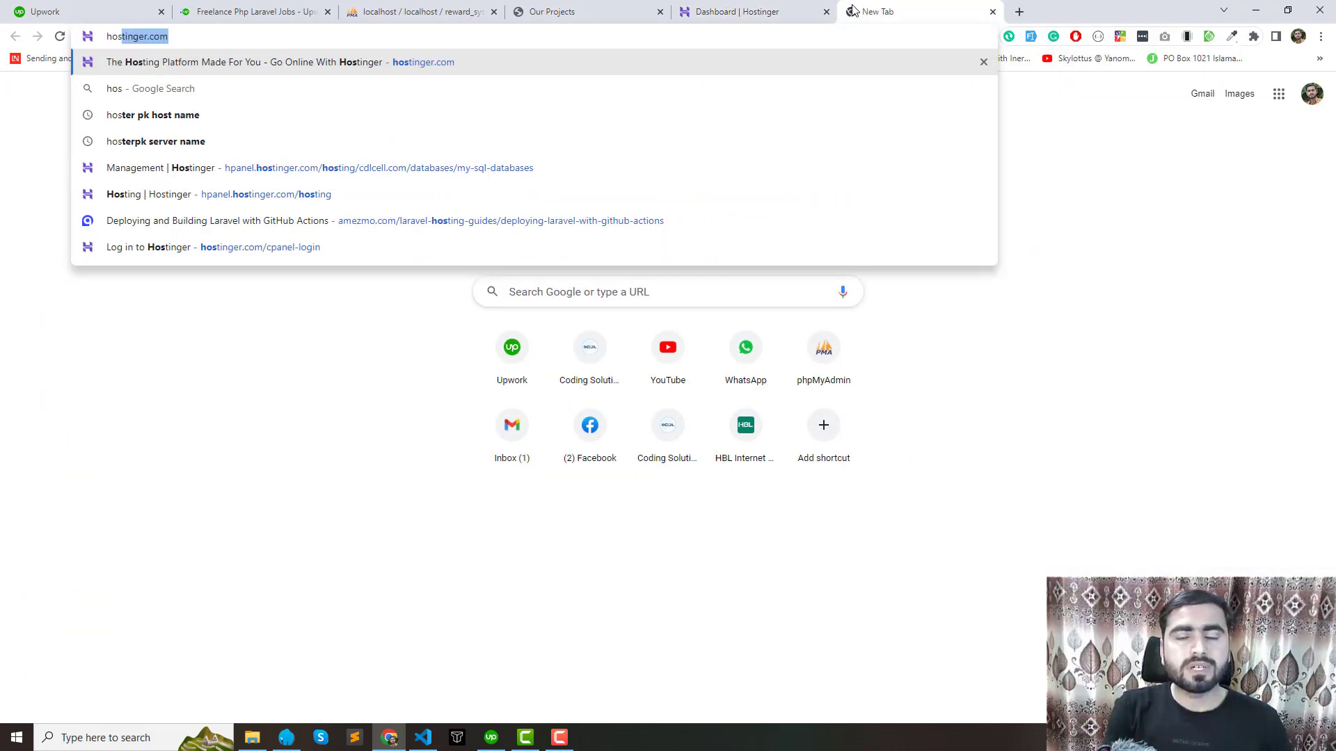
key(ctrl+w)
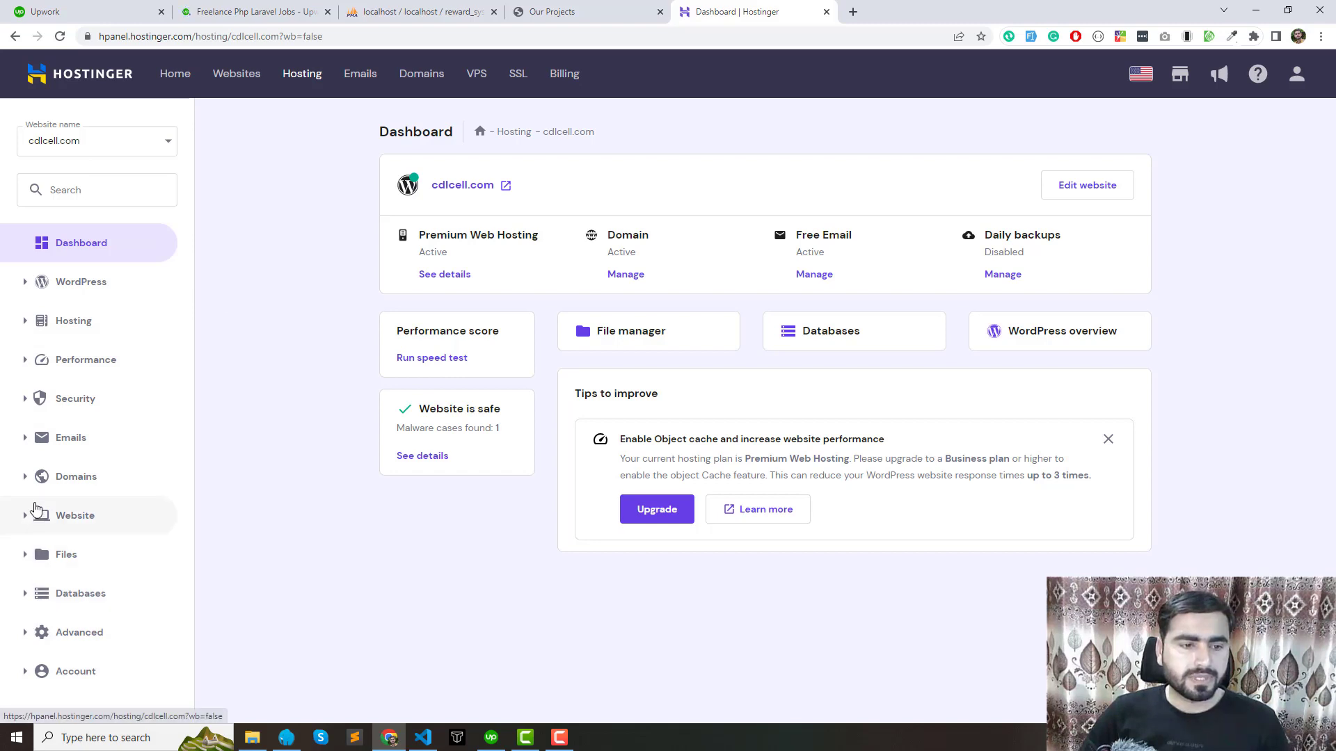
Open the subdomain management page for cdlcell.com
click(25, 477)
scroll(116, 445, down, 2)
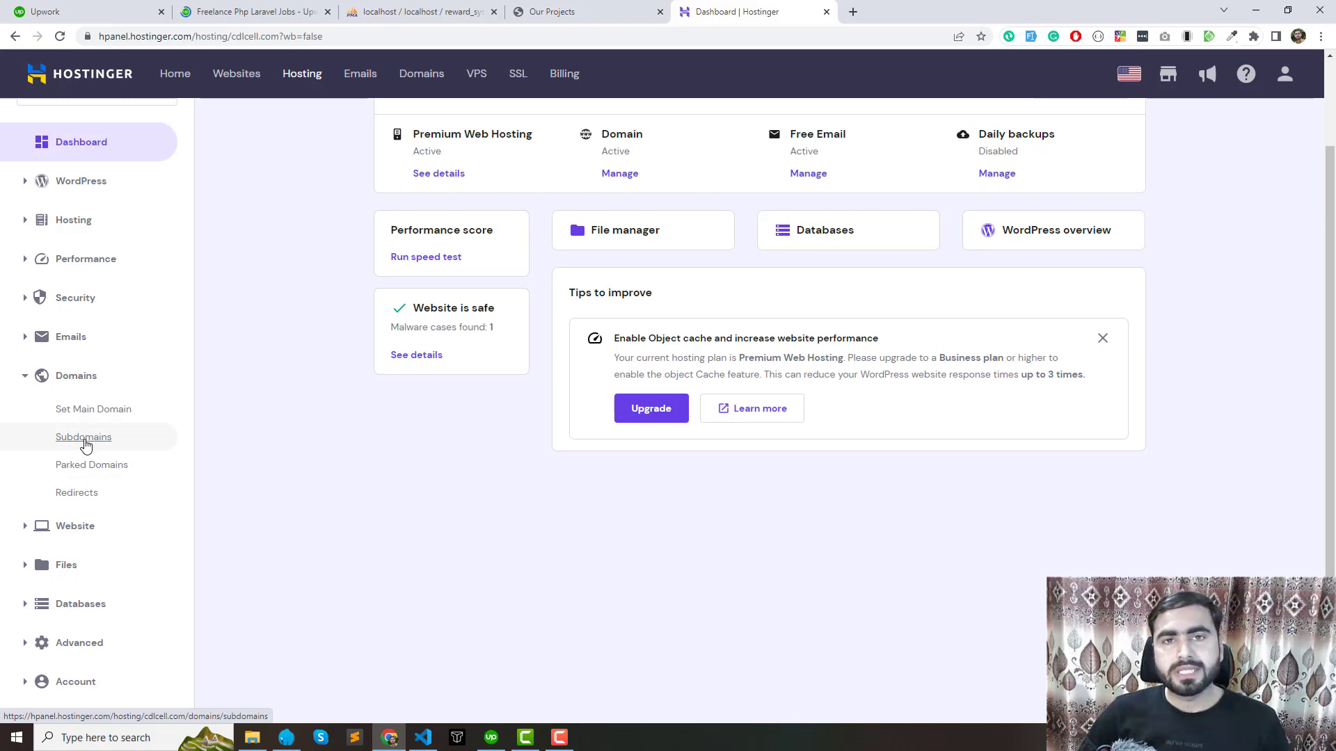
click(84, 438)
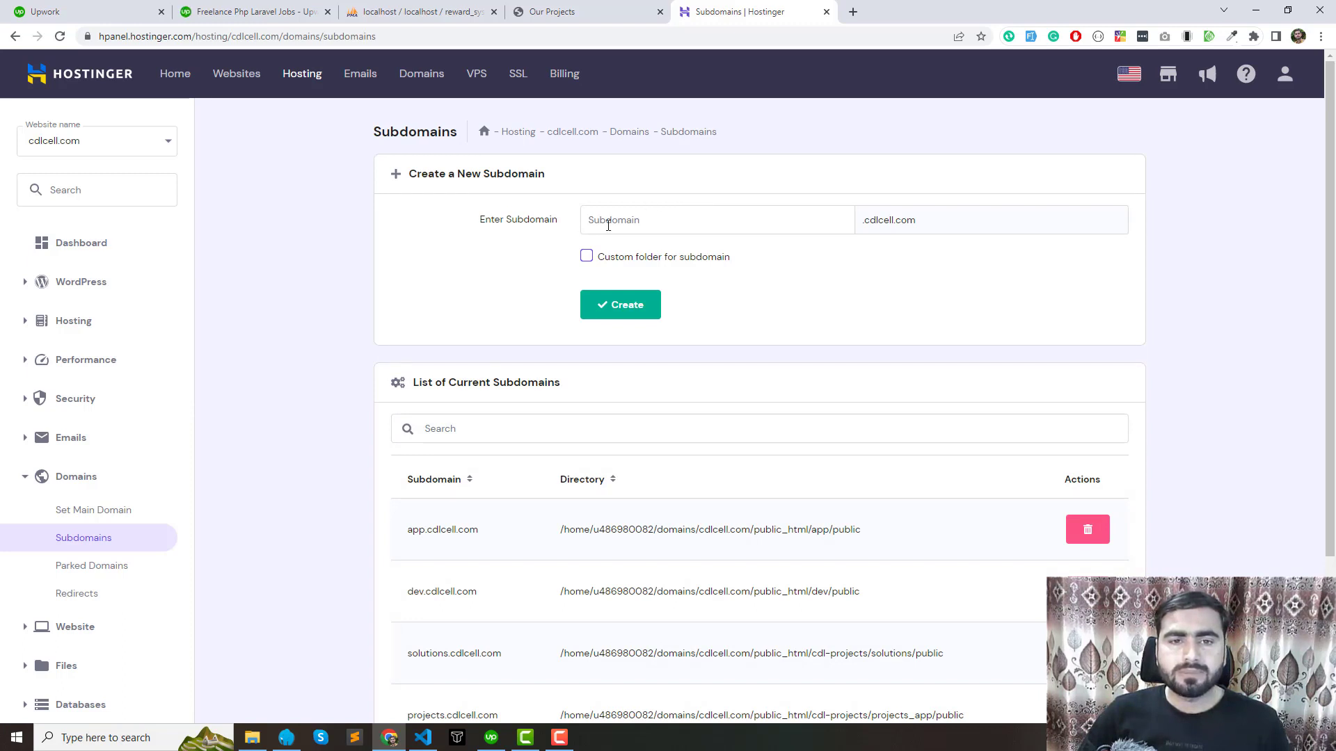
Enter reward-system as the name of the new subdomain under cdlcell.com
click(582, 219)
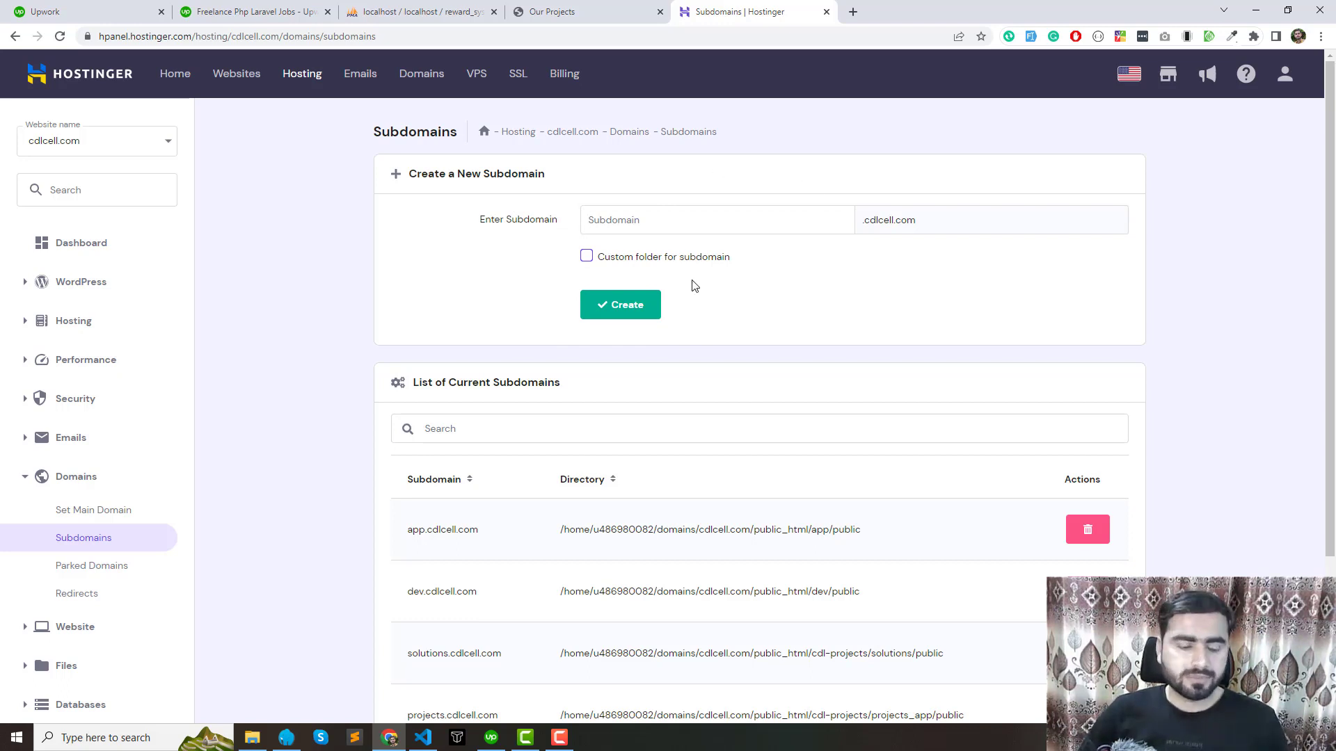
text(reward-syste)
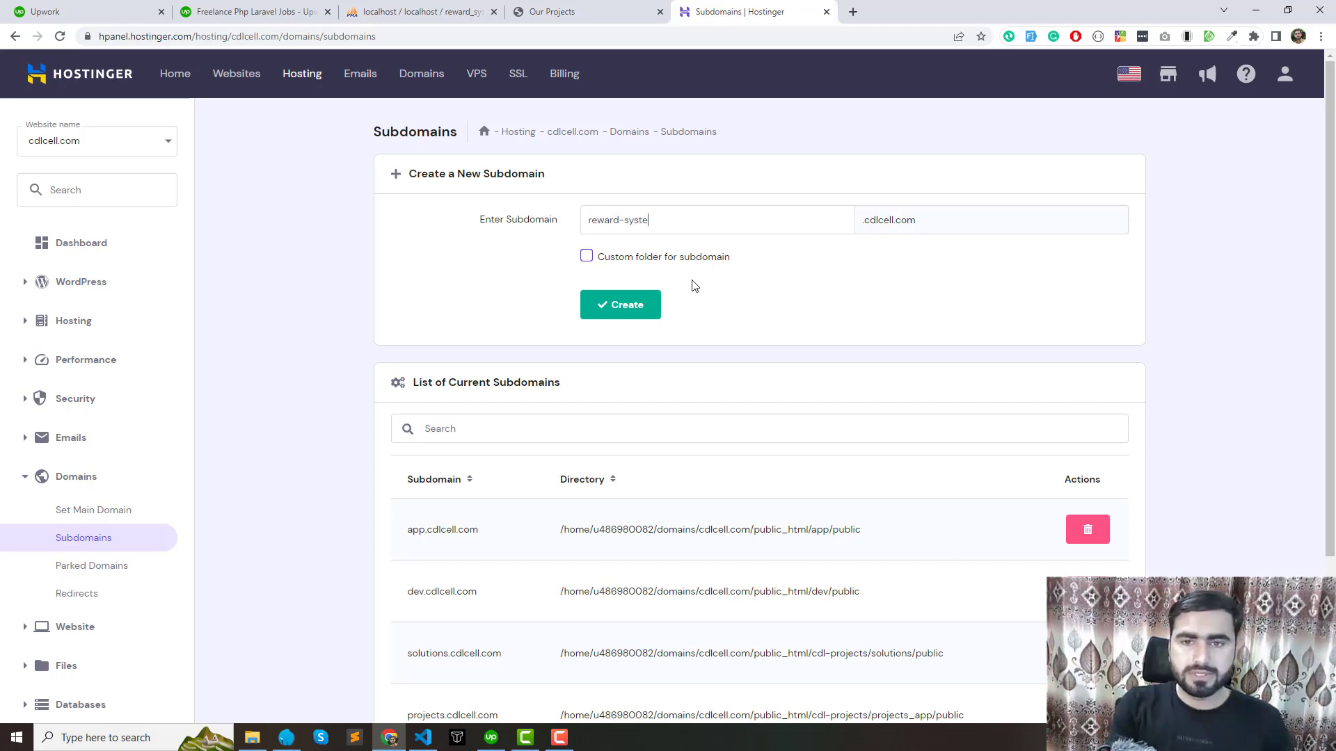
text(n)
key(BackSpace)
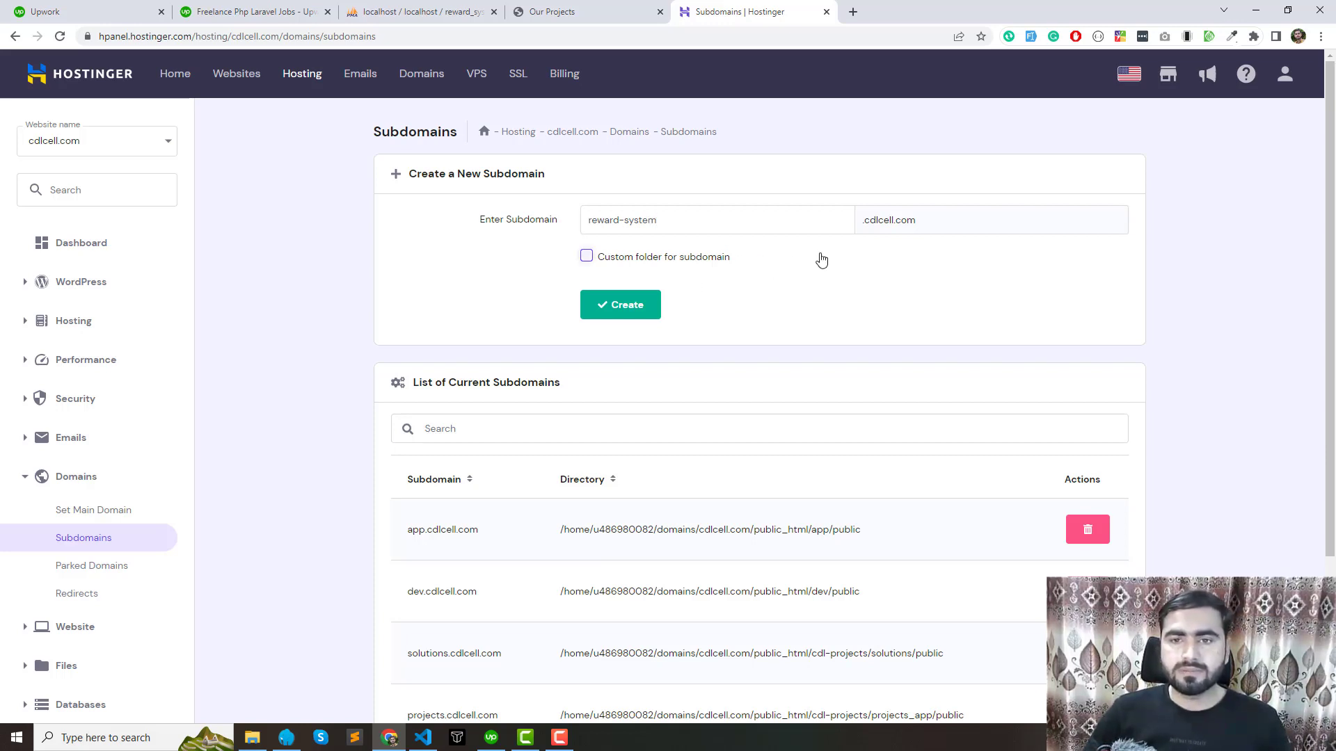
drag(870, 221, 916, 221)
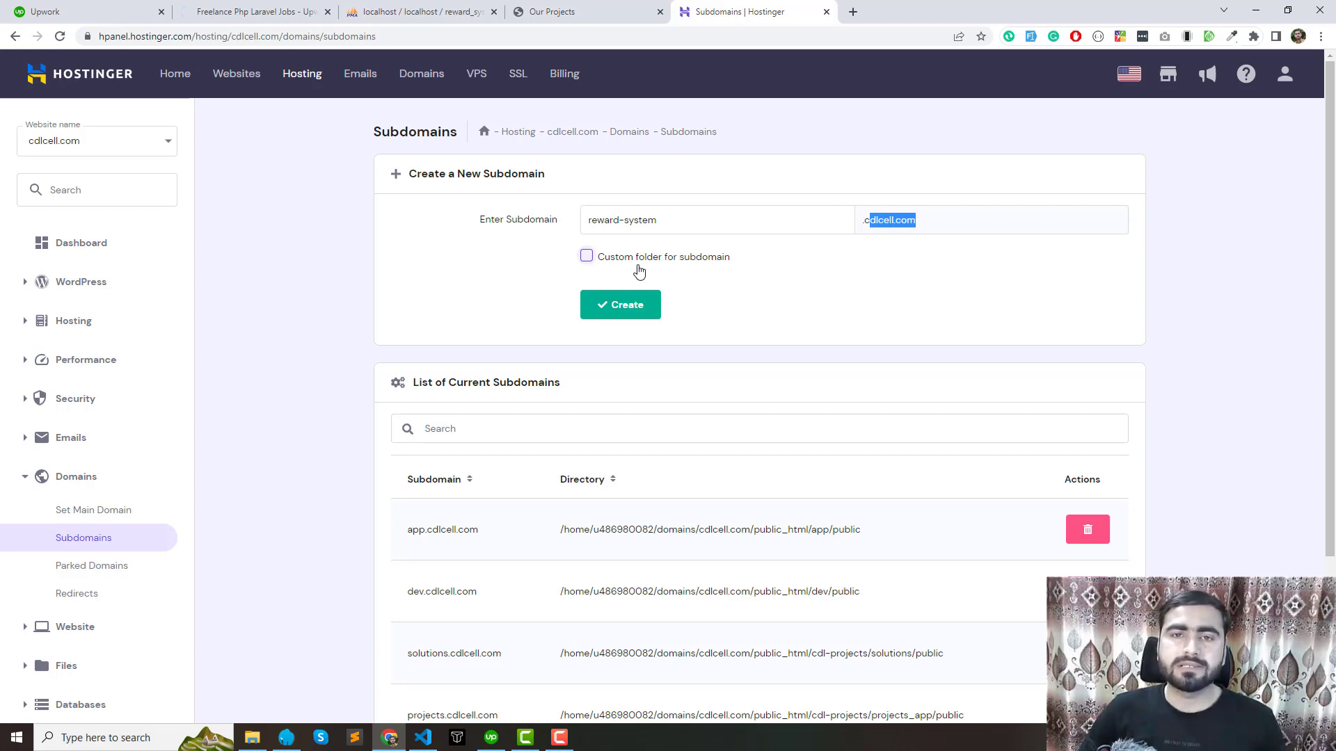
Copy the path cdl-projects/projects_app/public from the directory of projects.cdlcell.com in the list of current subdomains
scroll(746, 299, down, 3)
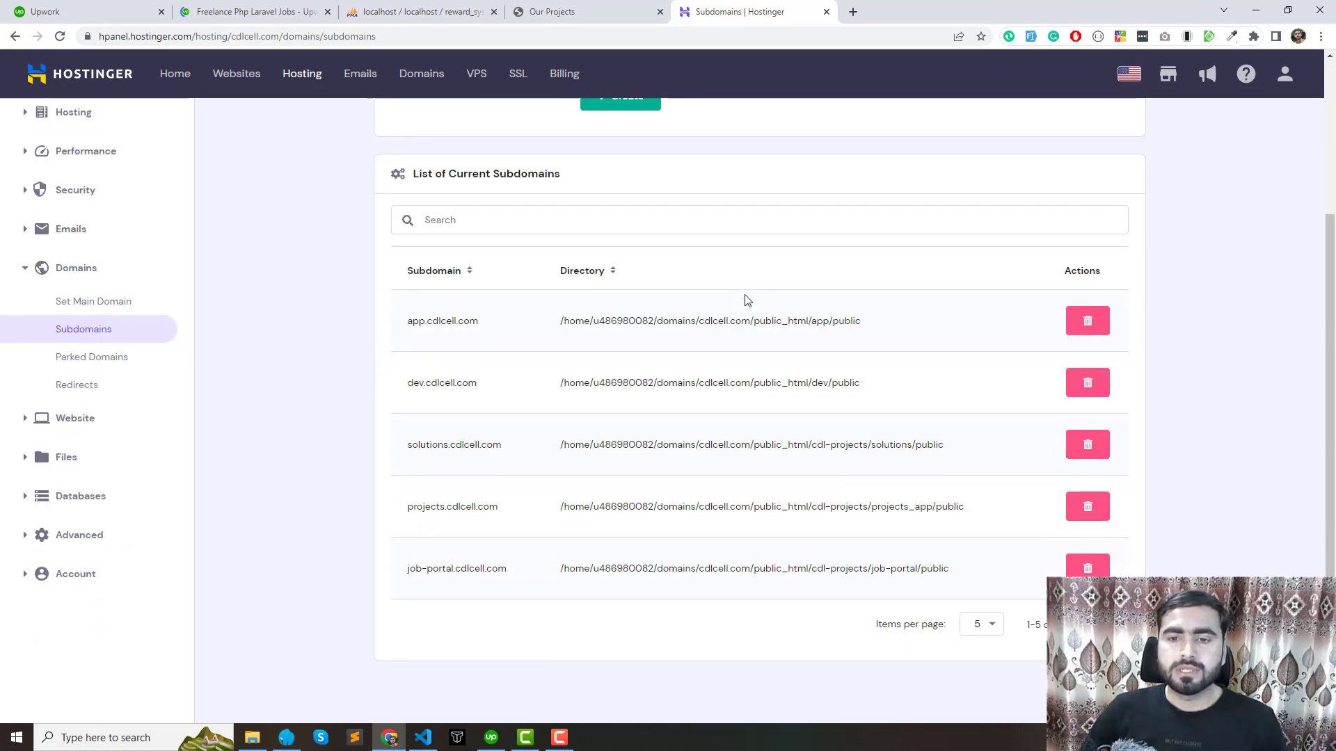
scroll(746, 299, up, 1)
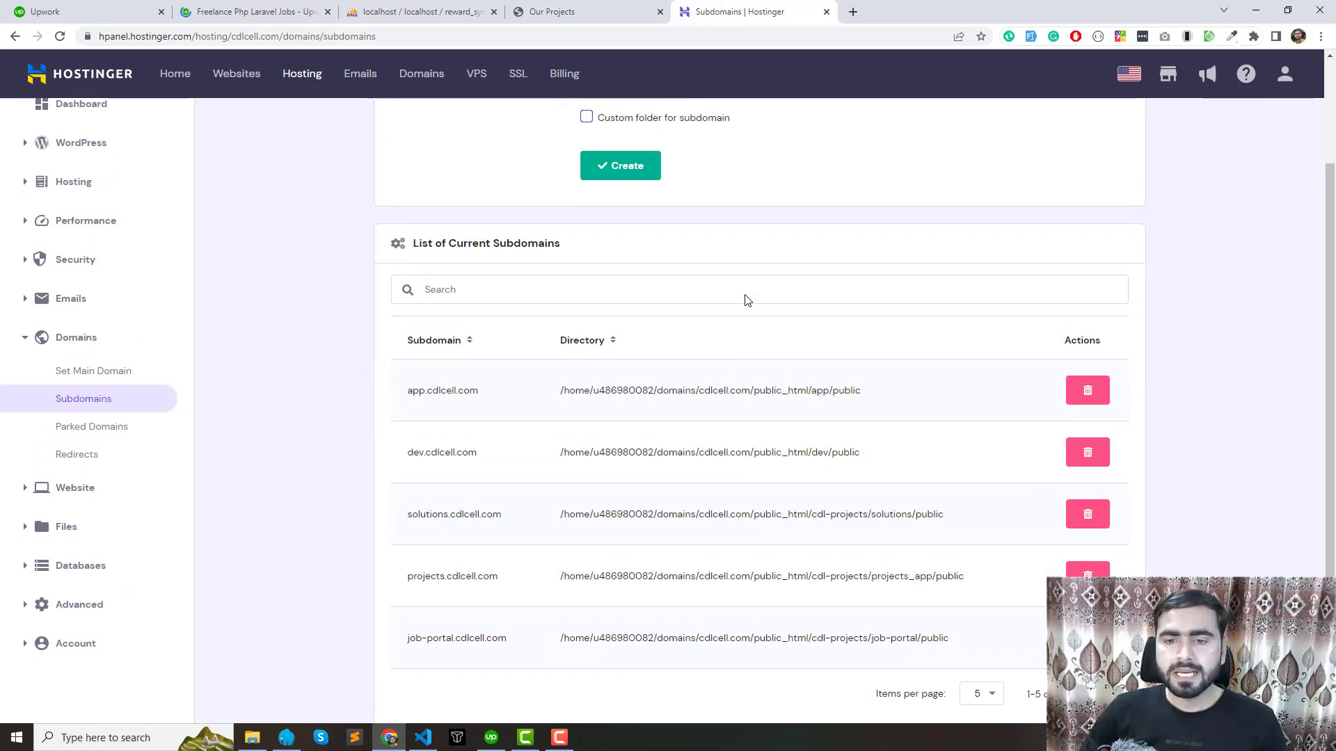
scroll(746, 300, down, 1)
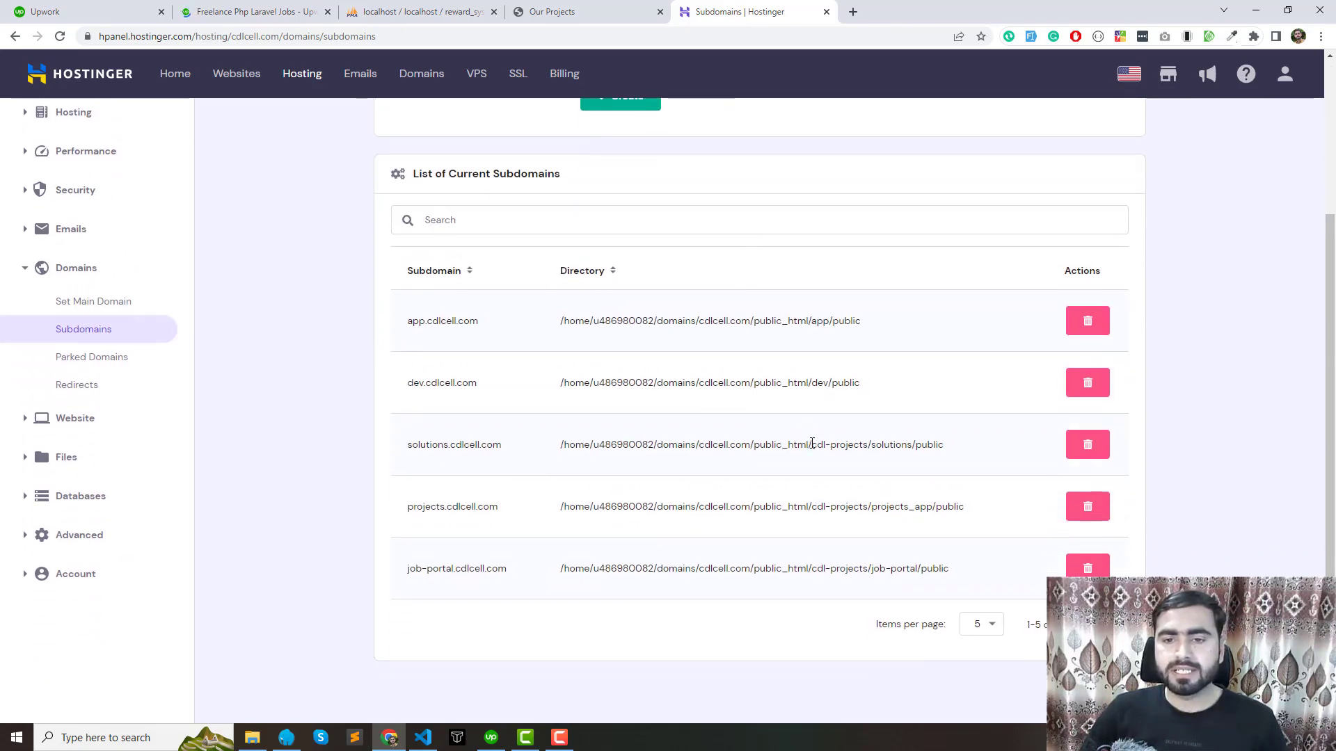
drag(811, 444, 871, 446)
drag(817, 507, 957, 493)
key(ctrl+c)
double_click(815, 507)
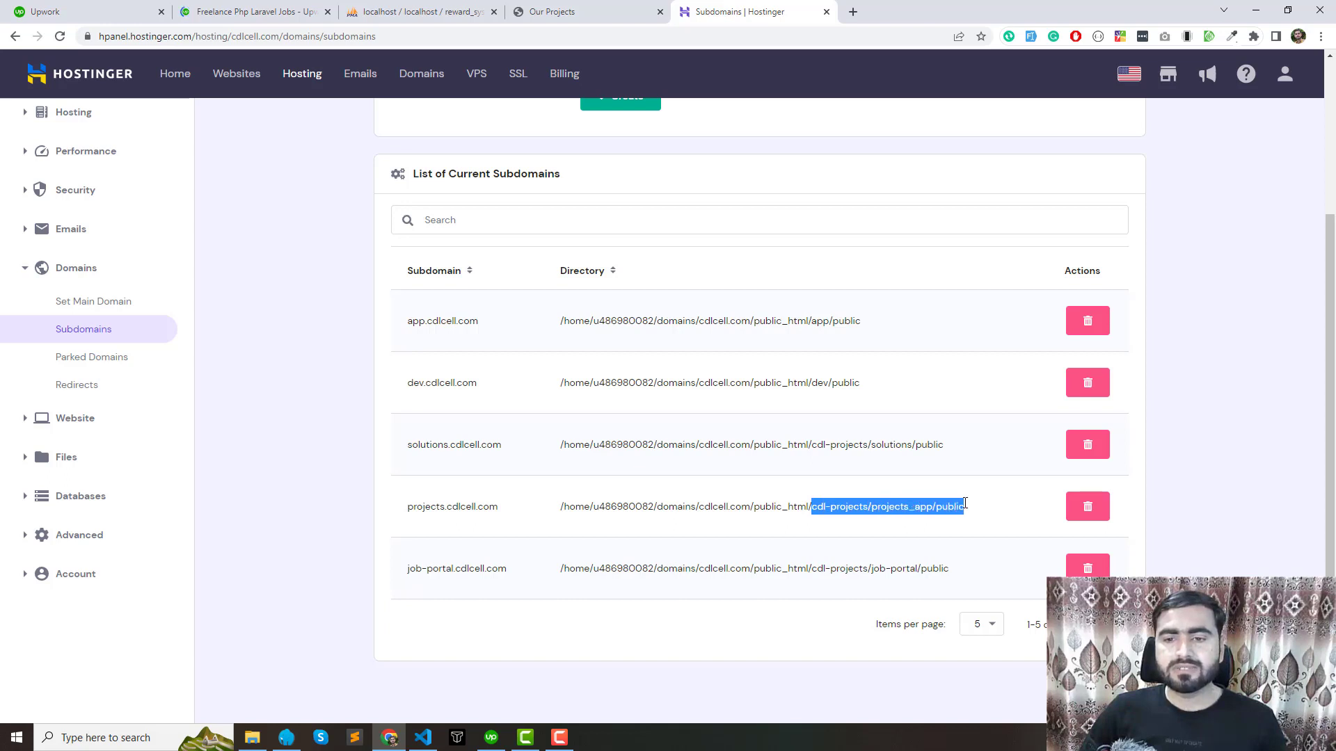
Enable a custom folder for the new subdomain and paste cdl-projects/projects_app/public as its directory
scroll(740, 378, up, 3)
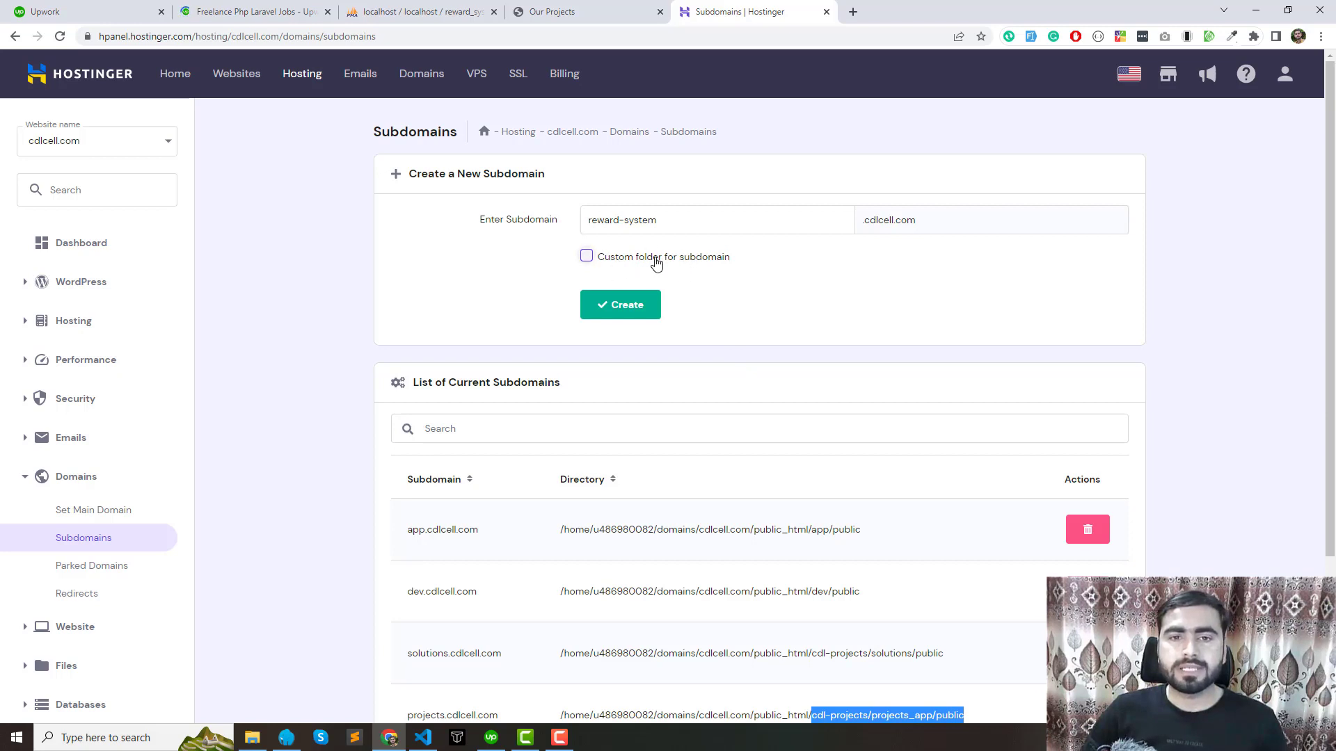
click(656, 261)
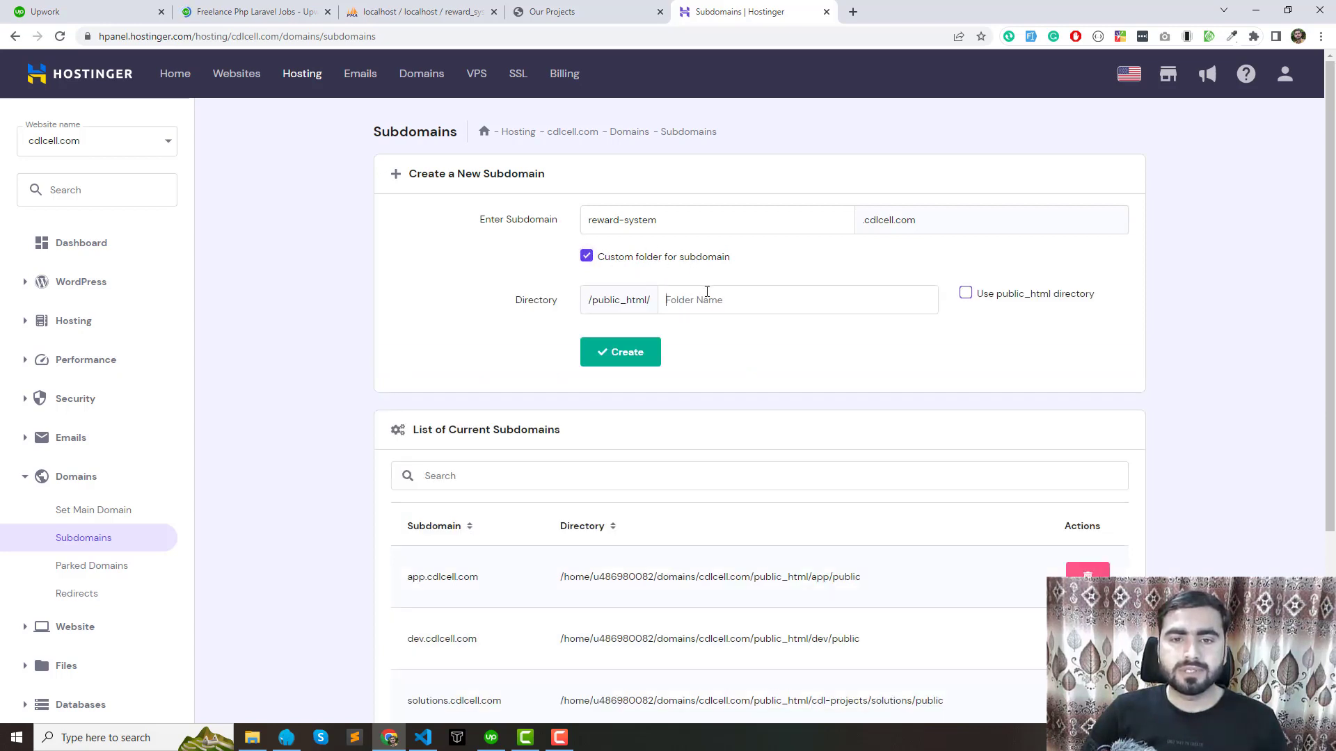
click(731, 299)
key(ctrl+v)
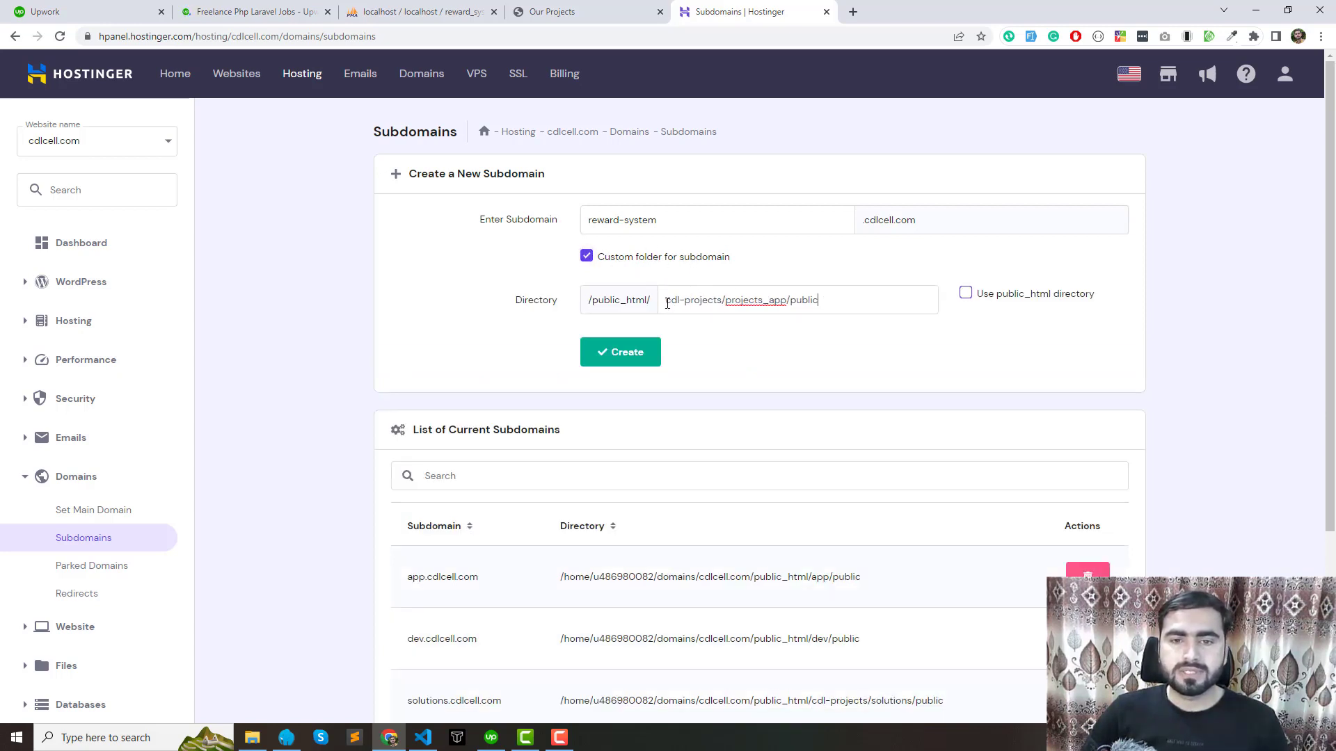
drag(678, 299, 723, 300)
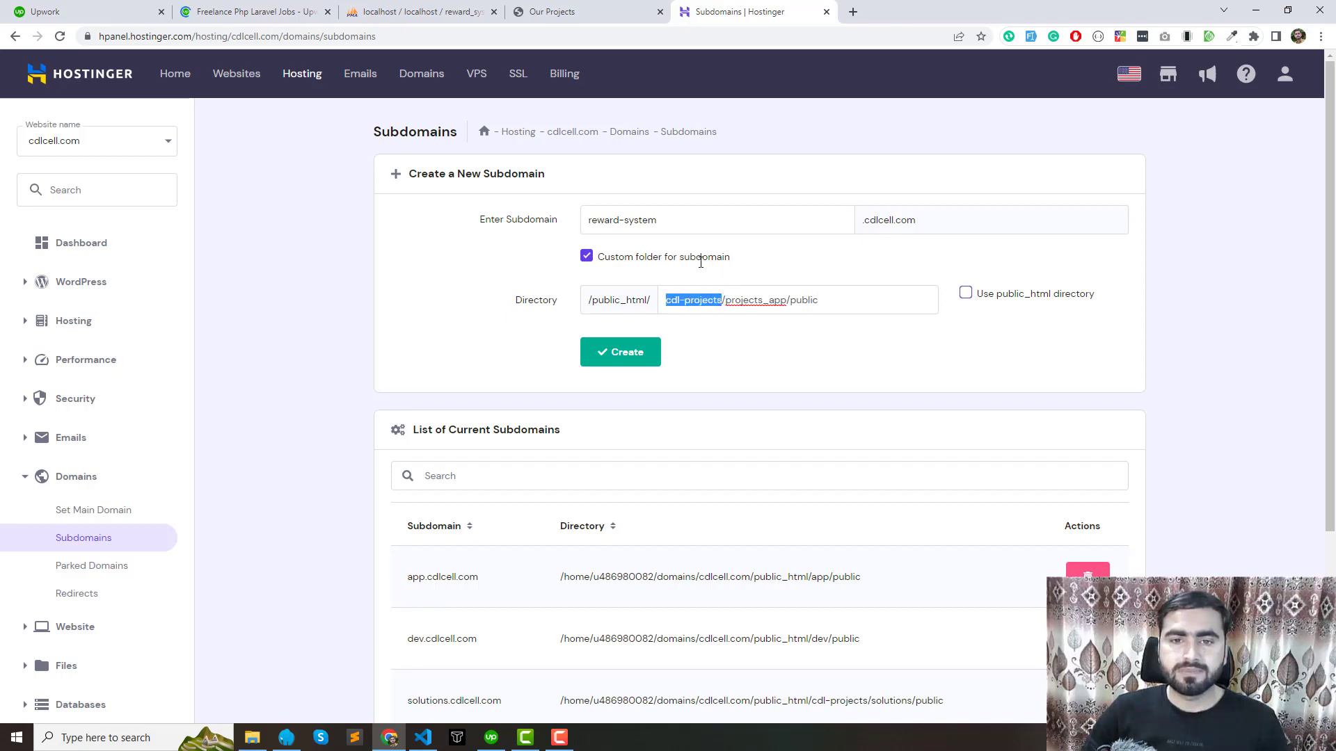
Open the file browser for cdlcell.com's files and close the intermediate File Manager page
scroll(101, 501, down, 3)
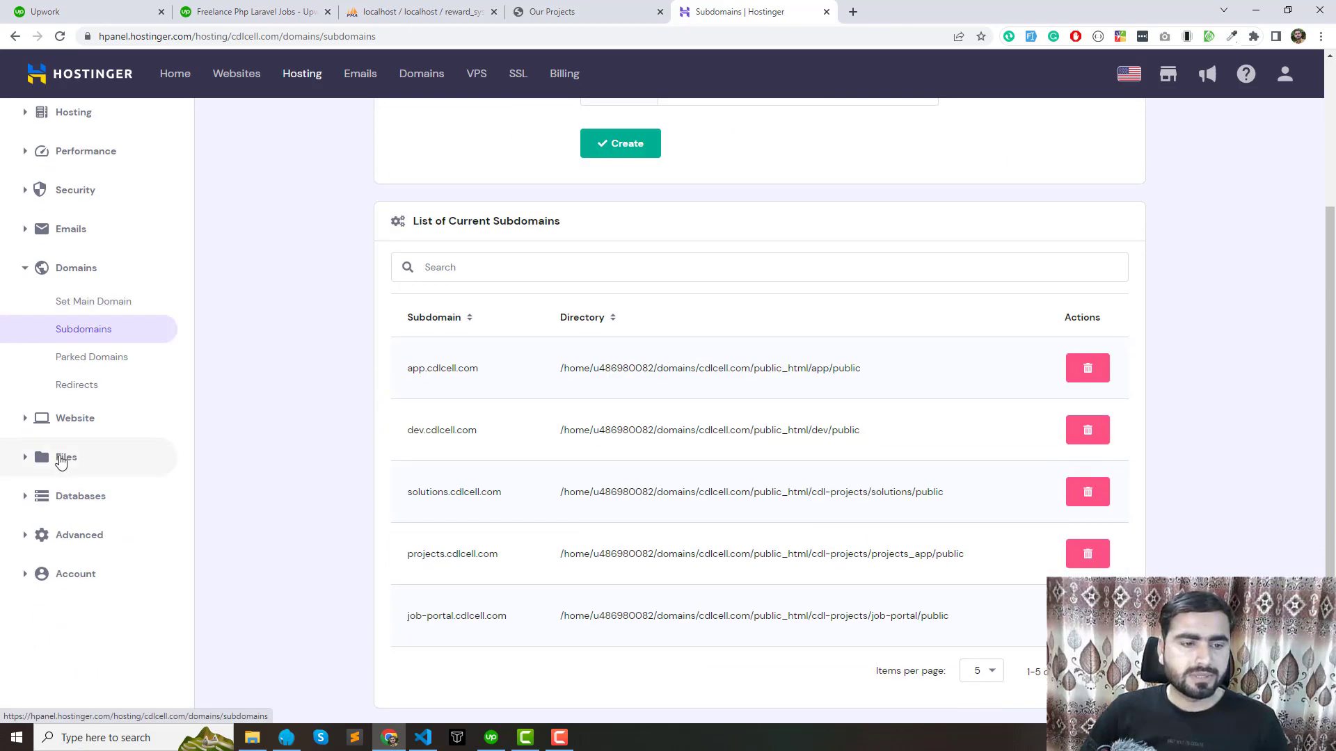
click(60, 457)
click(84, 381)
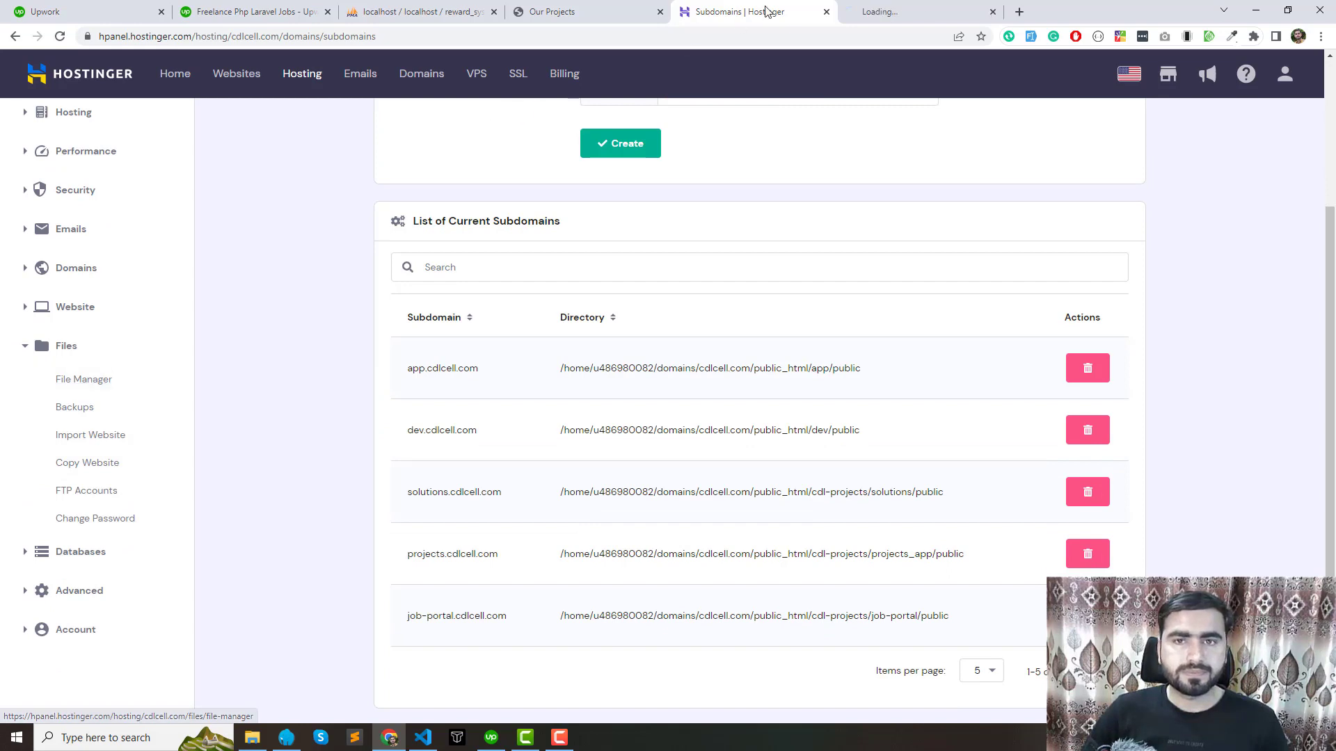
click(888, 10)
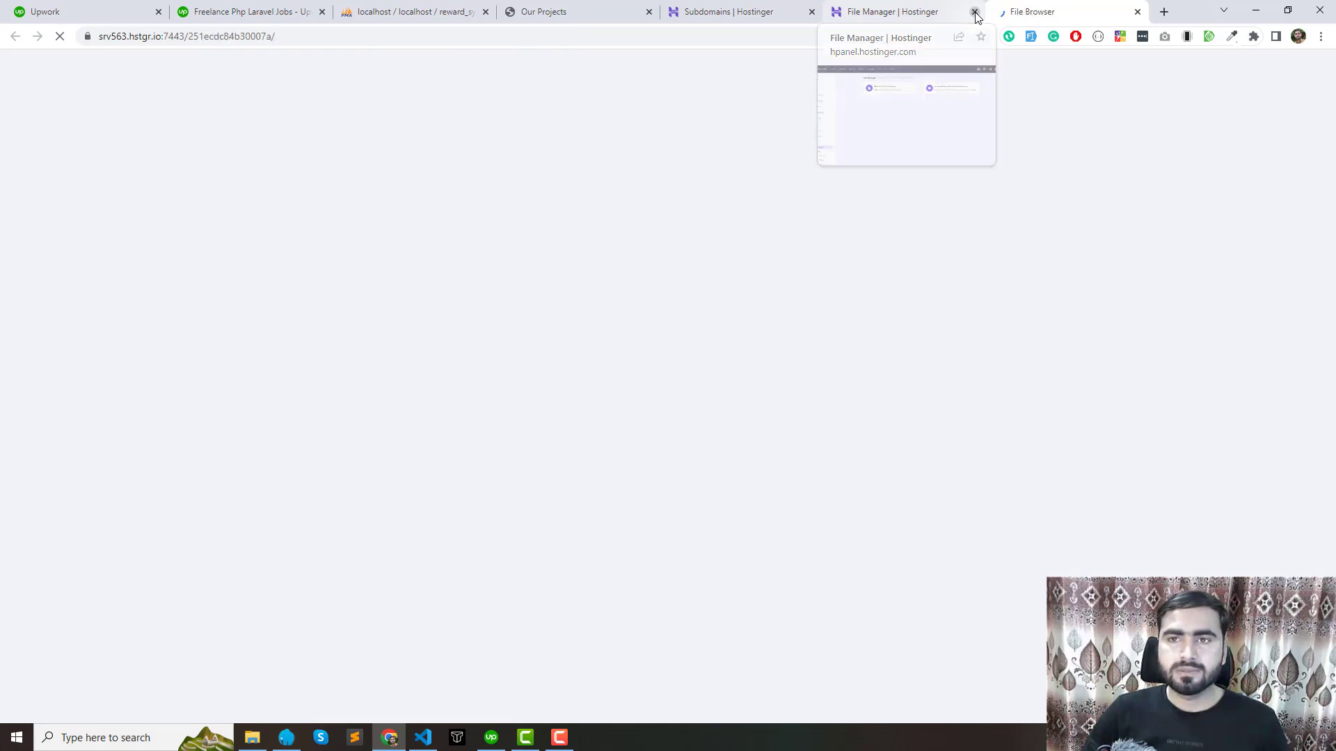
click(975, 11)
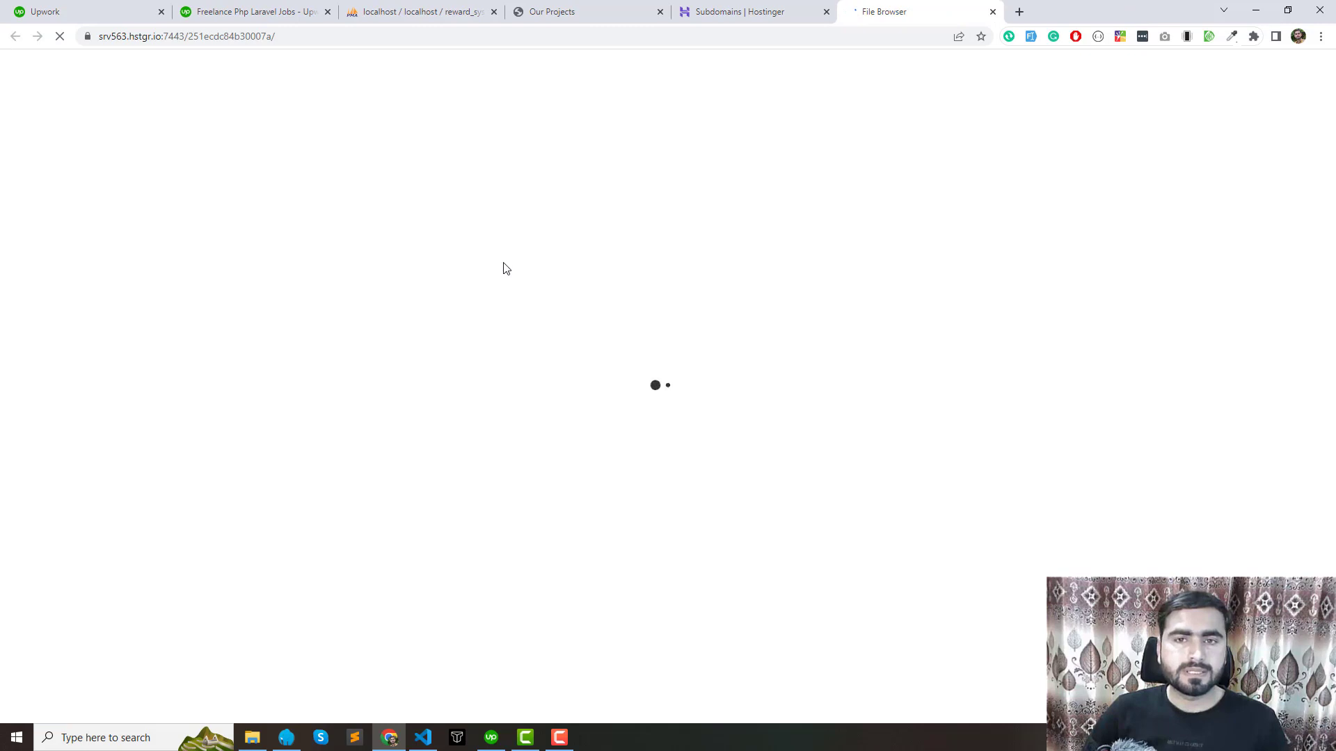
Open the public_html folder in the file browser
click(267, 208)
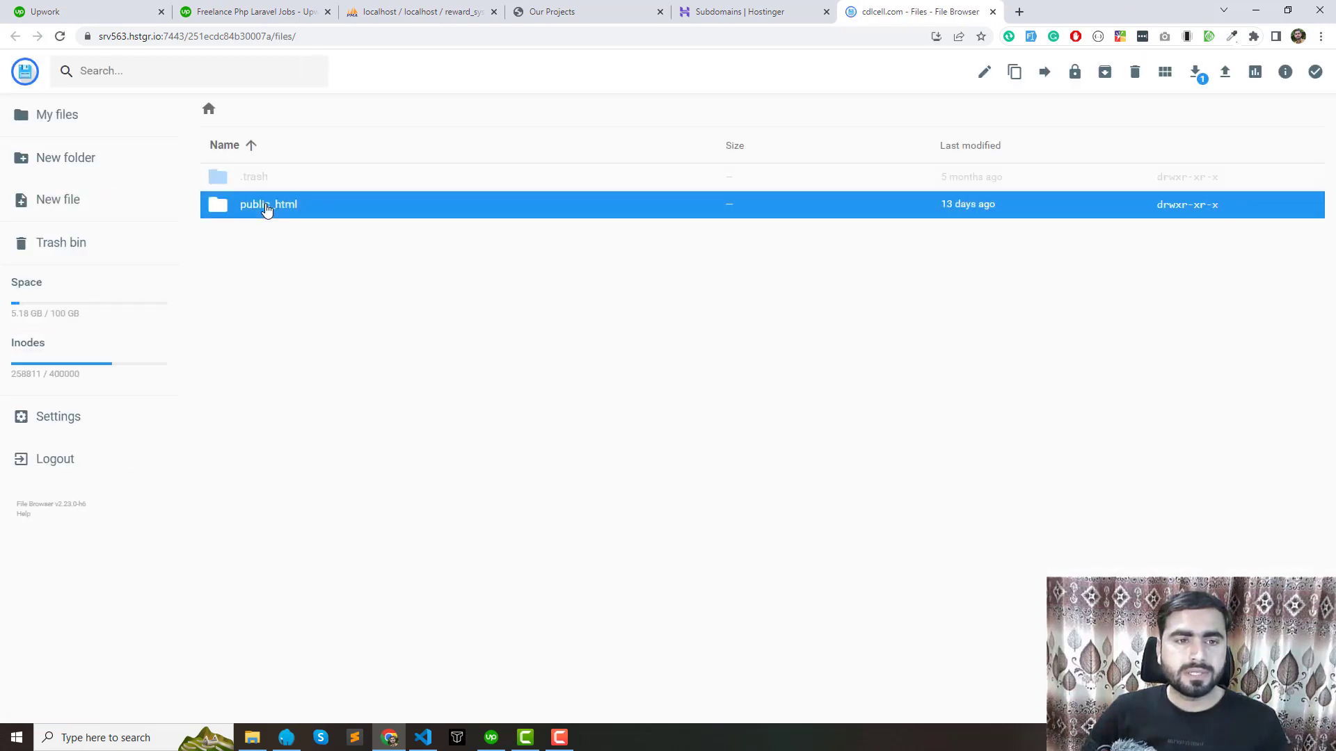
click(266, 207)
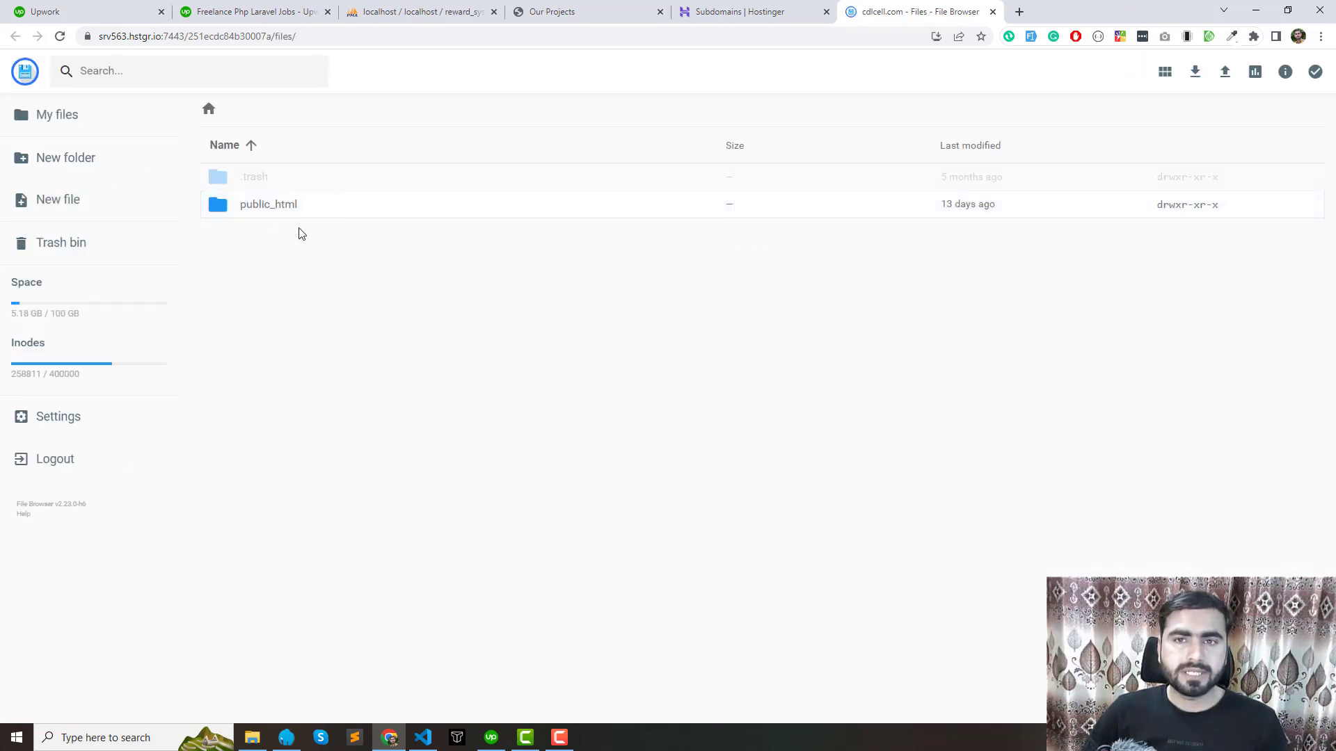
double_click(267, 208)
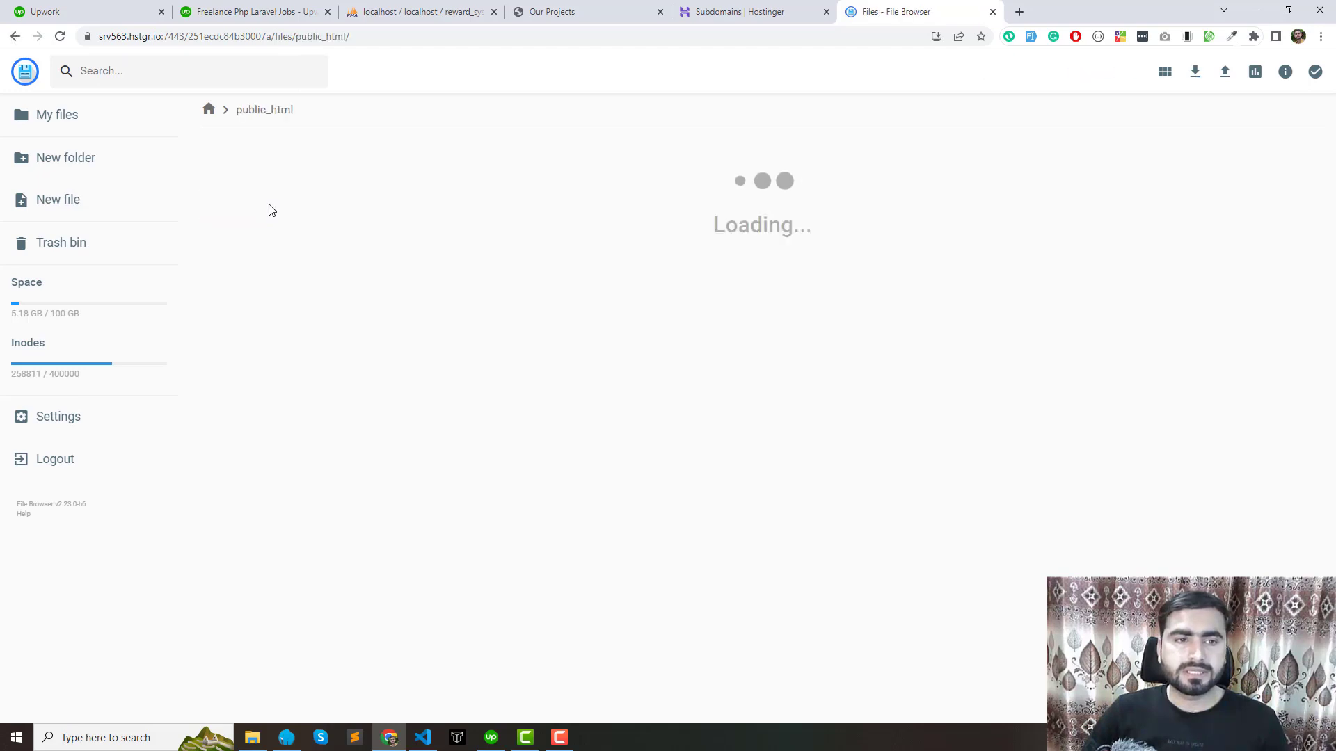
Open the cdl-projects folder inside public_html in the file browser
click(271, 204)
click(271, 204)
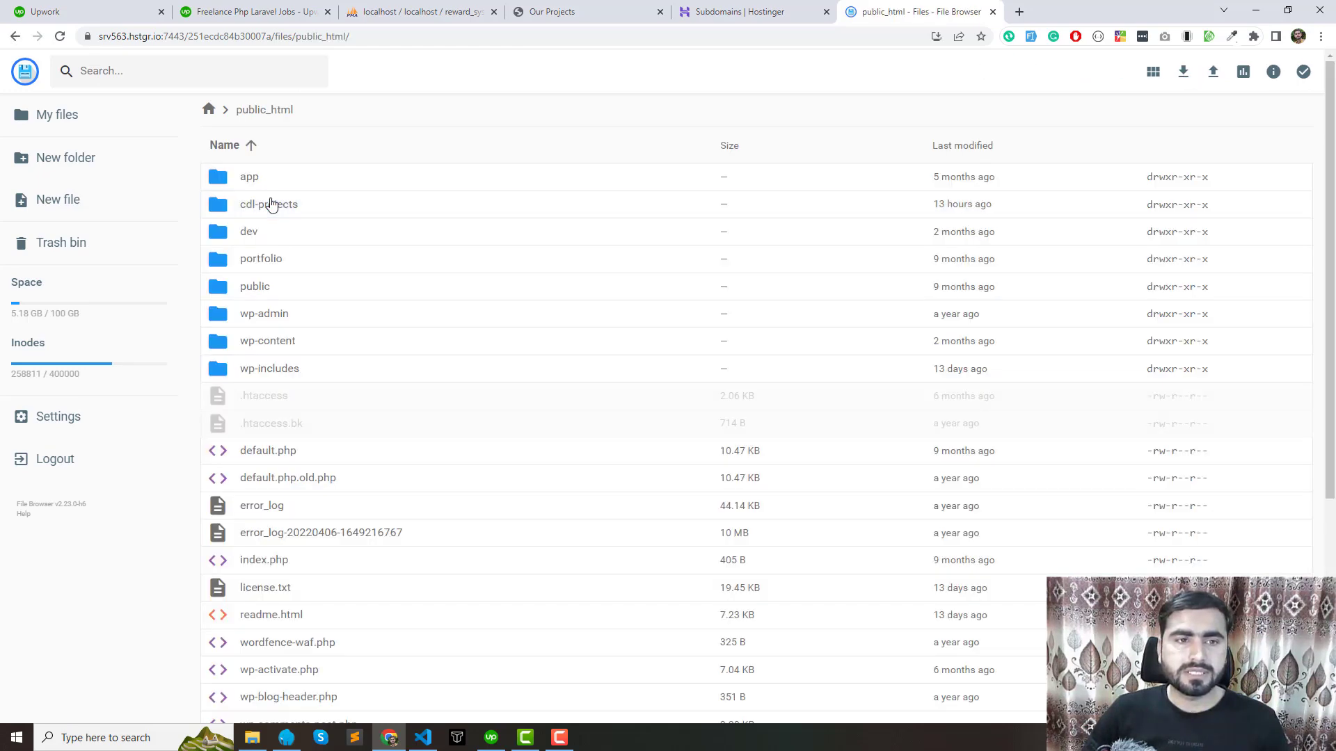
double_click(238, 209)
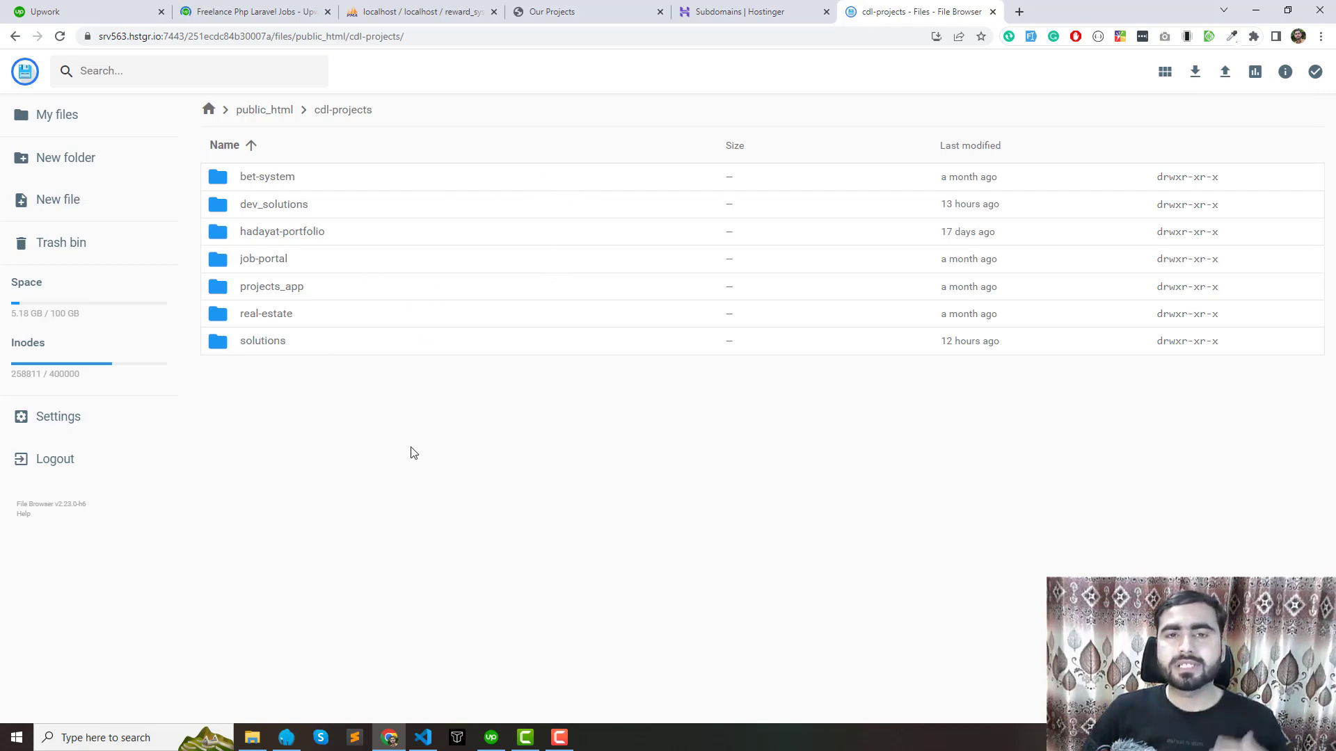
Change the new subdomain's custom directory to cdl-projects/reward-app/public
click(679, 8)
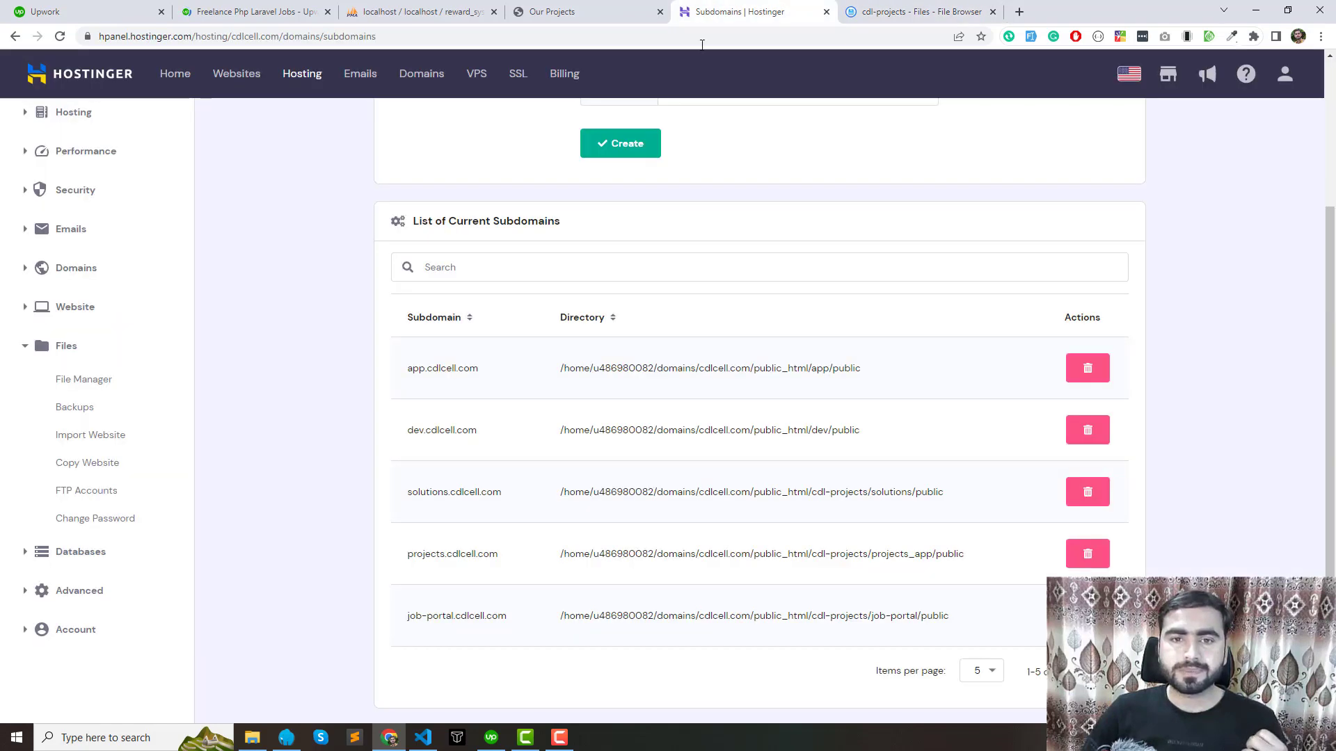
scroll(703, 292, up, 3)
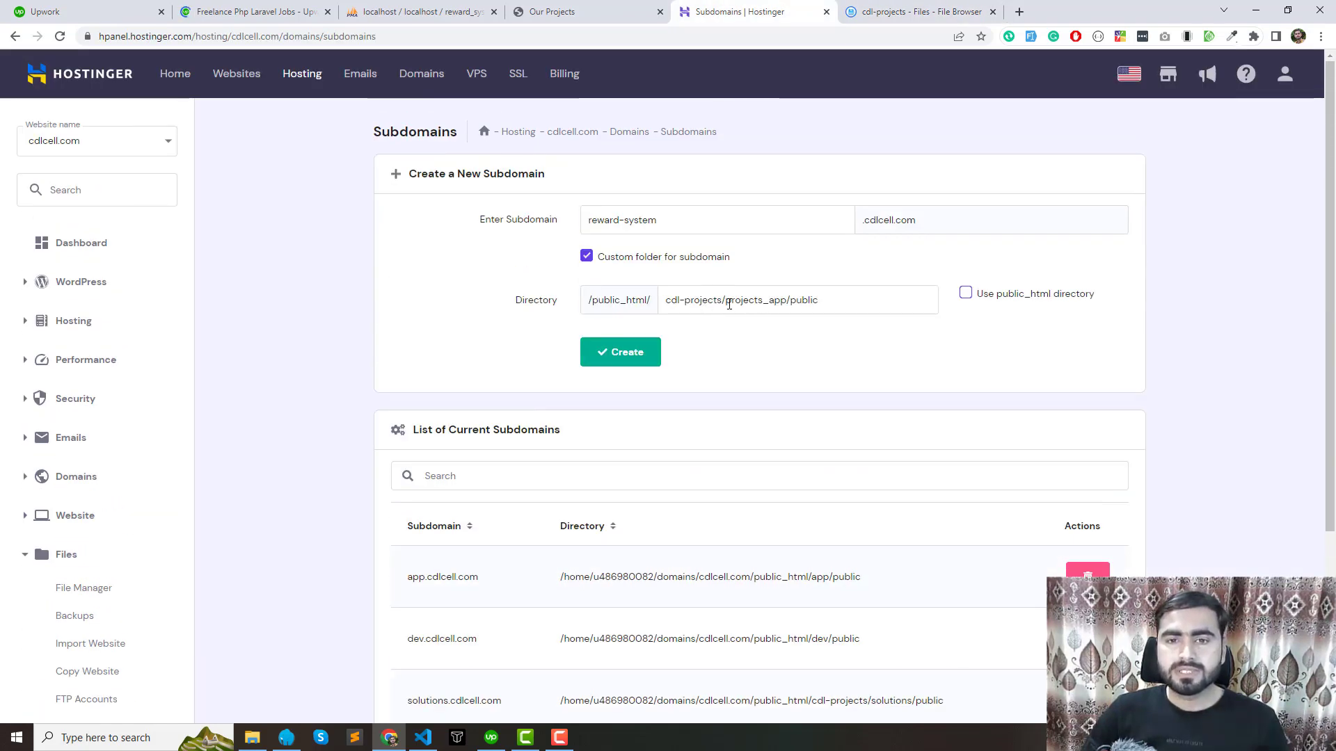
double_click(731, 302)
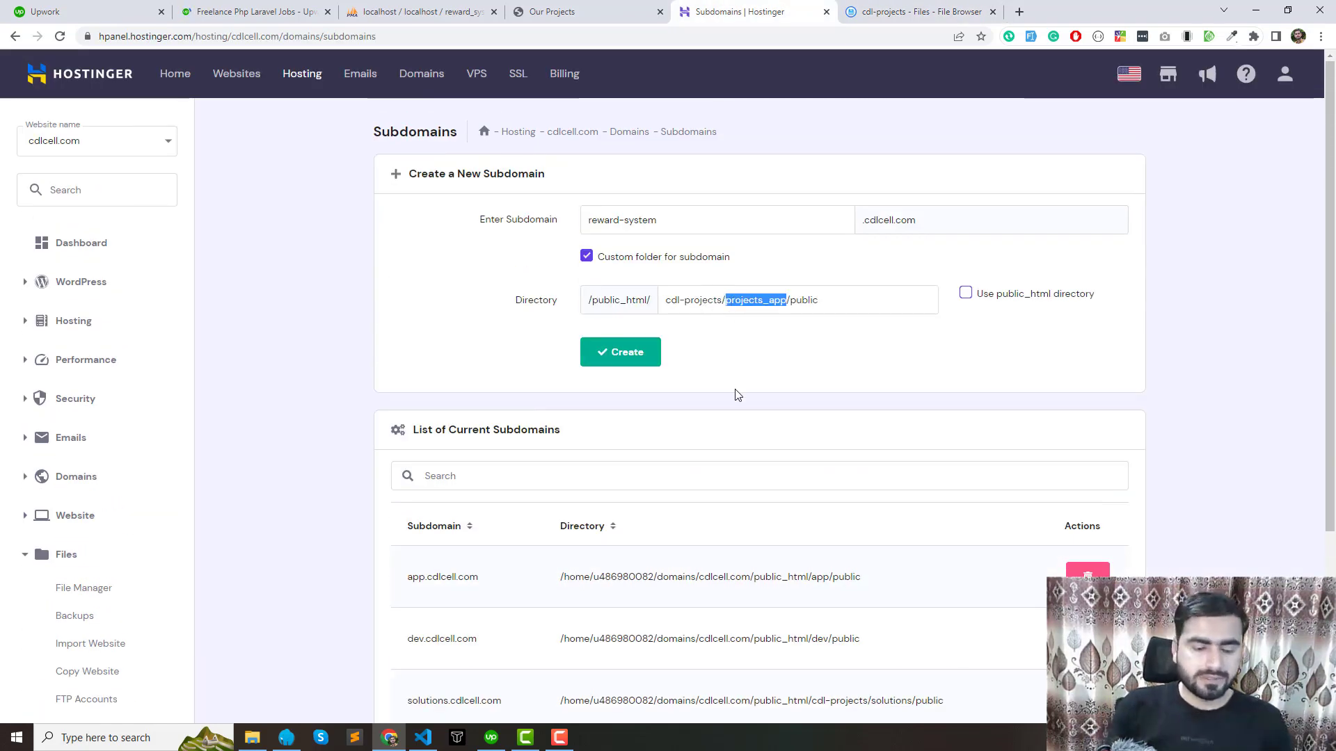
text(reward)
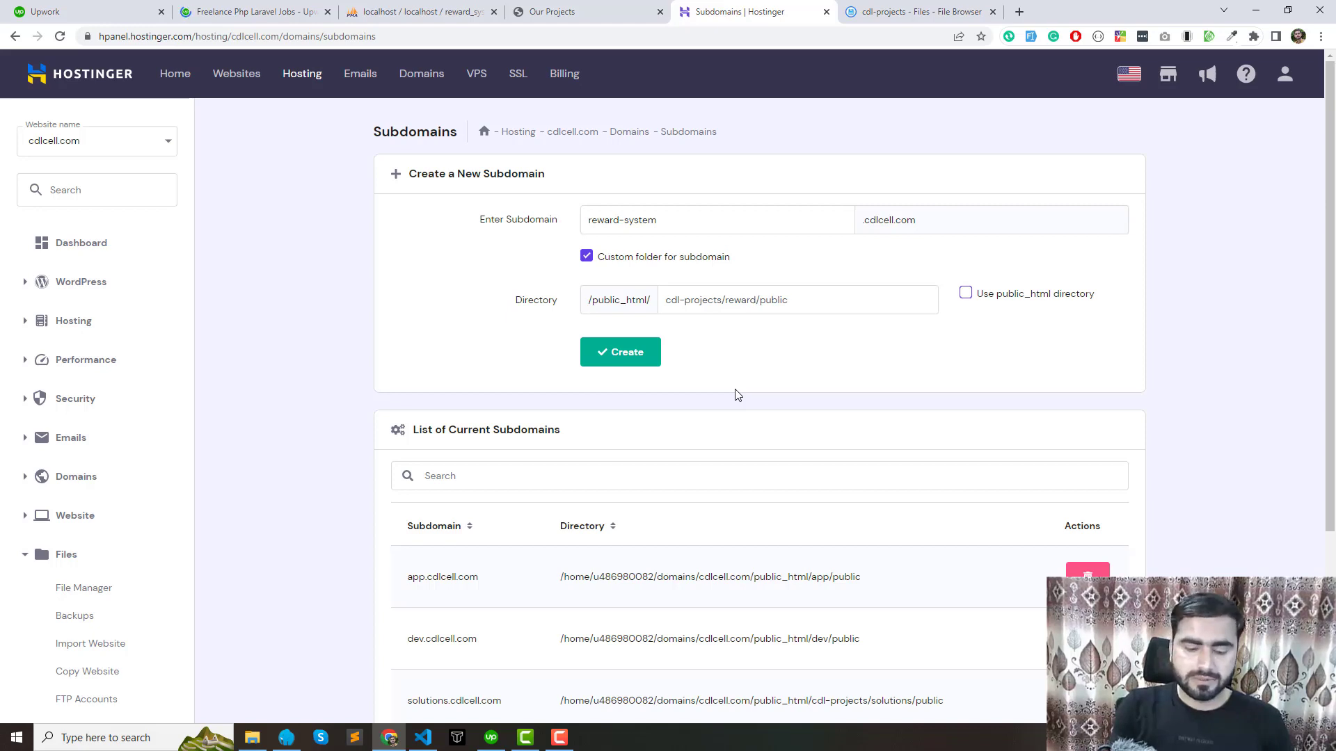
text(-sy)
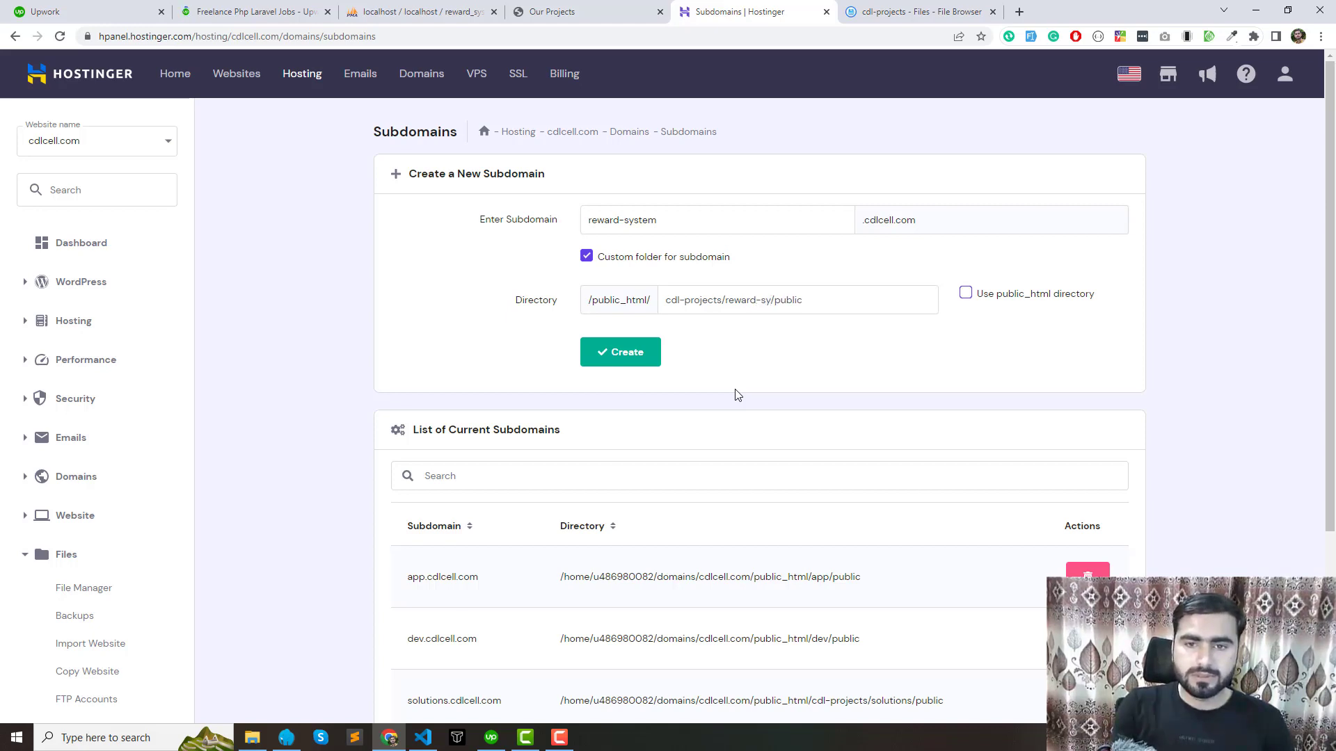
key(BackSpace)
key(BackSpace)
text(app)
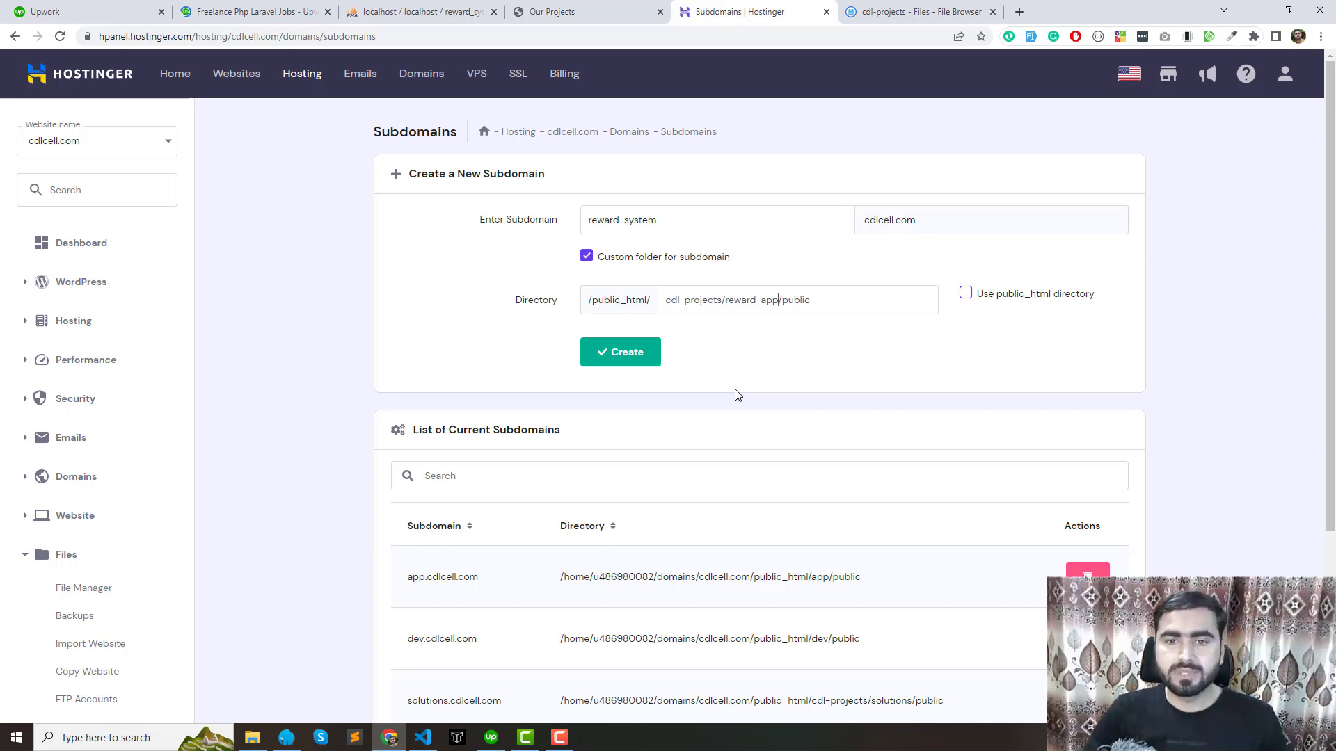
double_click(797, 300)
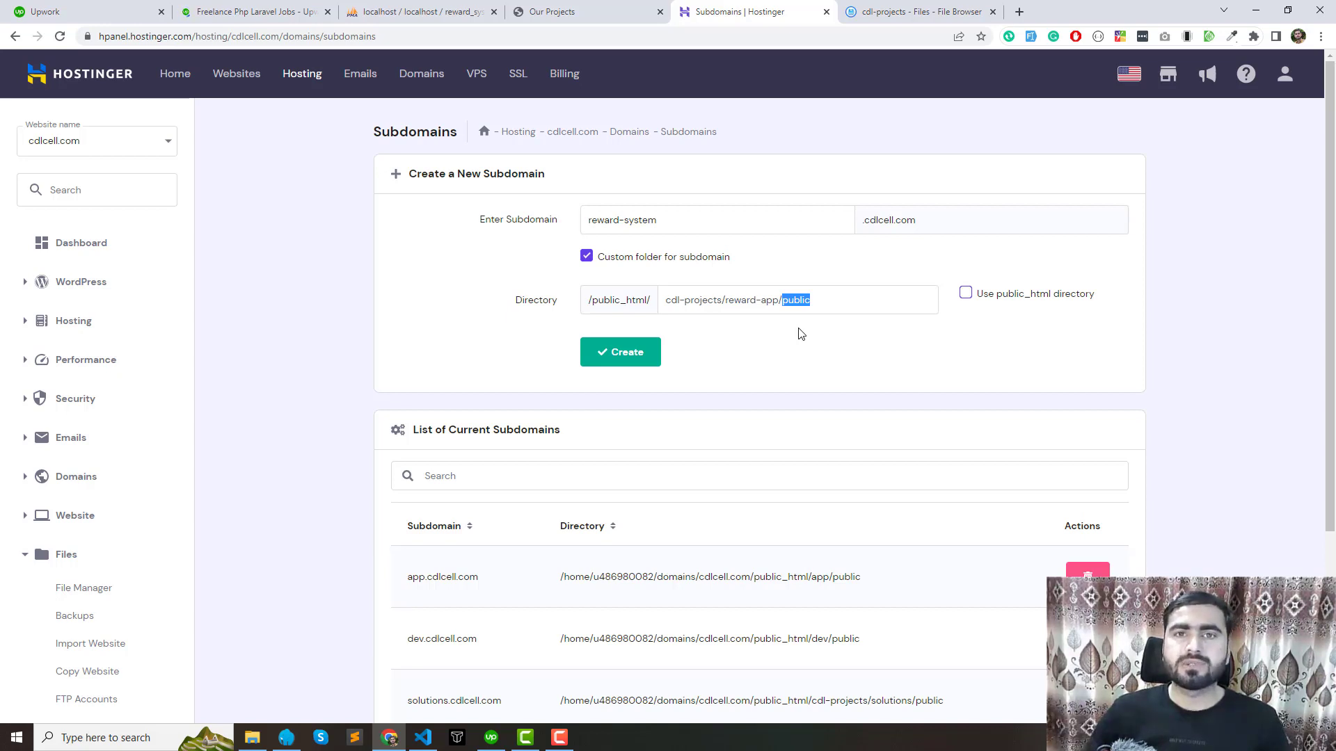
Switch to VS Code, inspect index.php in the reward_system project's public folder, collapse the folder tree and return to the browser
key(alt+Tab)
key(alt+Tab)
key(alt+Tab)
key(alt+Tab)
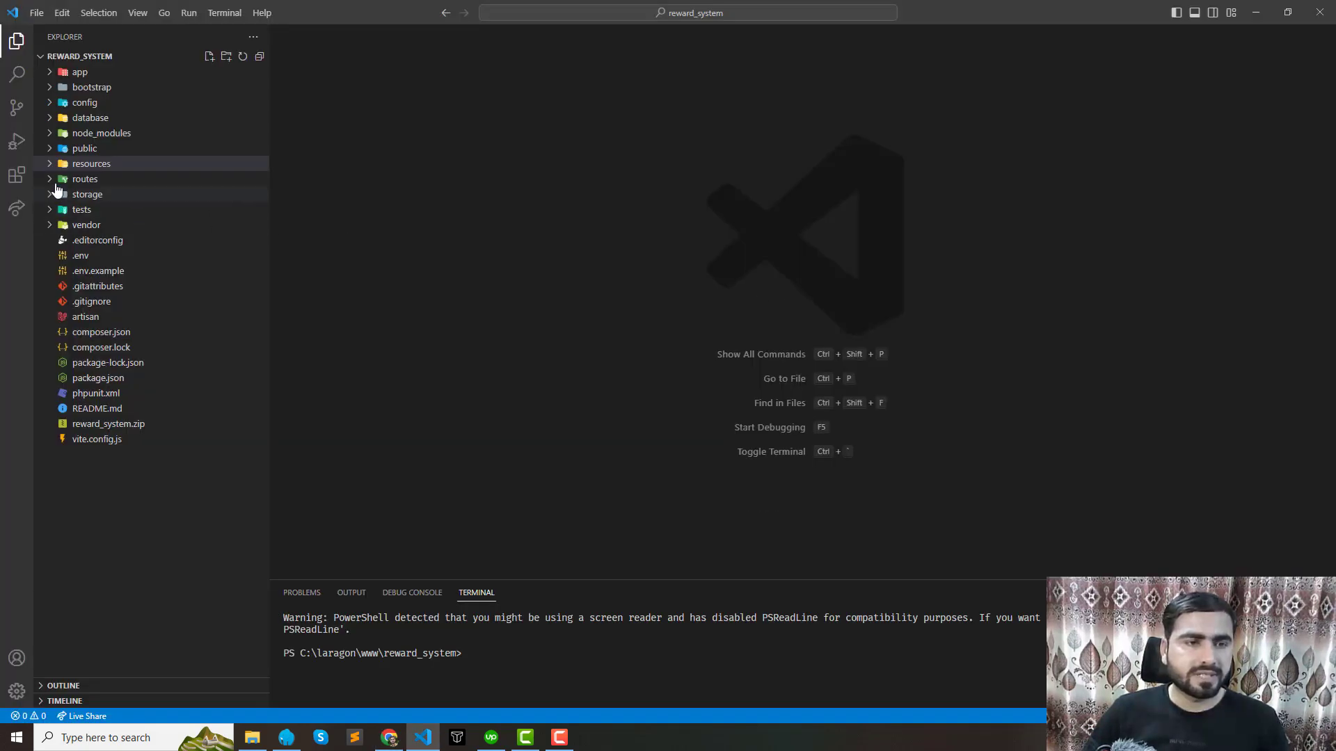
click(104, 150)
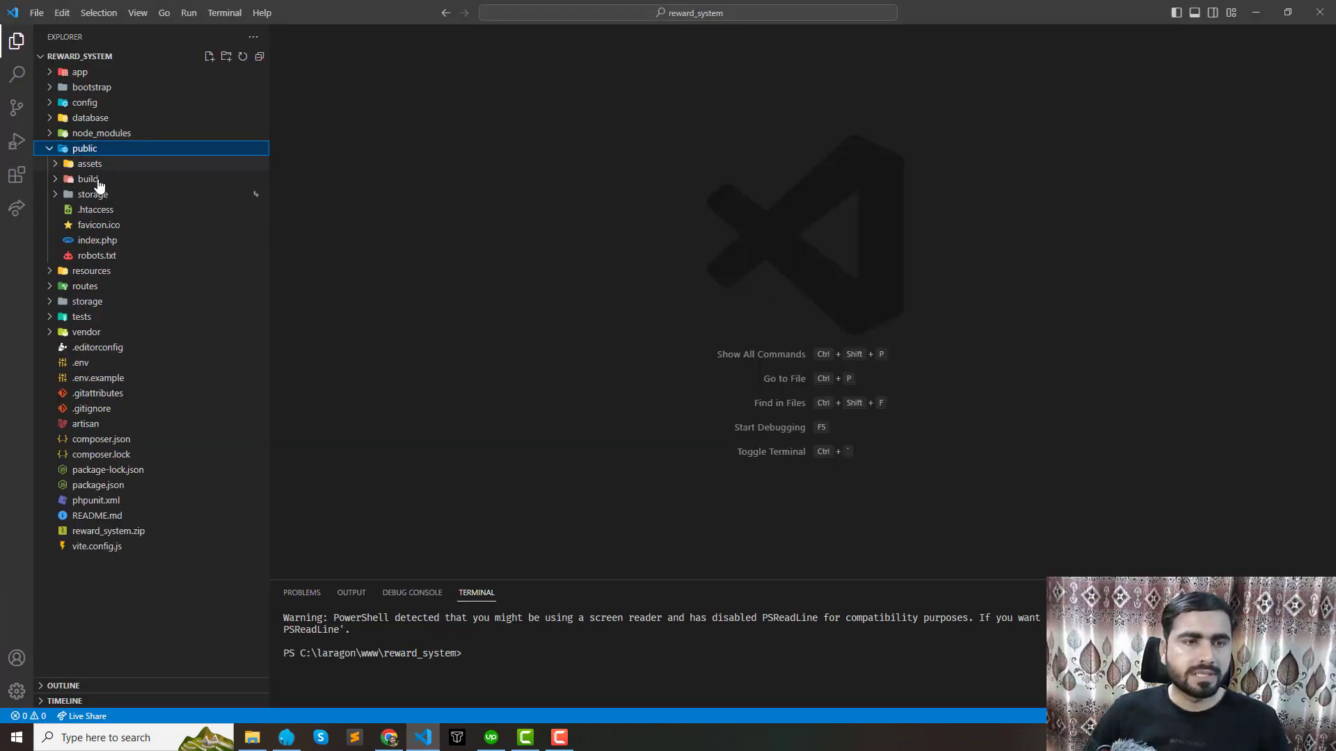
click(95, 241)
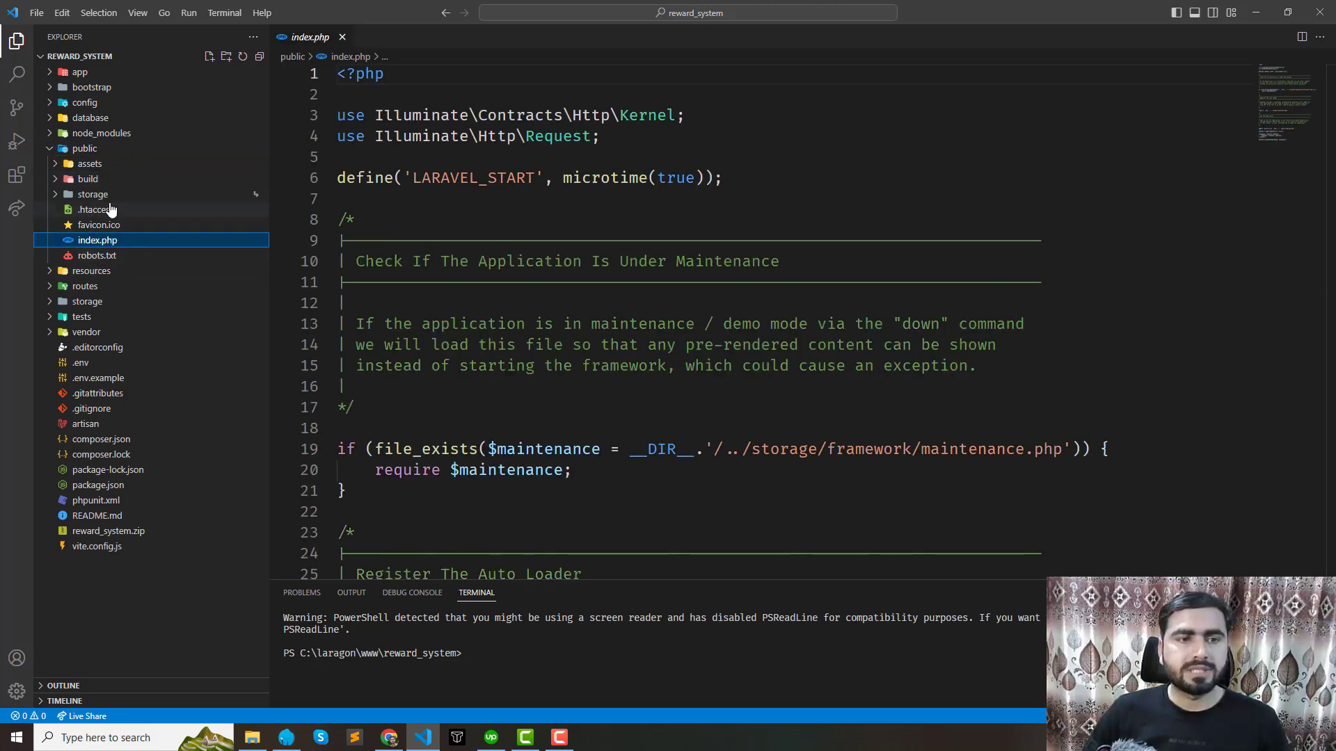
click(342, 37)
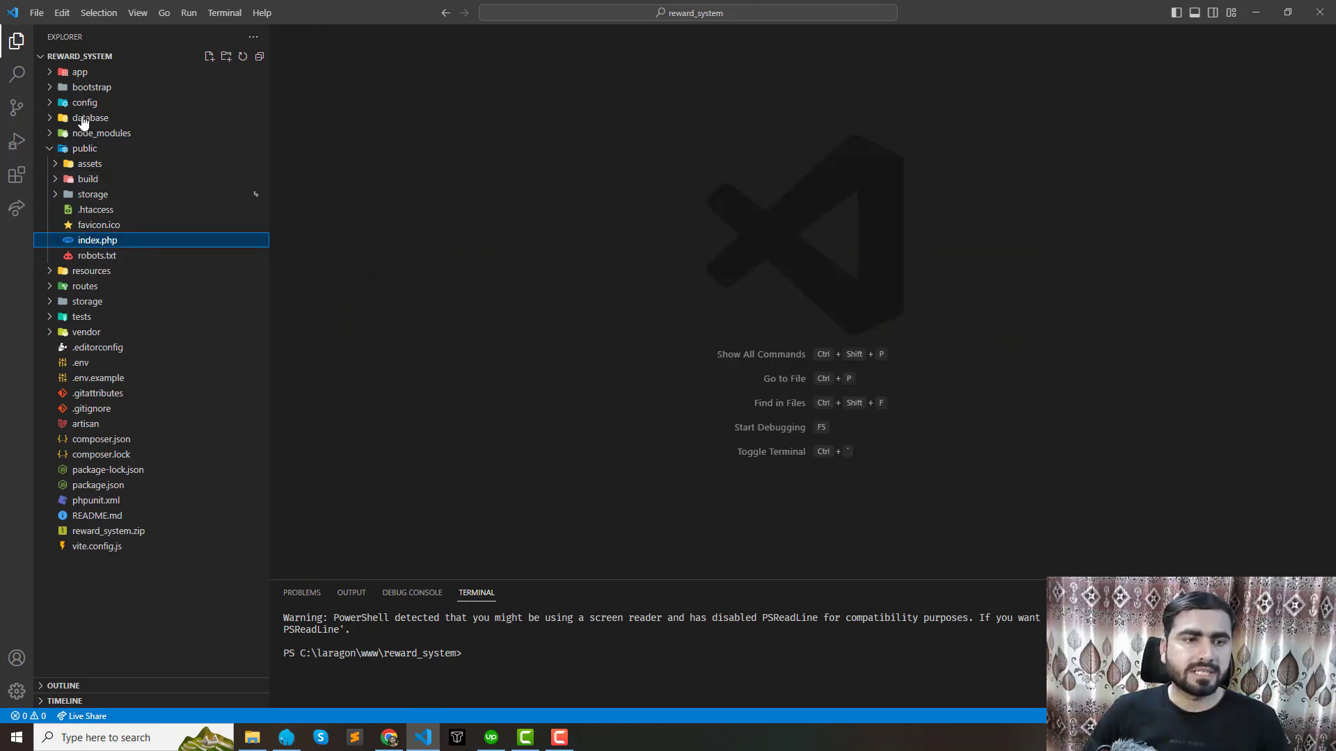
click(260, 57)
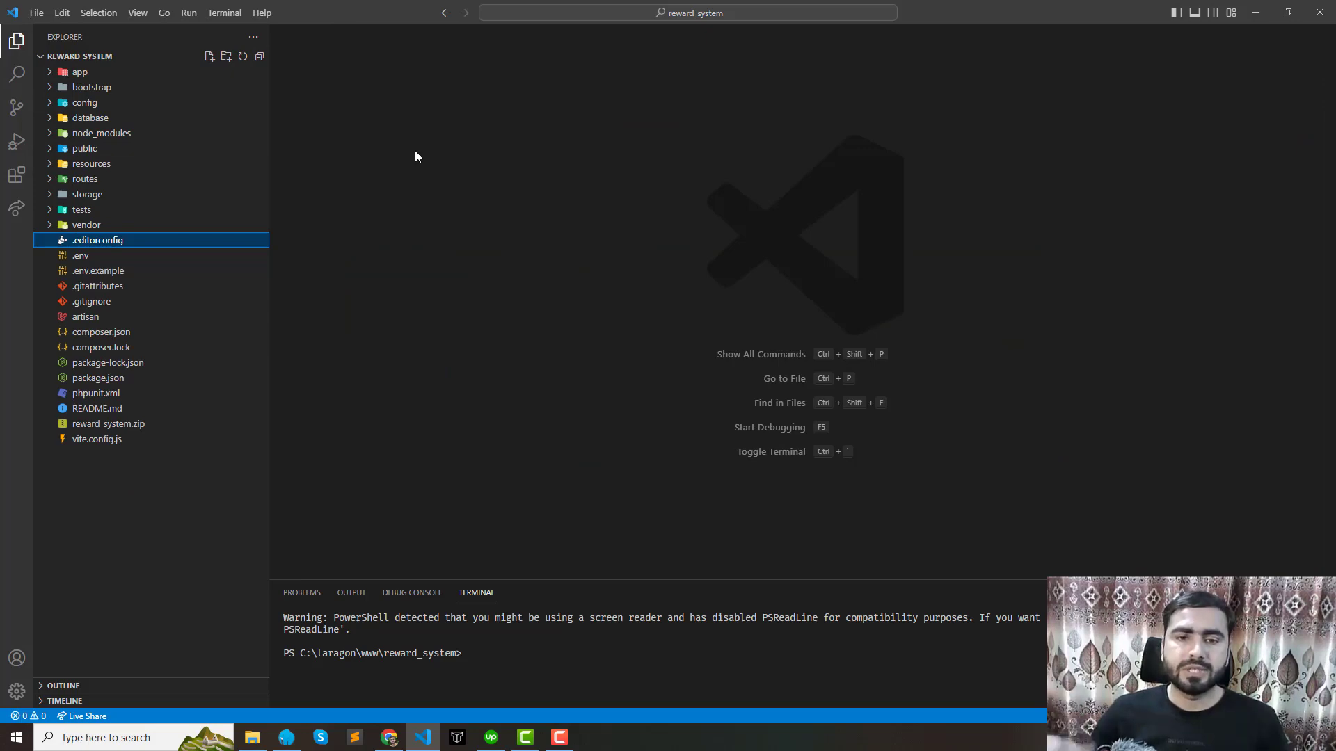
key(alt+Tab)
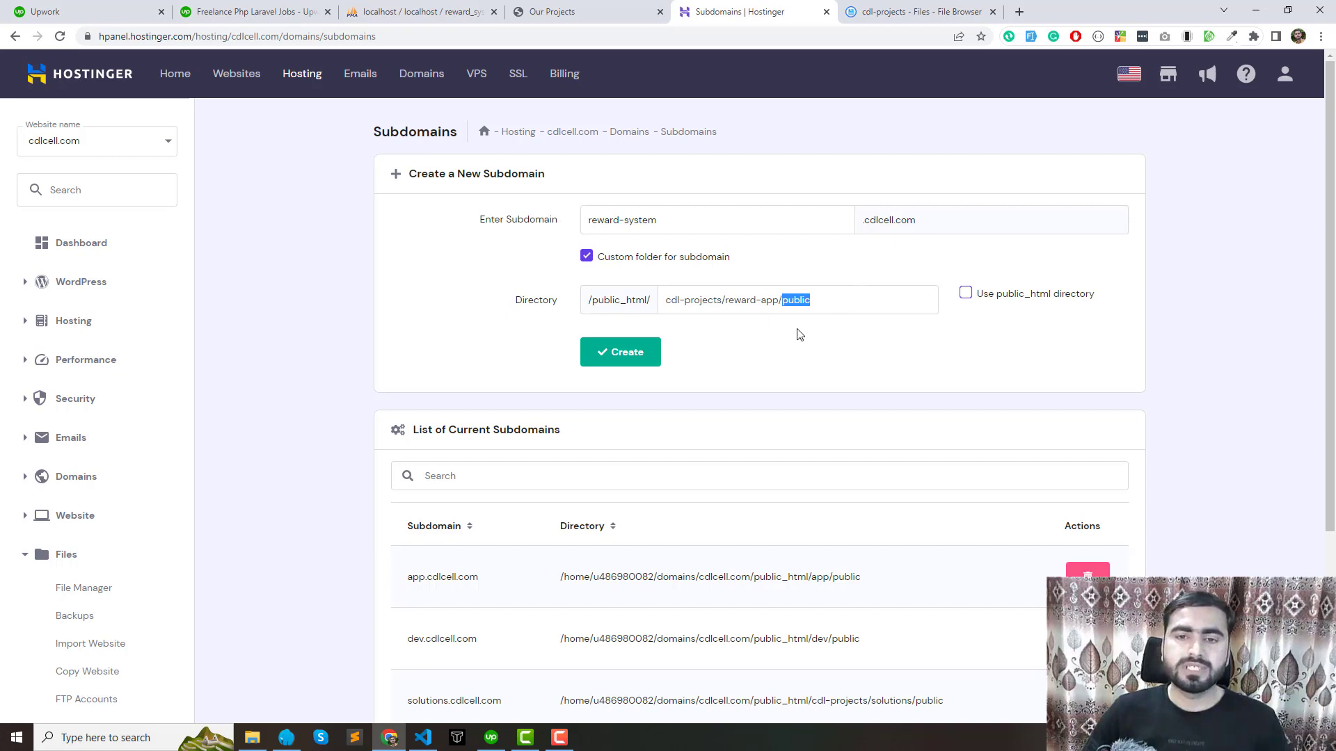
click(1020, 12)
text(cdlcell.com)
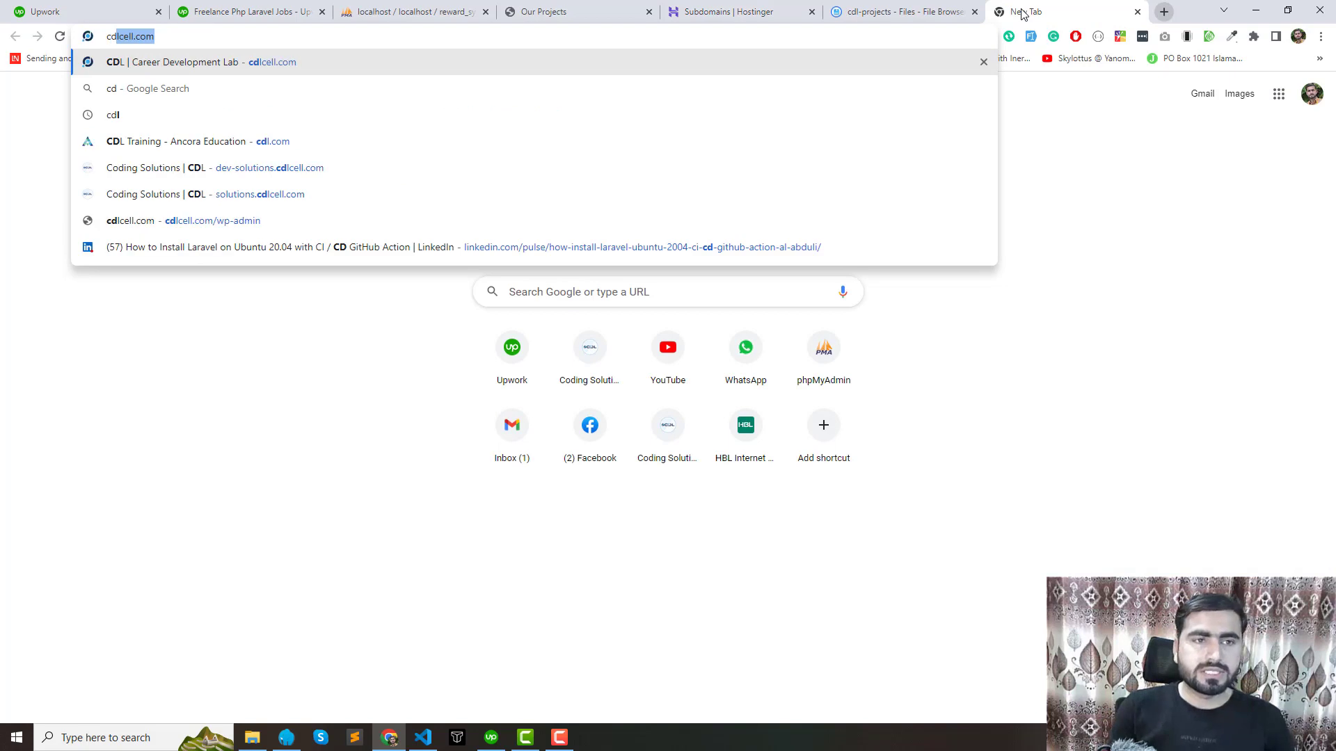
key(Right)
text(/public)
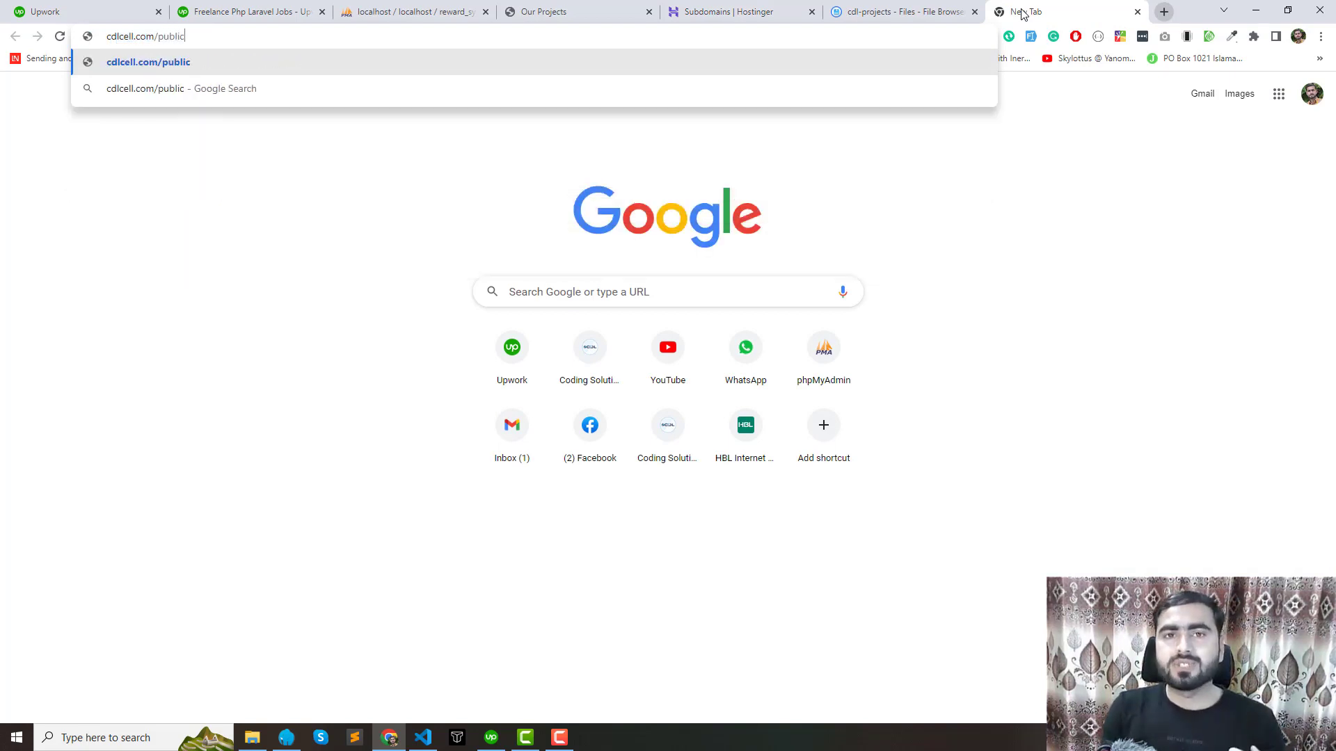
key(BackSpace)
key(BackSpace)
key(BackSpace)
key(BackSpace)
key(BackSpace)
key(BackSpace)
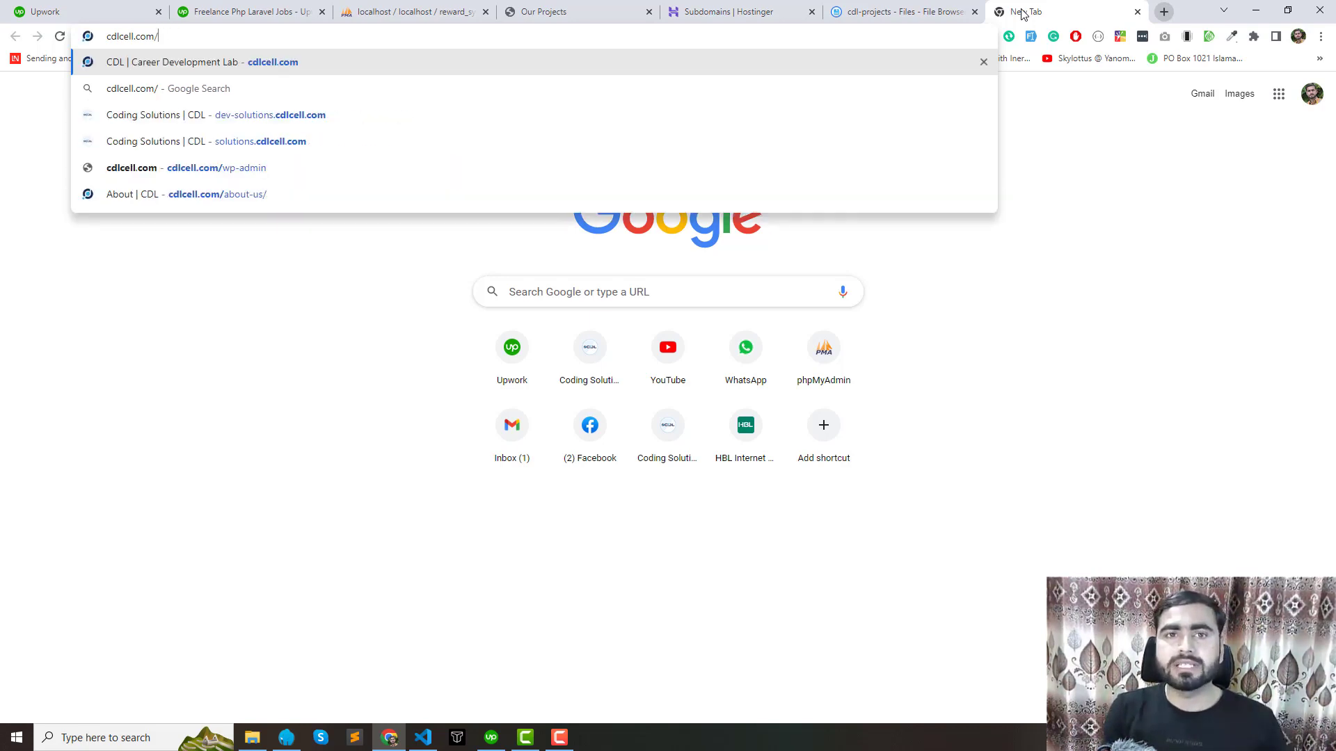
key(ctrl+w)
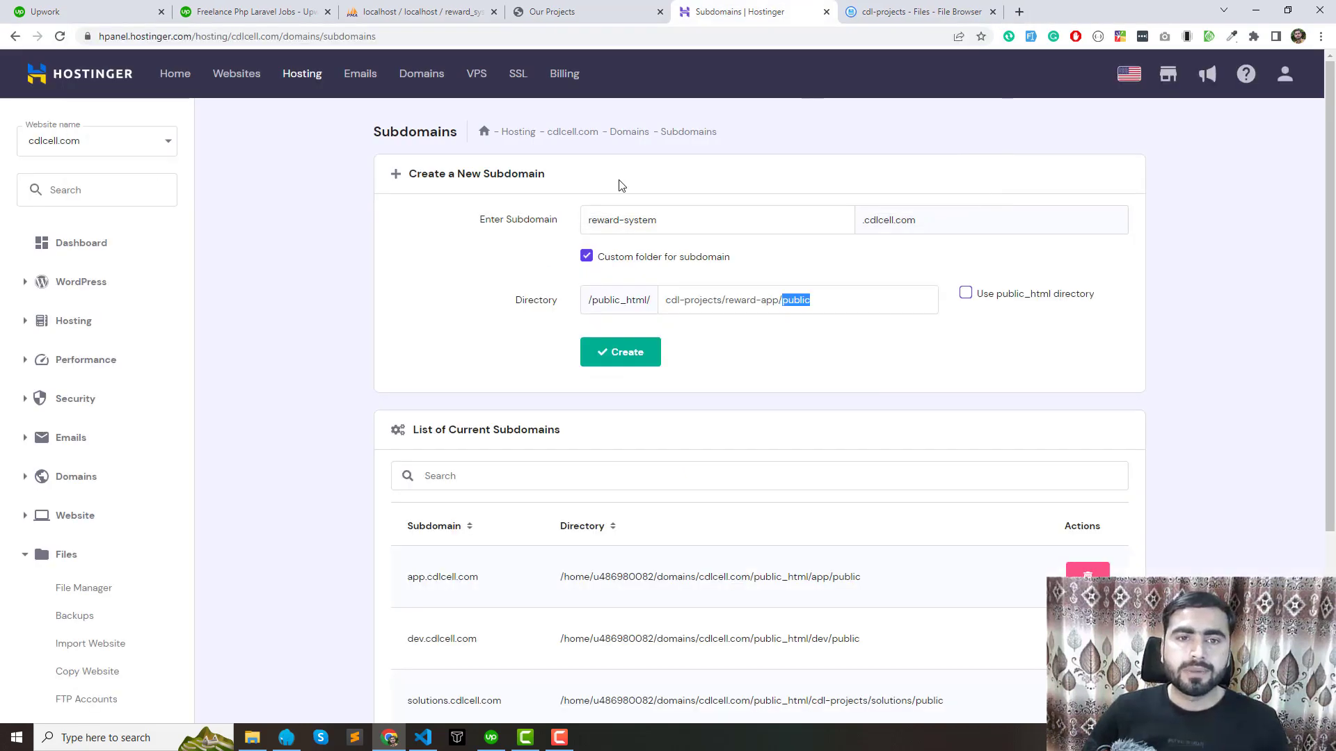
Copy the subdomain name, load reward-system.cdlcell.com in a new browser tab and close the two Upwork pages
drag(593, 220, 683, 217)
key(ctrl+c)
key(ctrl+t)
key(ctrl+v)
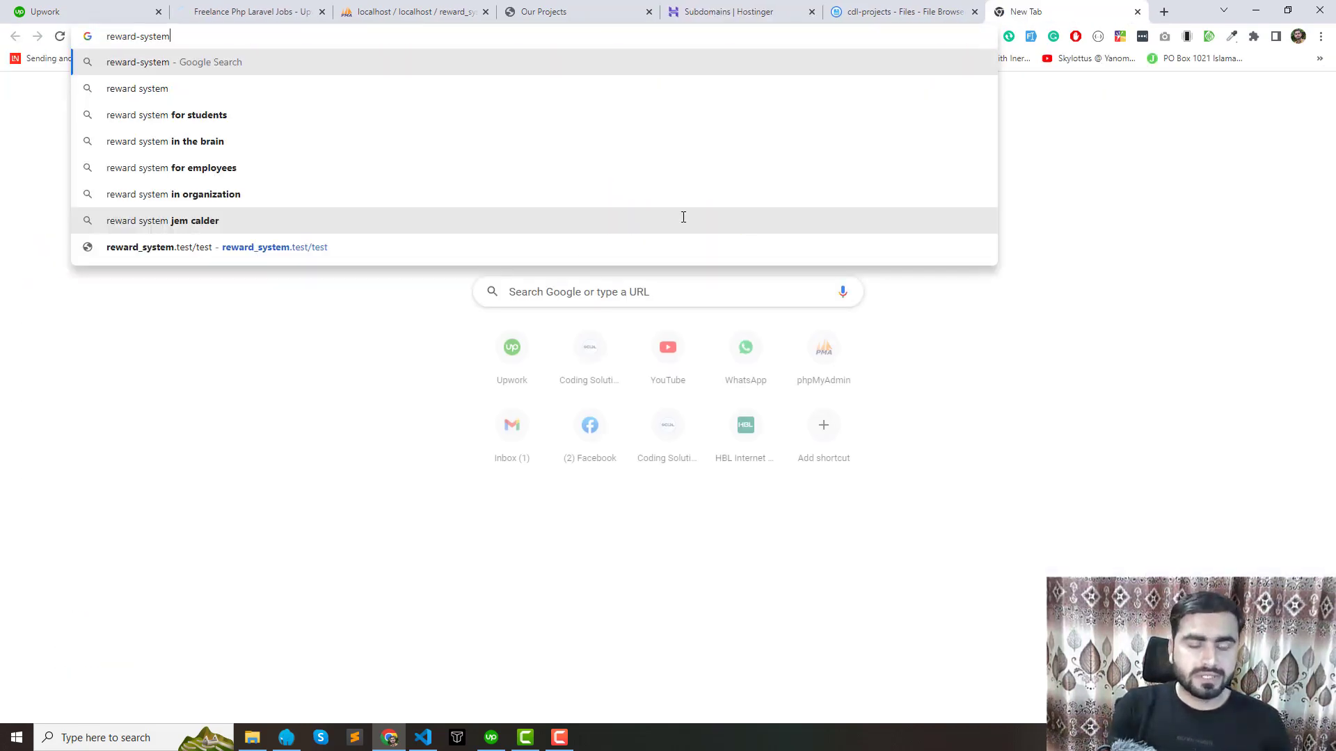
text(.cd)
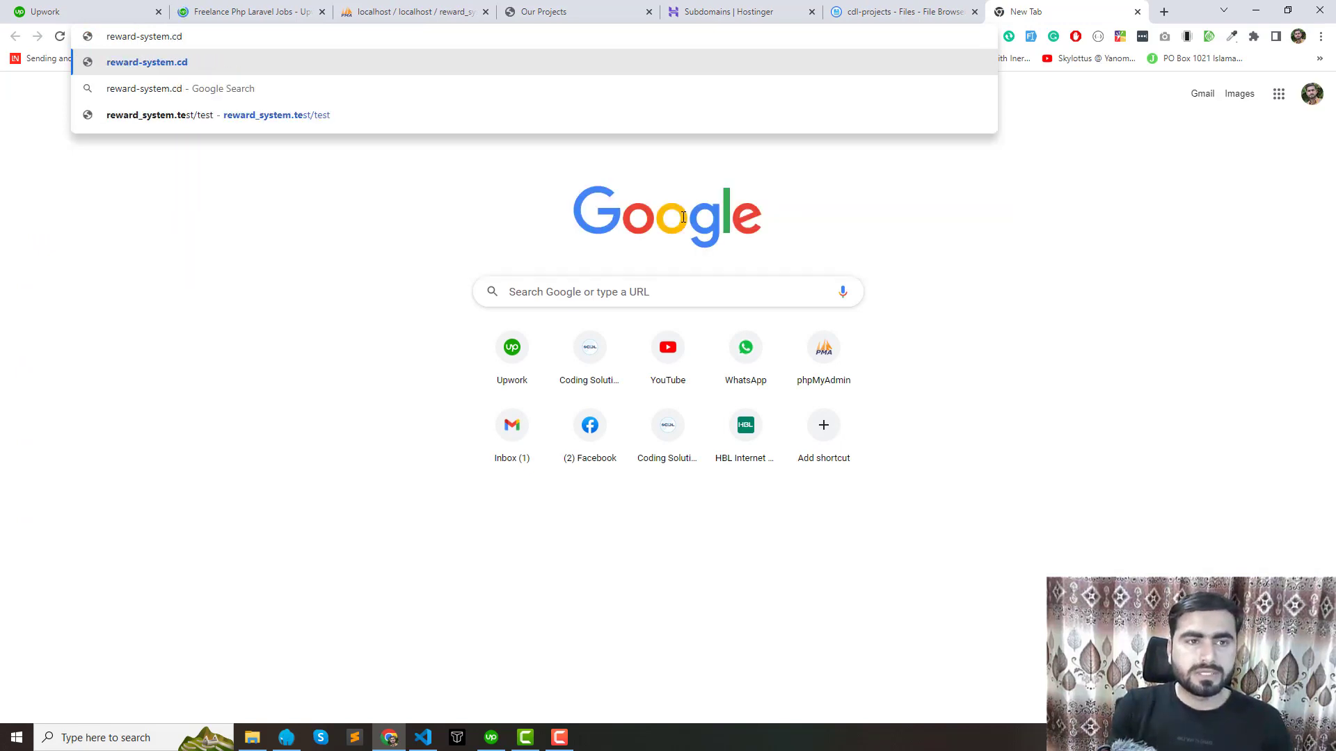
text(lcell.com)
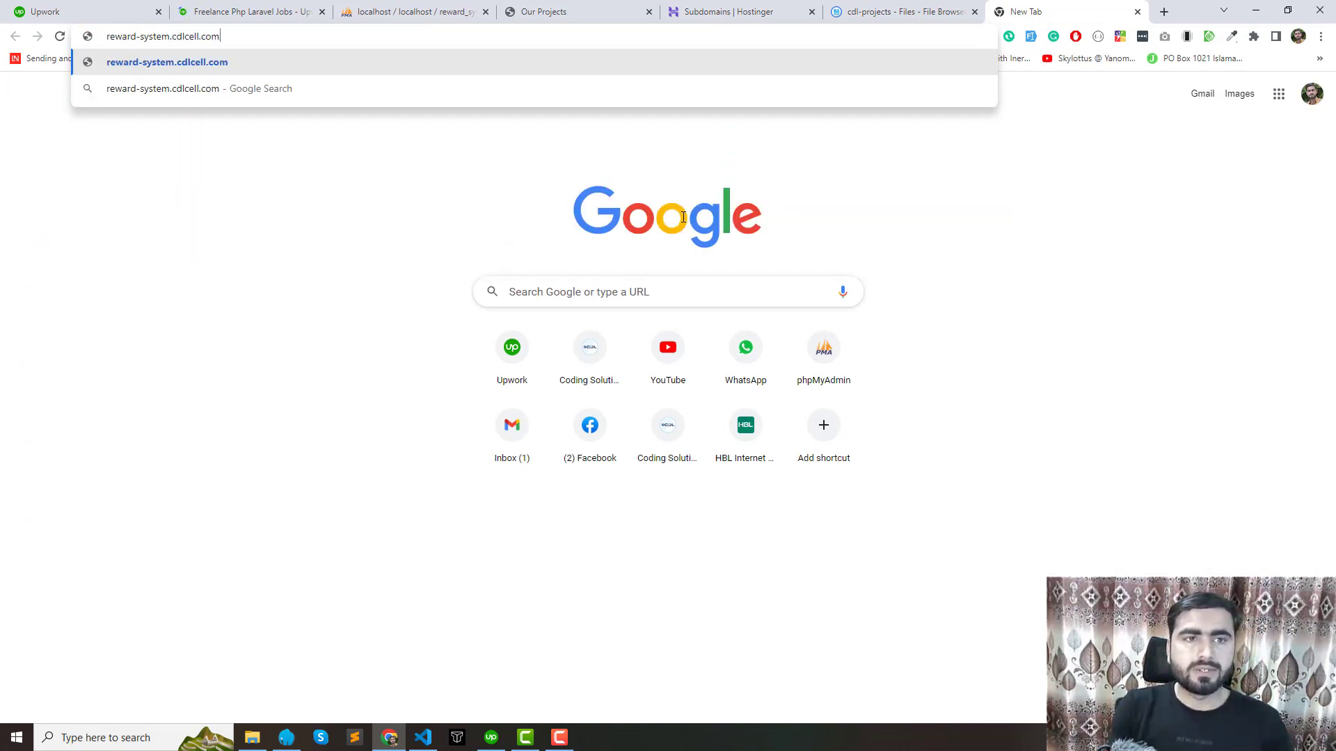
key(Return)
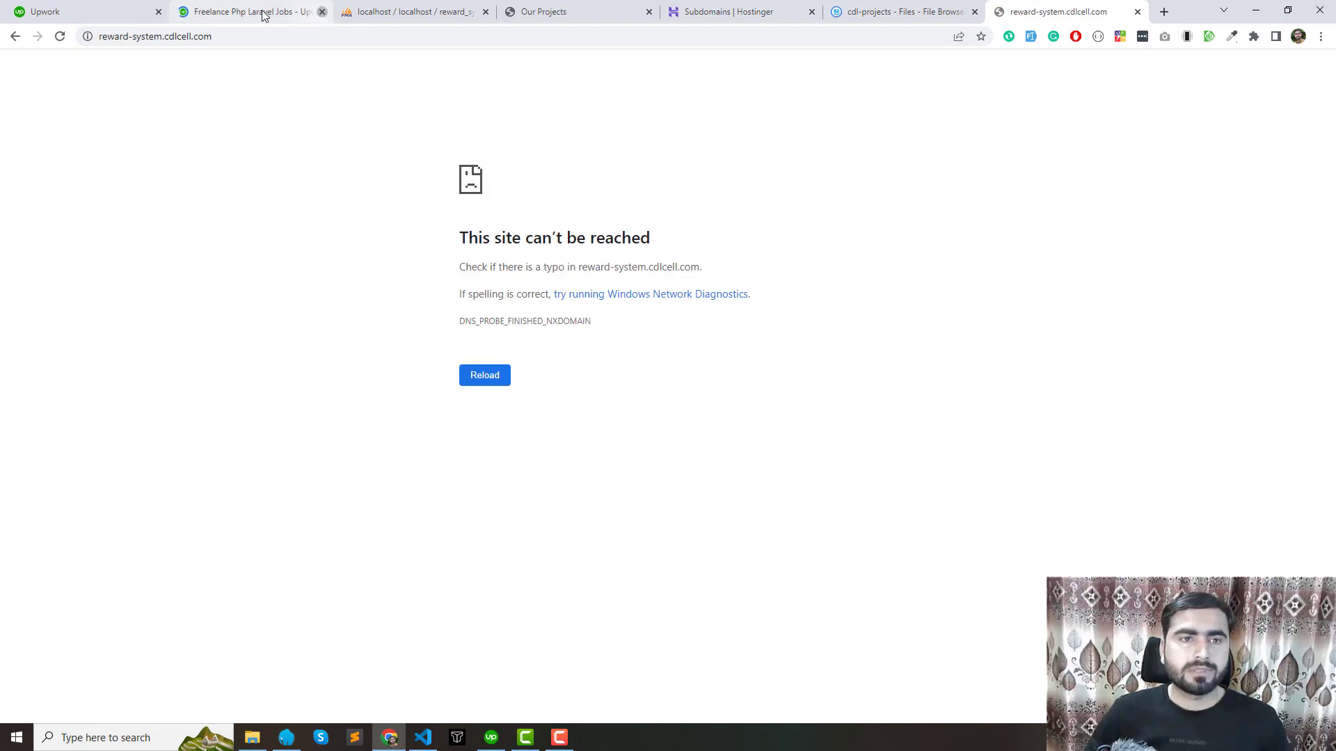
click(159, 13)
click(159, 14)
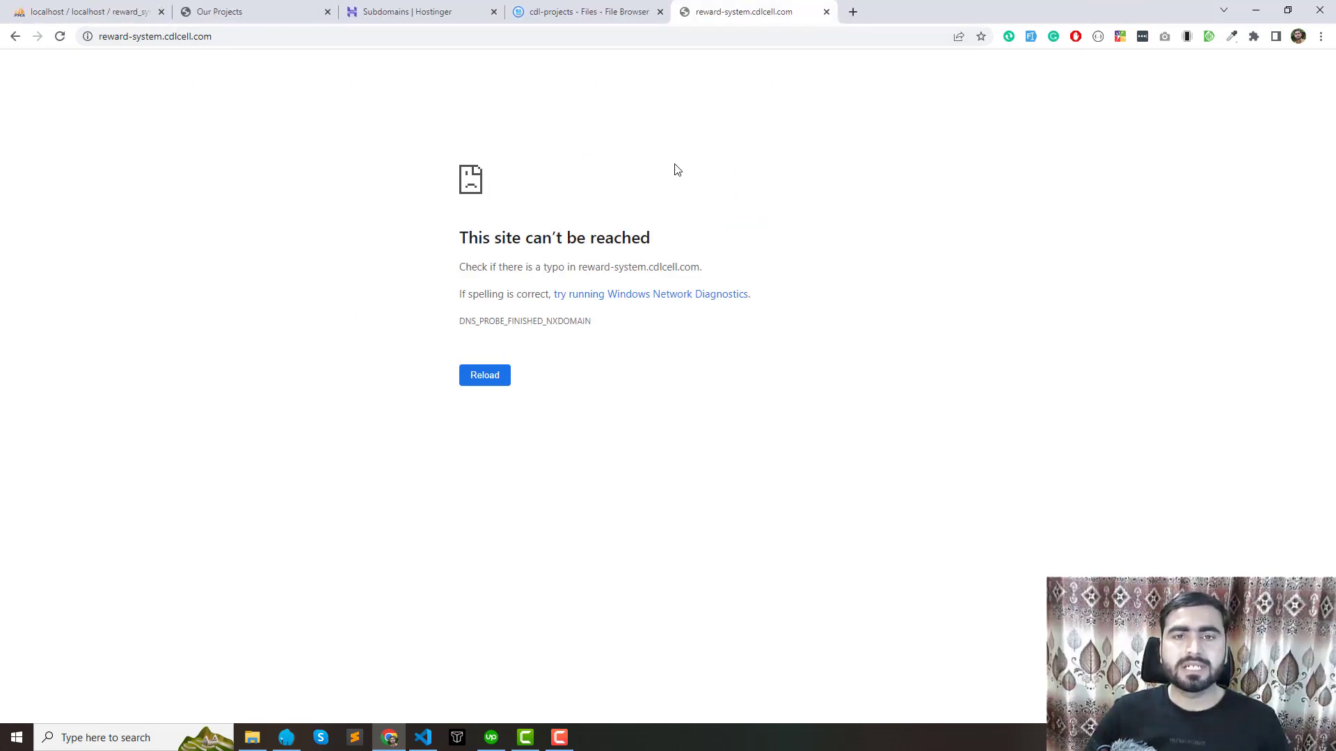
Create the reward-system subdomain and check its address and directory in the list of current subdomains
click(593, 17)
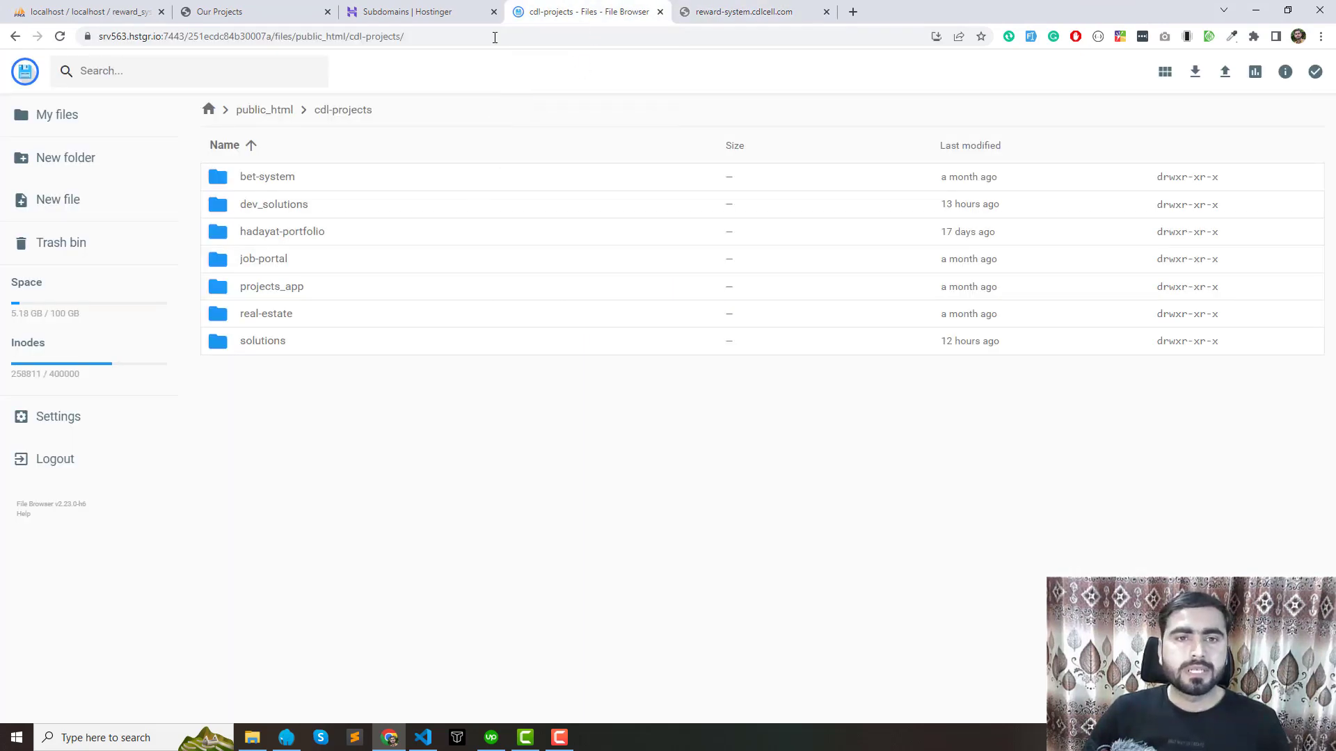
click(467, 14)
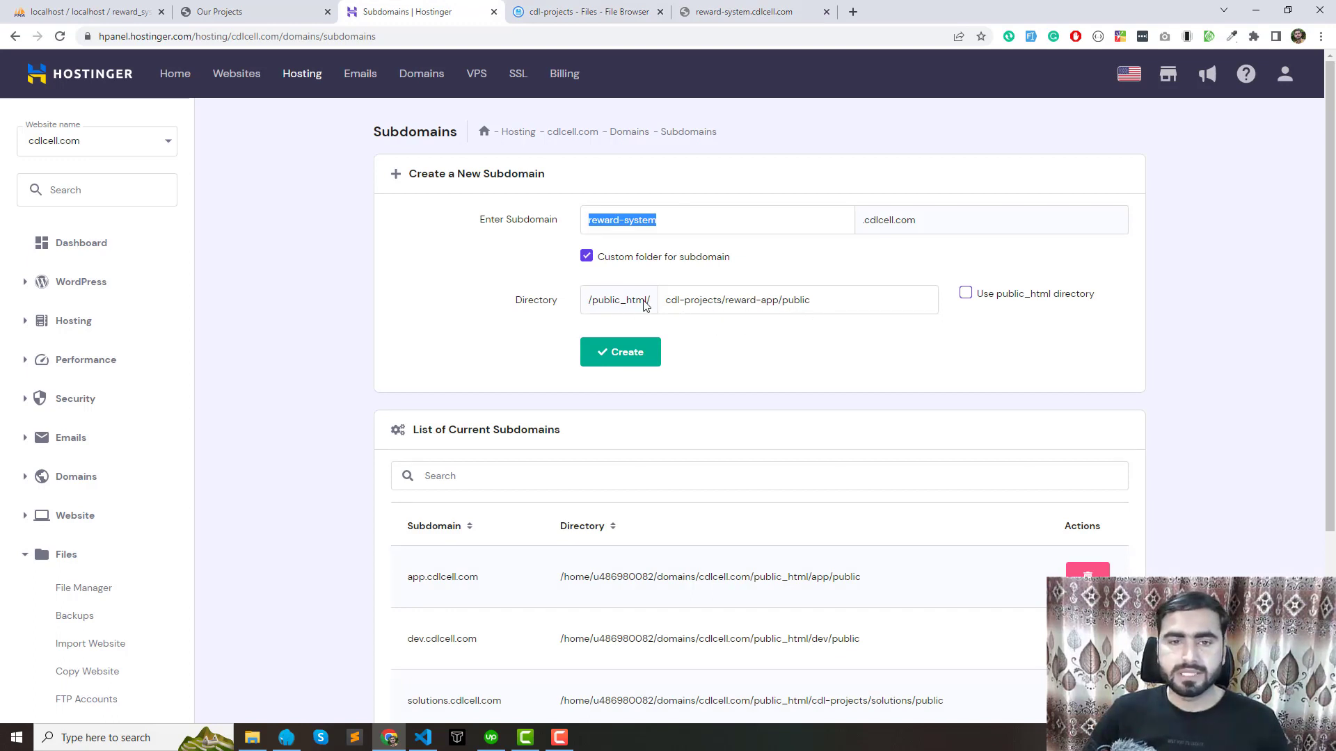
click(630, 358)
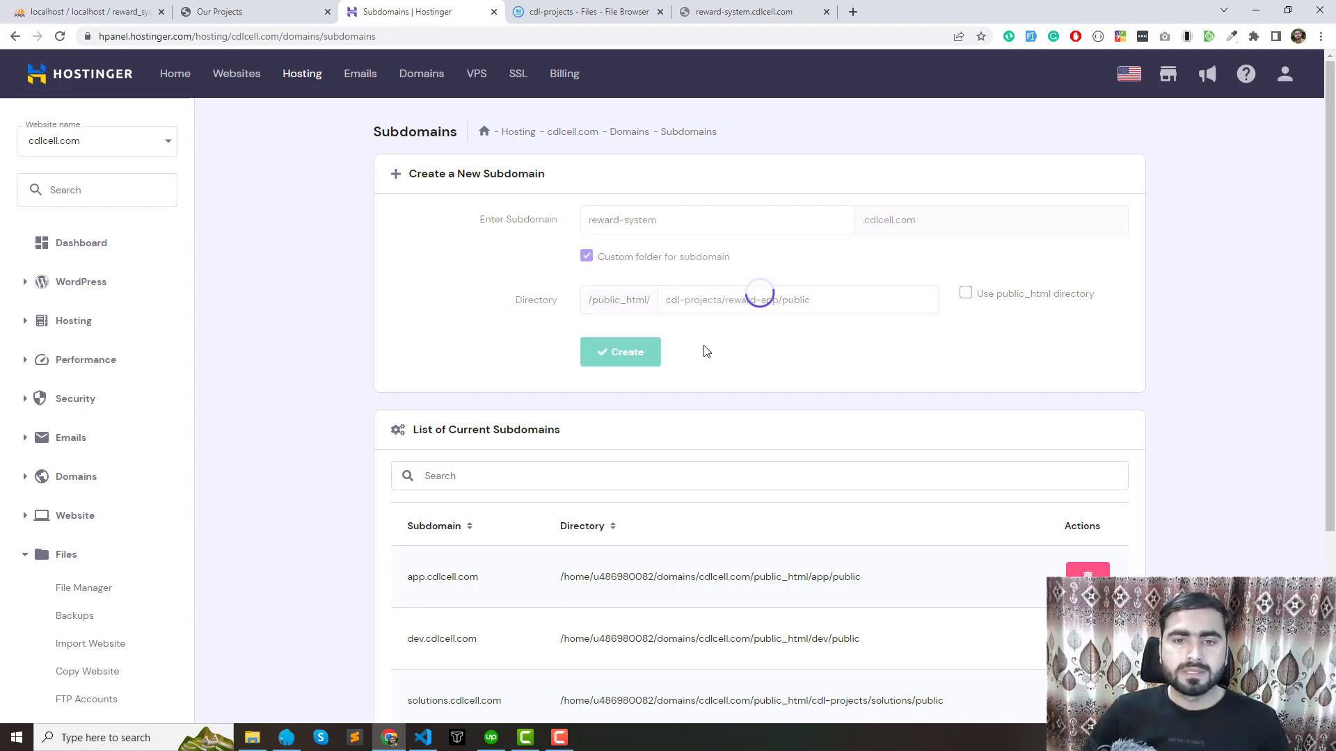
scroll(698, 421, down, 3)
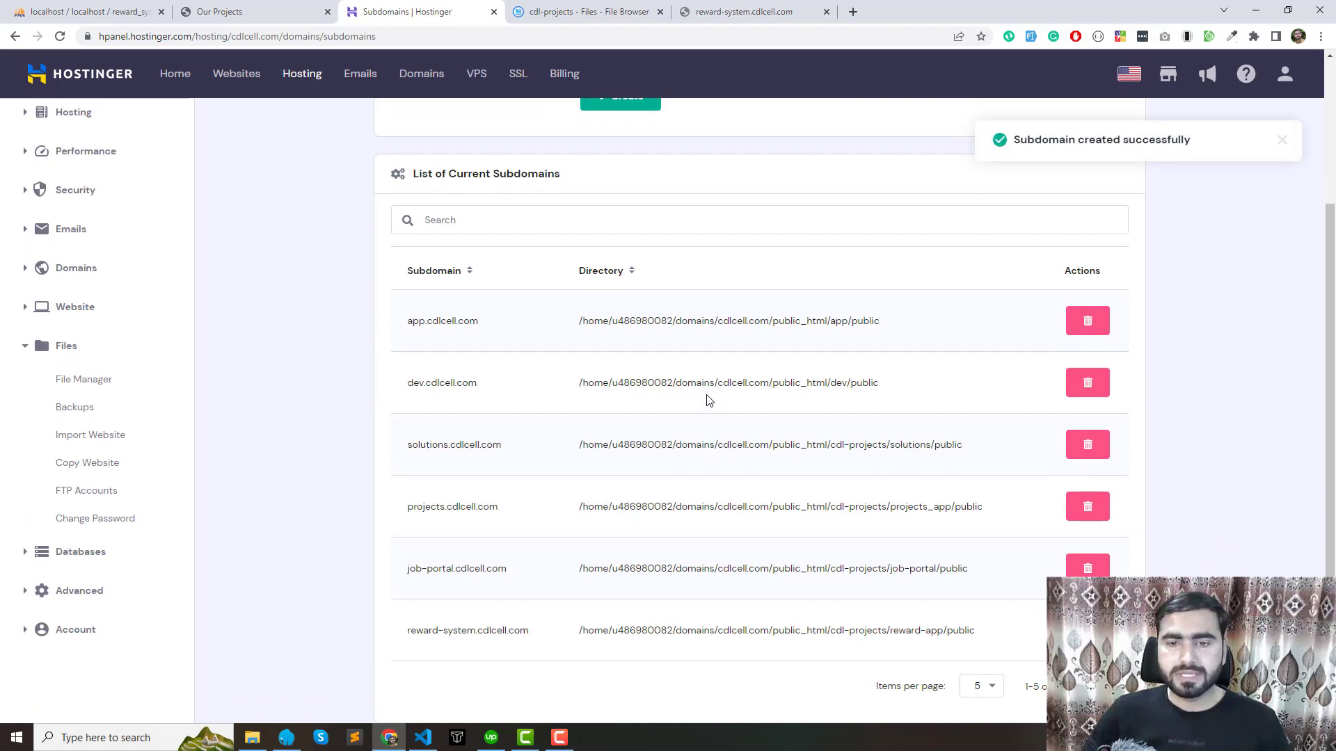
scroll(735, 381, down, 1)
drag(844, 565, 966, 564)
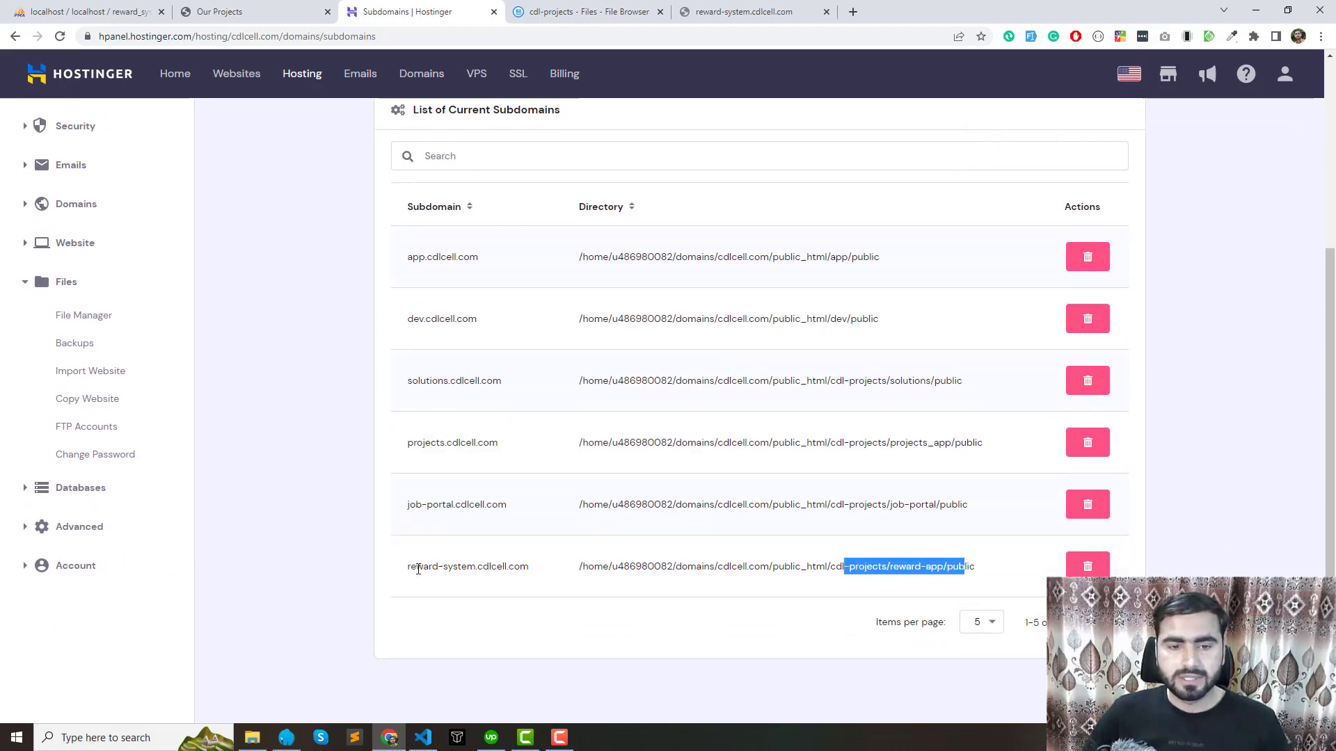
drag(416, 566, 546, 571)
Check the address reward-system.cdlcell.com copied from the subdomain list in a new tab, close it and return to the cdl-projects folder
click(699, 18)
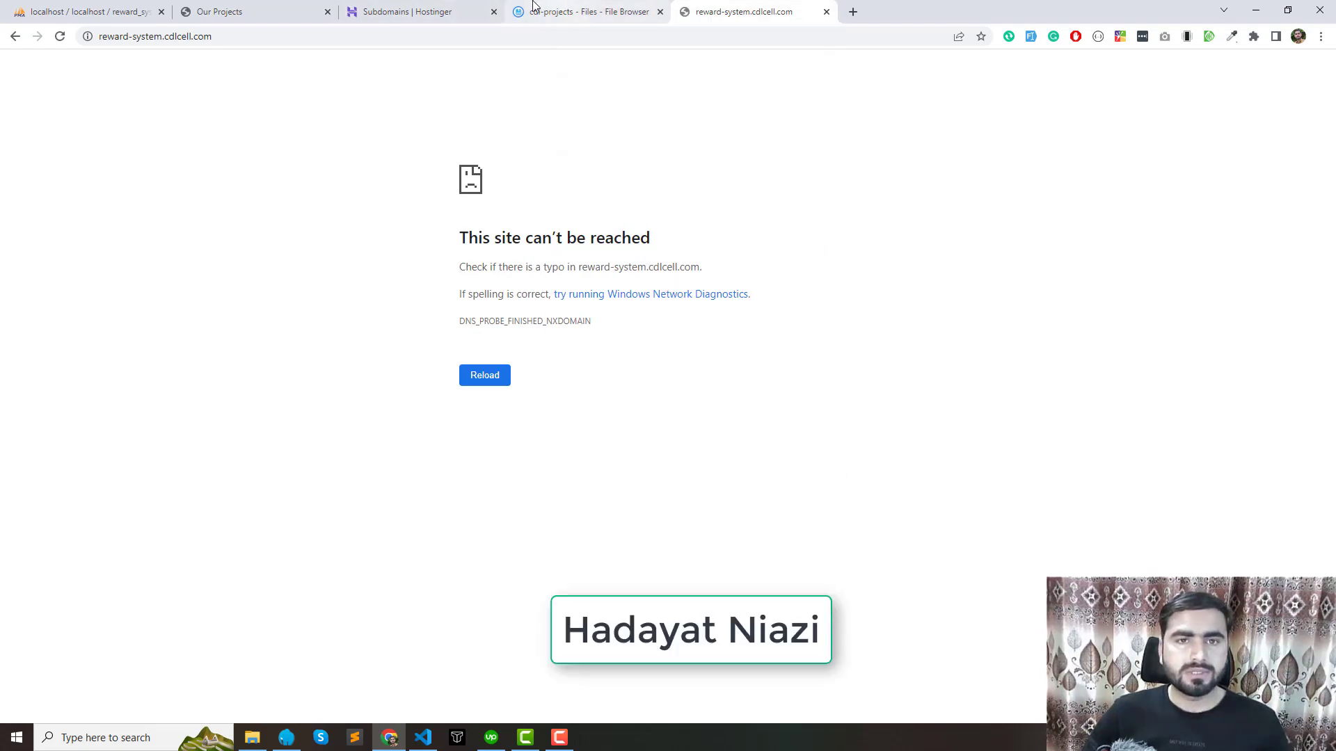
click(446, 11)
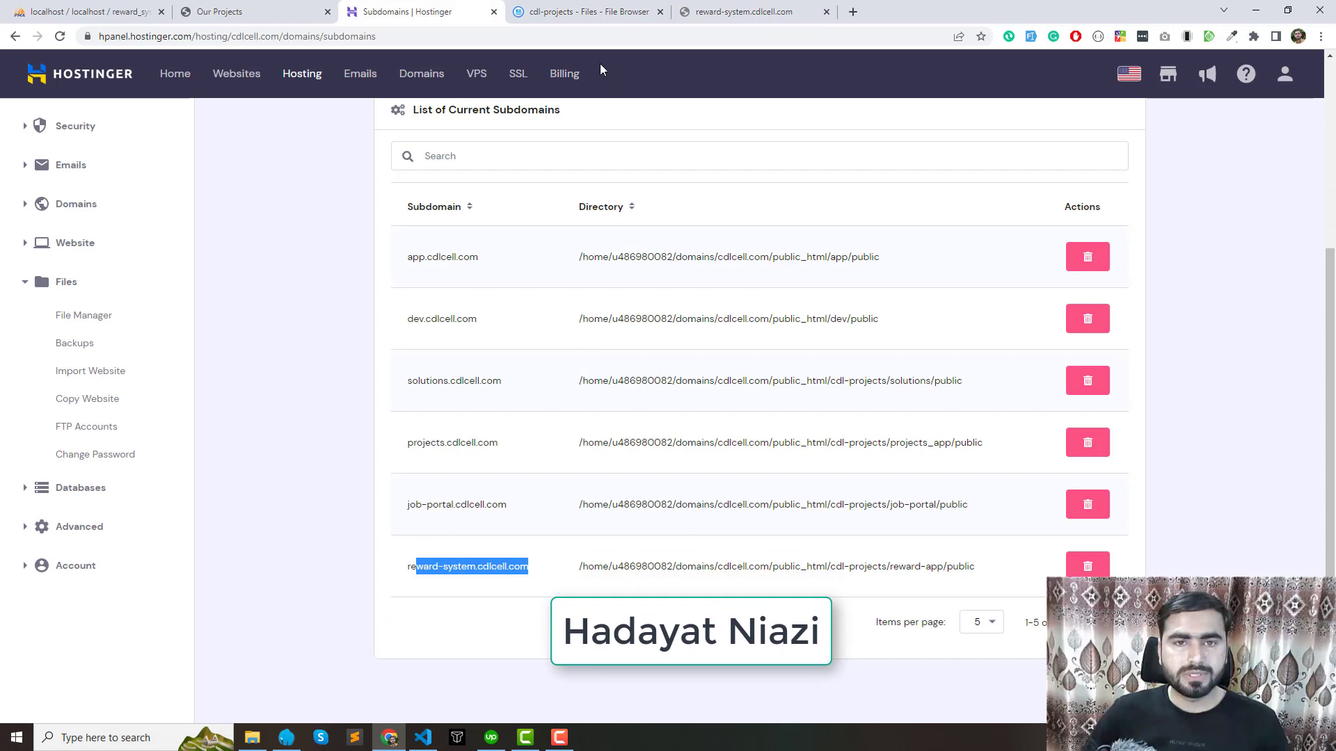
click(480, 585)
drag(543, 572, 406, 567)
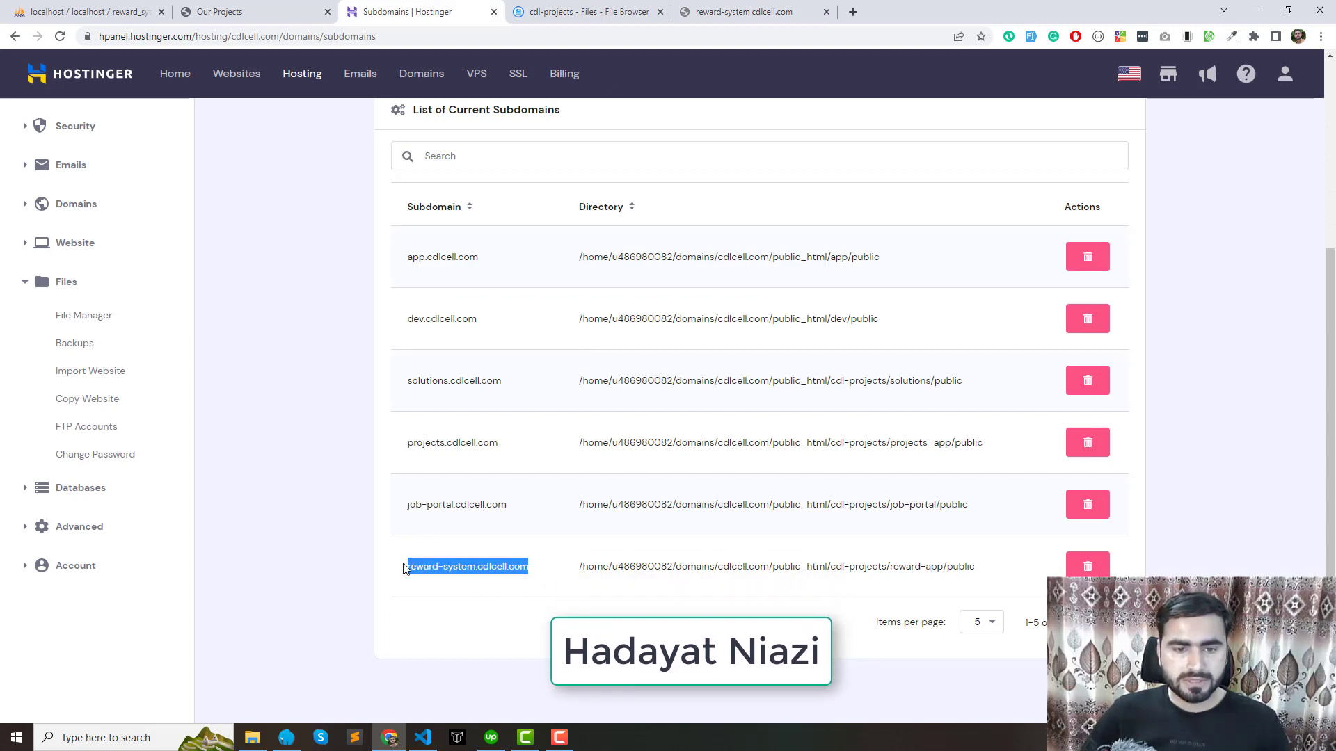
key(ctrl+c)
key(ctrl+t)
key(ctrl+v)
key(Return)
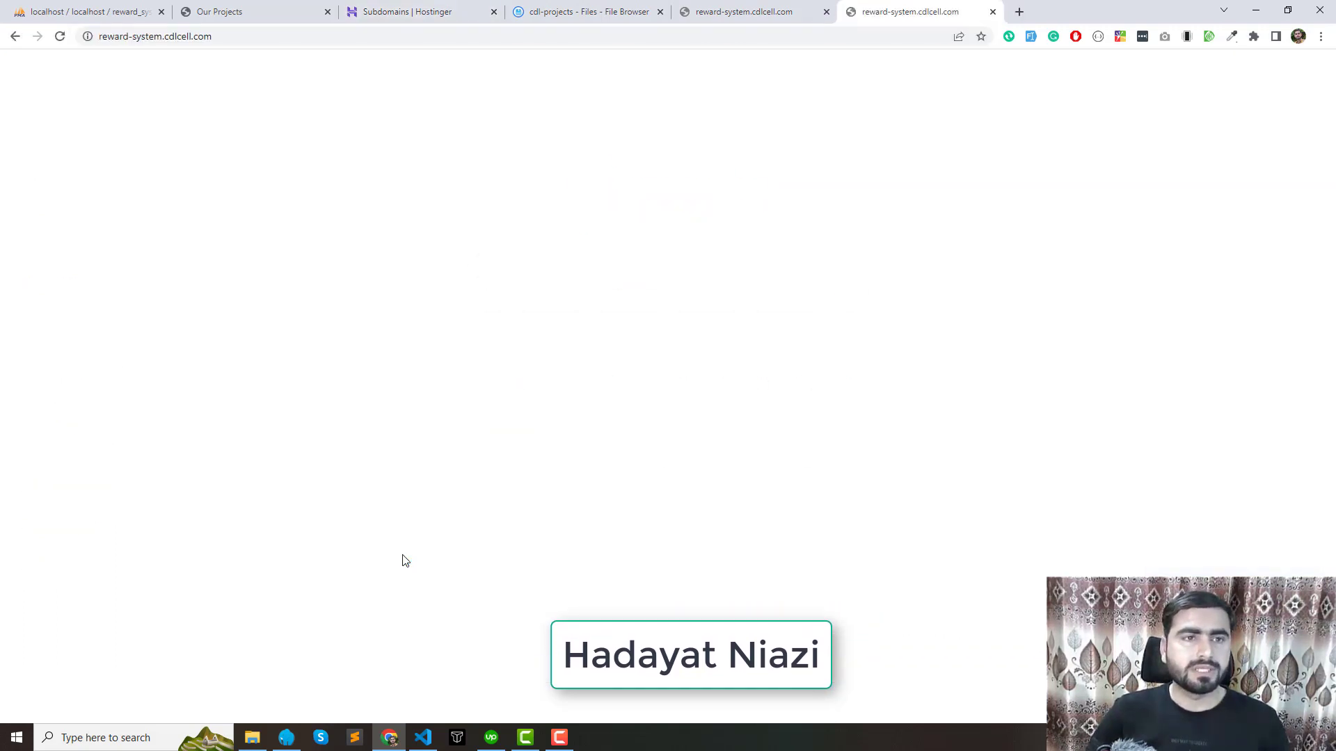
key(ctrl+3)
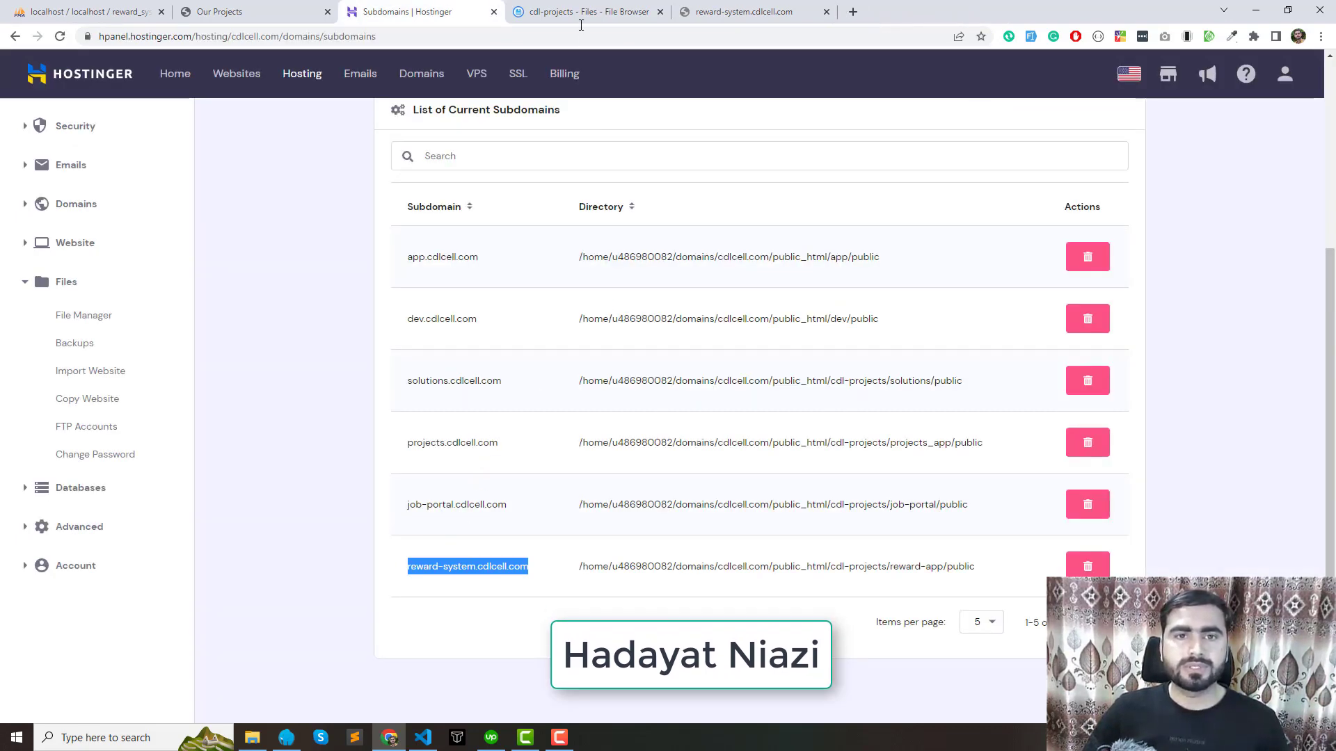
click(574, 15)
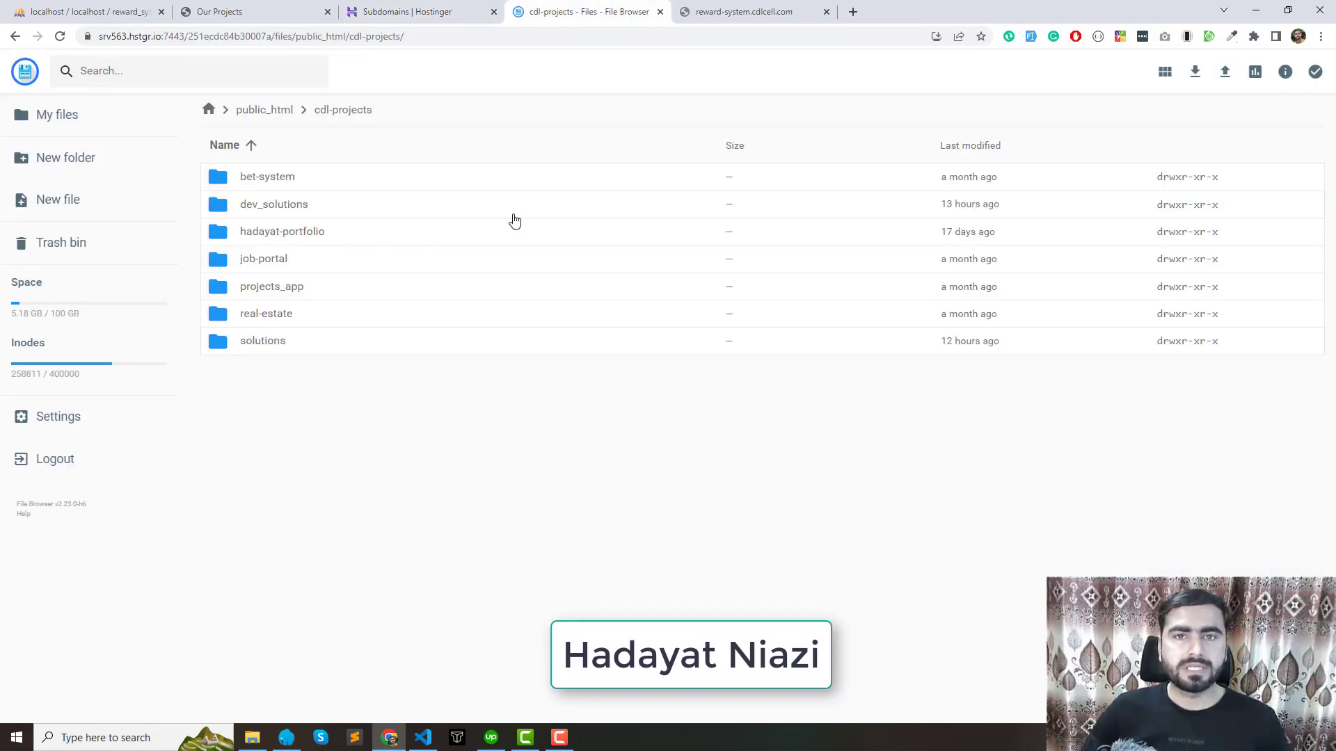
Refresh the cdl-projects listing, open reward-app/public, and check the reward-system.cdlcell.com page before returning to the folder
key(F5)
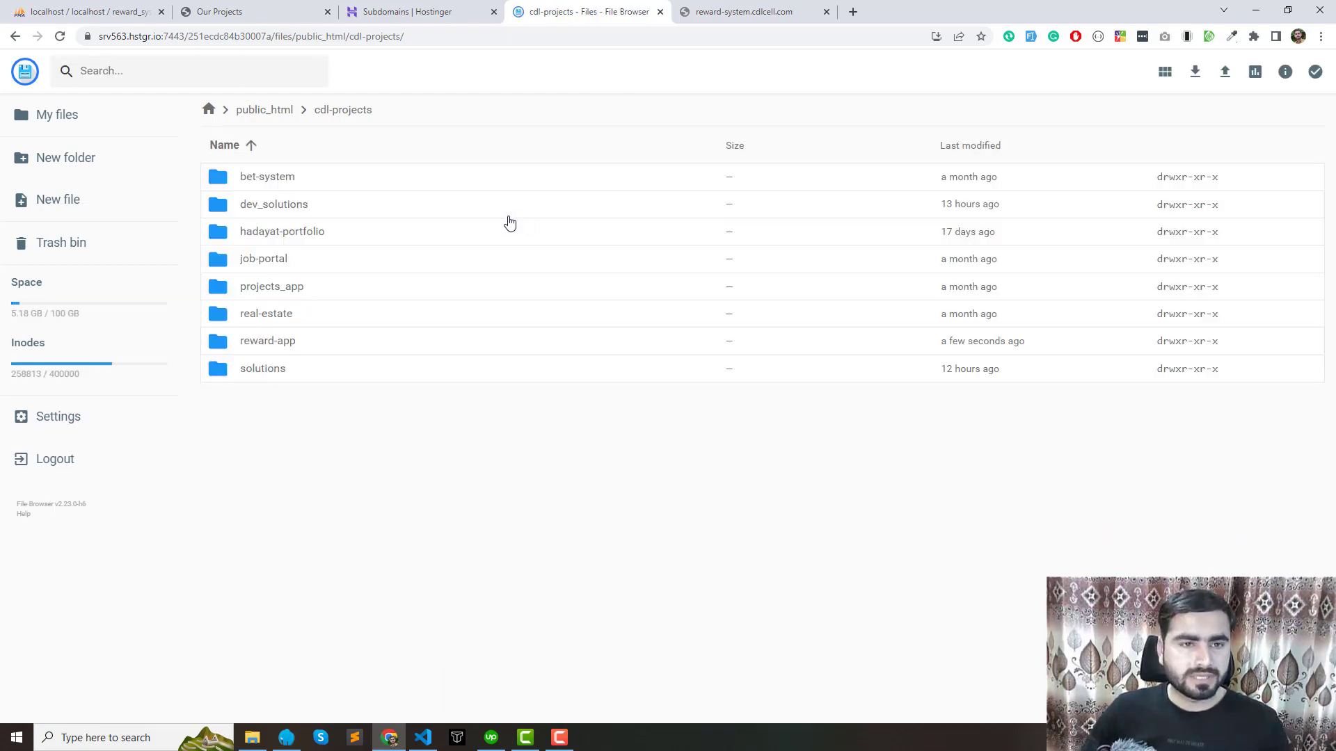
double_click(270, 346)
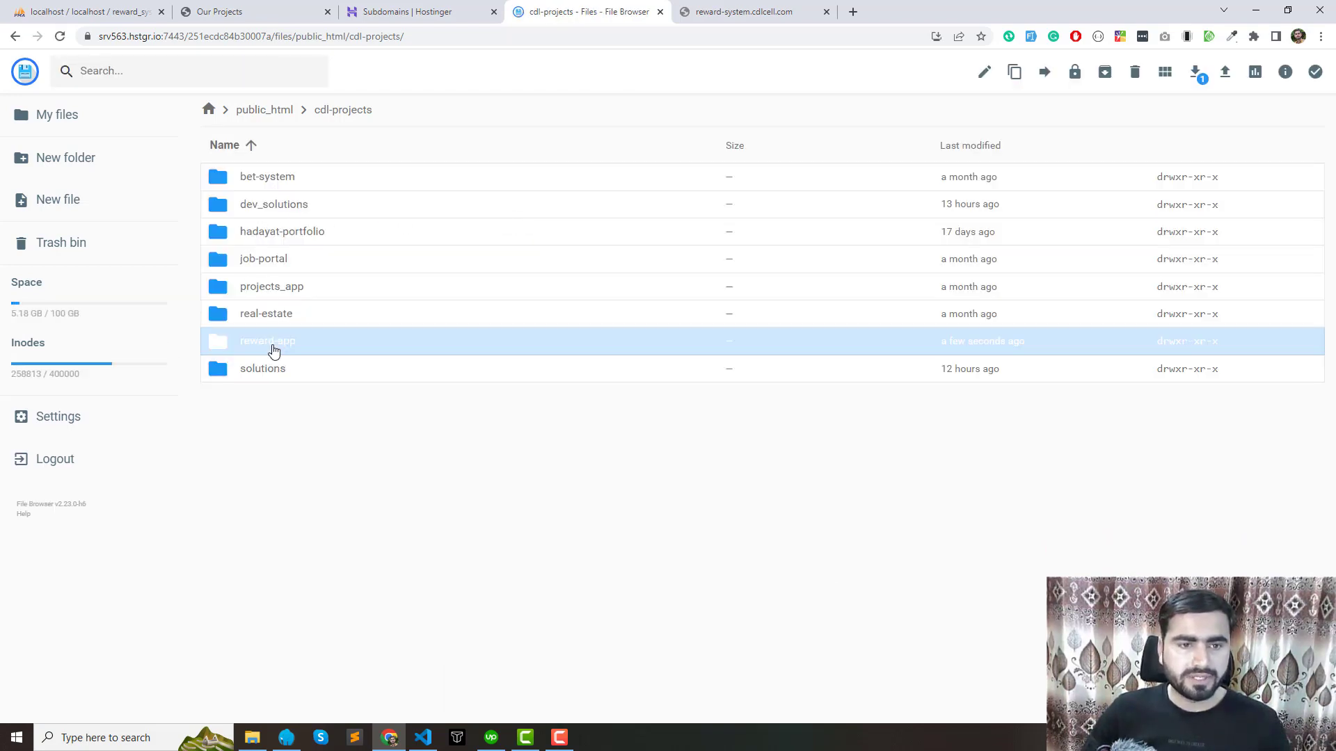
double_click(254, 179)
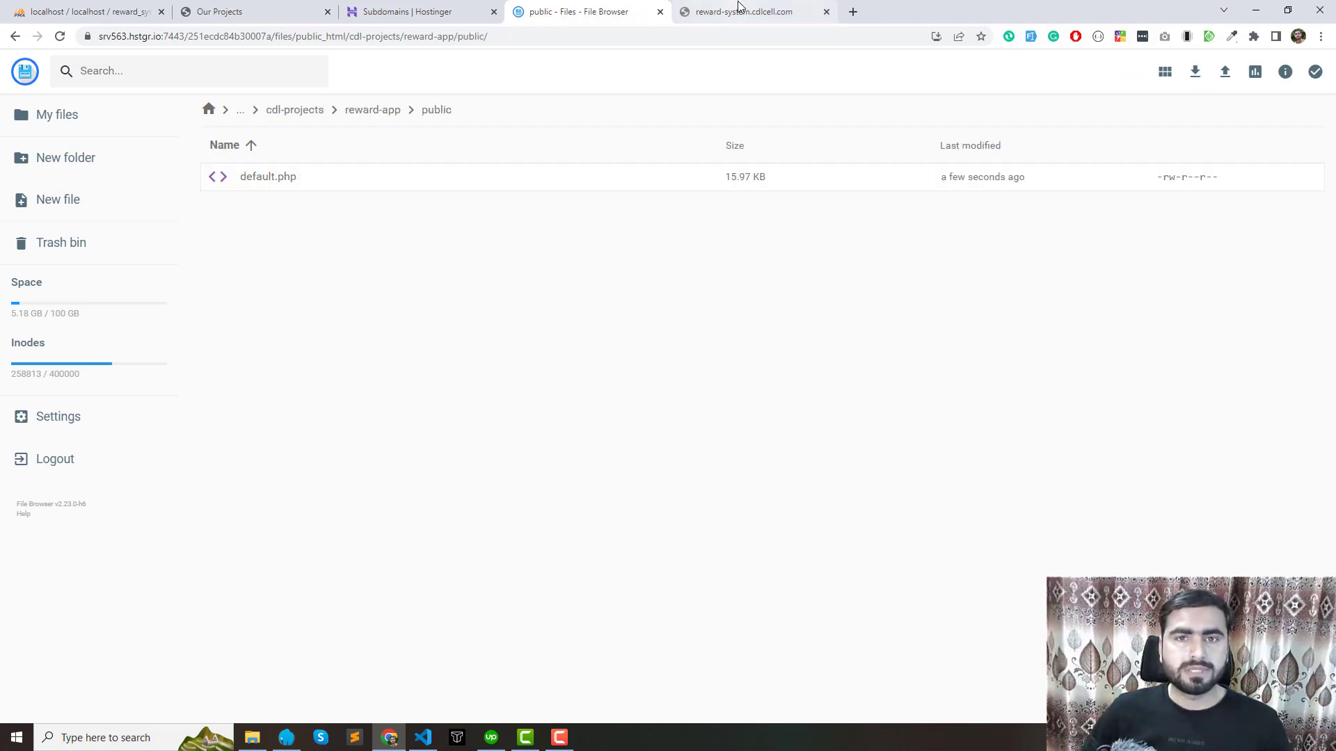
click(720, 20)
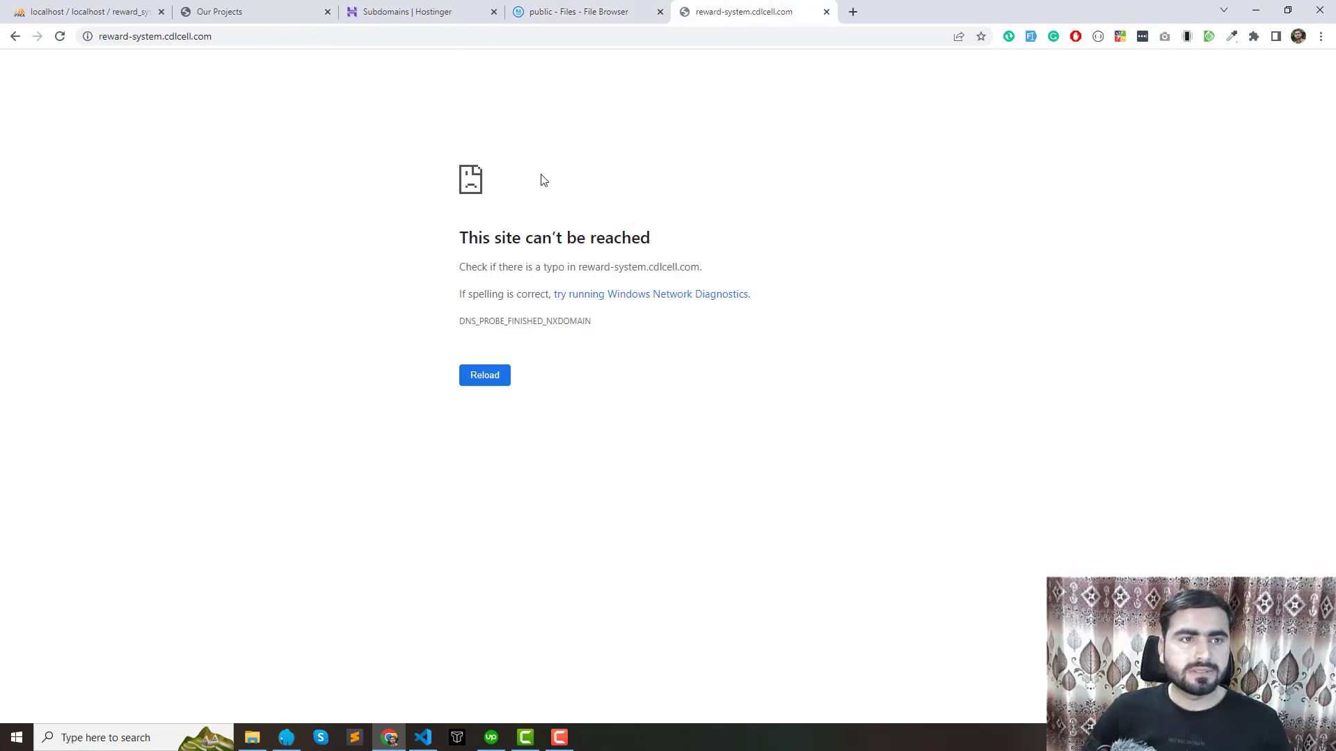
click(576, 15)
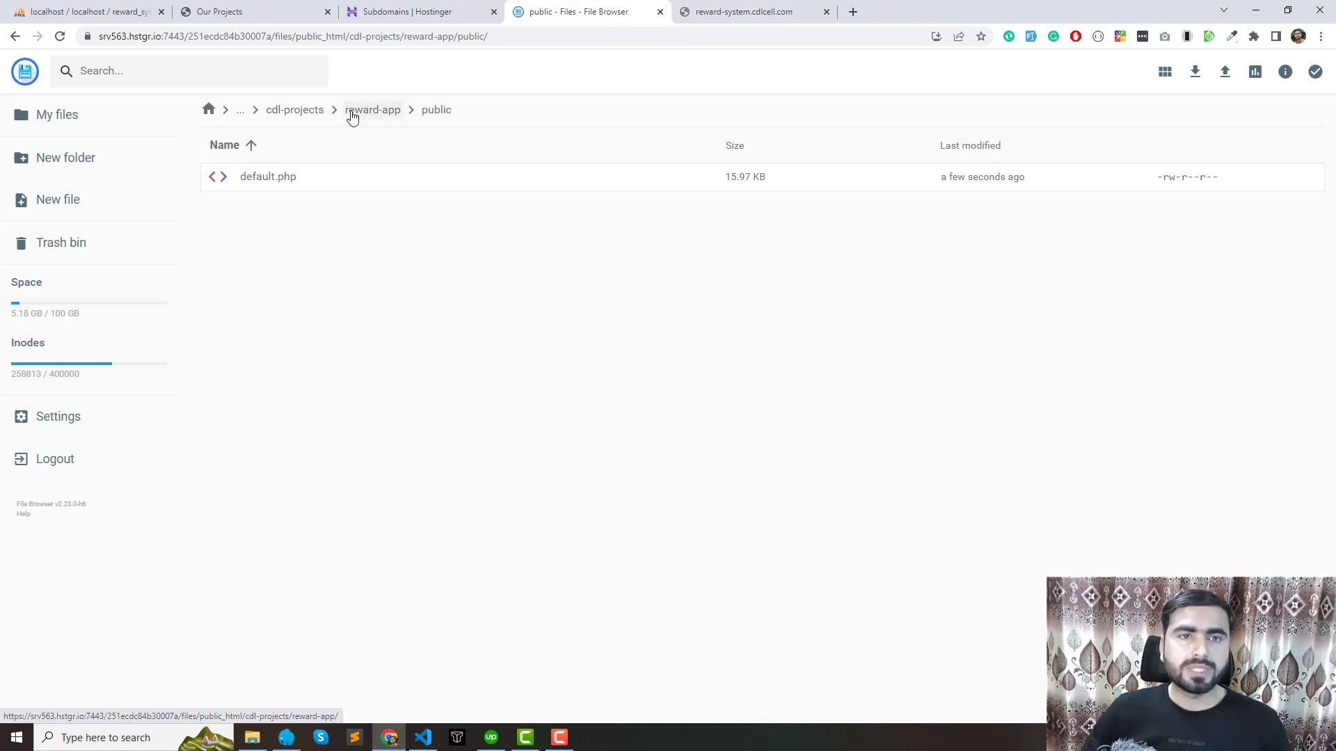
Find the advanced hosting settings for cdlcell.com and open PHP Configuration and PHP Info in separate browser tabs
click(409, 12)
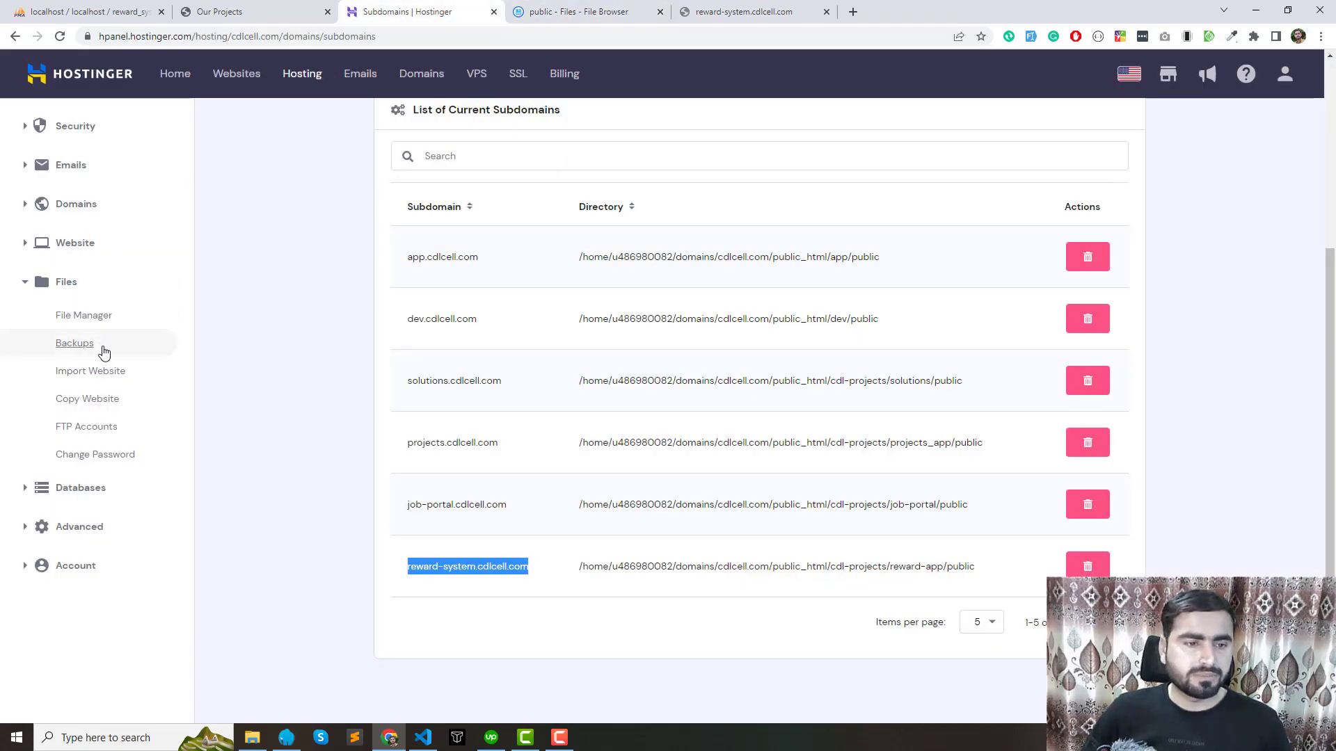
scroll(96, 390, up, 2)
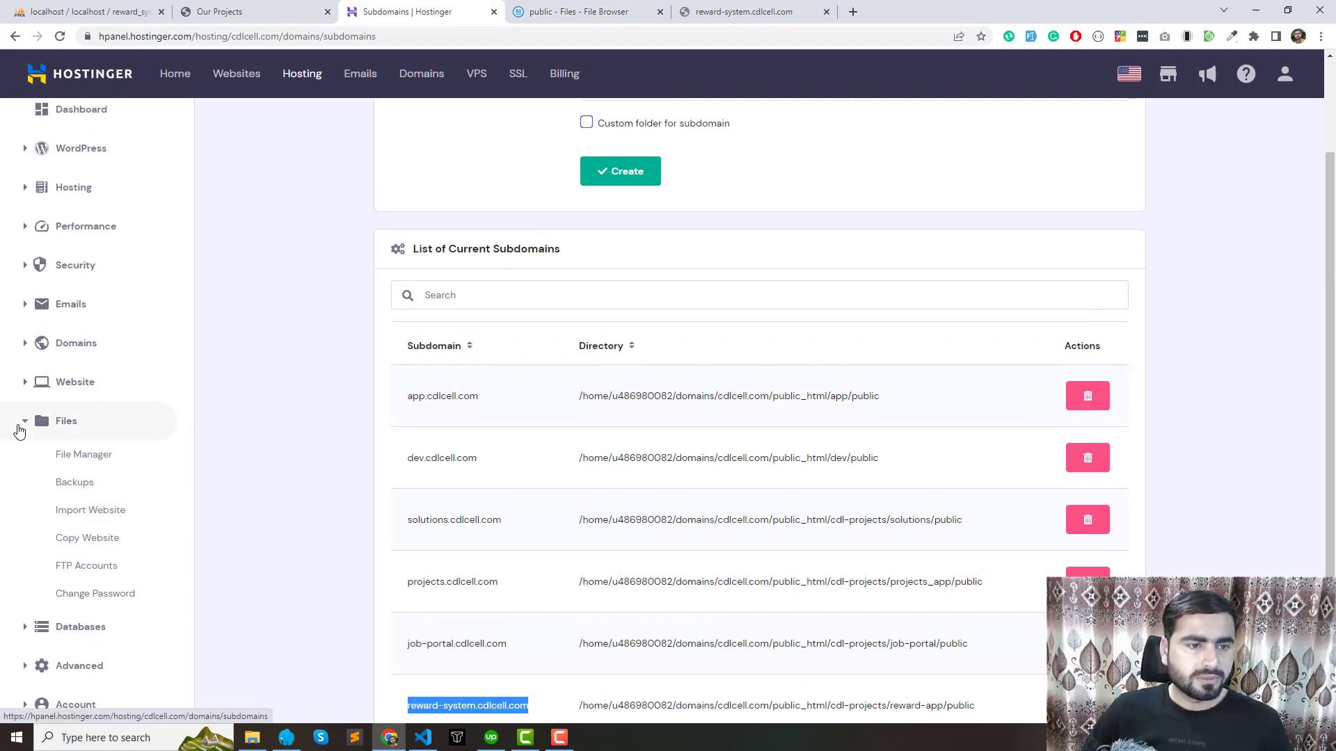
click(23, 421)
scroll(115, 306, up, 2)
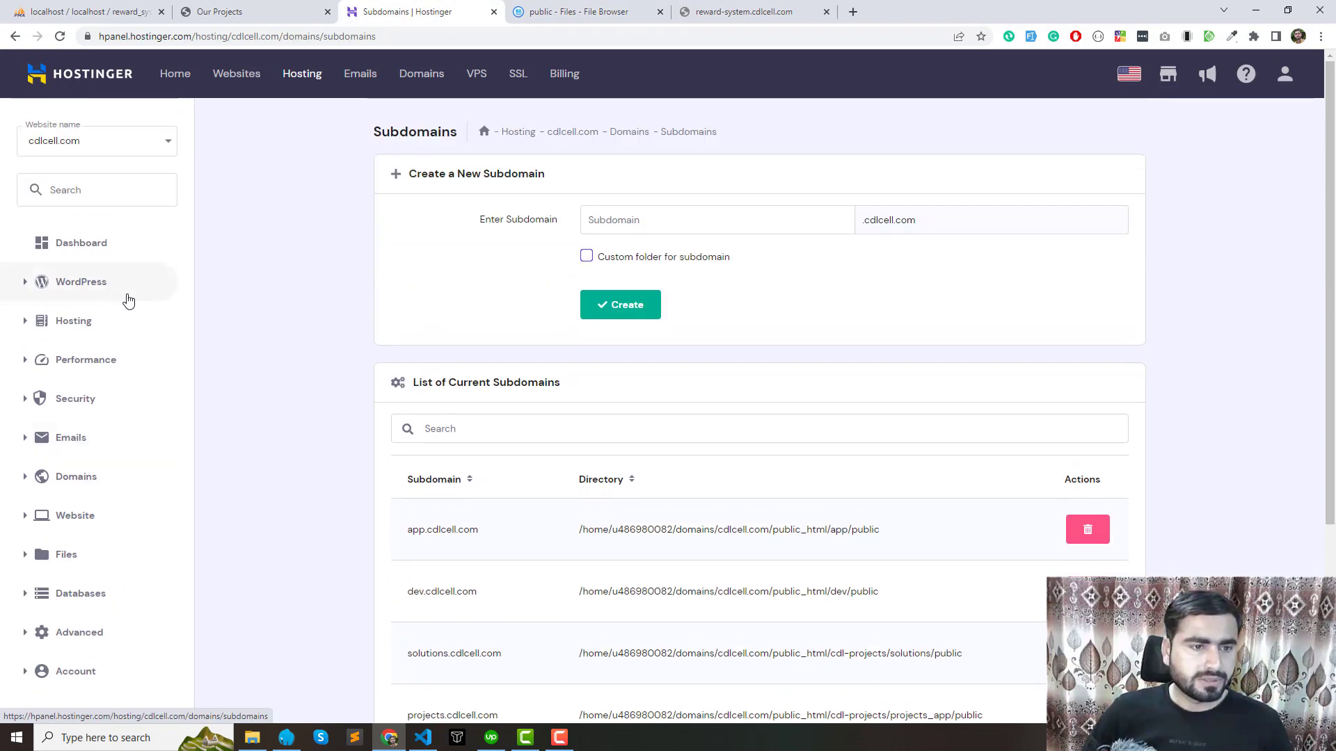
scroll(120, 284, down, 2)
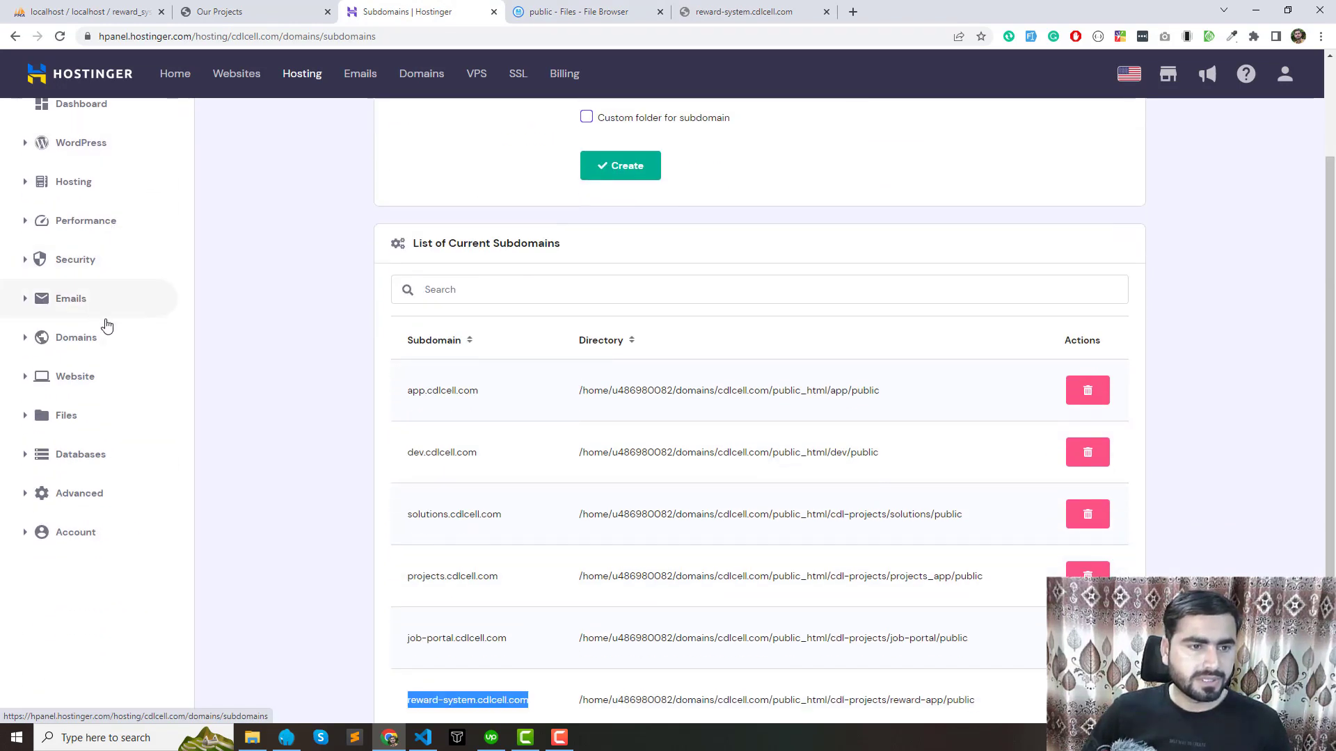
scroll(104, 359, down, 2)
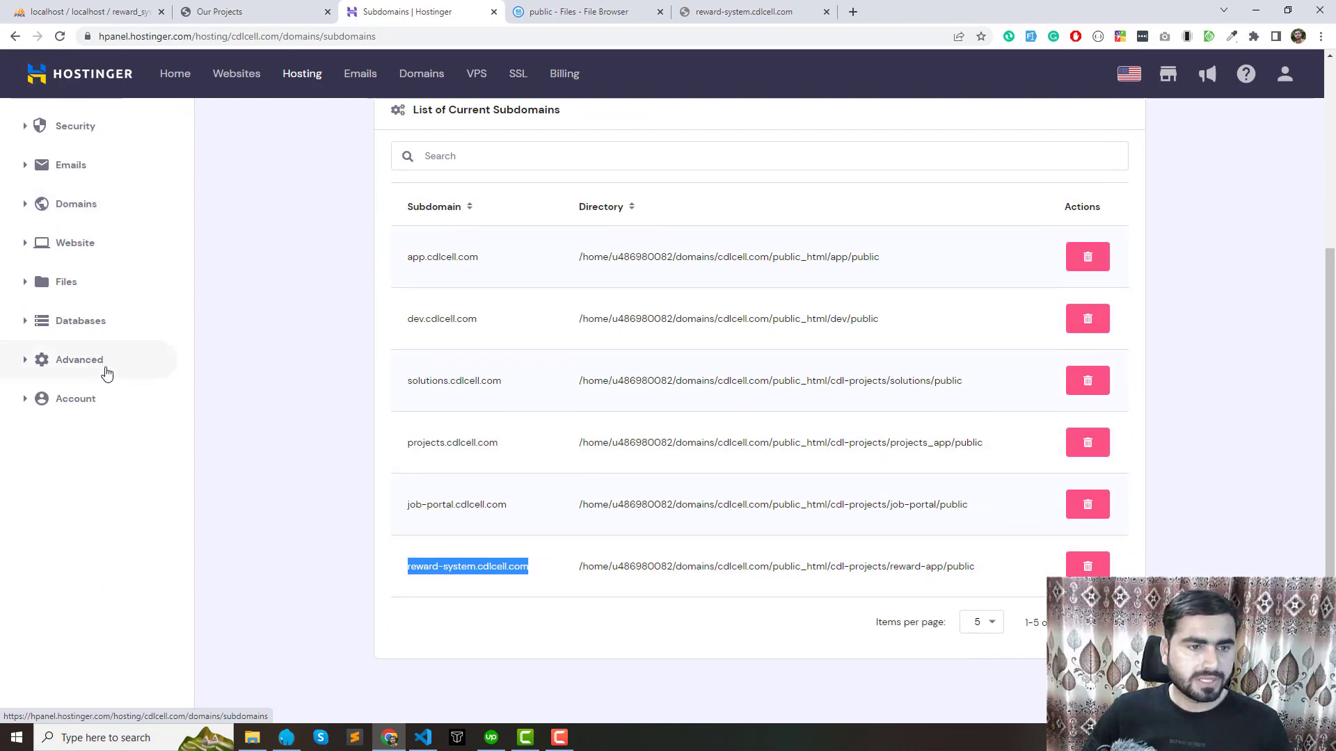
click(28, 402)
click(27, 402)
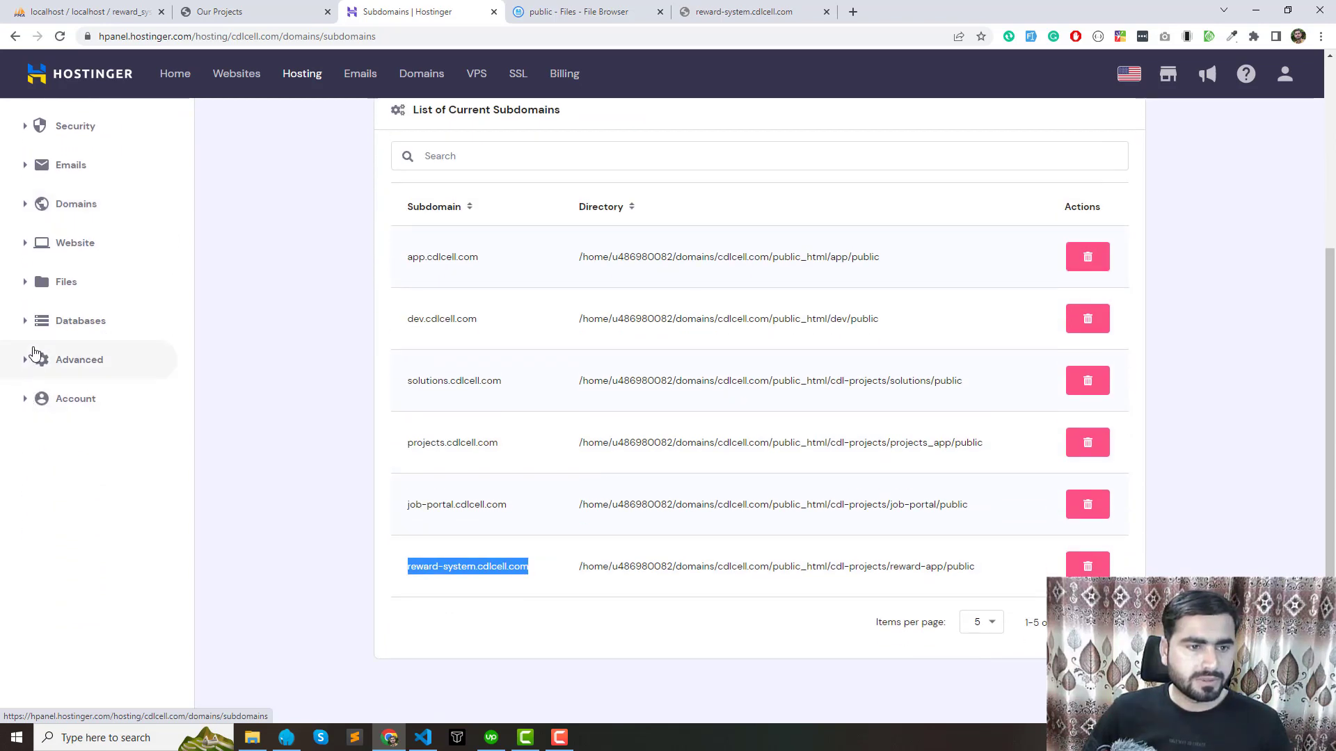
click(29, 359)
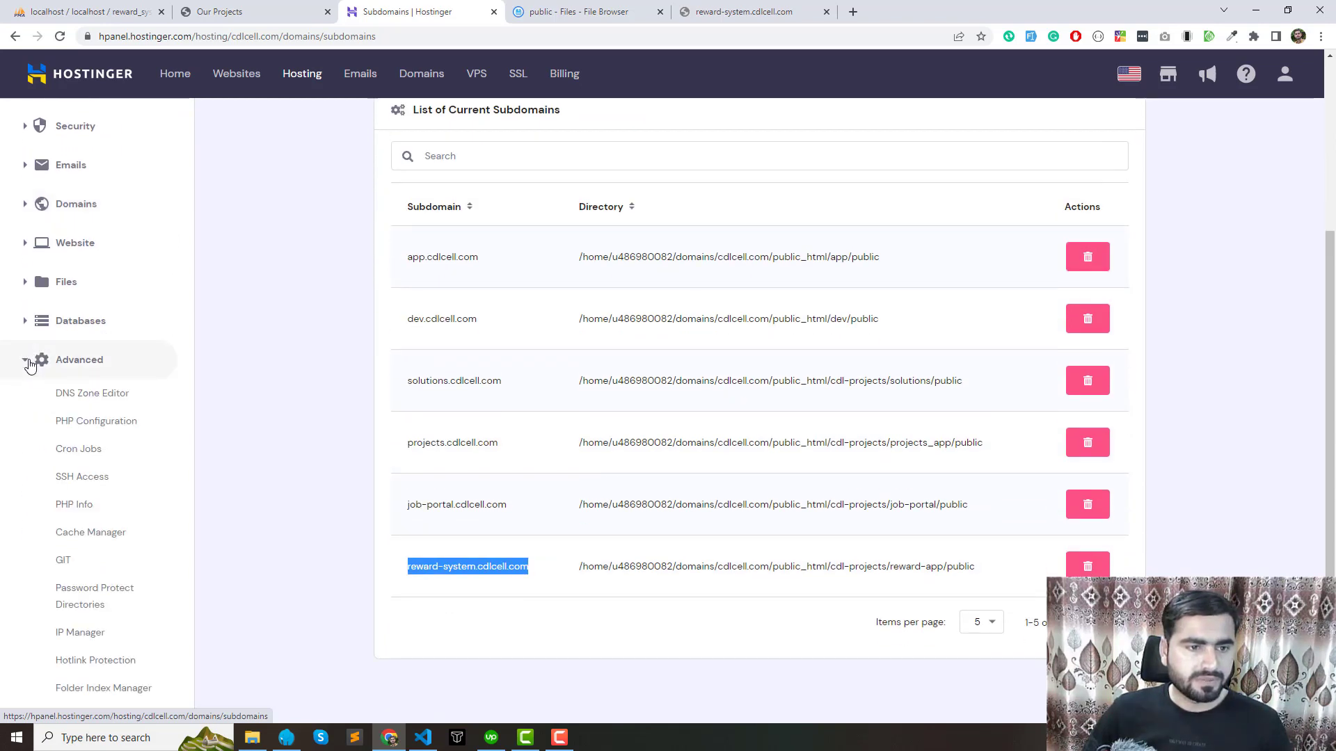
middle_click(96, 420)
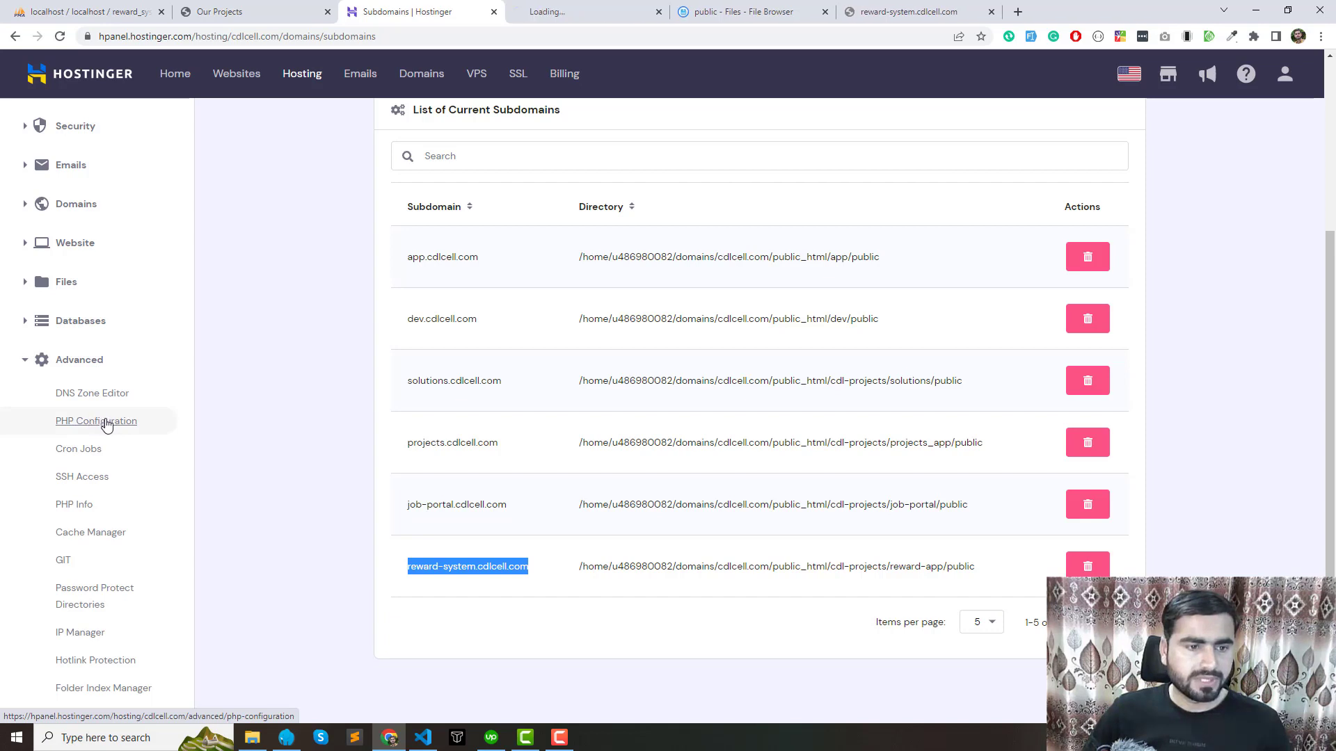
middle_click(80, 508)
Check the PHP version on the PHP Configuration and PHP Info pages, and close both pages
click(604, 12)
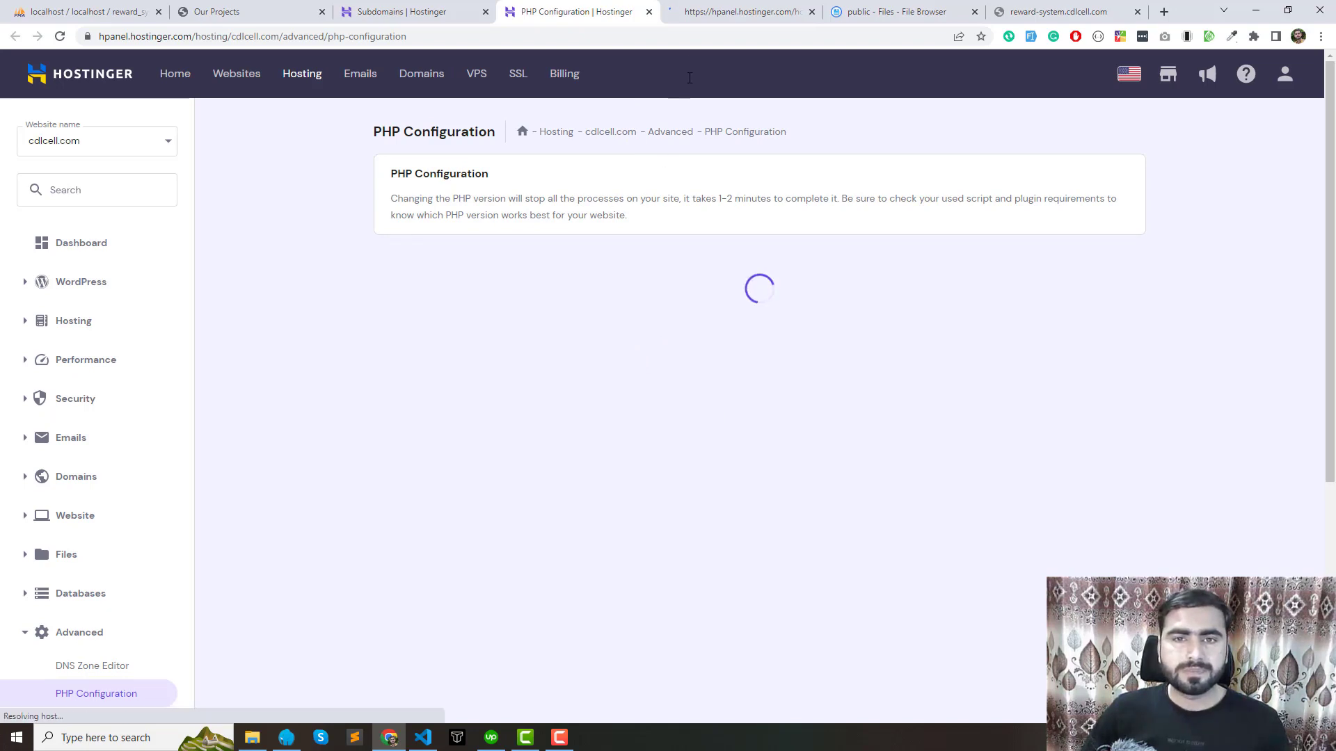
click(697, 13)
click(619, 10)
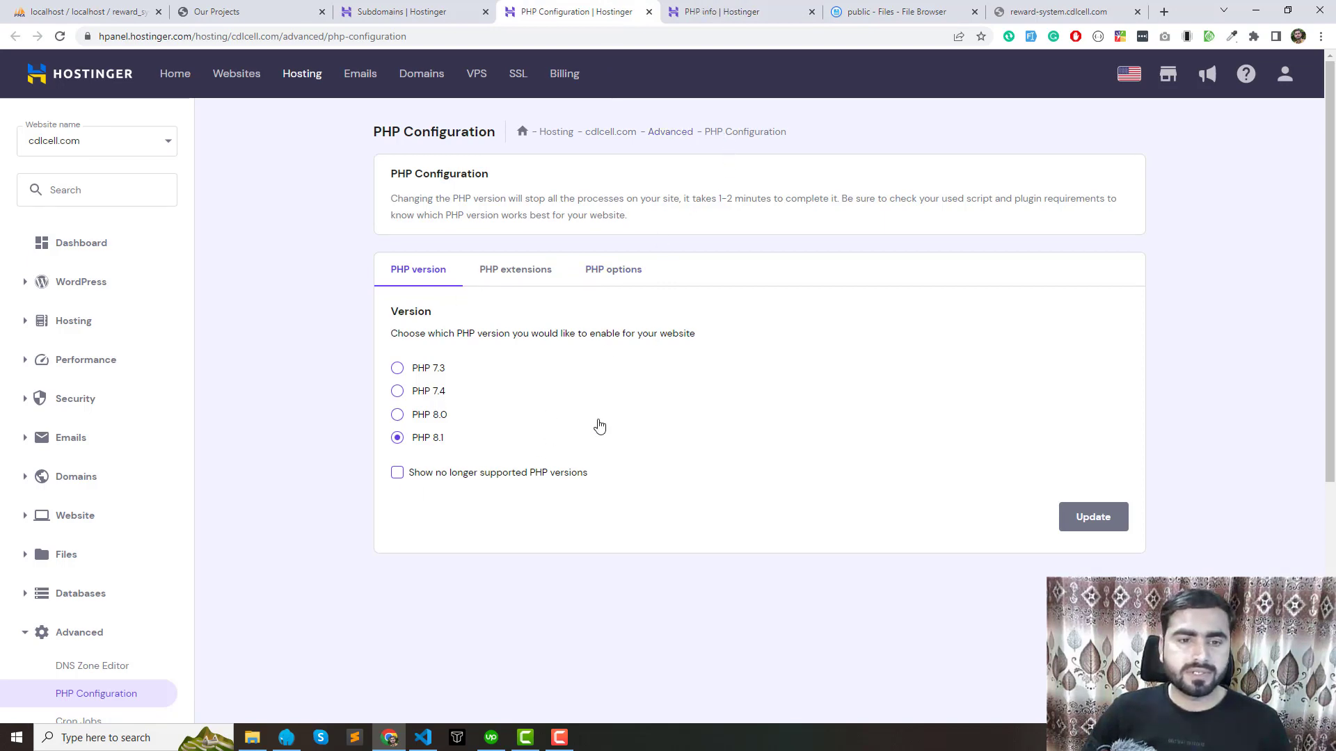
click(755, 14)
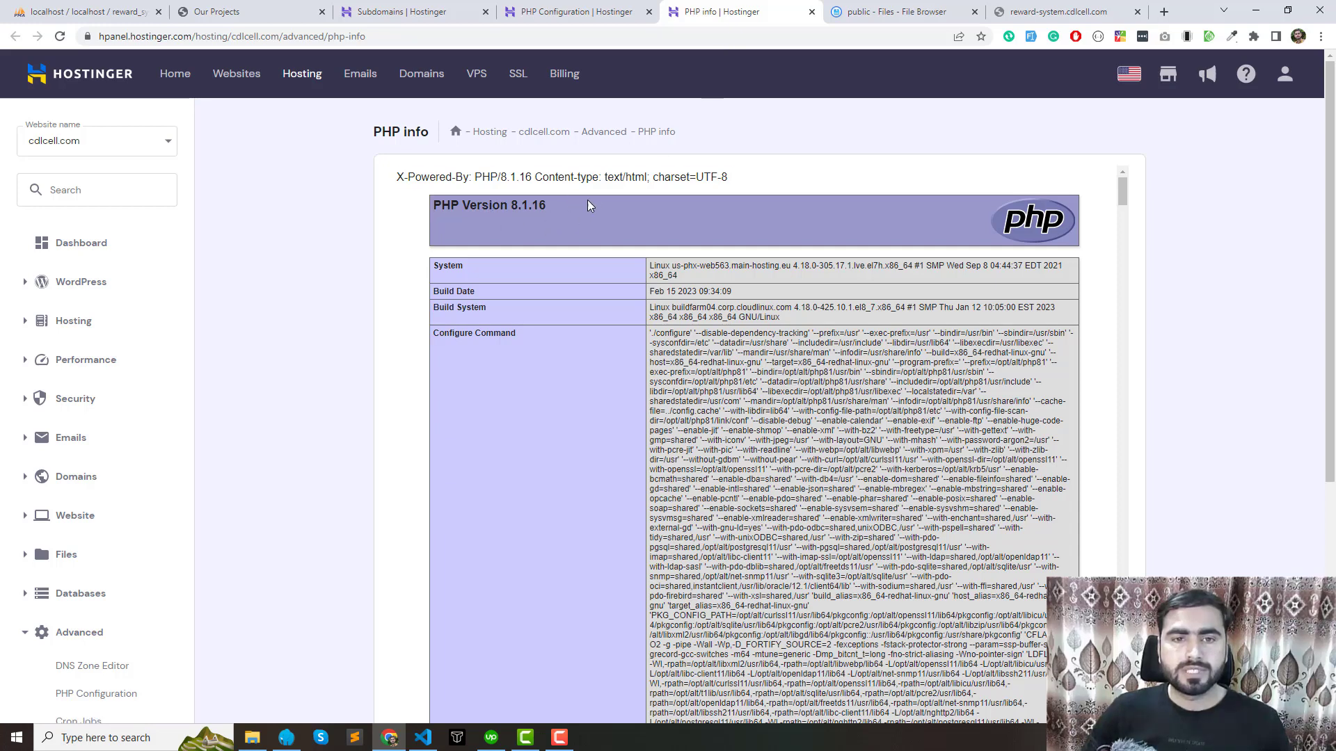
triple_click(590, 199)
click(593, 203)
key(ctrl+w)
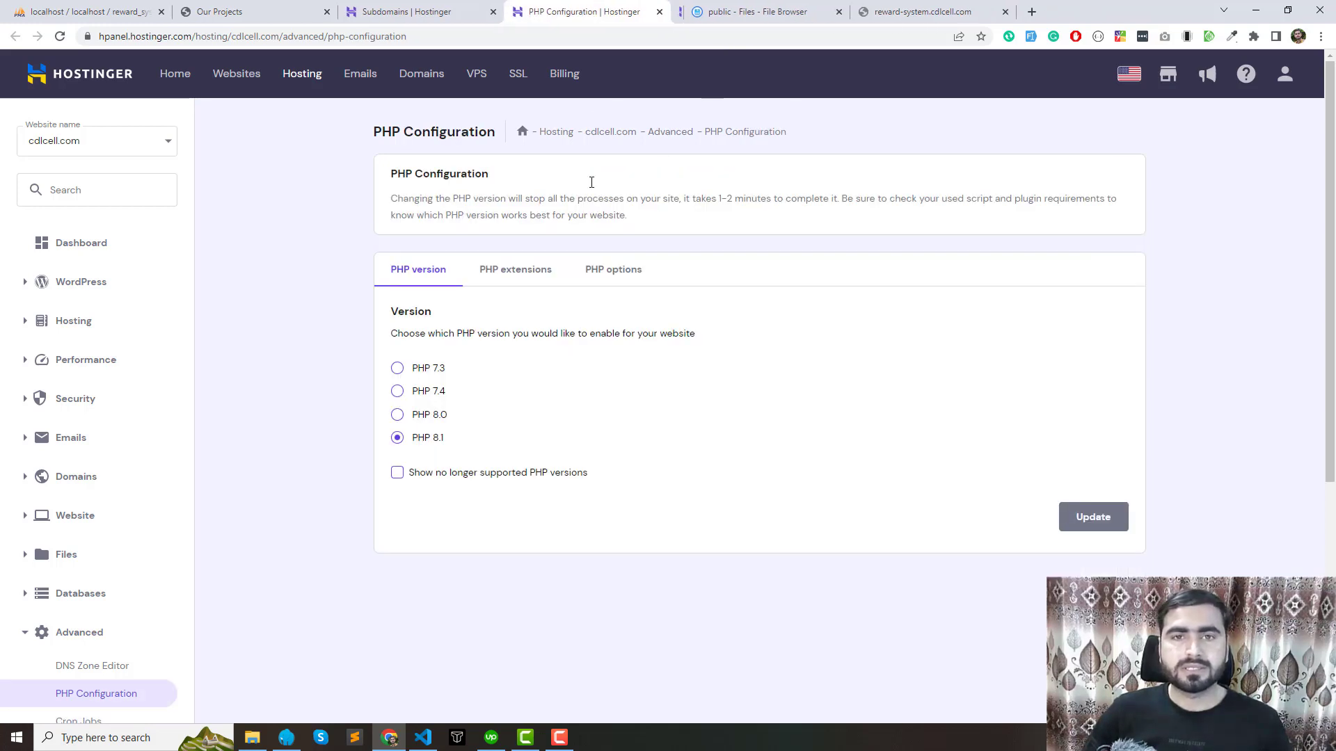
key(ctrl+w)
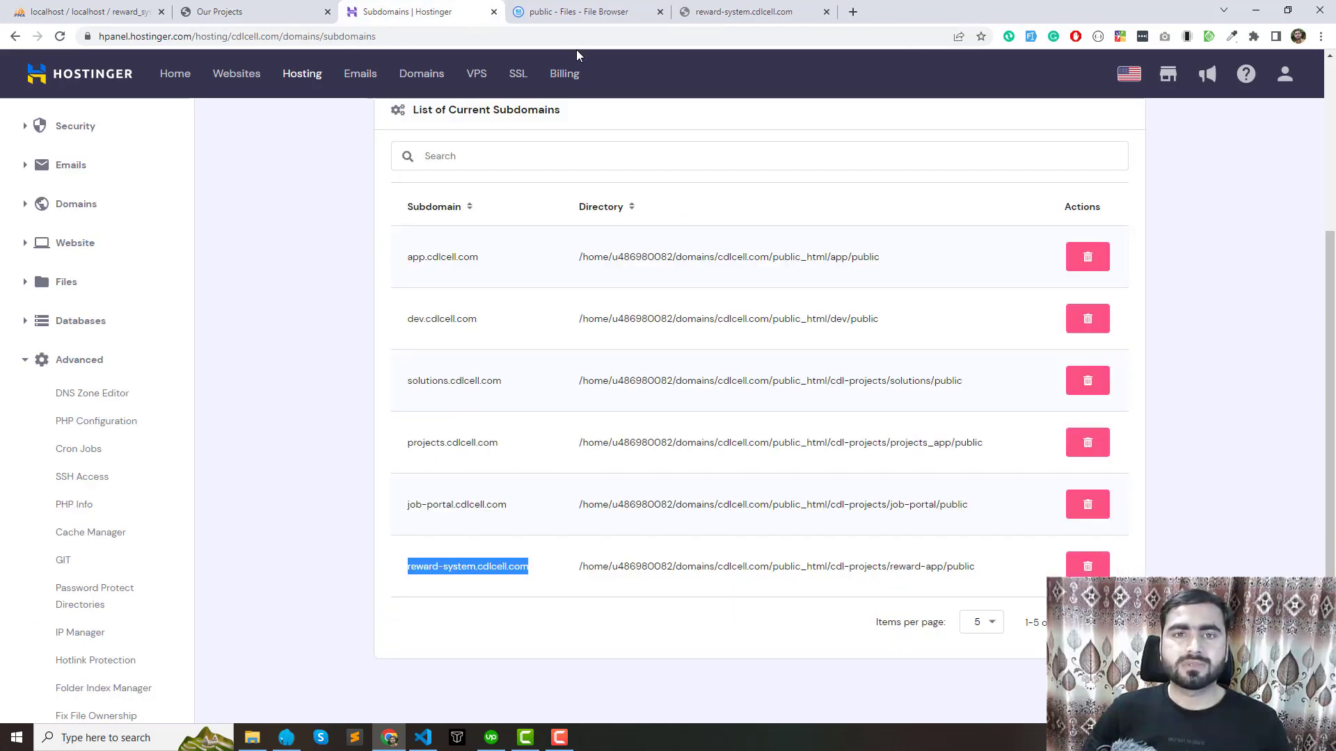
Inspect default.php in the reward-app/public folder, close the file and go up to the reward-app folder
click(577, 8)
double_click(270, 181)
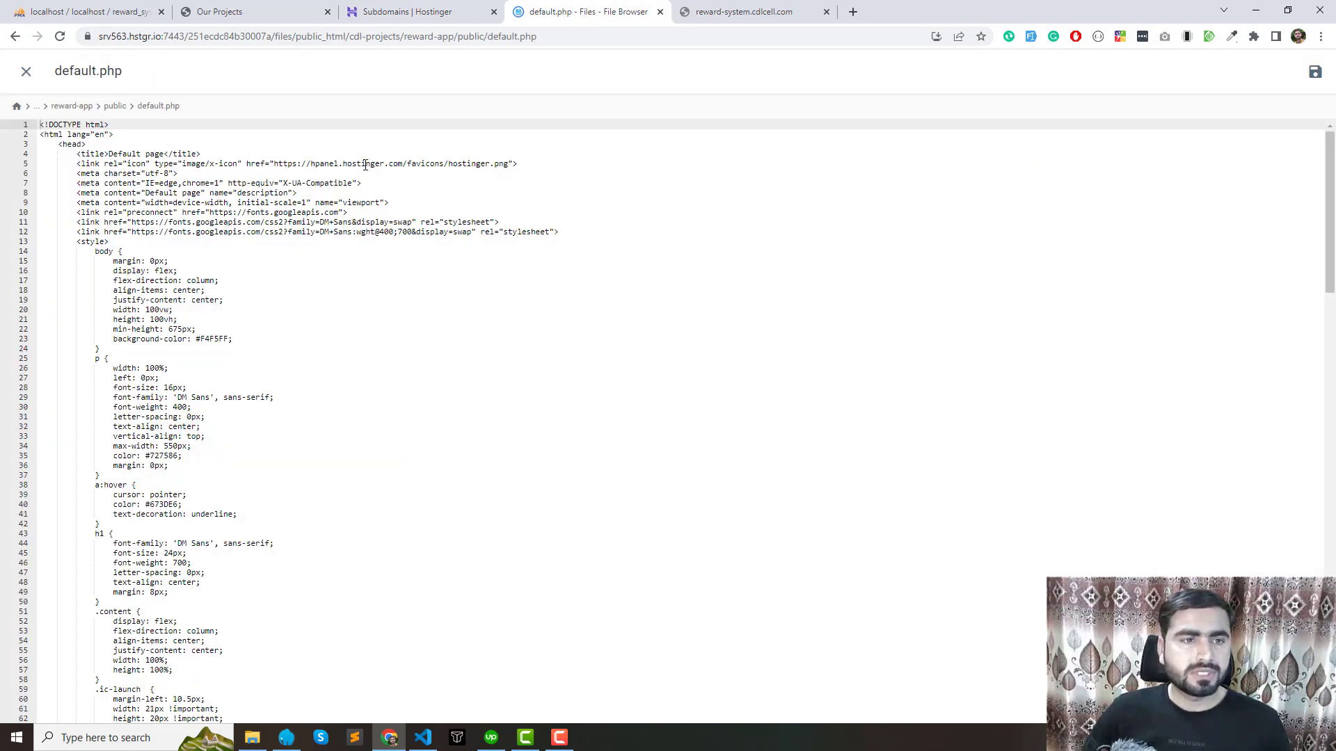
click(24, 73)
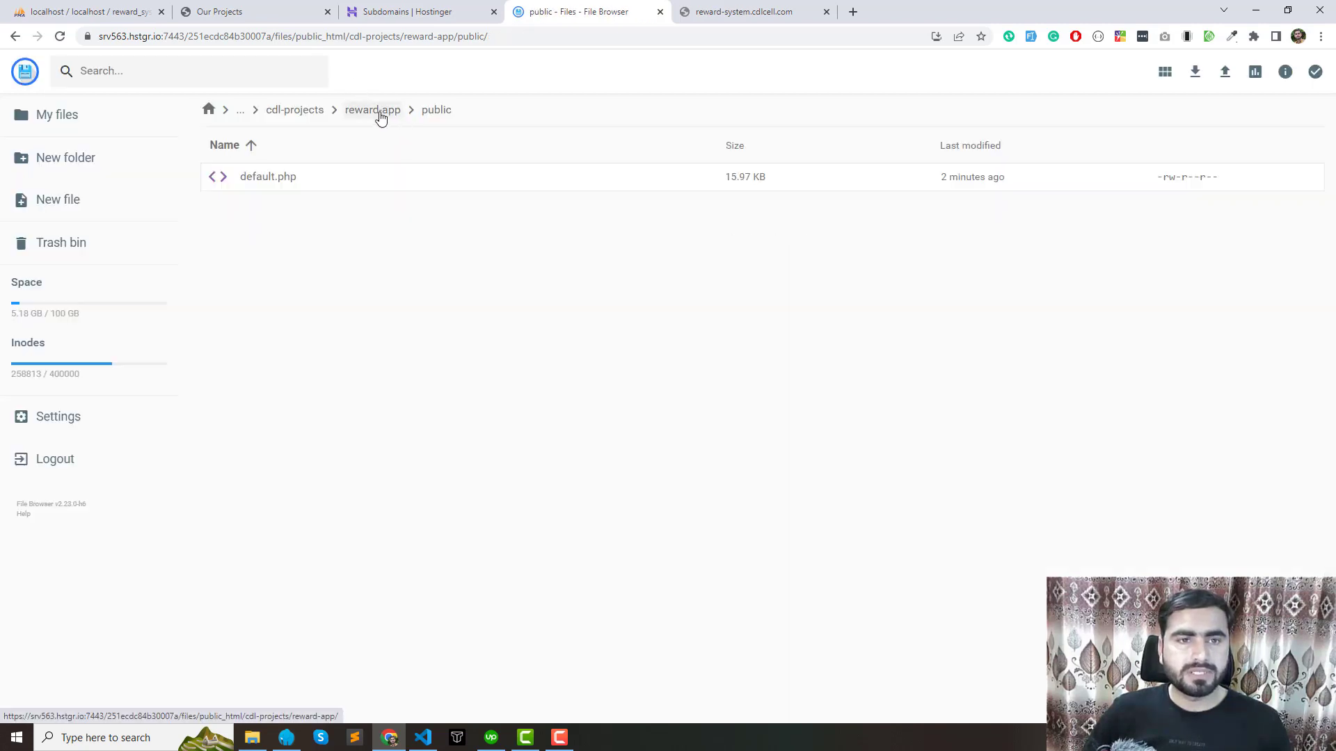
click(380, 117)
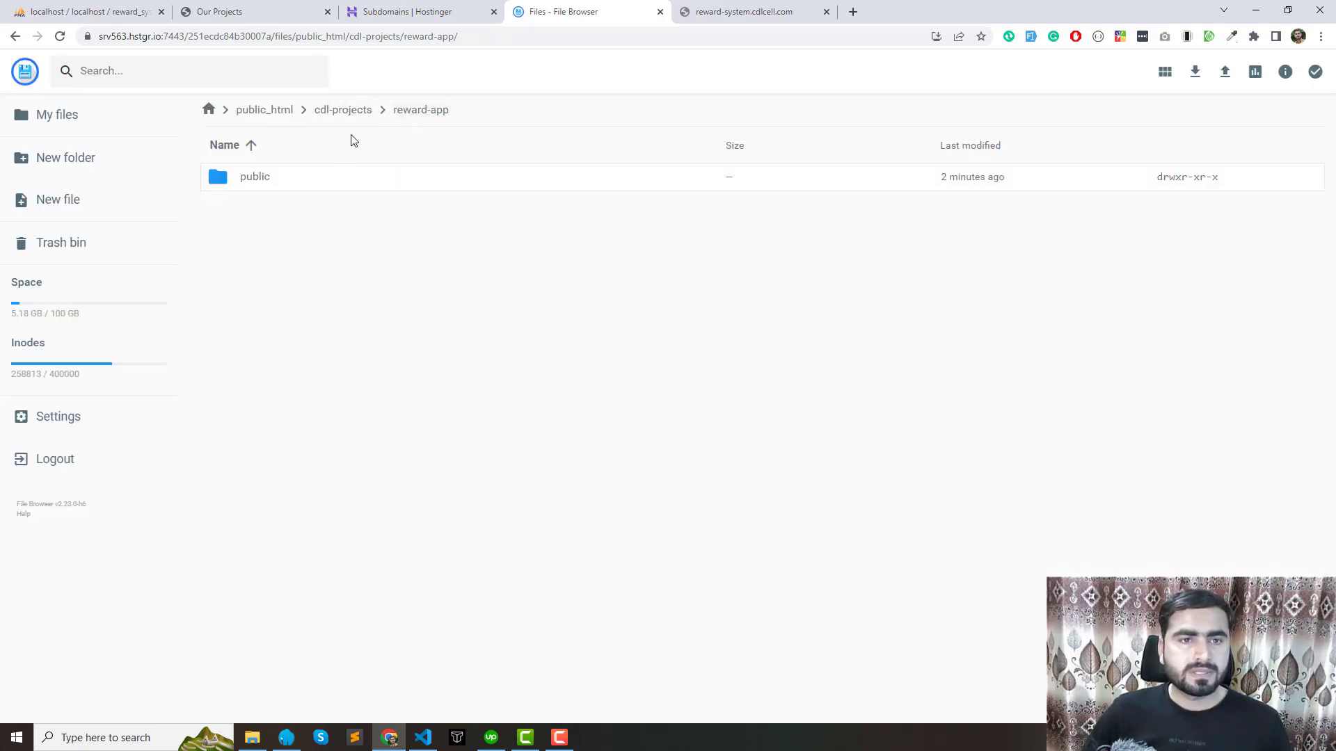
Copy the address reward-system.cdlcell.com, load and reload it in an incognito window, and return to the regular browser window
click(737, 16)
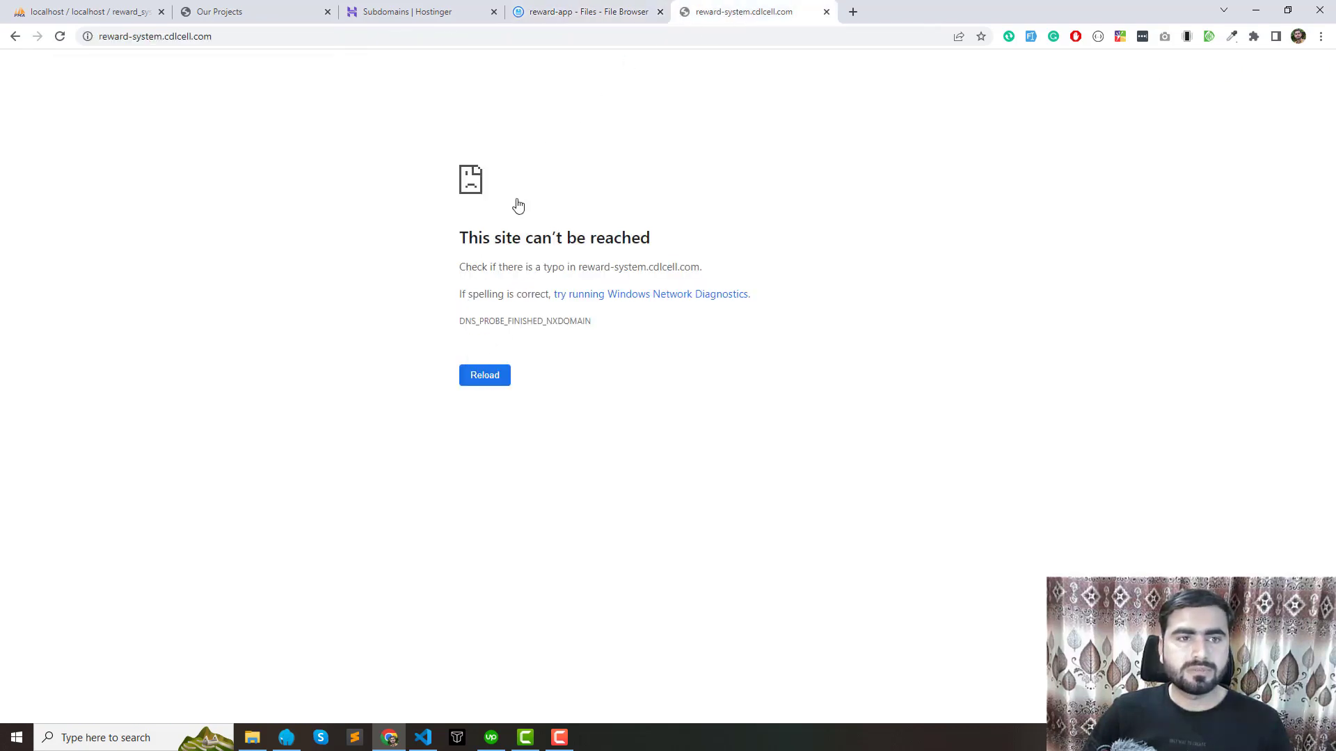
click(435, 37)
key(ctrl+c)
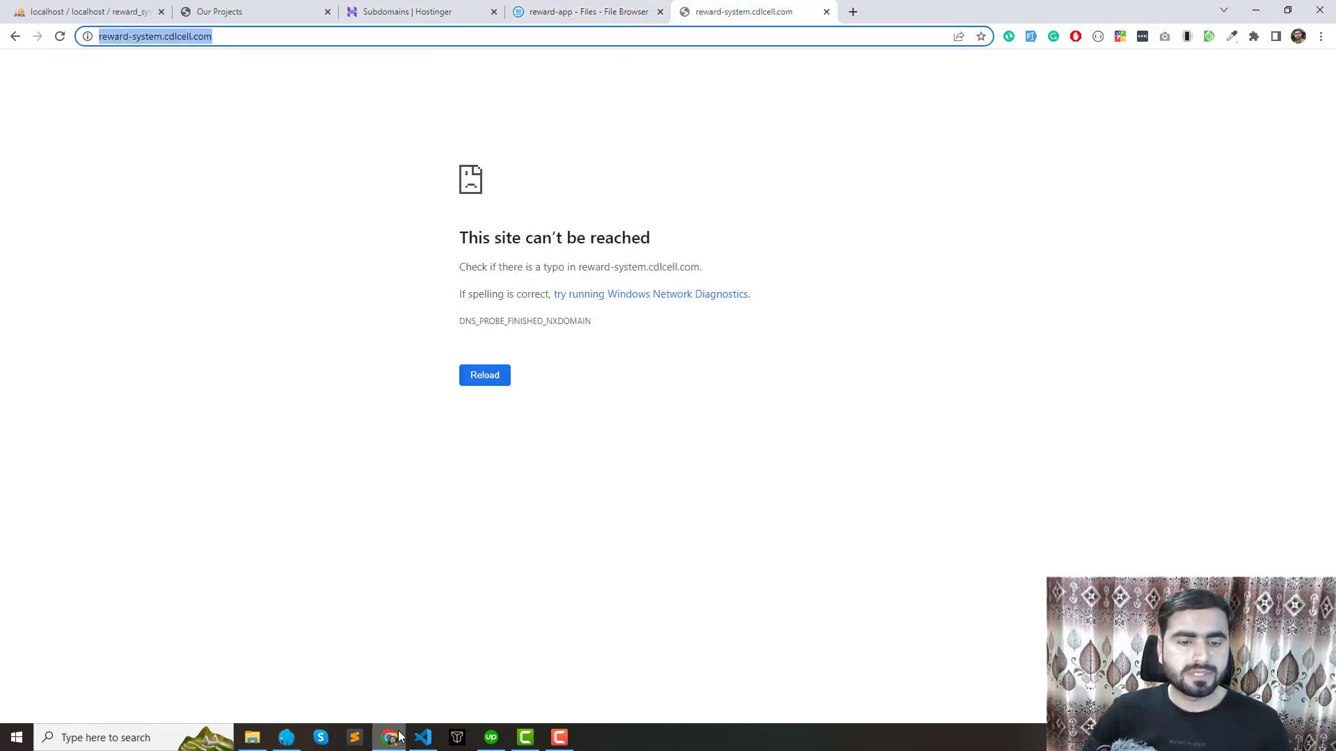
drag(390, 738, 396, 623)
click(368, 631)
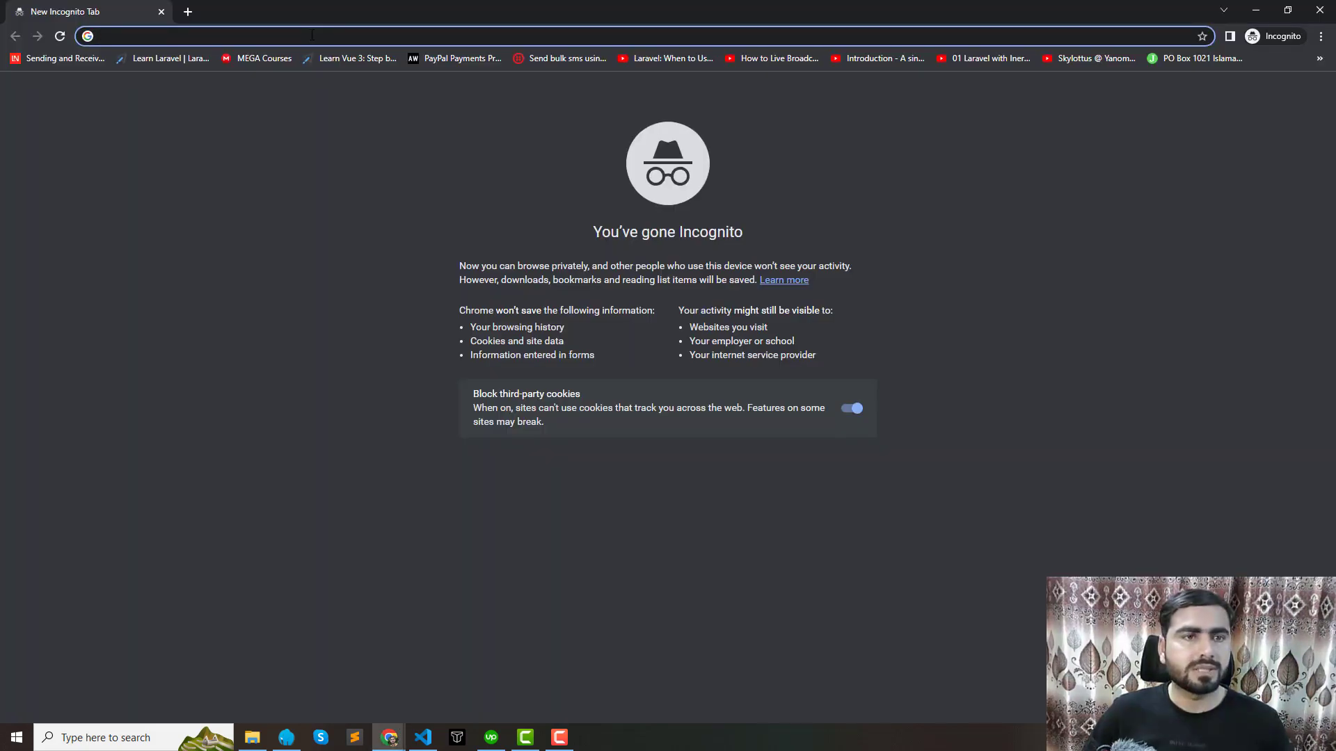
key(ctrl+v)
key(Return)
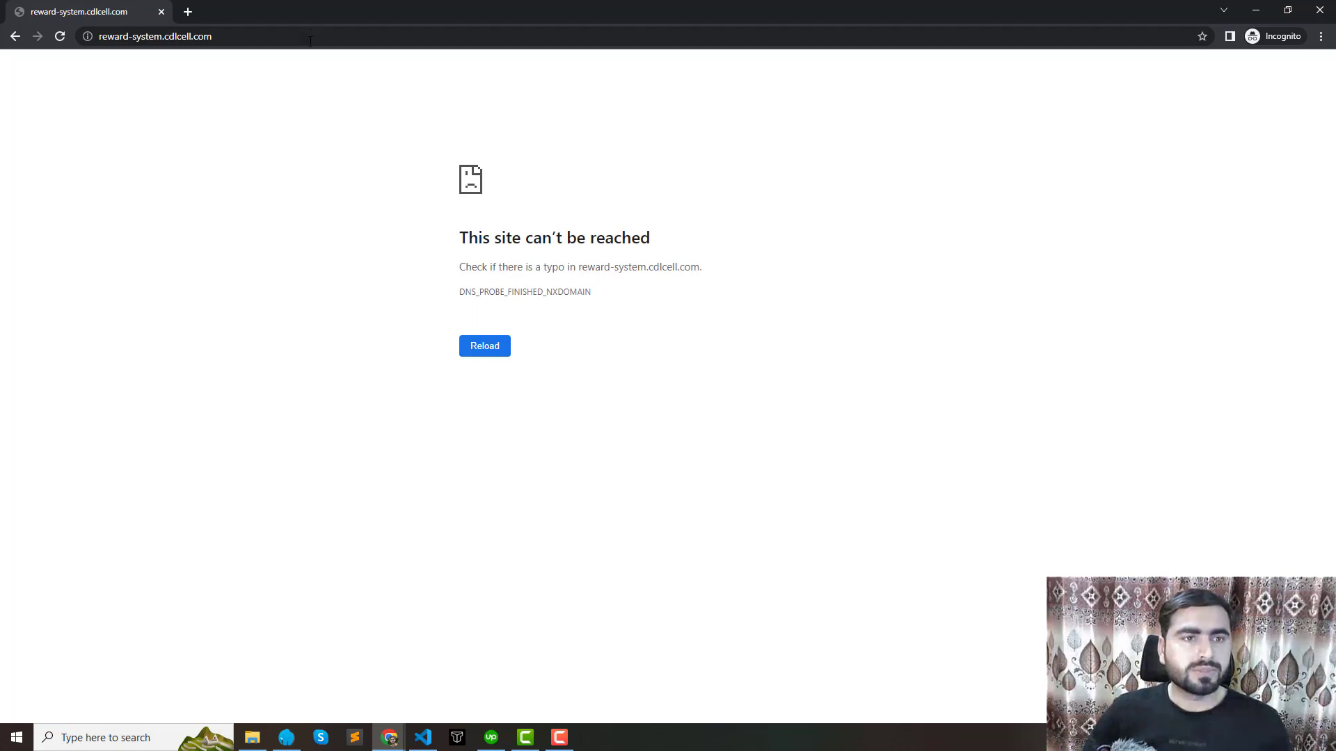
click(468, 349)
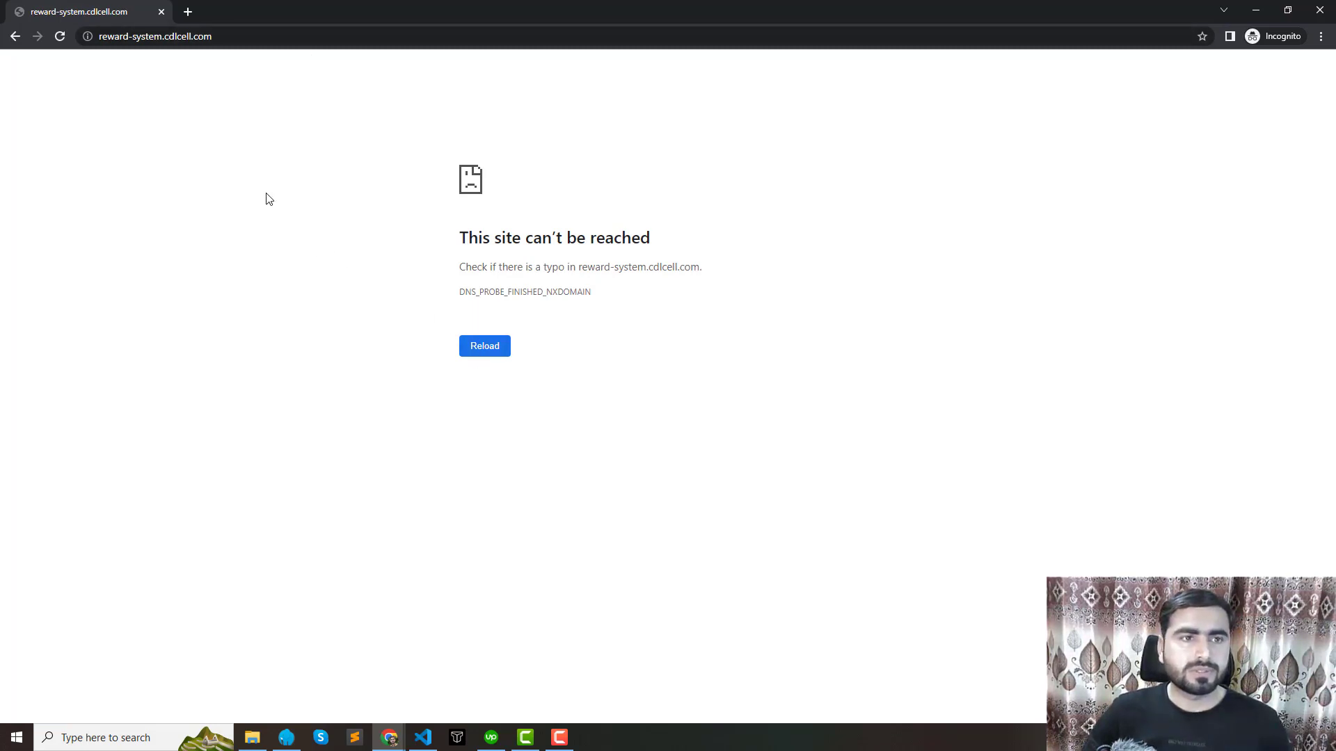
key(alt+Tab)
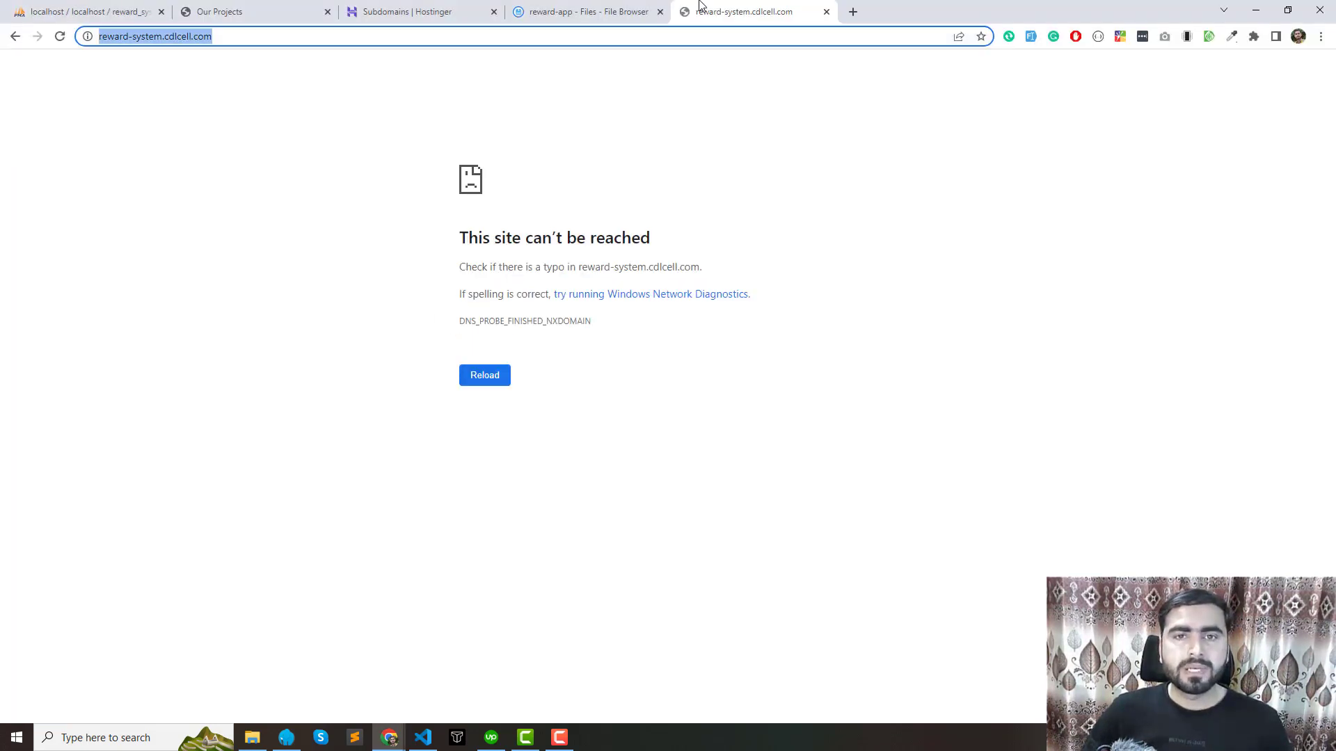
Go up to the cdl-projects folder, and examine each part of the directory path for reward-system.cdlcell.com in the subdomain list
click(584, 12)
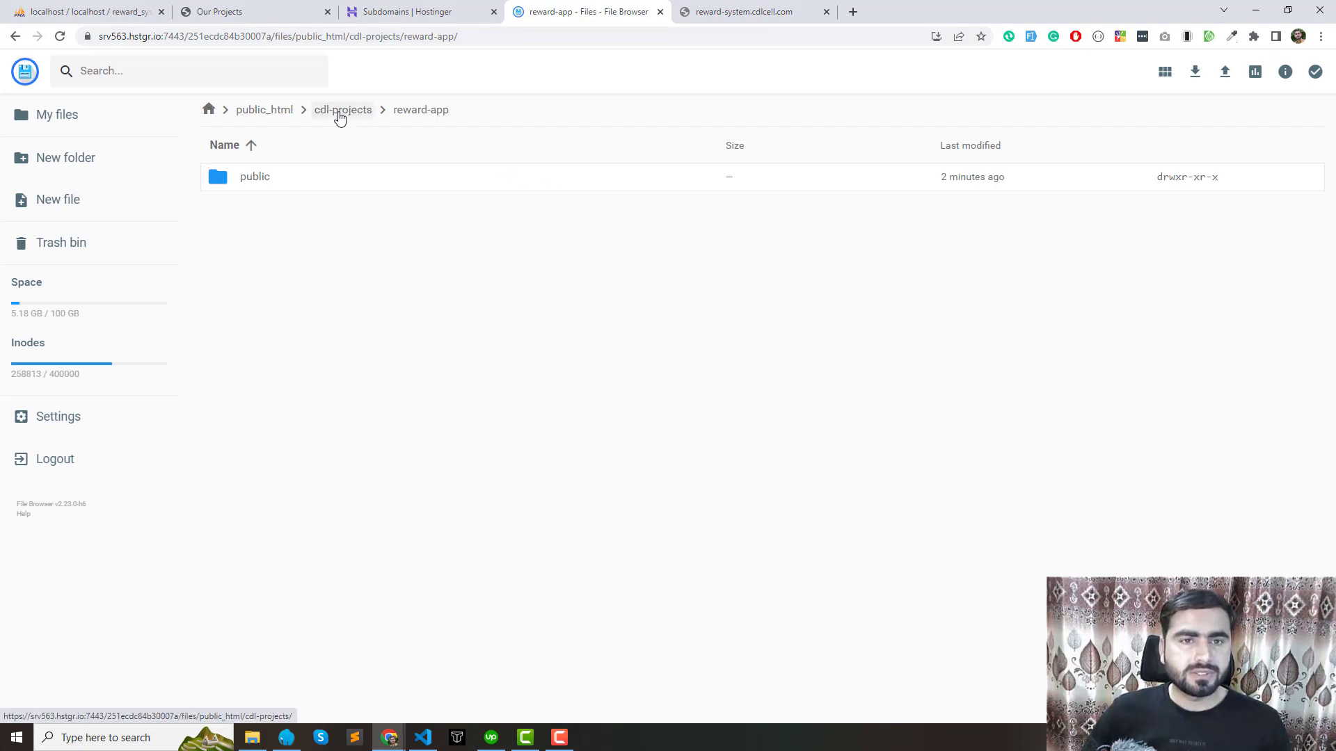
click(338, 112)
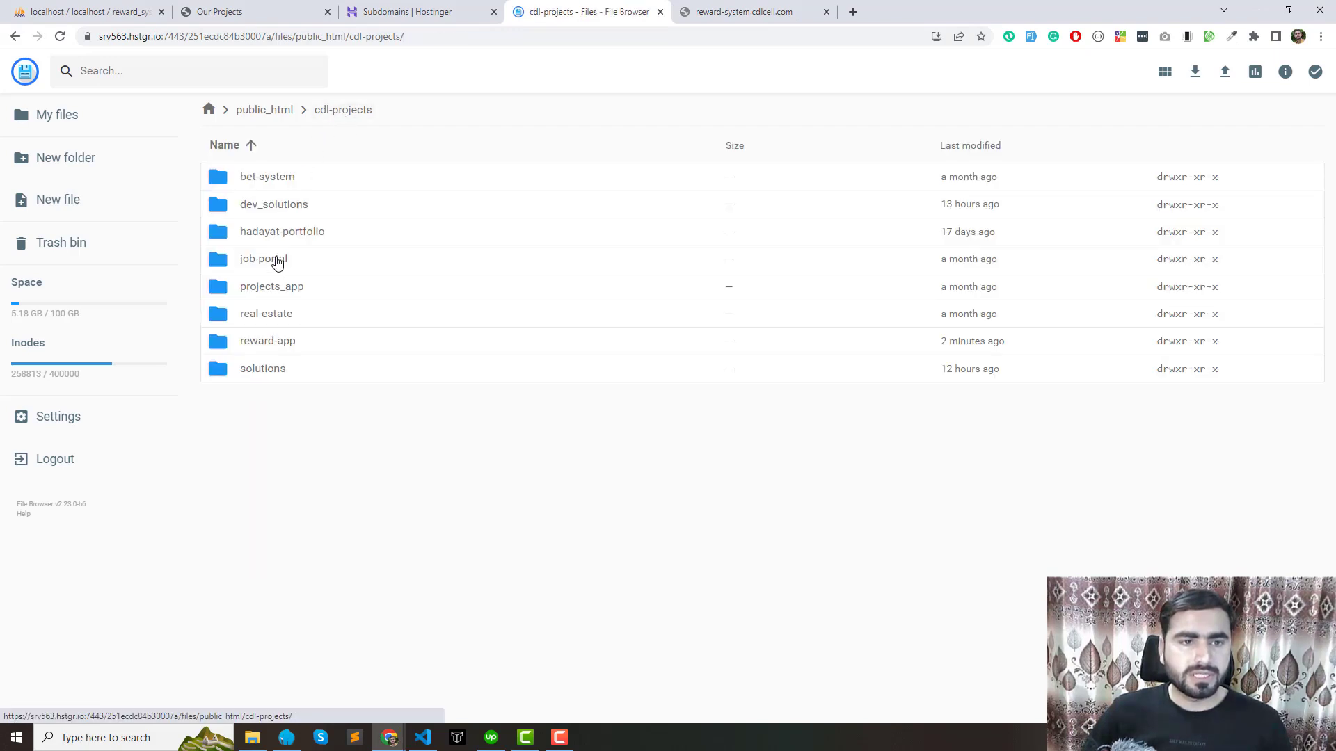
click(435, 10)
click(651, 578)
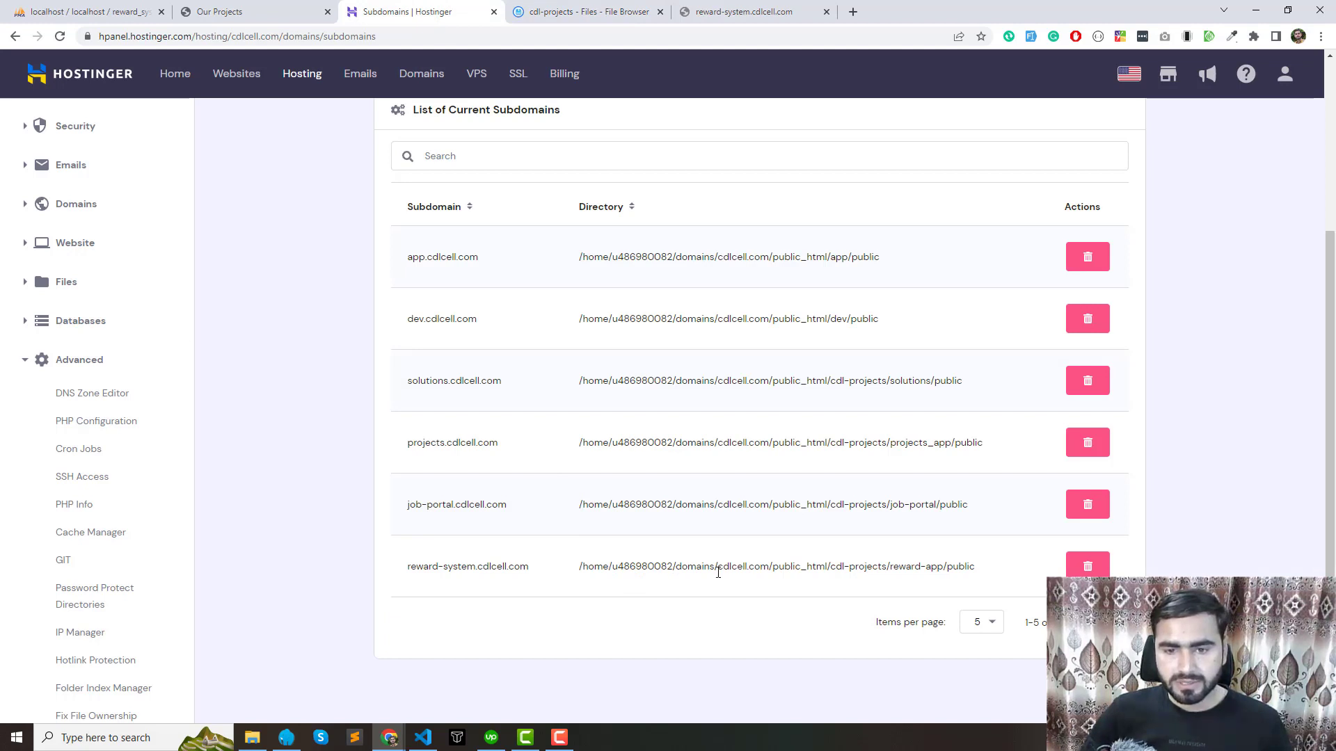
drag(720, 570, 771, 573)
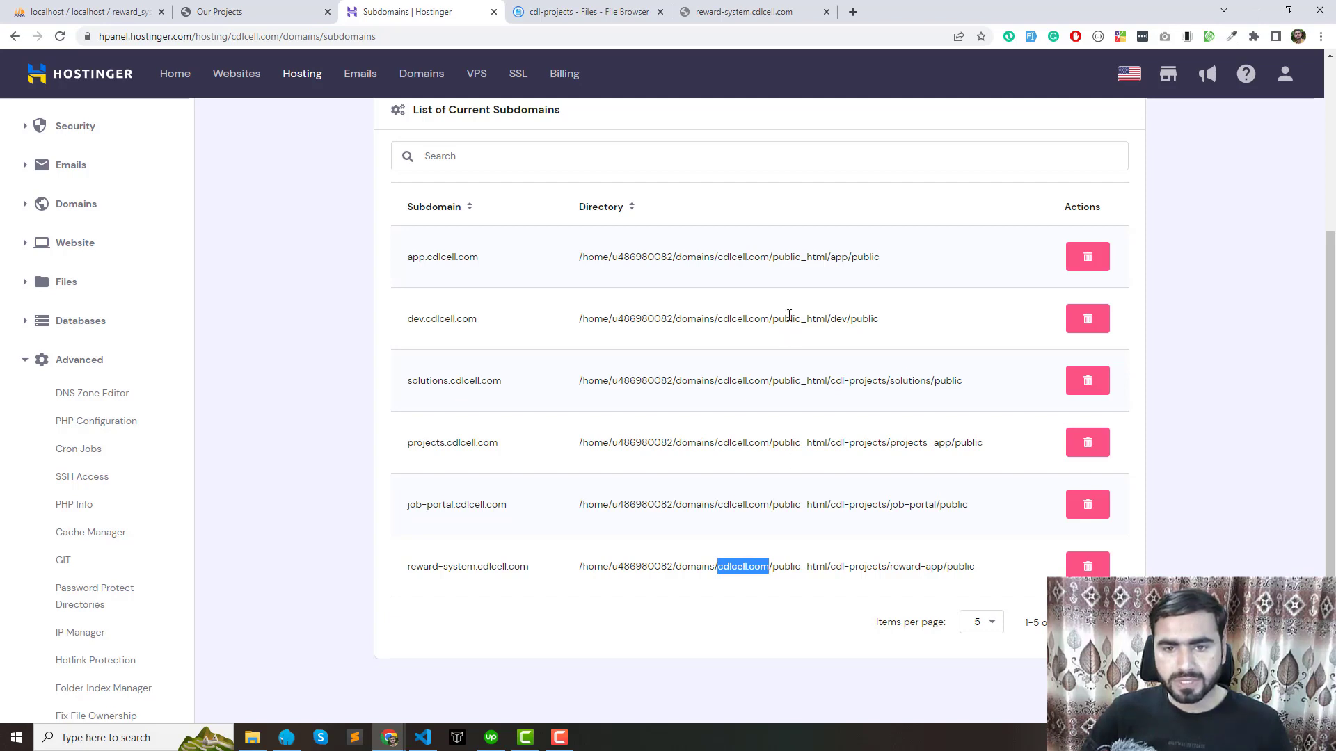
click(778, 565)
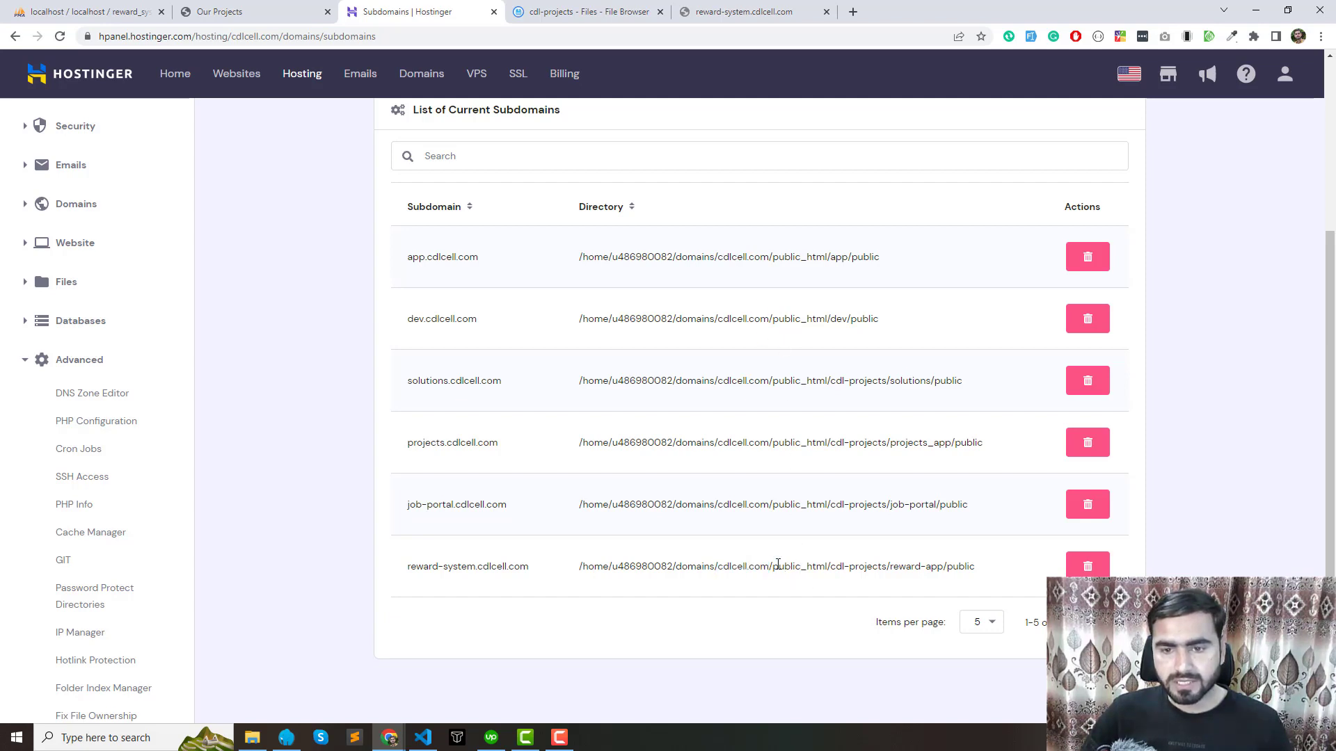
drag(777, 565, 826, 565)
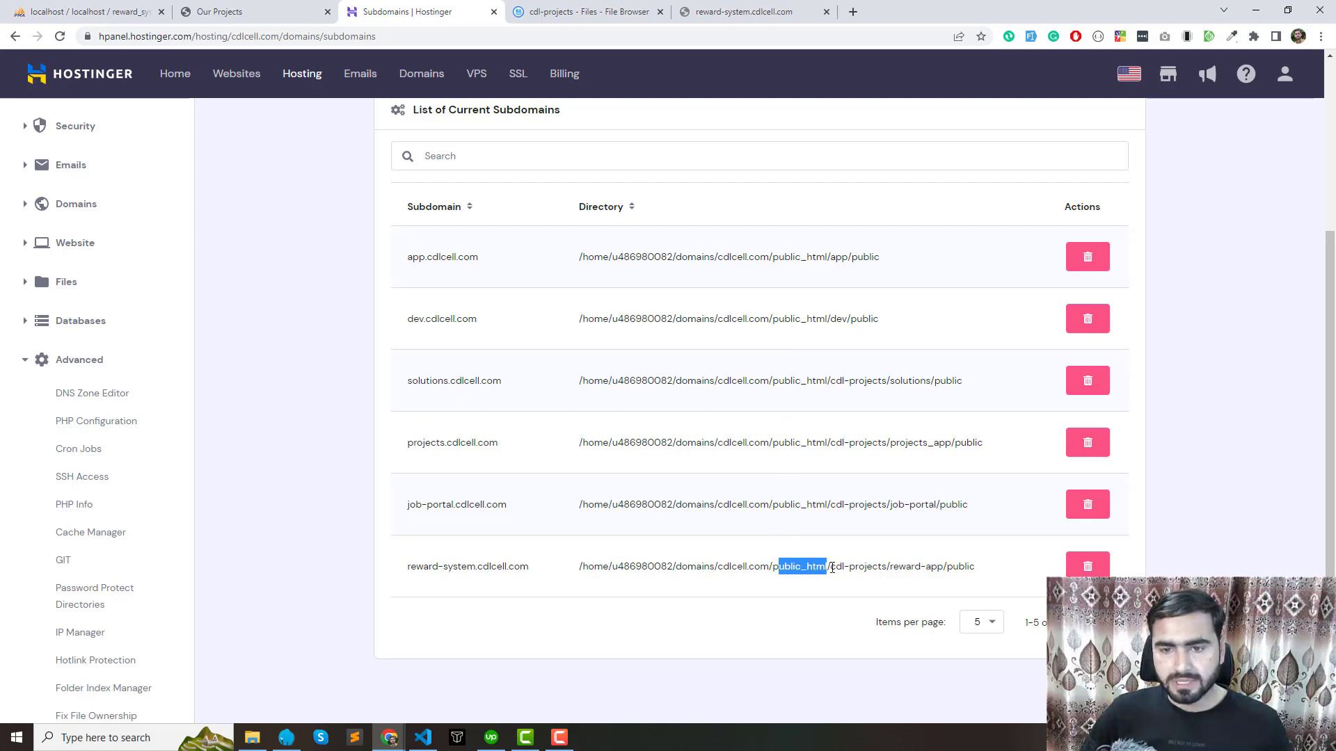
click(835, 588)
drag(830, 567, 882, 569)
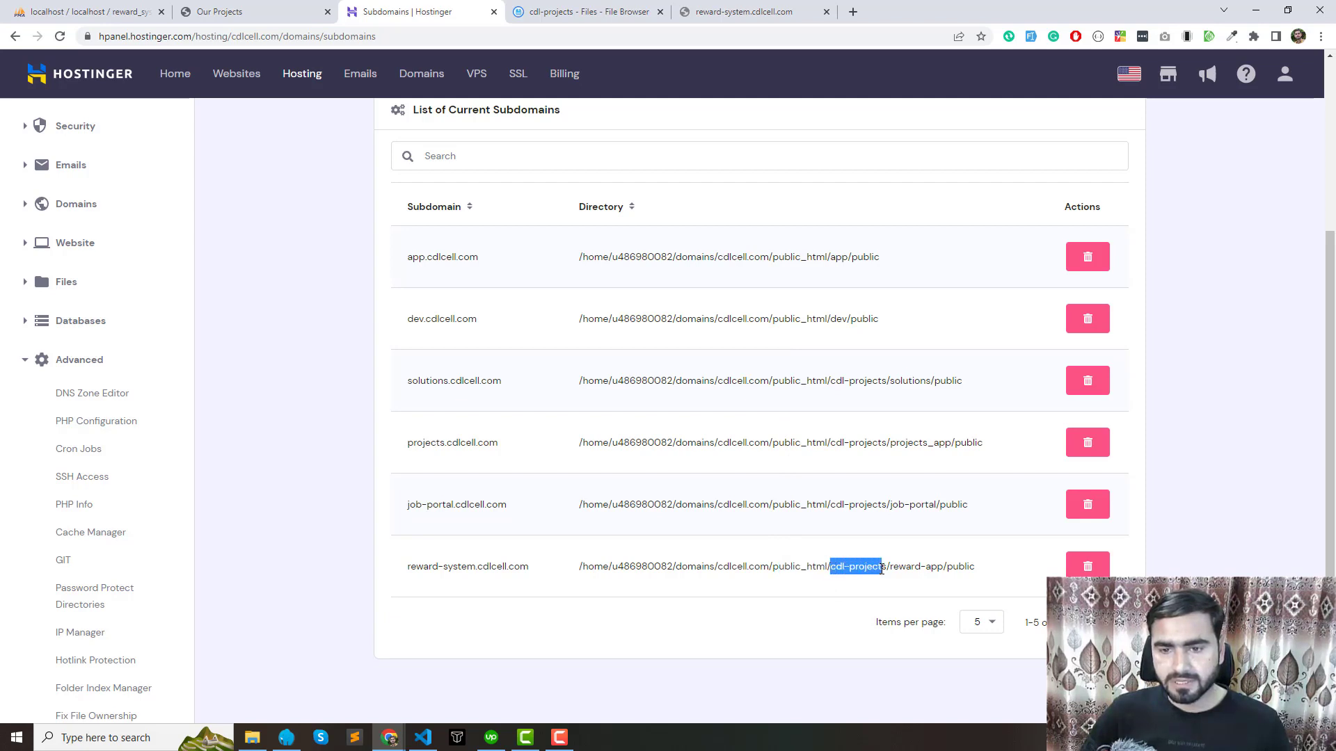
click(896, 569)
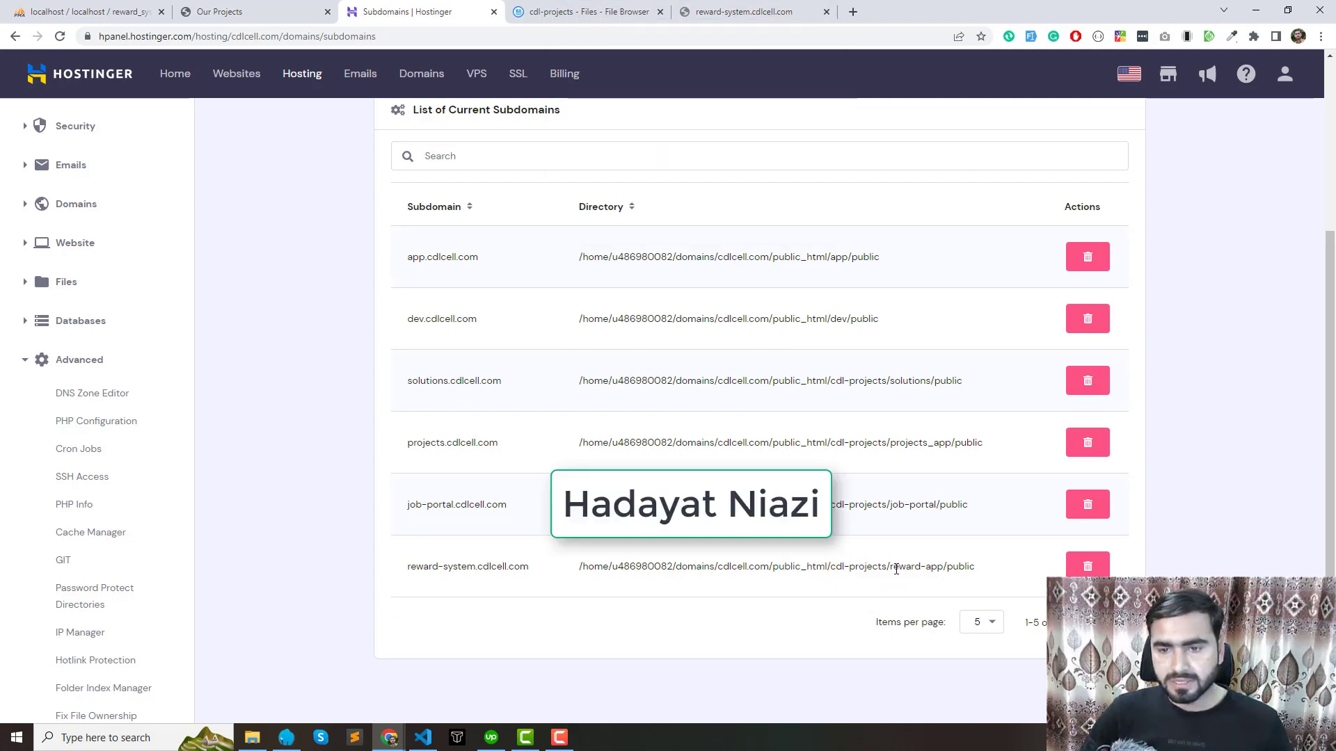
drag(890, 569, 941, 569)
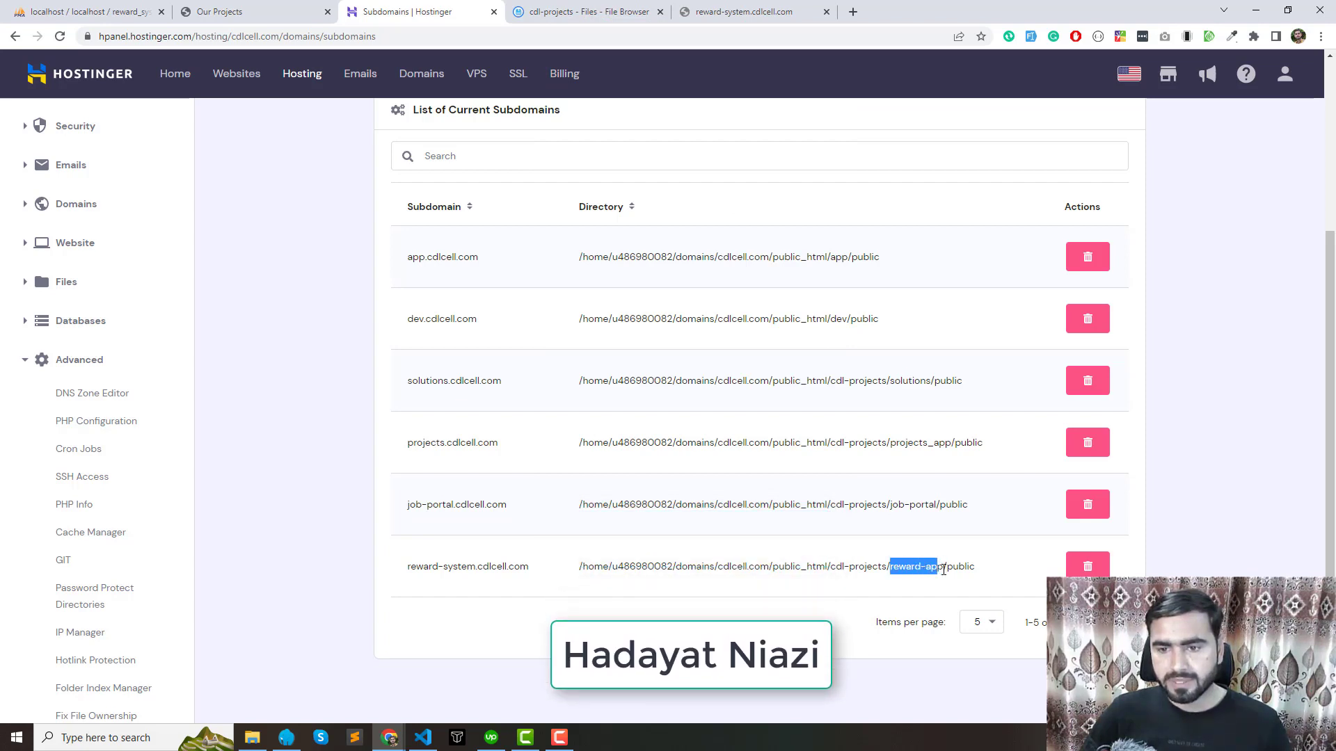
click(950, 570)
double_click(950, 569)
click(984, 570)
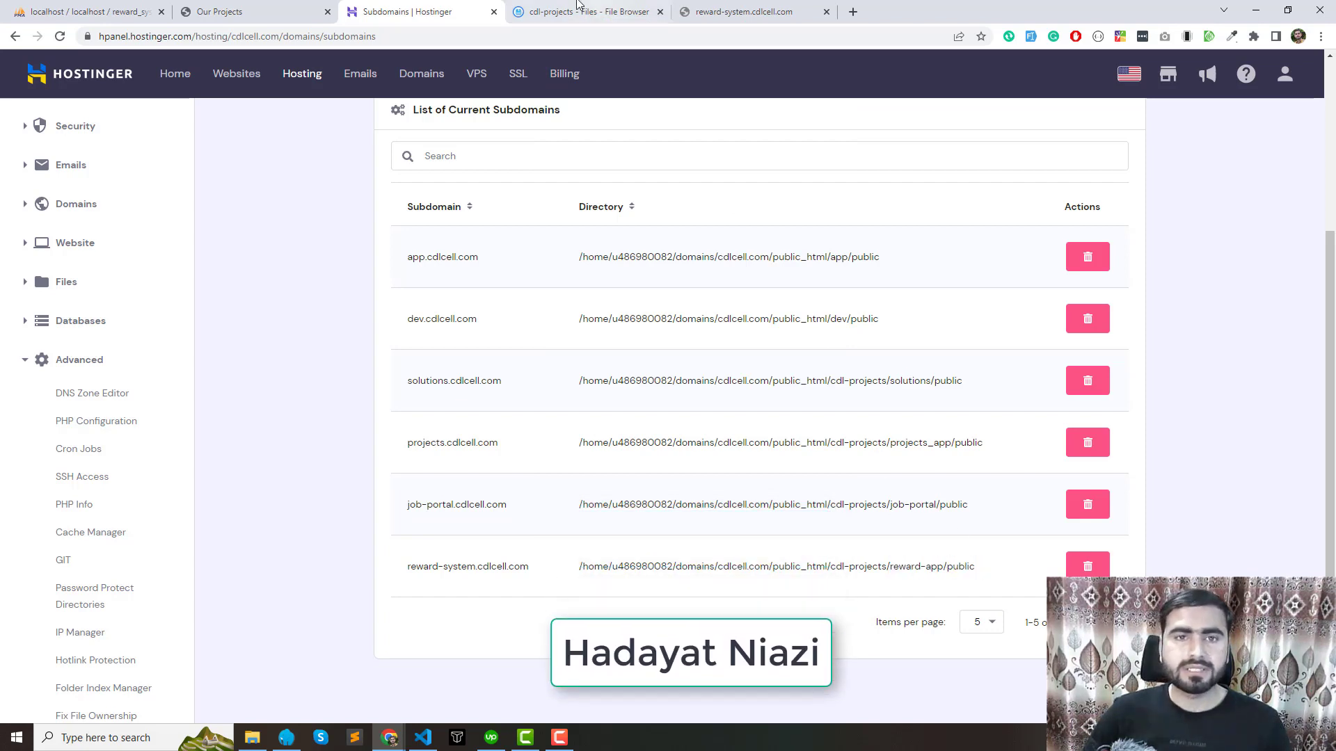
Open default.php in the reward-app/public folder and insert an opening <?php tag above the DOCTYPE line
click(550, 12)
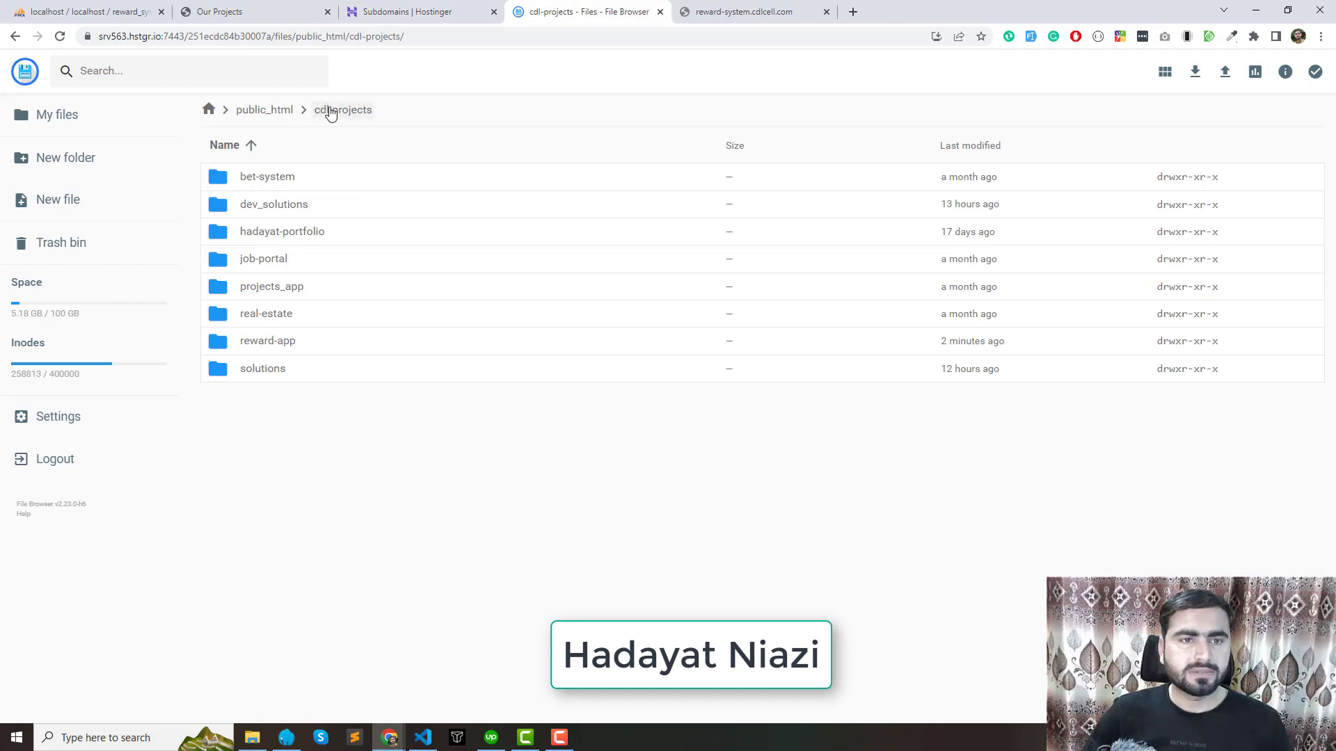
double_click(264, 342)
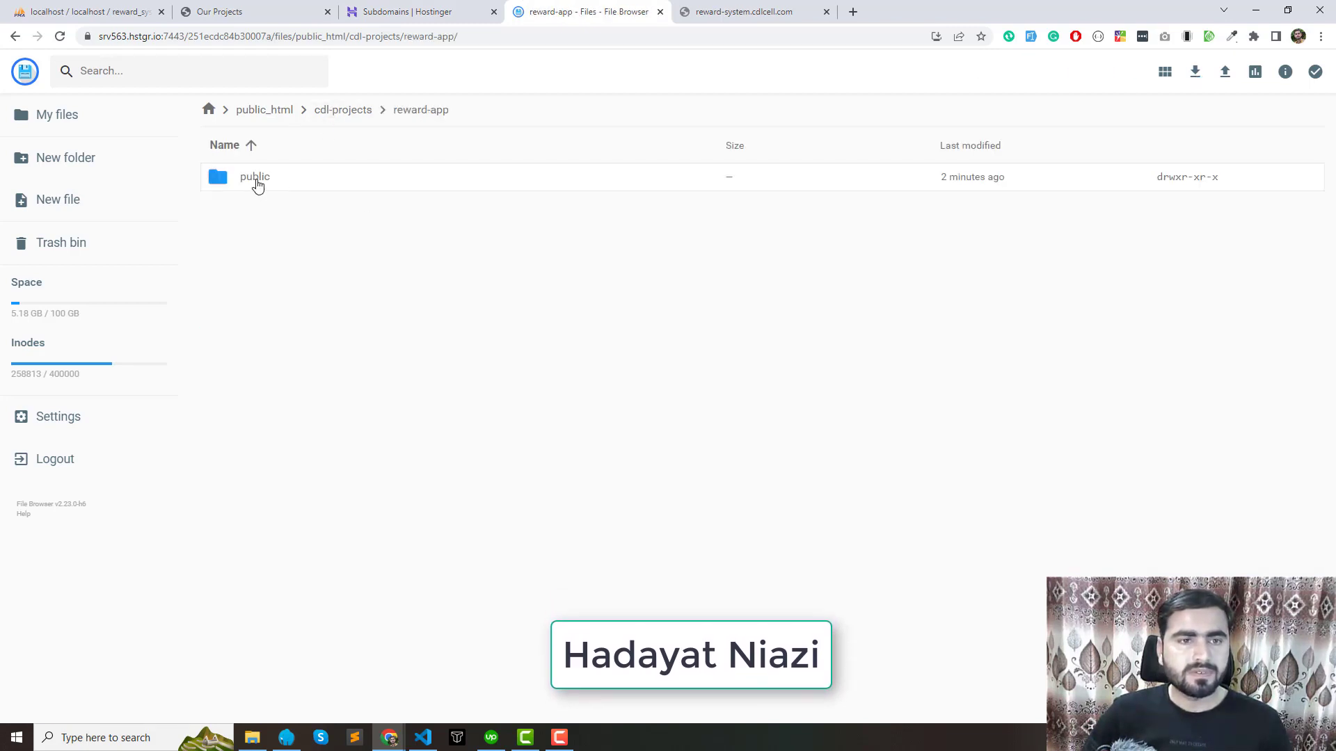
double_click(257, 185)
double_click(254, 178)
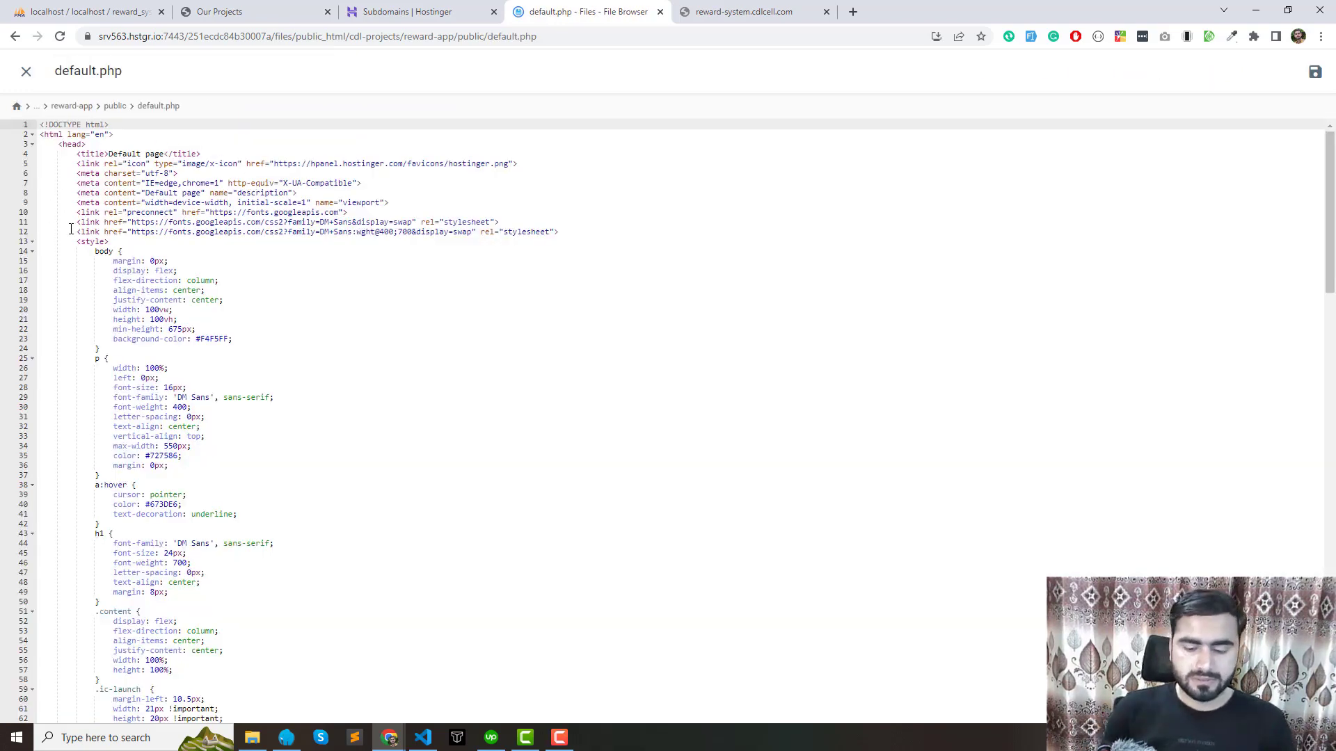
key(Return)
key(Return)
key(Up)
key(Up)
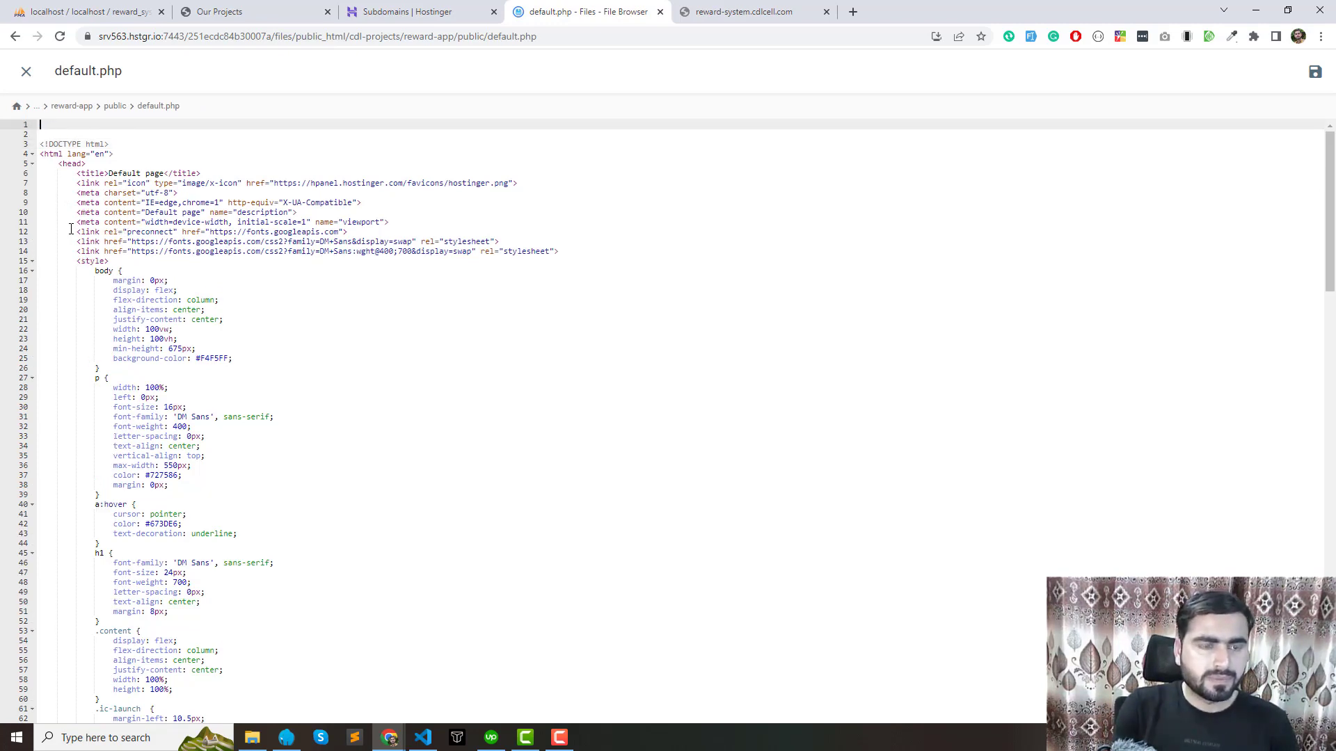
text(<)
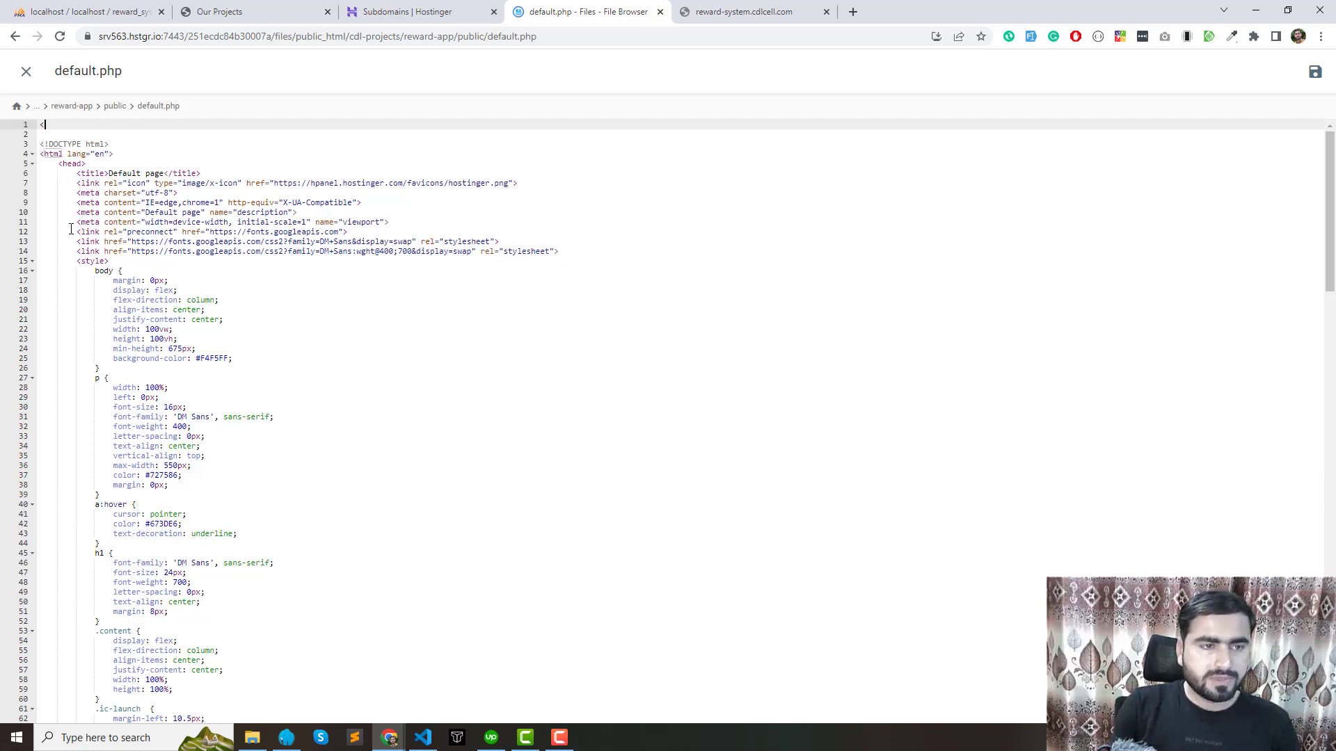
text(?php)
key(Return)
key(Return)
key(Return)
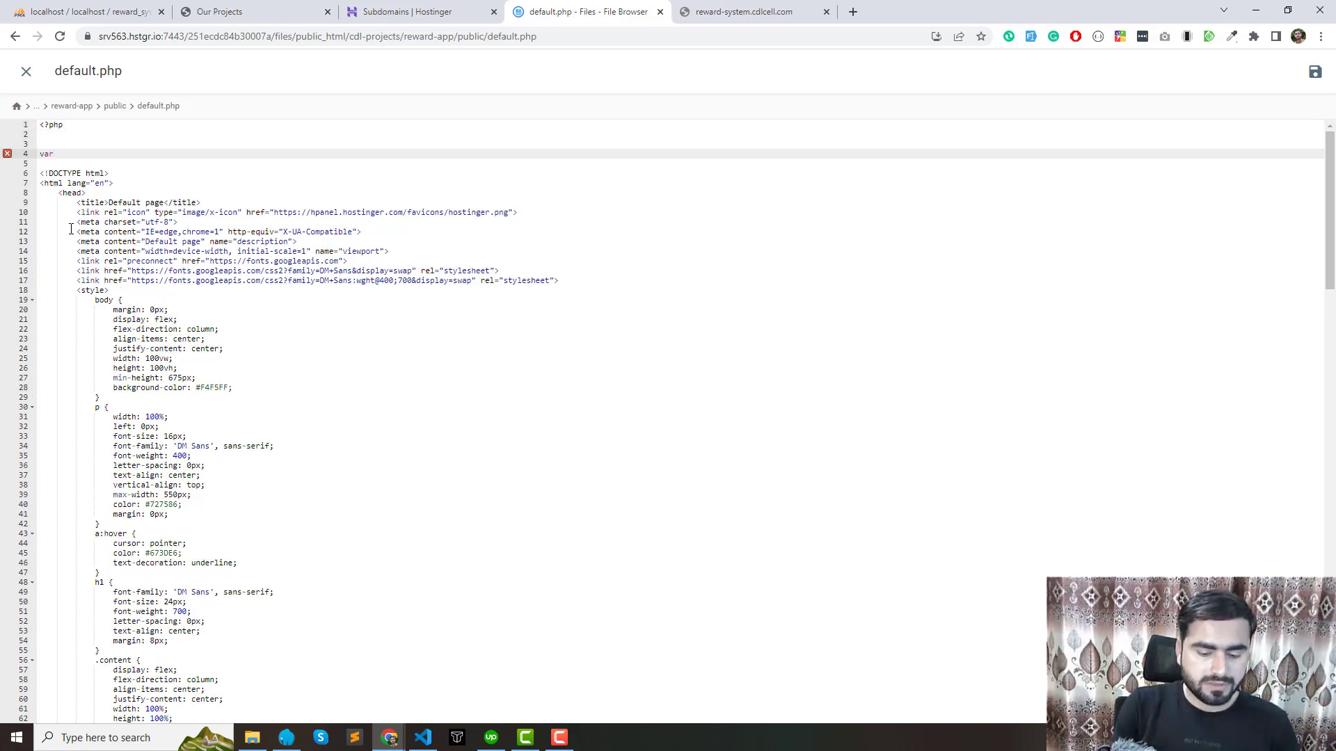
Complete the PHP block with var_dump('hello'); die(); and ?>, save default.php, and view the reward-system.cdlcell.com page
text(var_dump('hello)
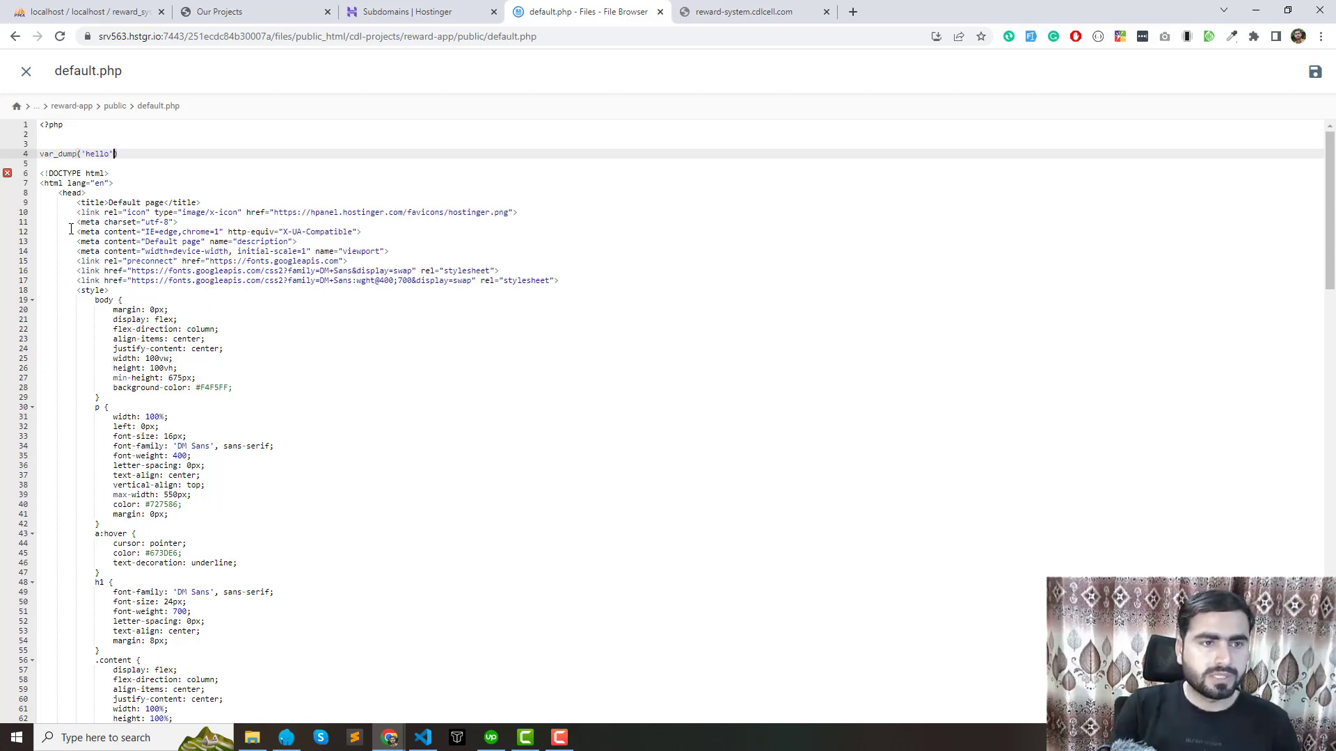
text(');)
key(Return)
key(Return)
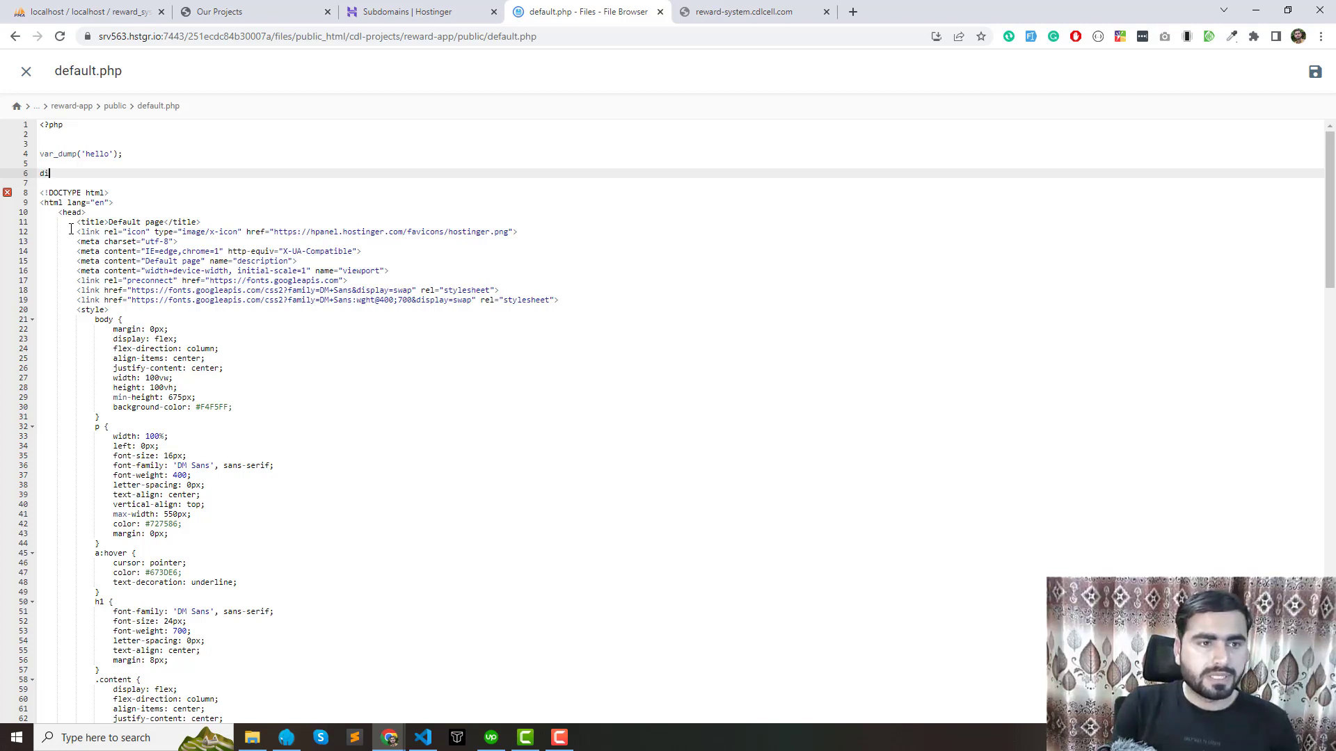
text(die();)
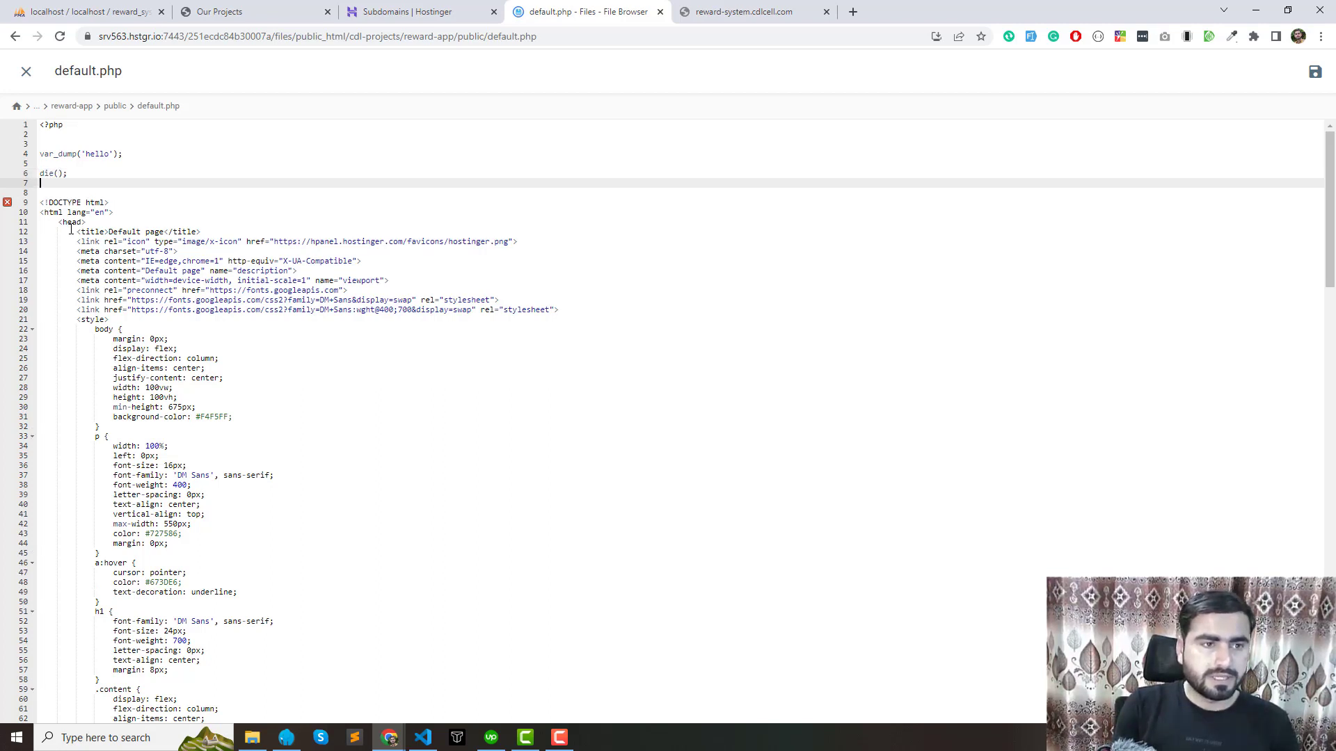
key(Return)
key(Return)
text(d)
text(>)
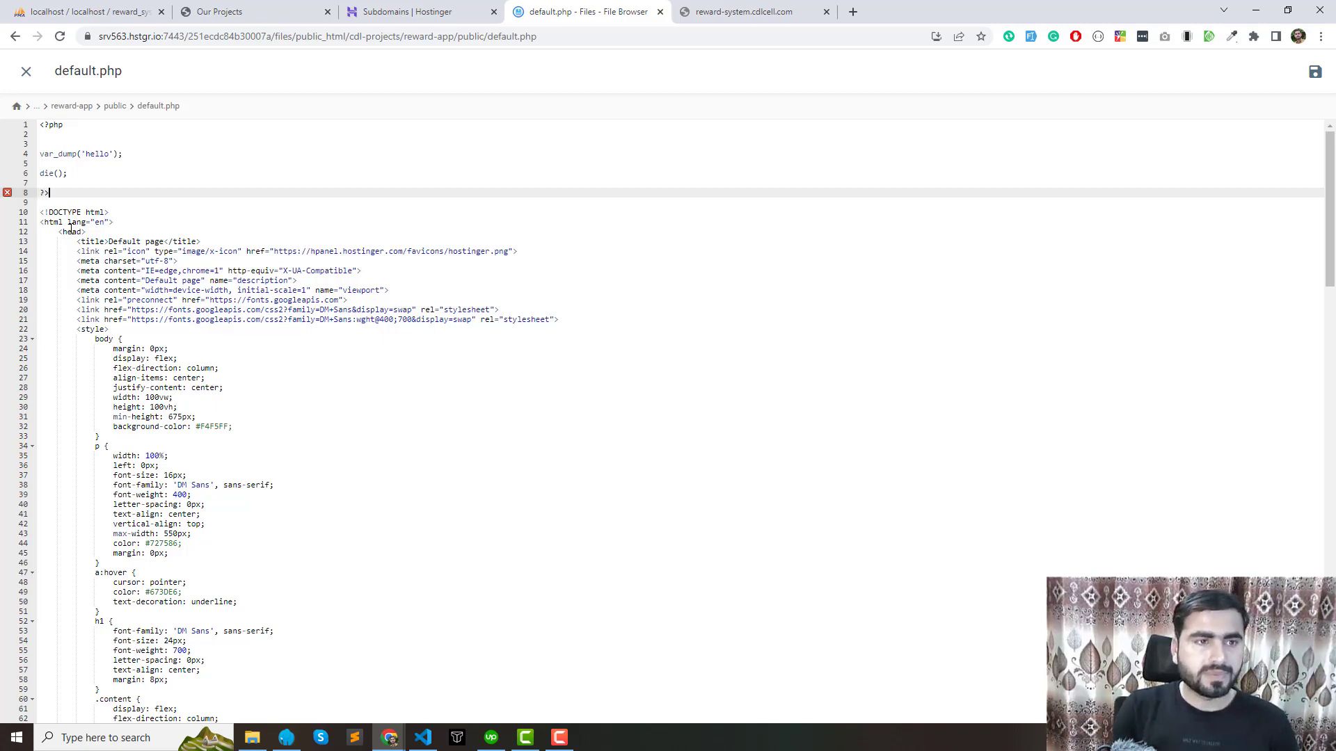
key(ctrl+s)
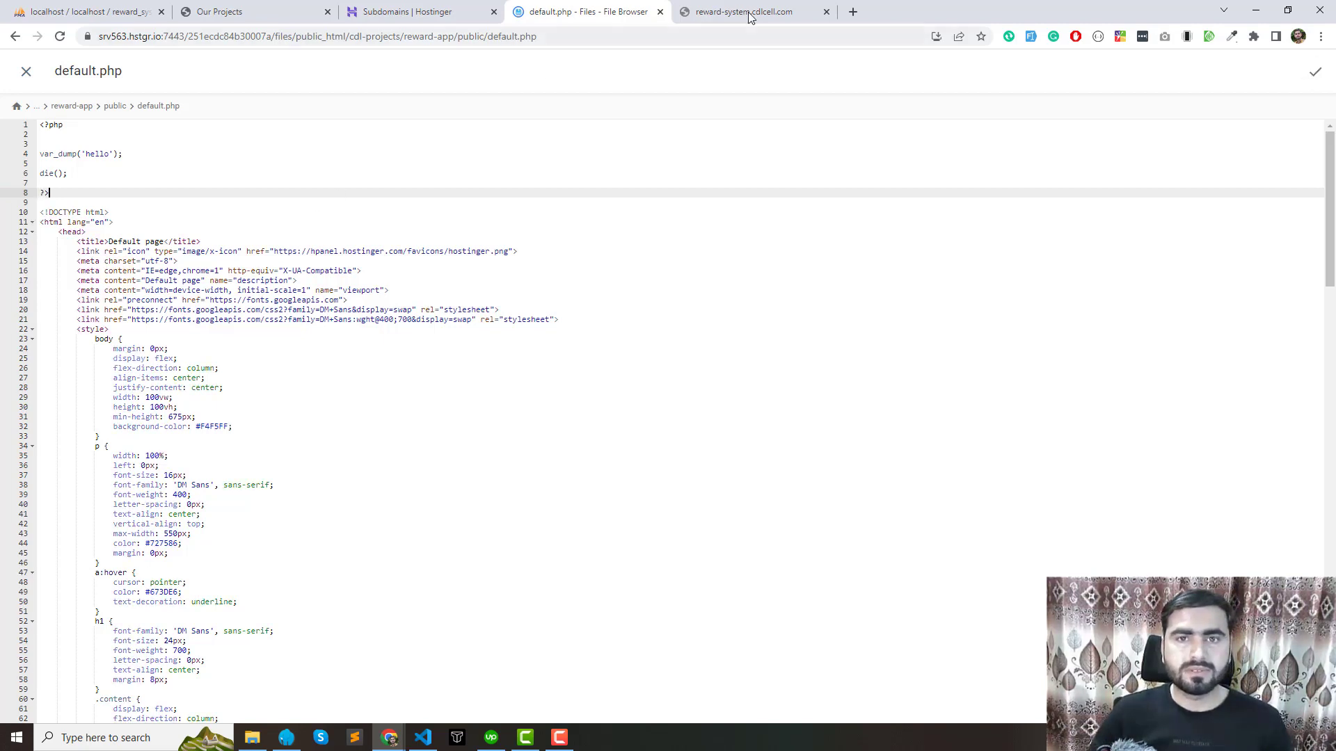
click(751, 18)
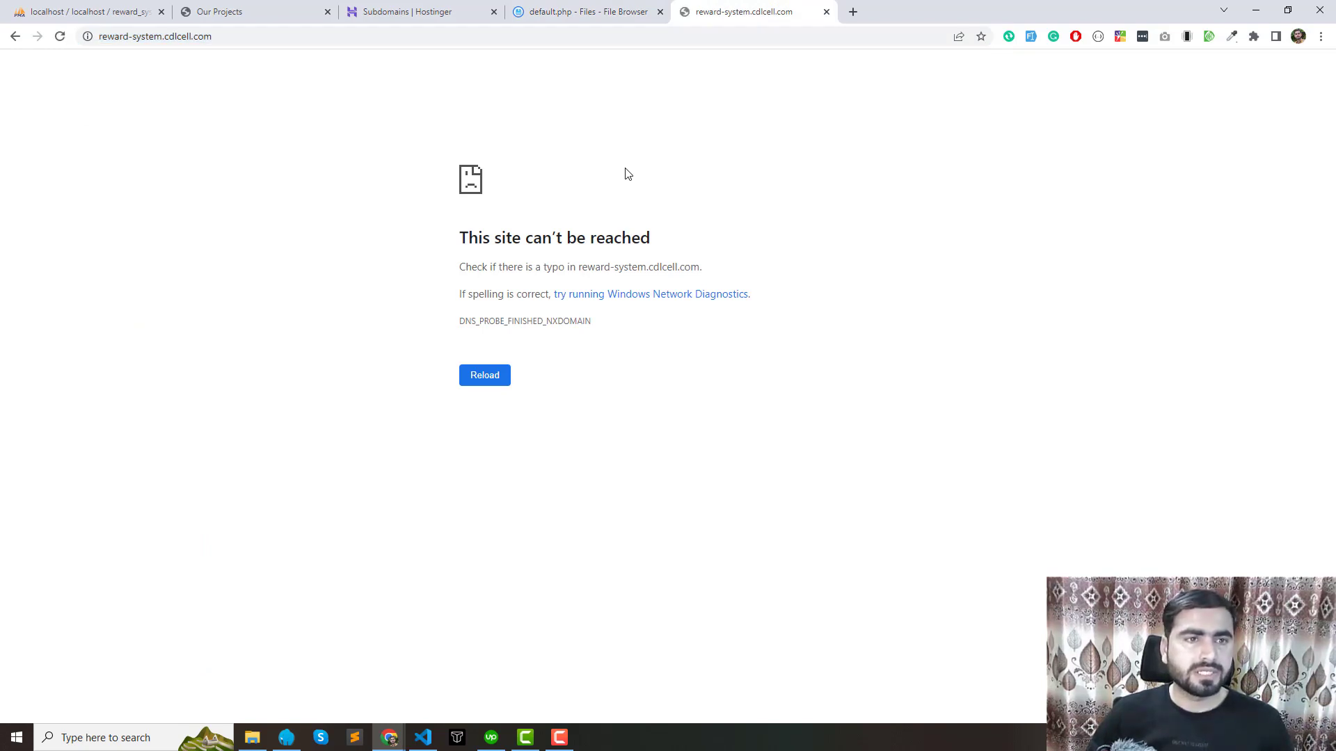
Remove the test PHP block and the blank lines above the DOCTYPE line in default.php, and save the file
click(587, 14)
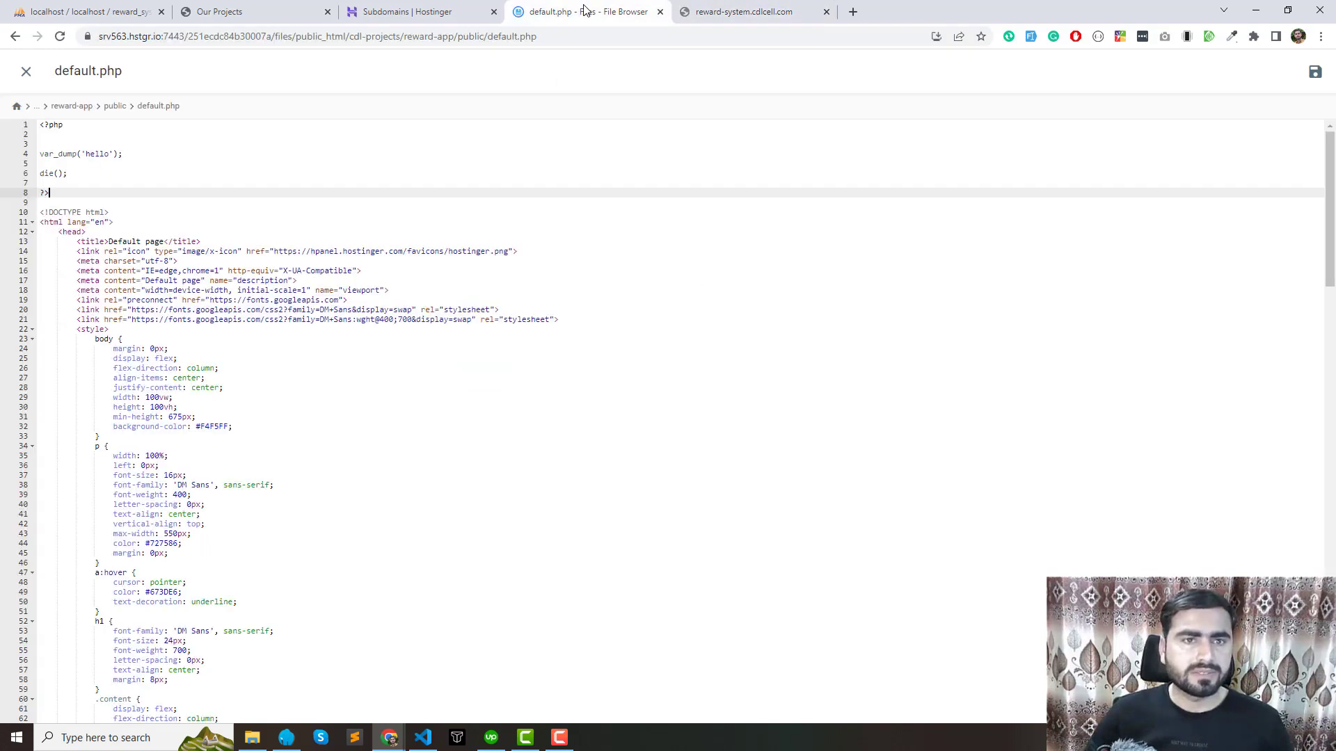
drag(65, 194, 2, 139)
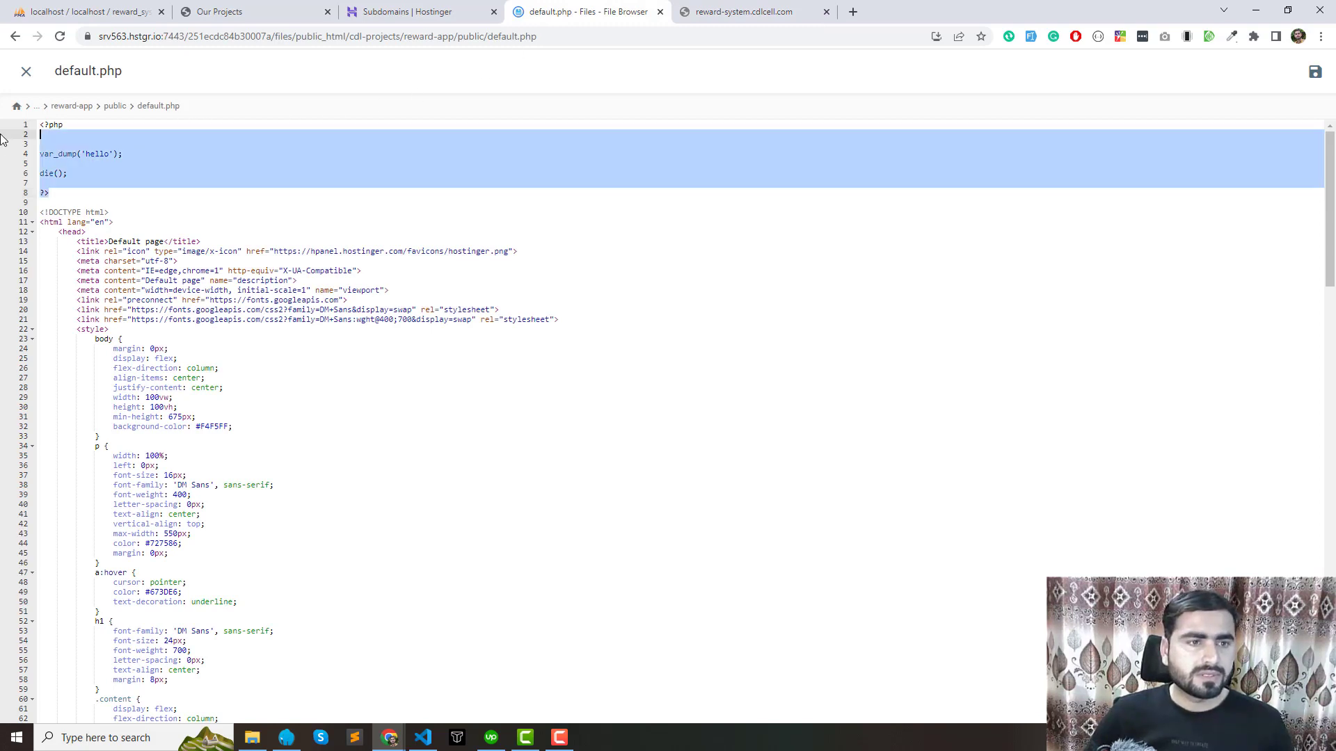
key(shift+Up)
key(BackSpace)
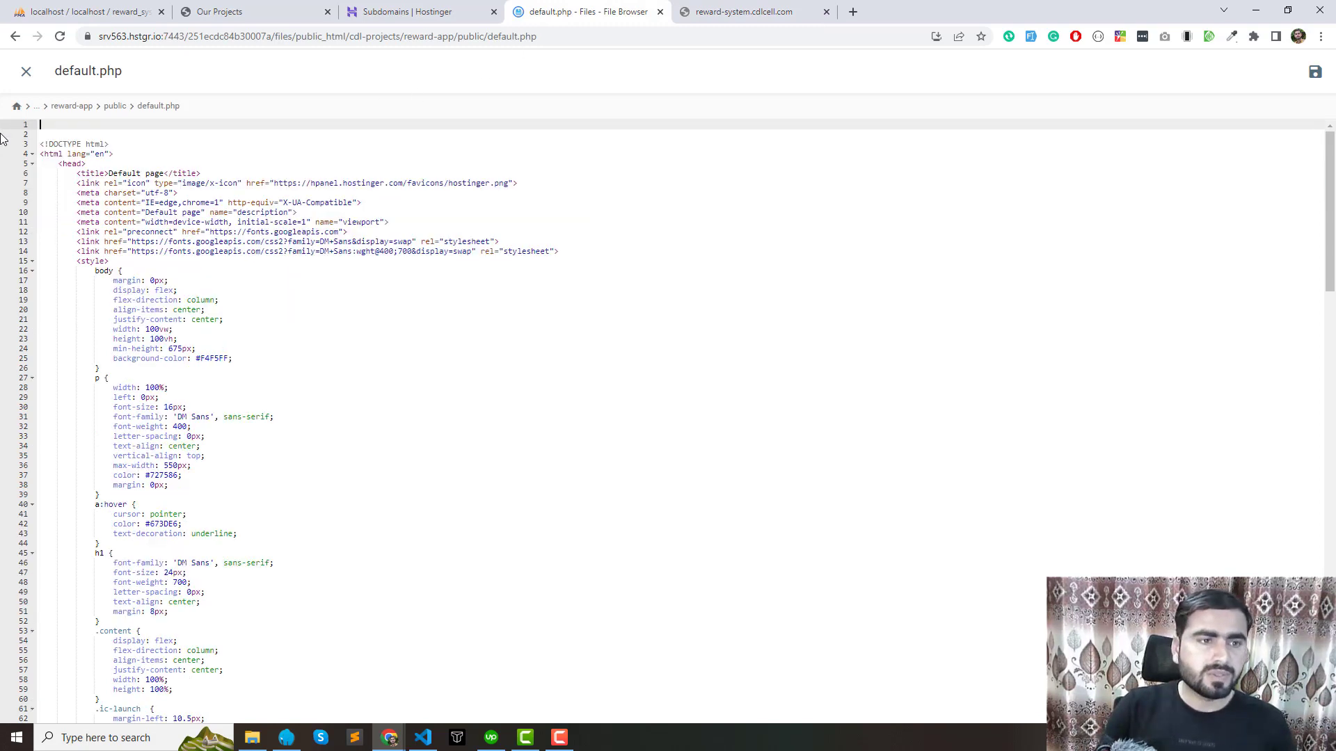
key(Down)
key(Down)
key(BackSpace)
key(BackSpace)
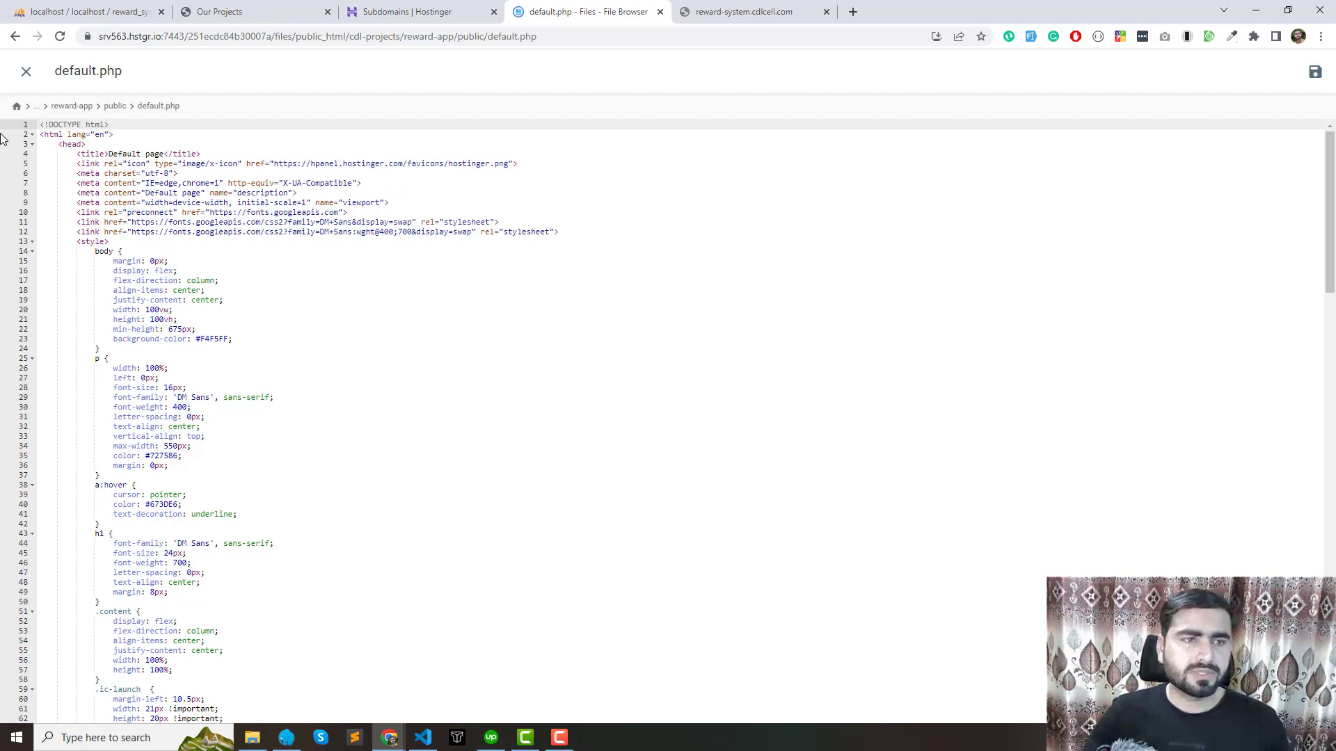
key(ctrl+s)
Reload the reward-system.cdlcell.com page and close default.php in the file browser
click(740, 12)
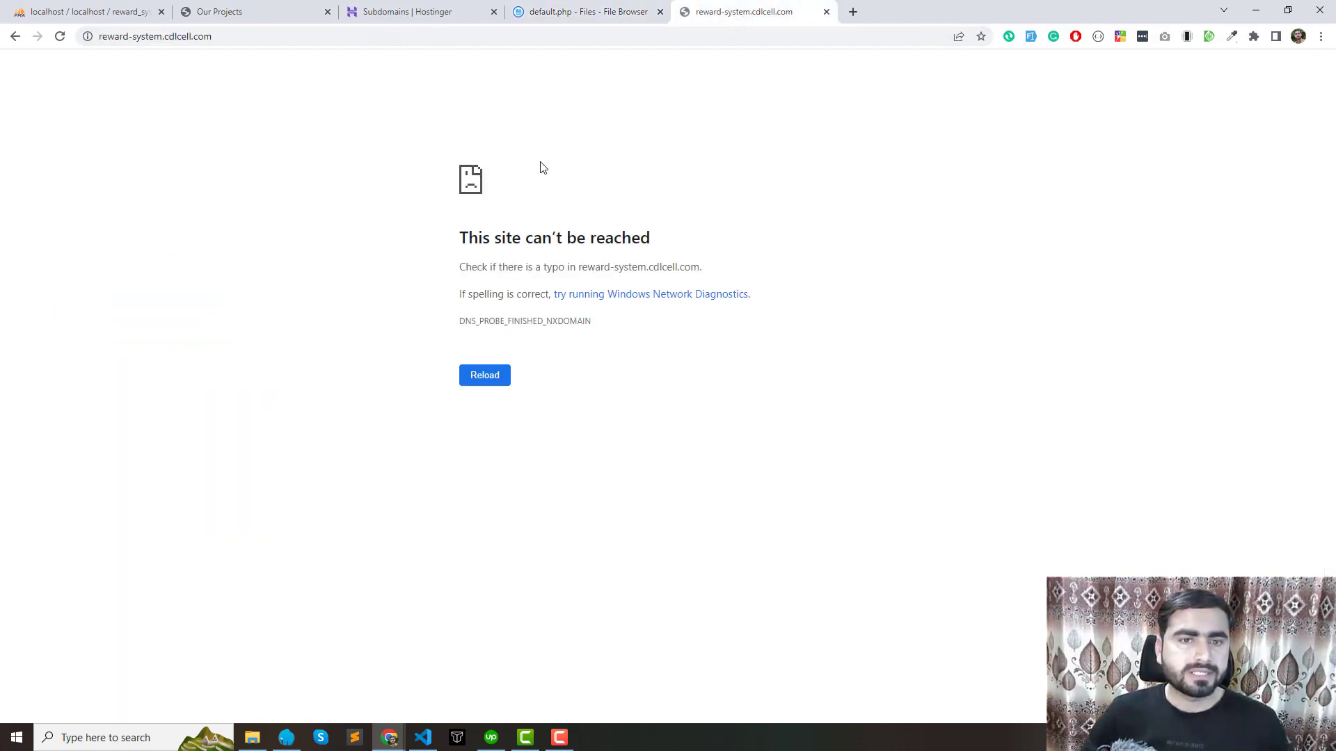
key(F5)
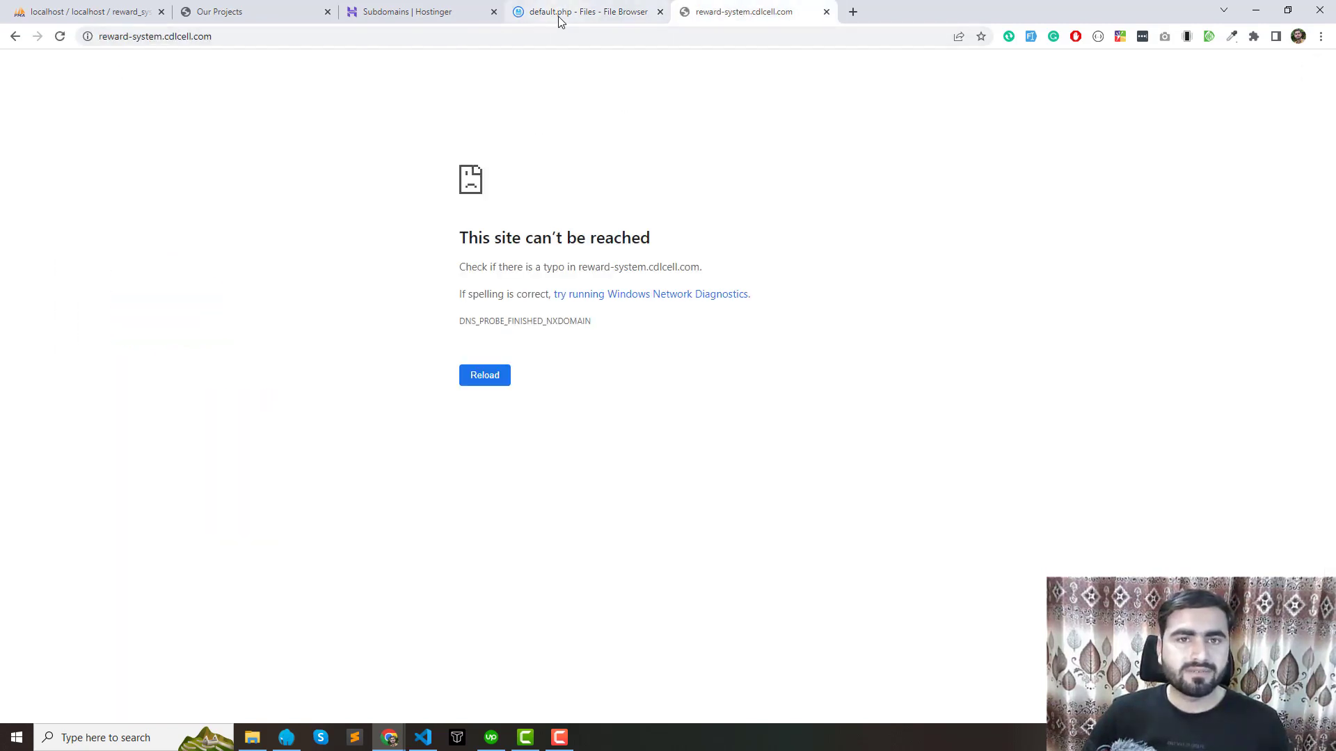
click(561, 17)
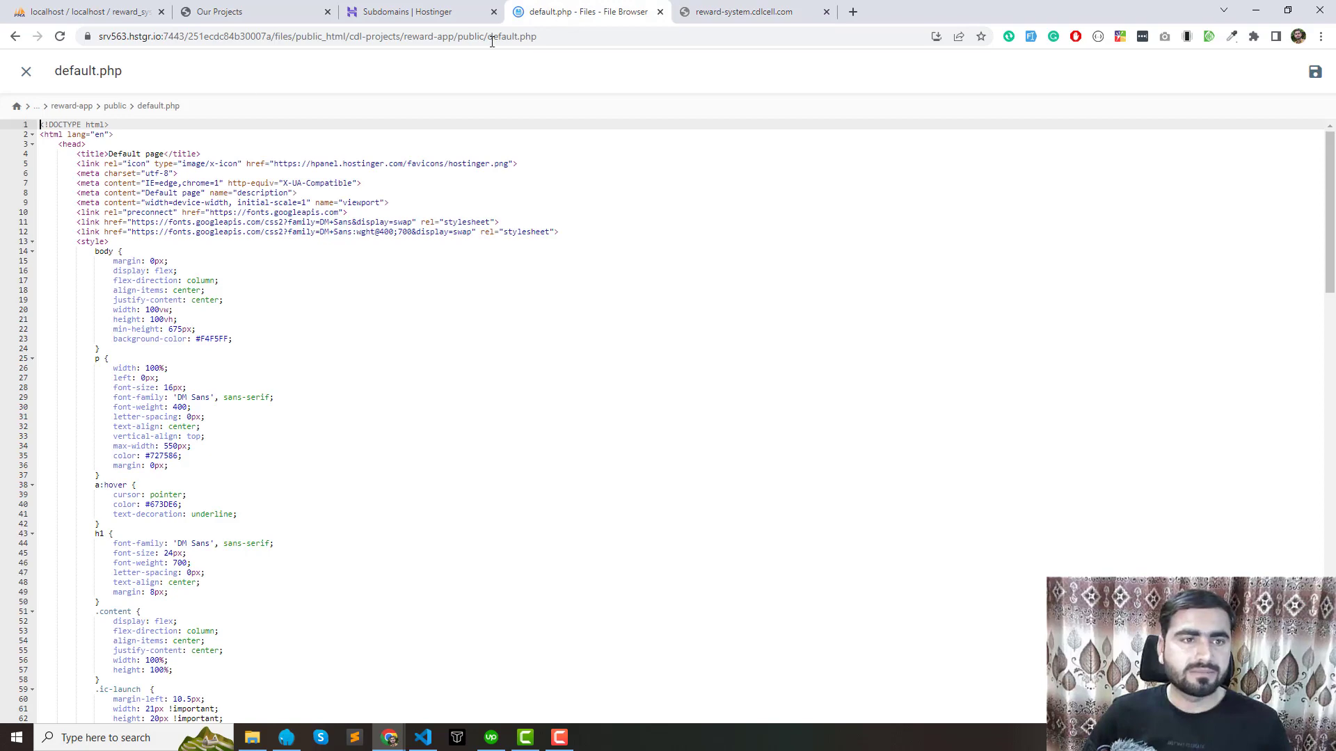
click(26, 71)
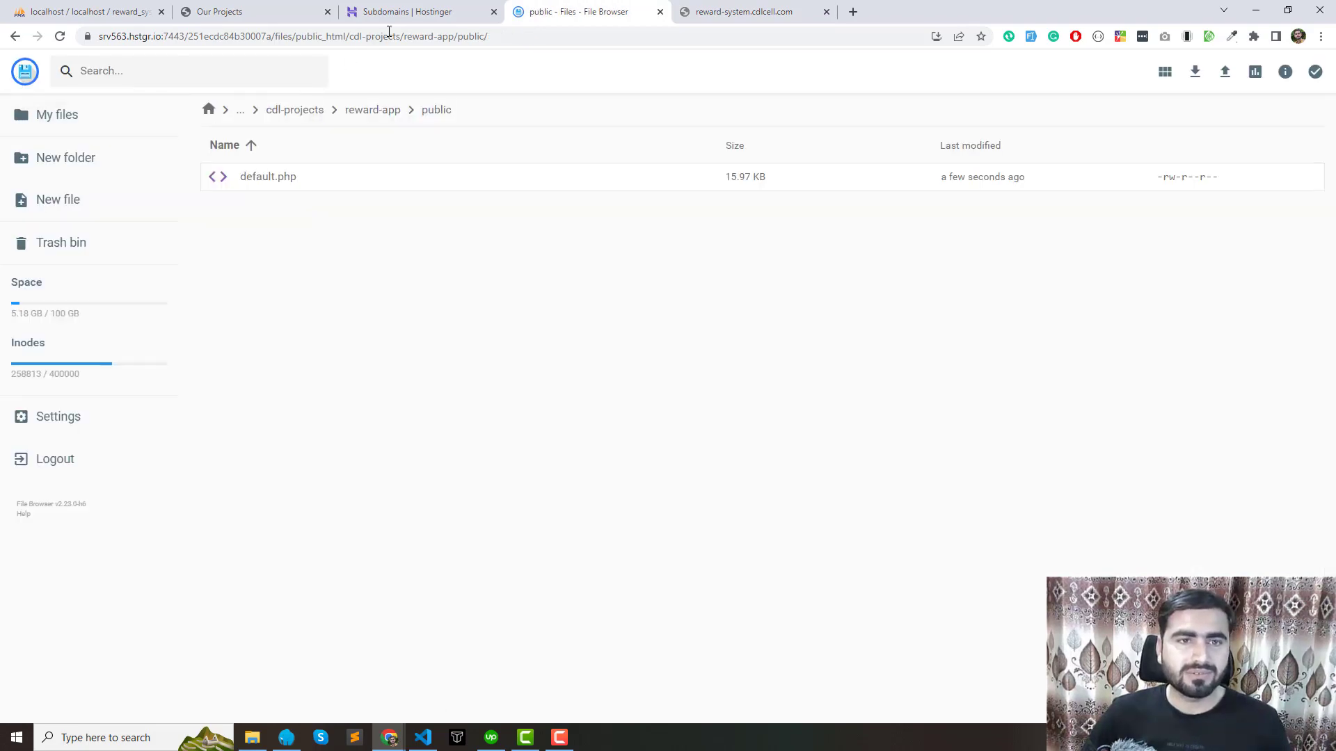
Examine the directory path of job-portal.cdlcell.com in the subdomain list, up to its cdl-projects part
click(395, 14)
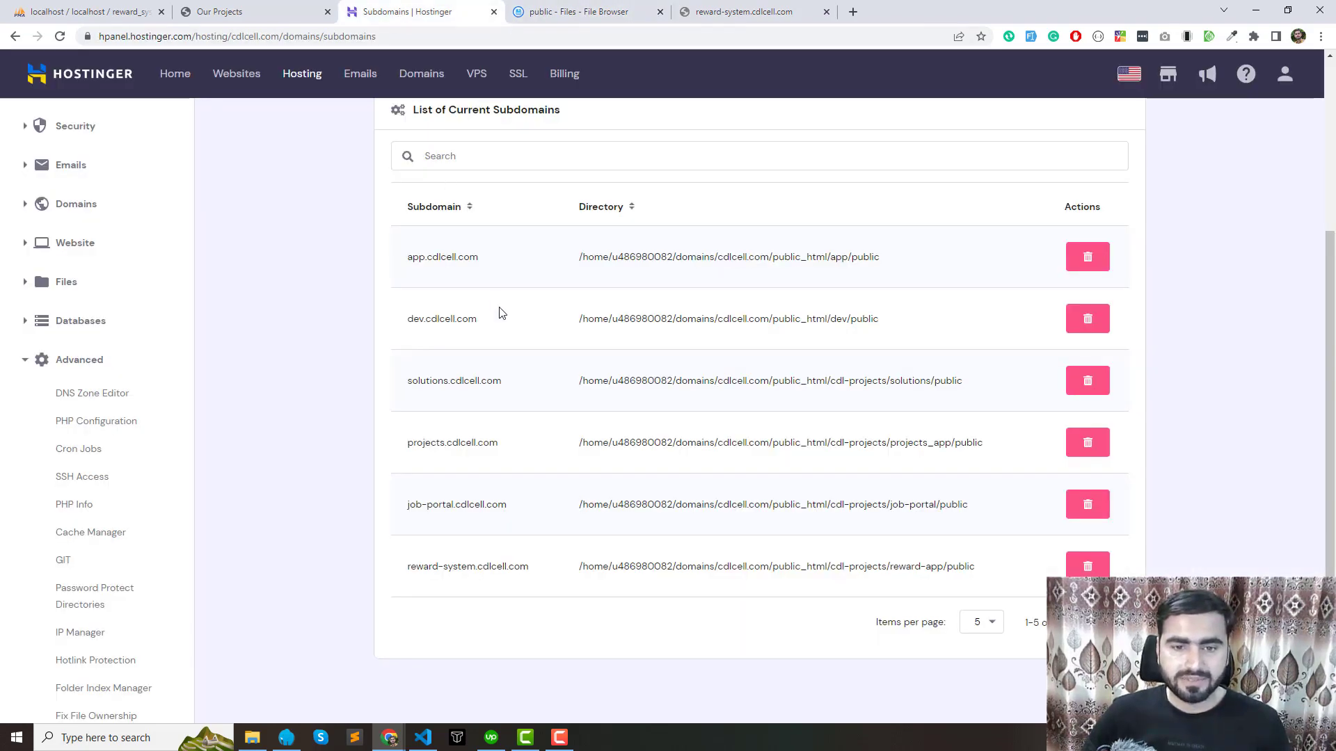
scroll(627, 403, down, 2)
drag(579, 412, 772, 414)
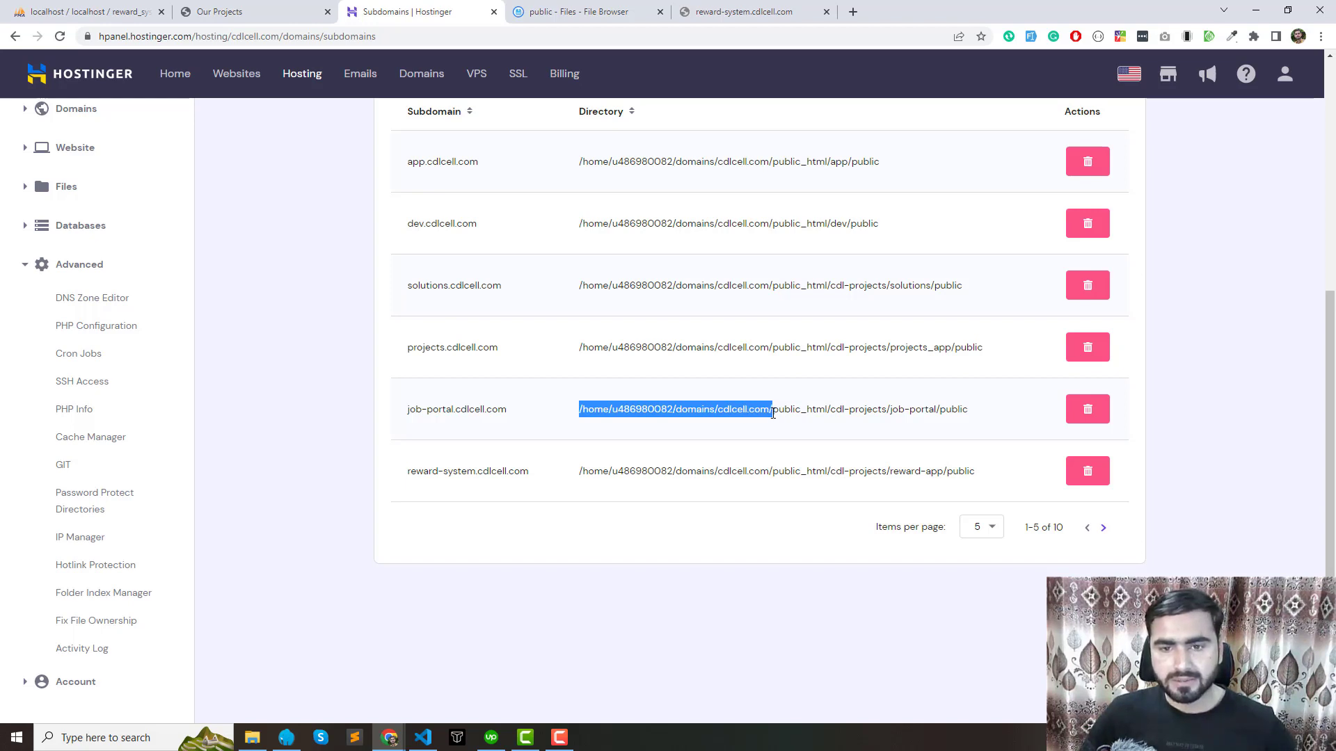
drag(785, 414, 787, 414)
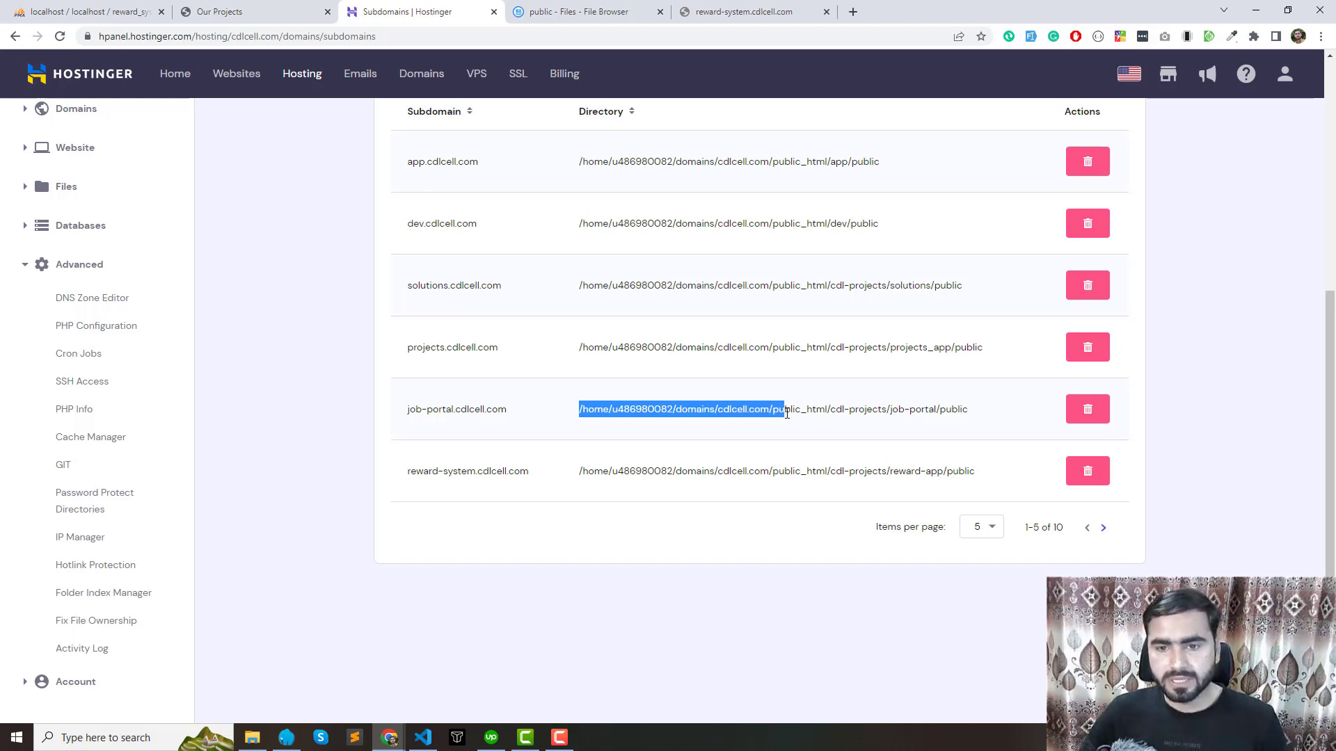
click(822, 410)
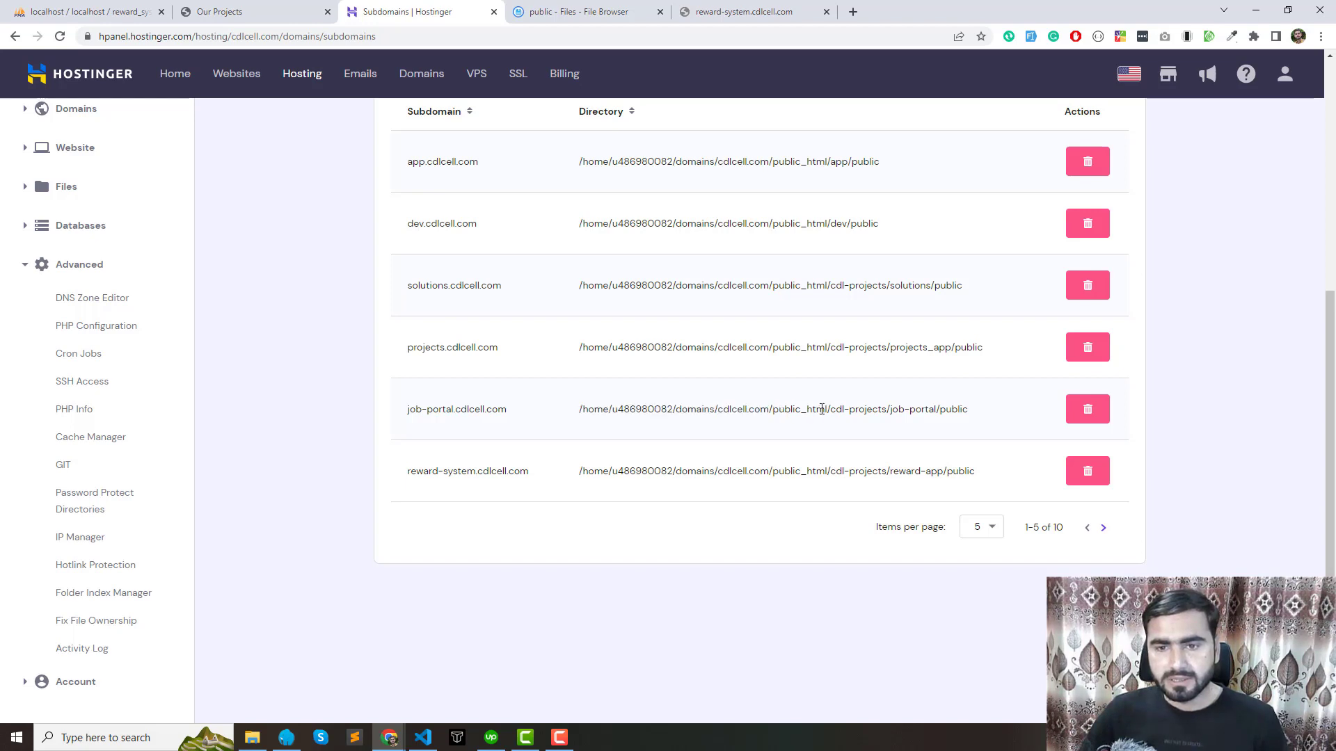
drag(833, 409, 874, 409)
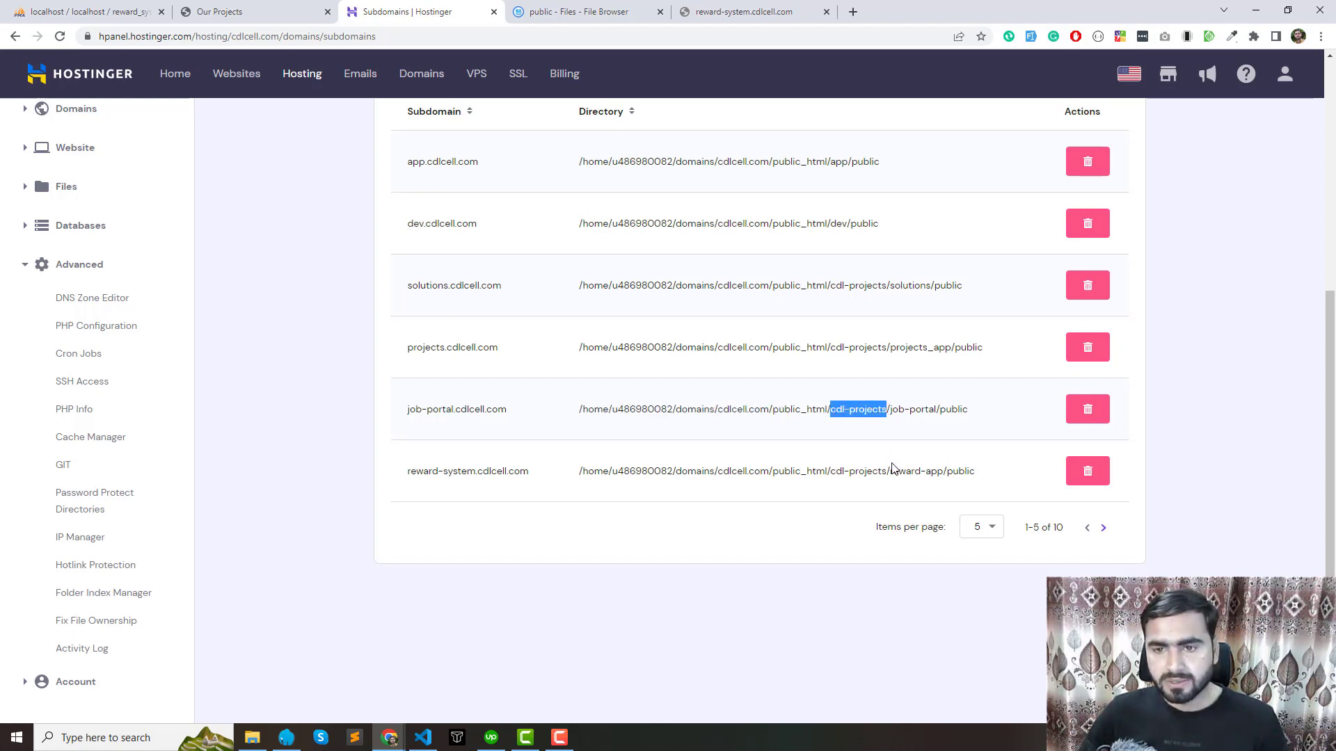
Examine the reward-app/public part of reward-system.cdlcell.com's directory path and review the rest of the subdomain list
drag(890, 474, 981, 476)
click(981, 476)
scroll(805, 404, up, 4)
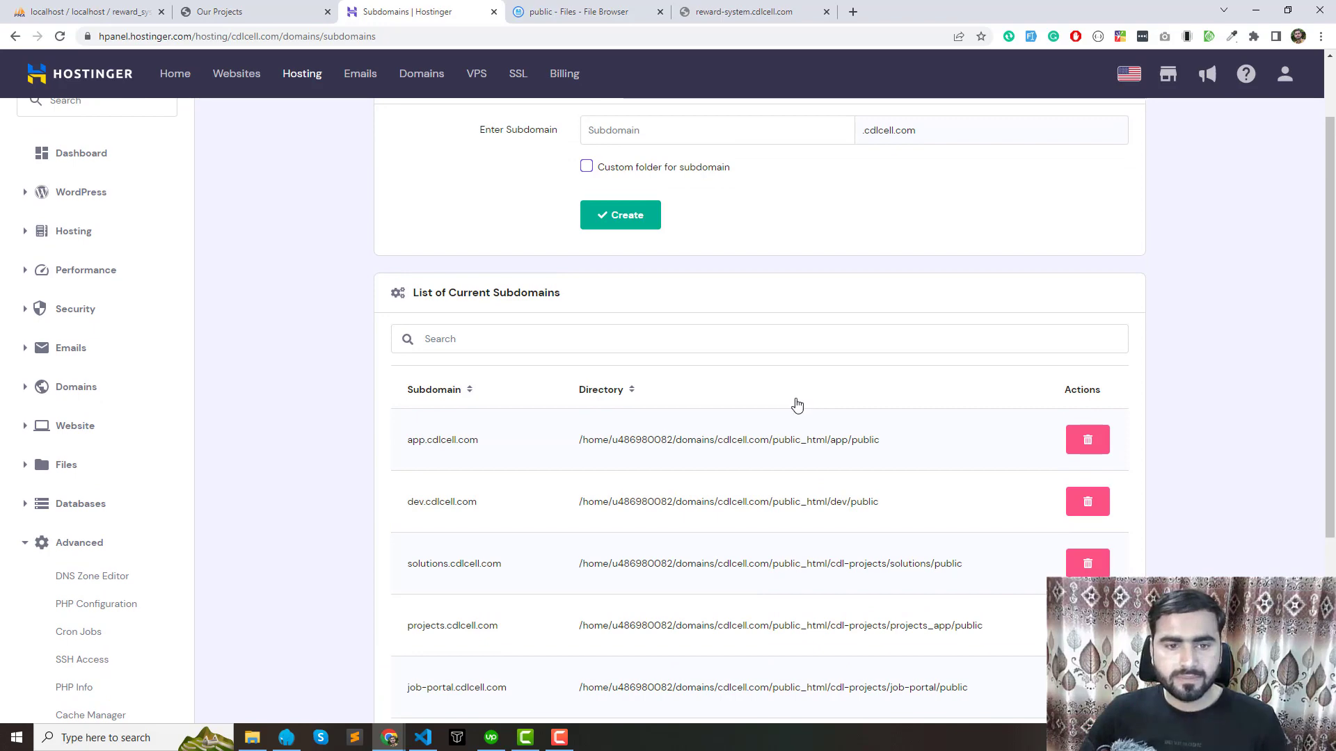
scroll(793, 403, down, 3)
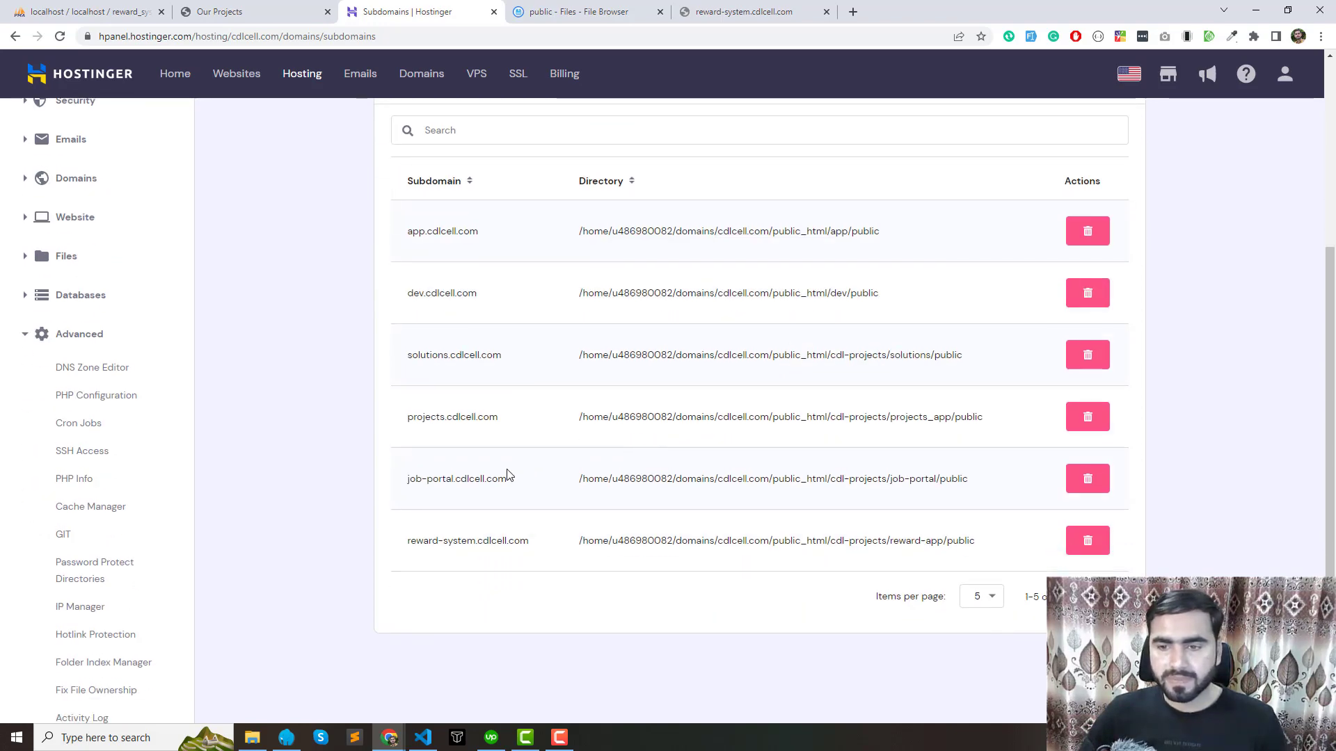
scroll(634, 411, up, 1)
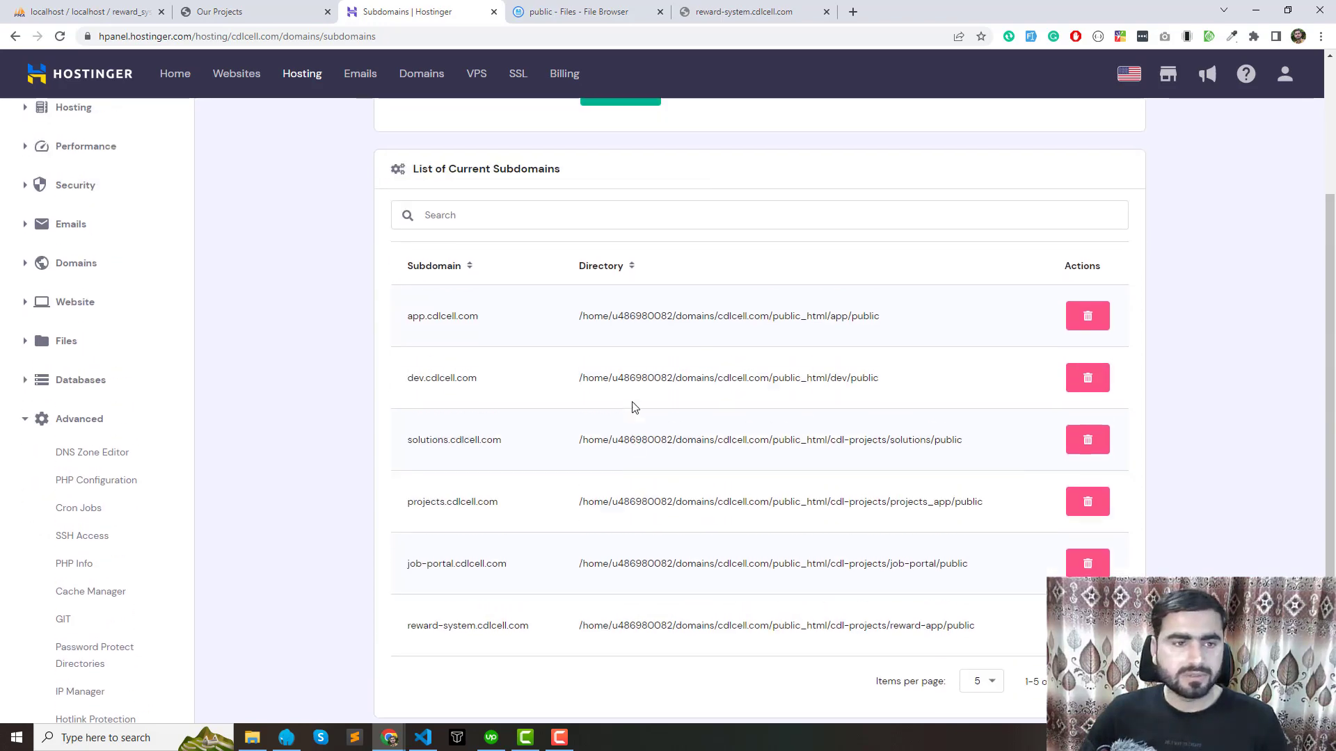
scroll(634, 409, up, 1)
Inspect the reward-app folder inside cdl-projects in the file browser and return to the cdl-projects folder
click(604, 7)
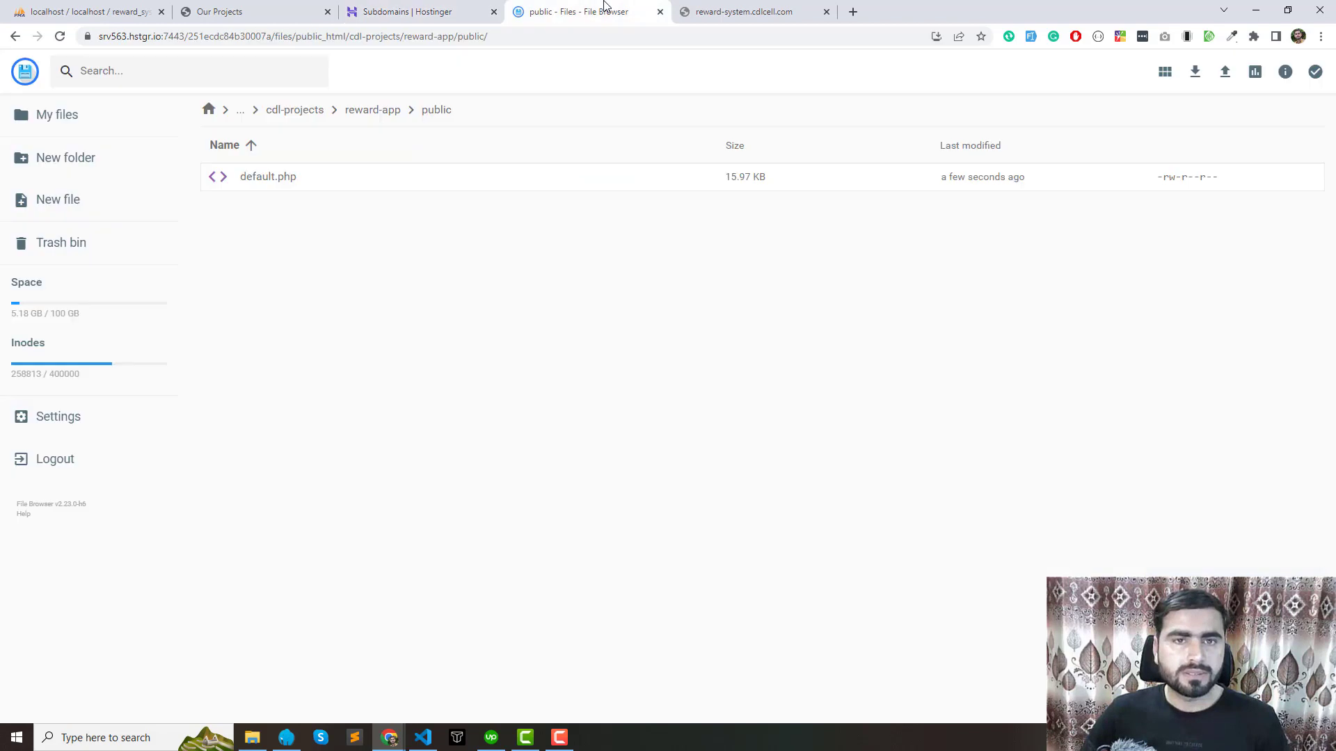
click(364, 119)
click(361, 120)
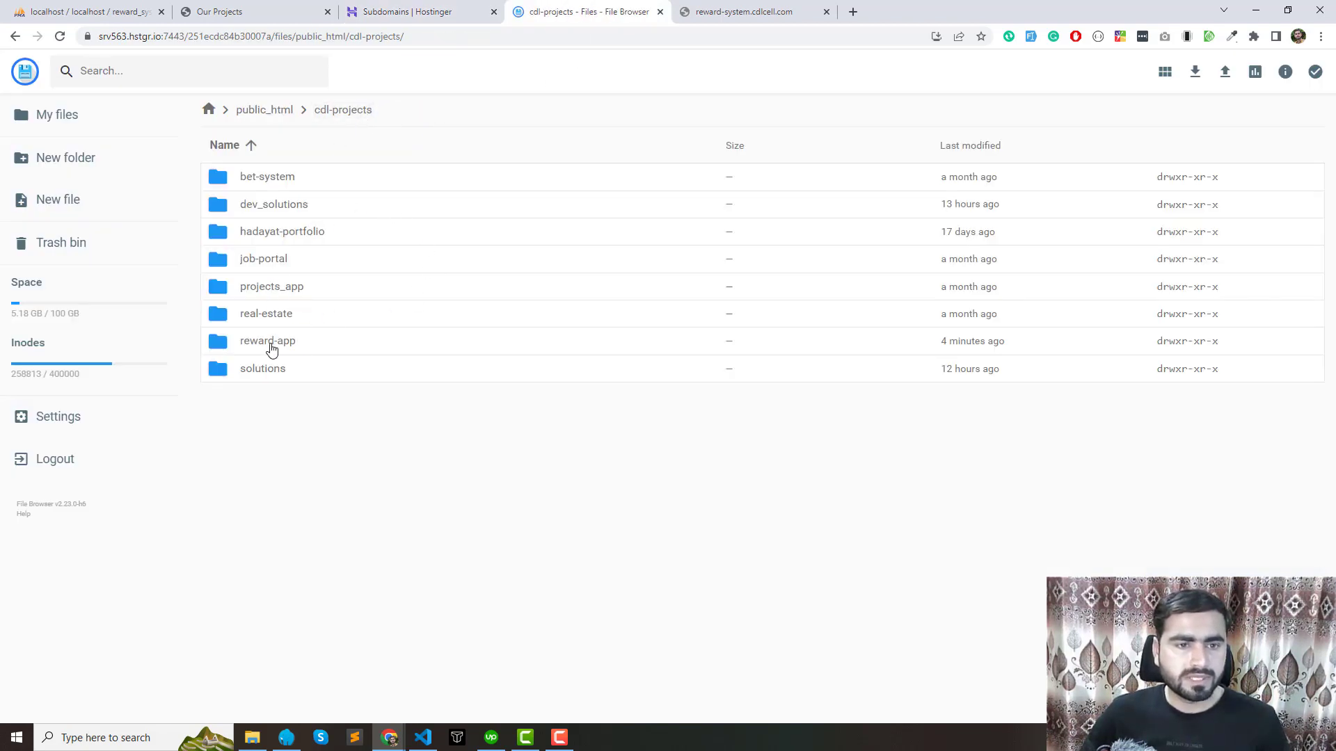
double_click(271, 346)
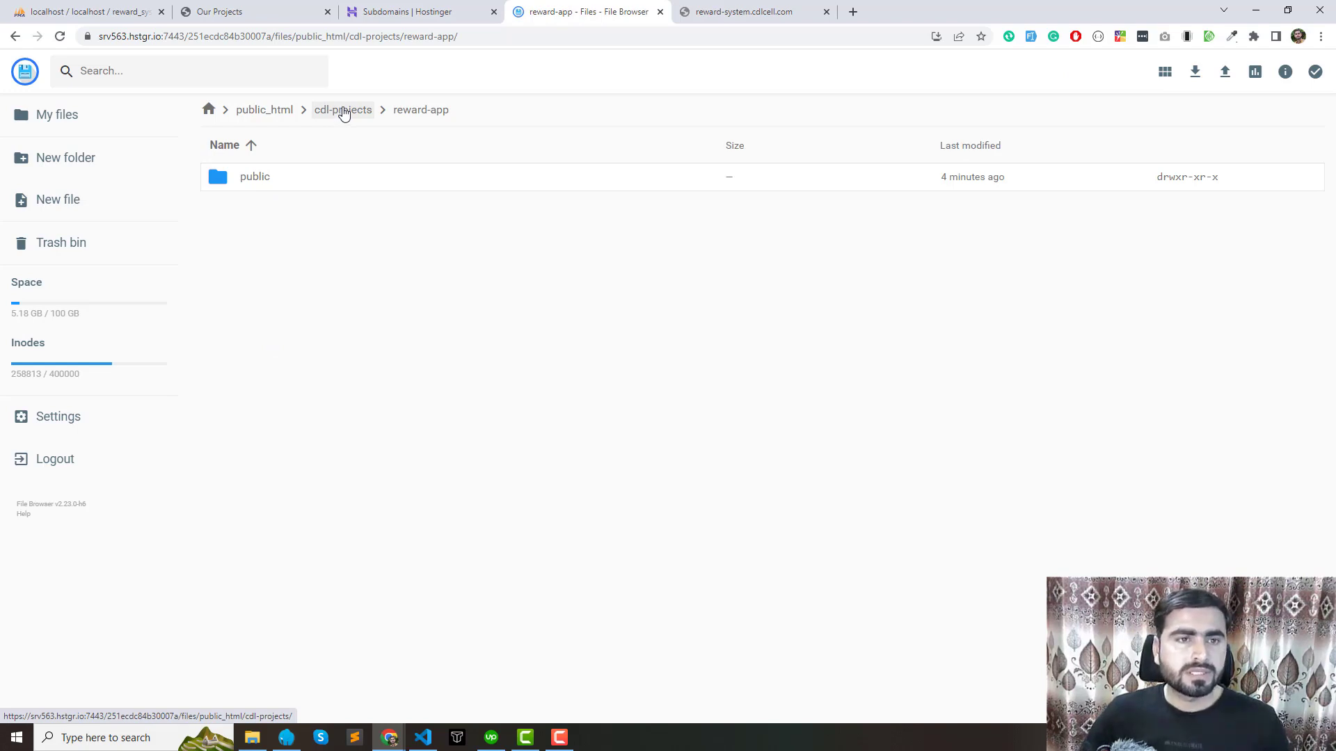
click(343, 110)
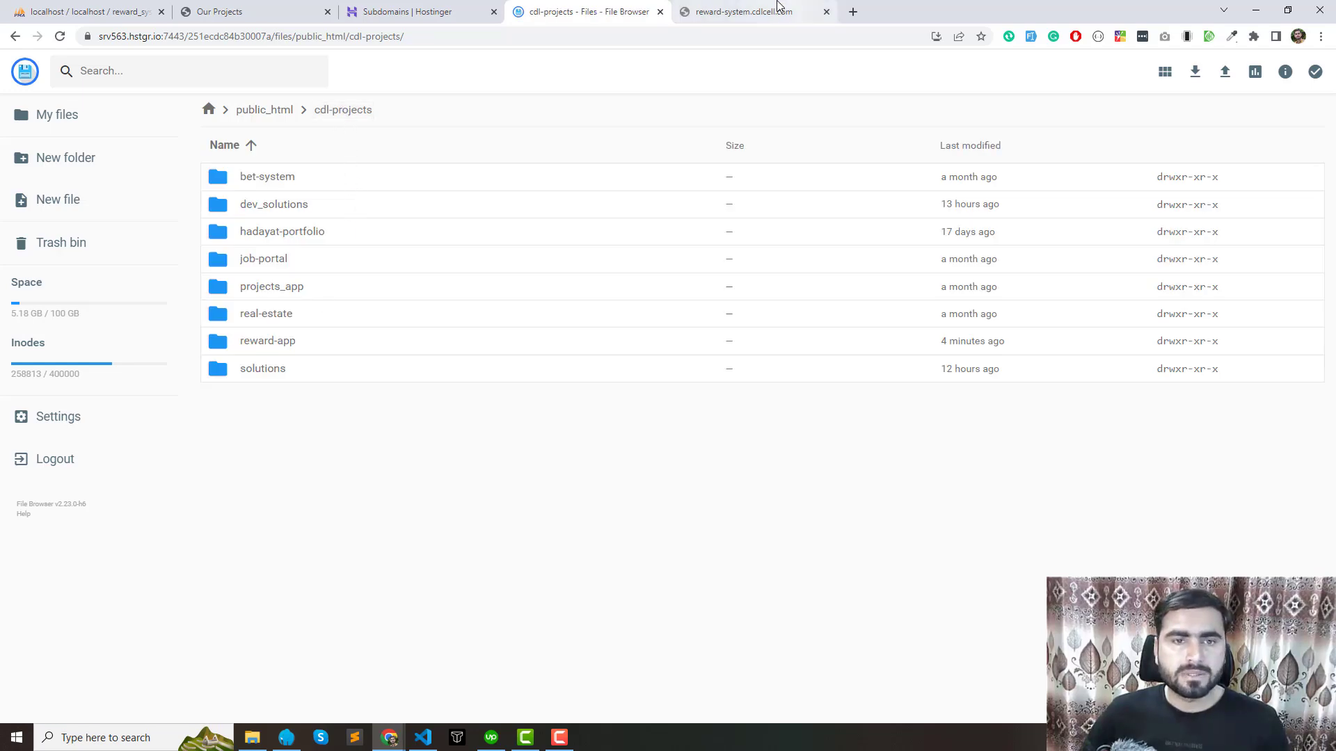
Open solutions.cdlcell.com in a new browser tab and look through the posts on its home page
click(858, 8)
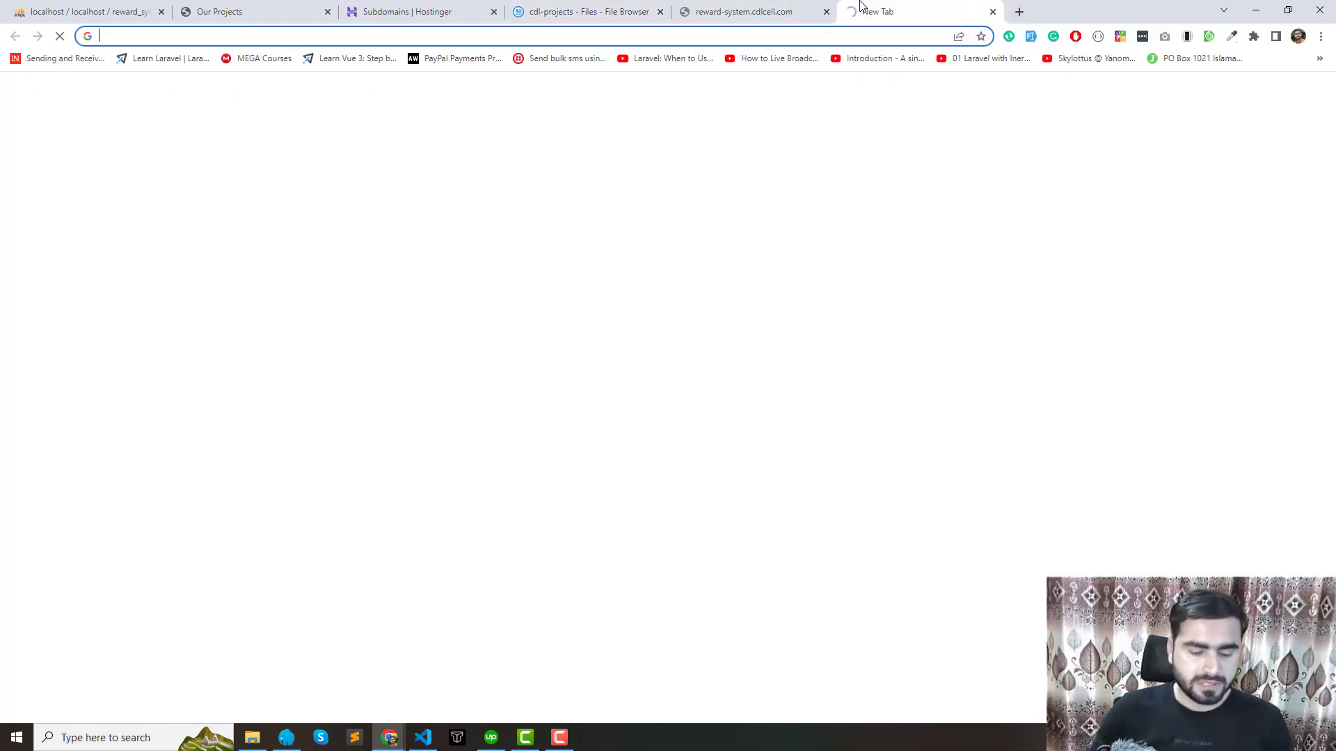
text(sol)
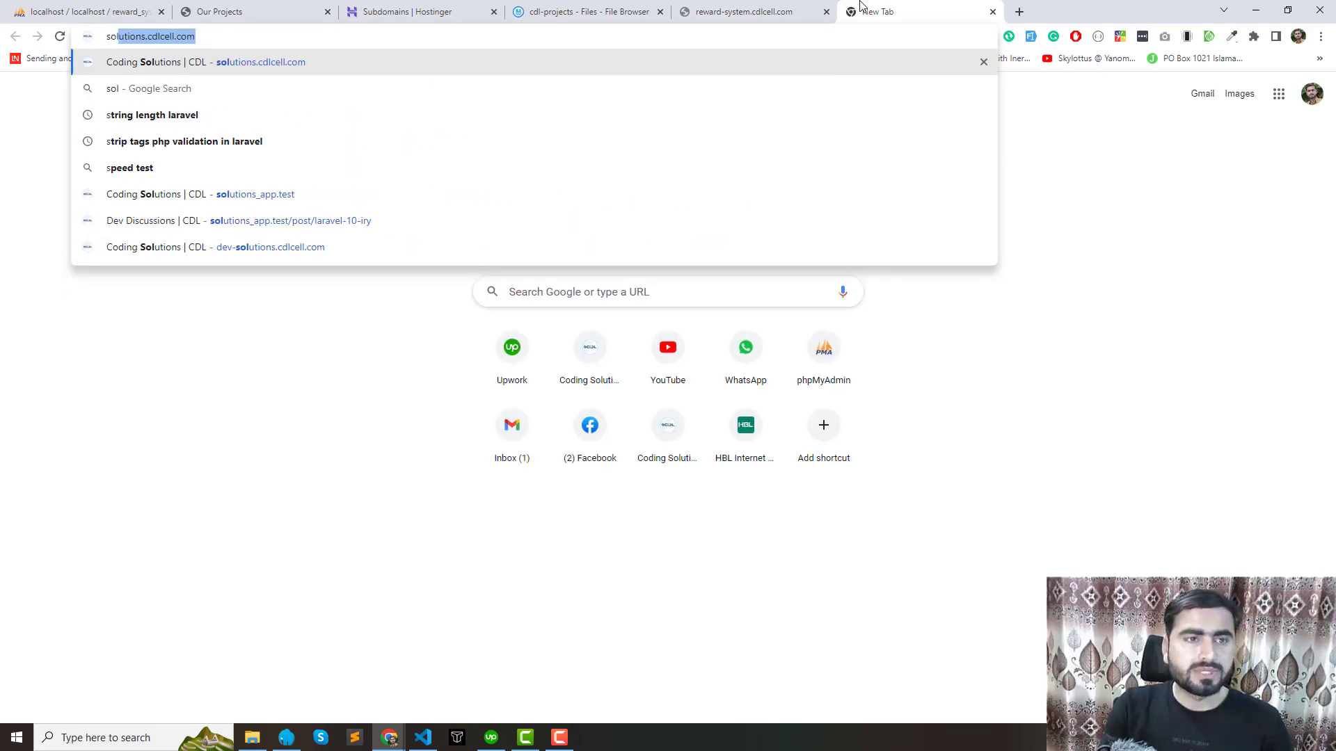
key(Return)
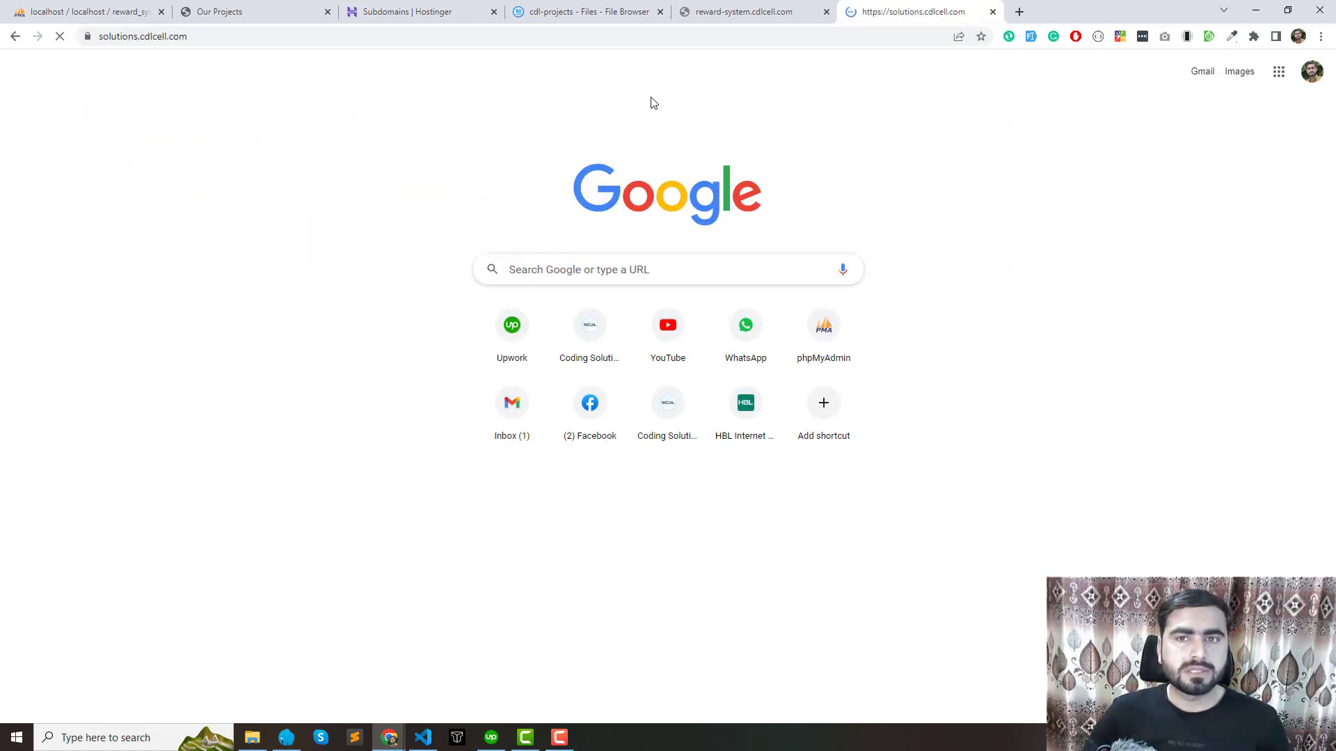
scroll(134, 304, down, 5)
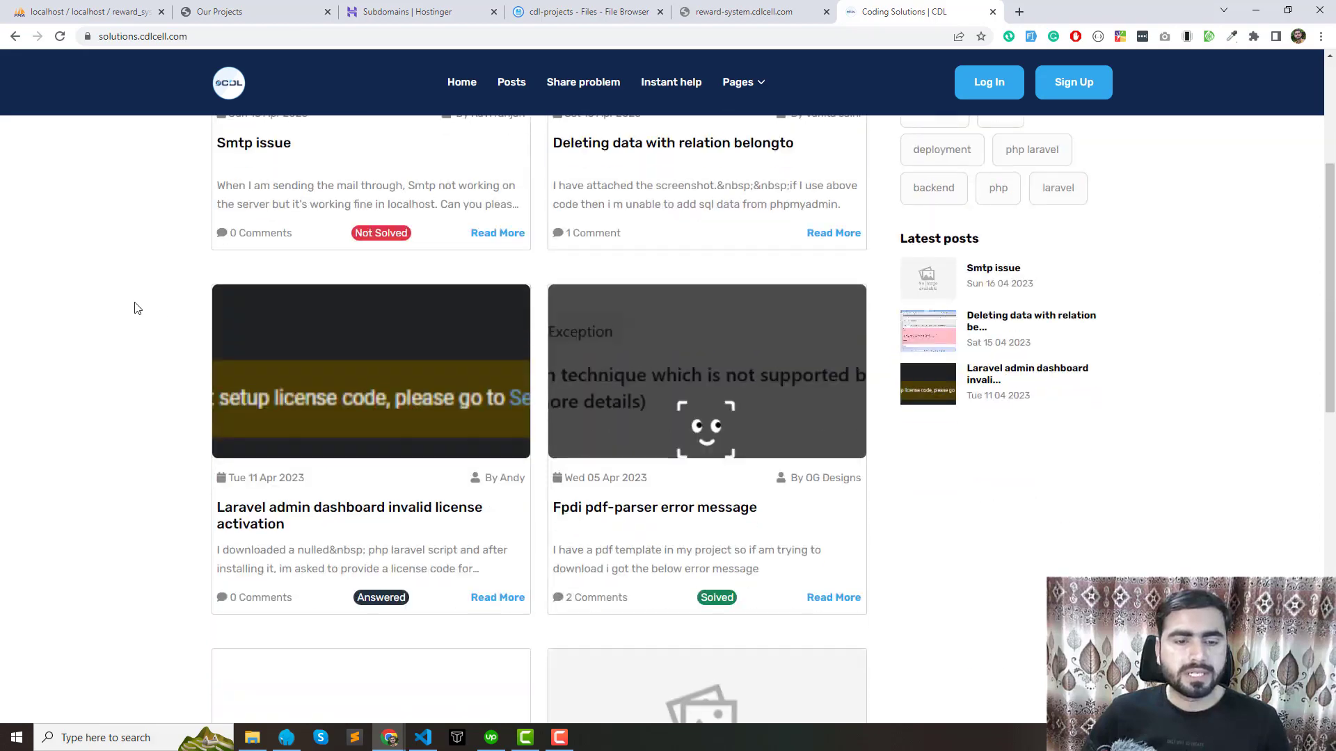
scroll(331, 355, down, 3)
scroll(396, 366, up, 8)
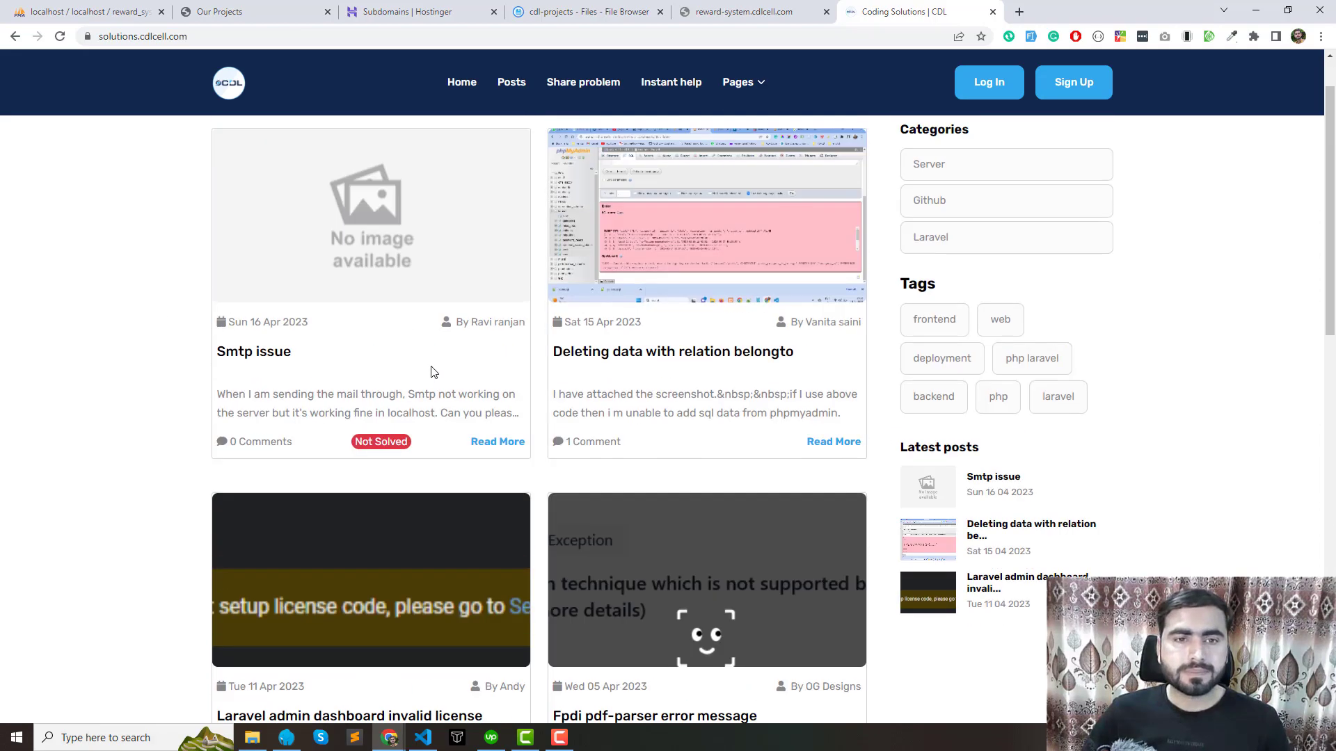
scroll(310, 310, down, 4)
scroll(253, 237, up, 4)
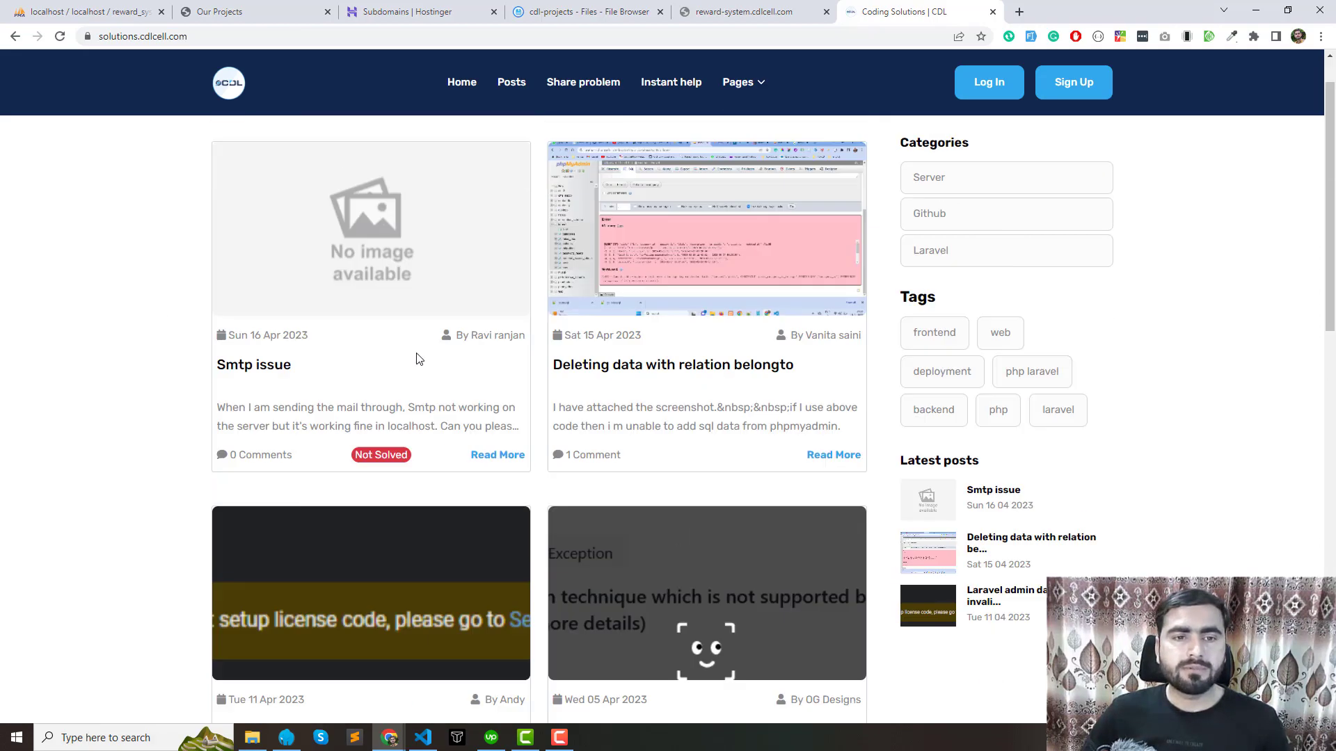
scroll(487, 339, down, 4)
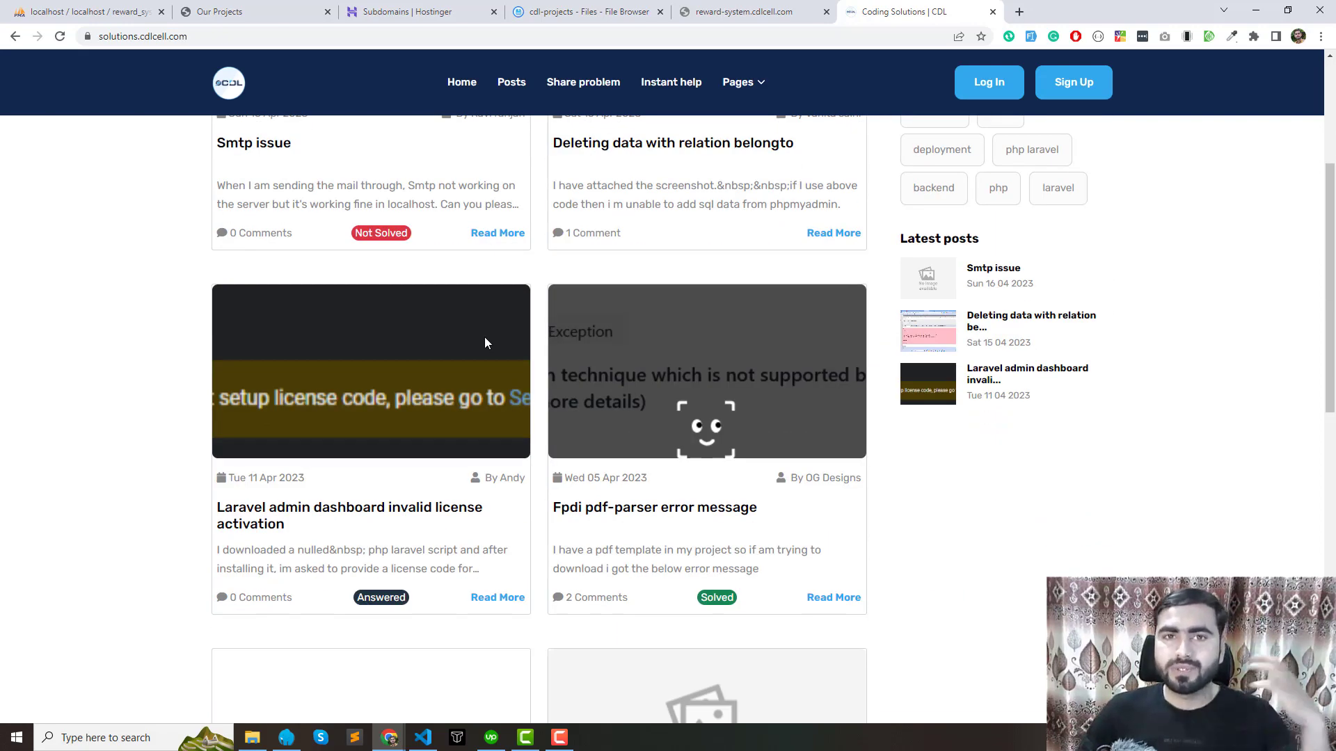
scroll(476, 346, up, 4)
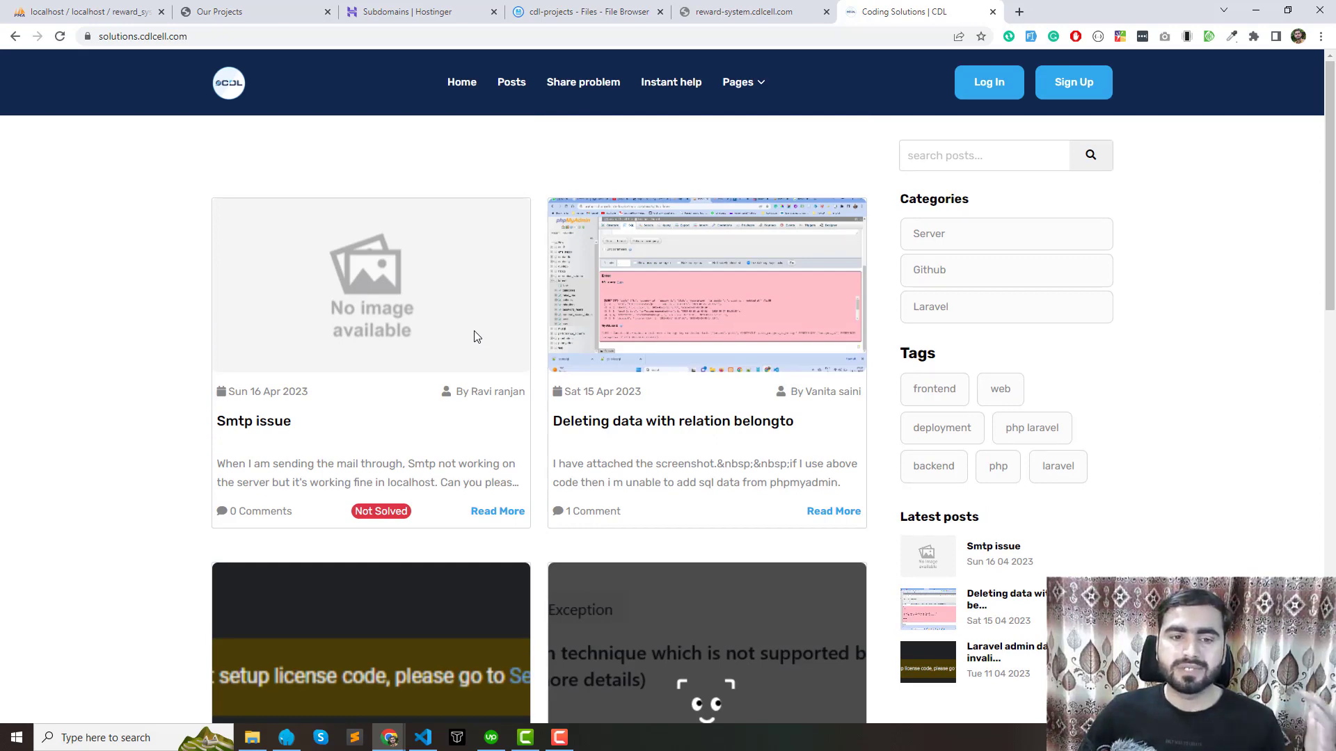
scroll(319, 338, down, 3)
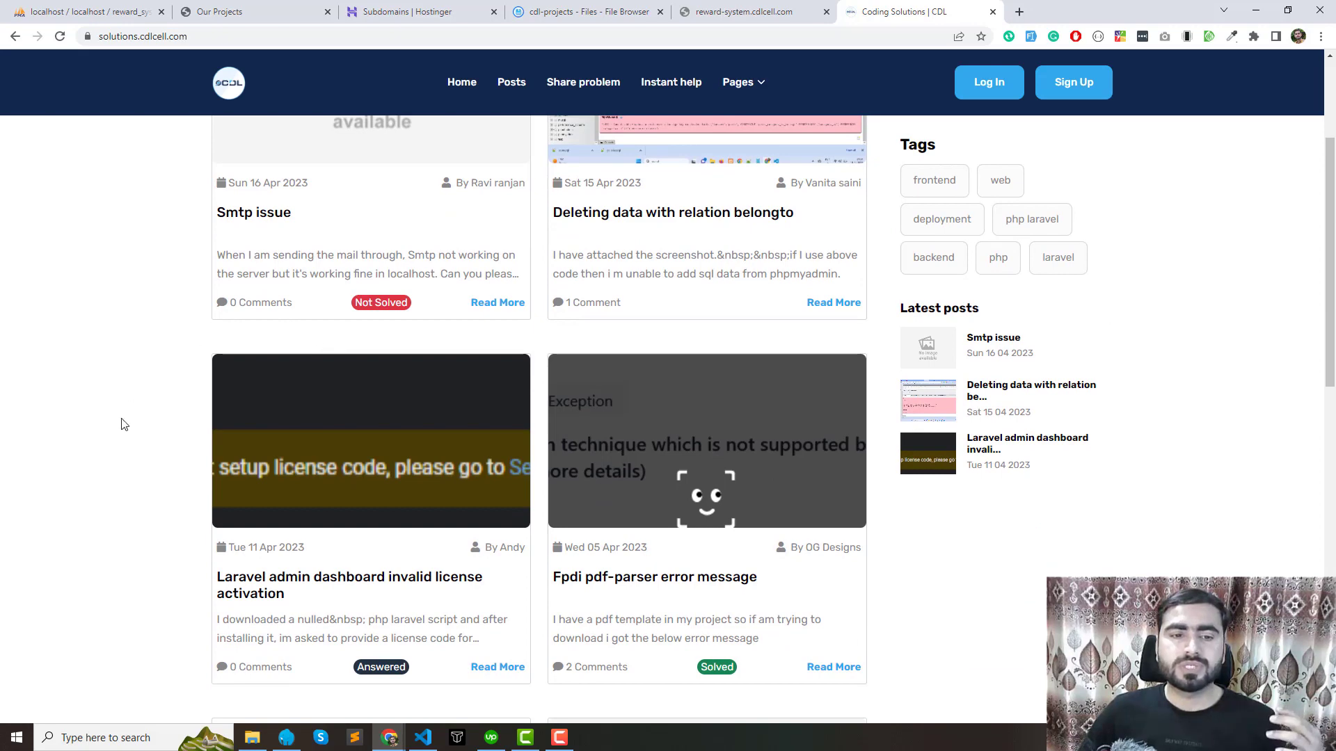
scroll(366, 407, down, 1)
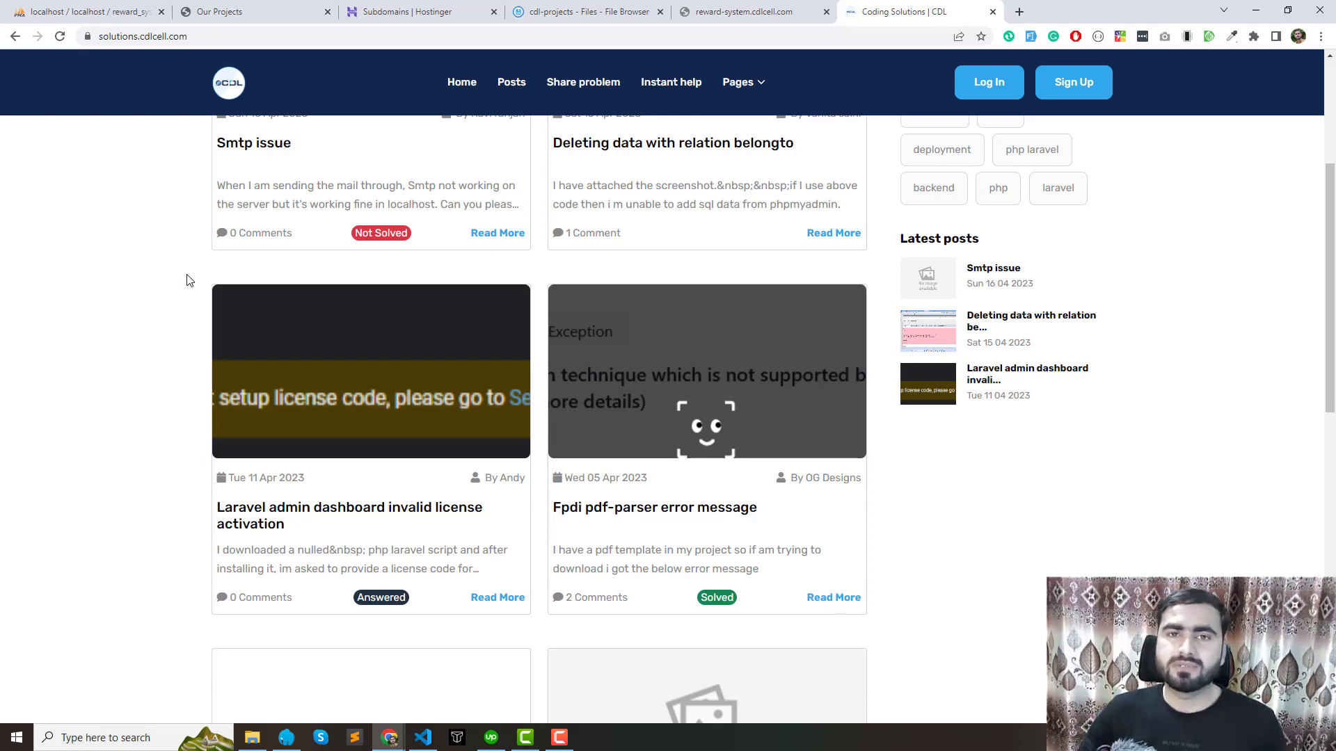
scroll(234, 301, down, 3)
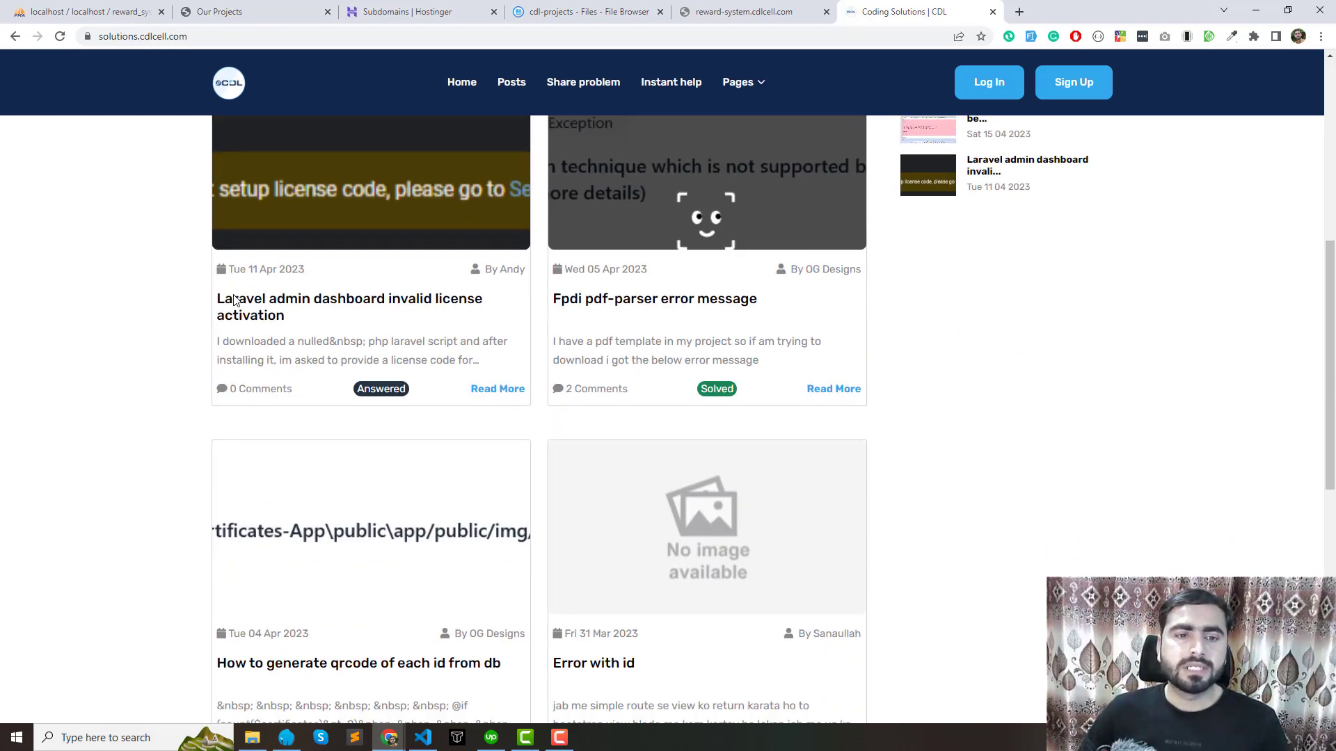
Examine the status labels and remaining posts on the solutions.cdlcell.com home page, and close its tab
drag(359, 389, 394, 392)
click(114, 327)
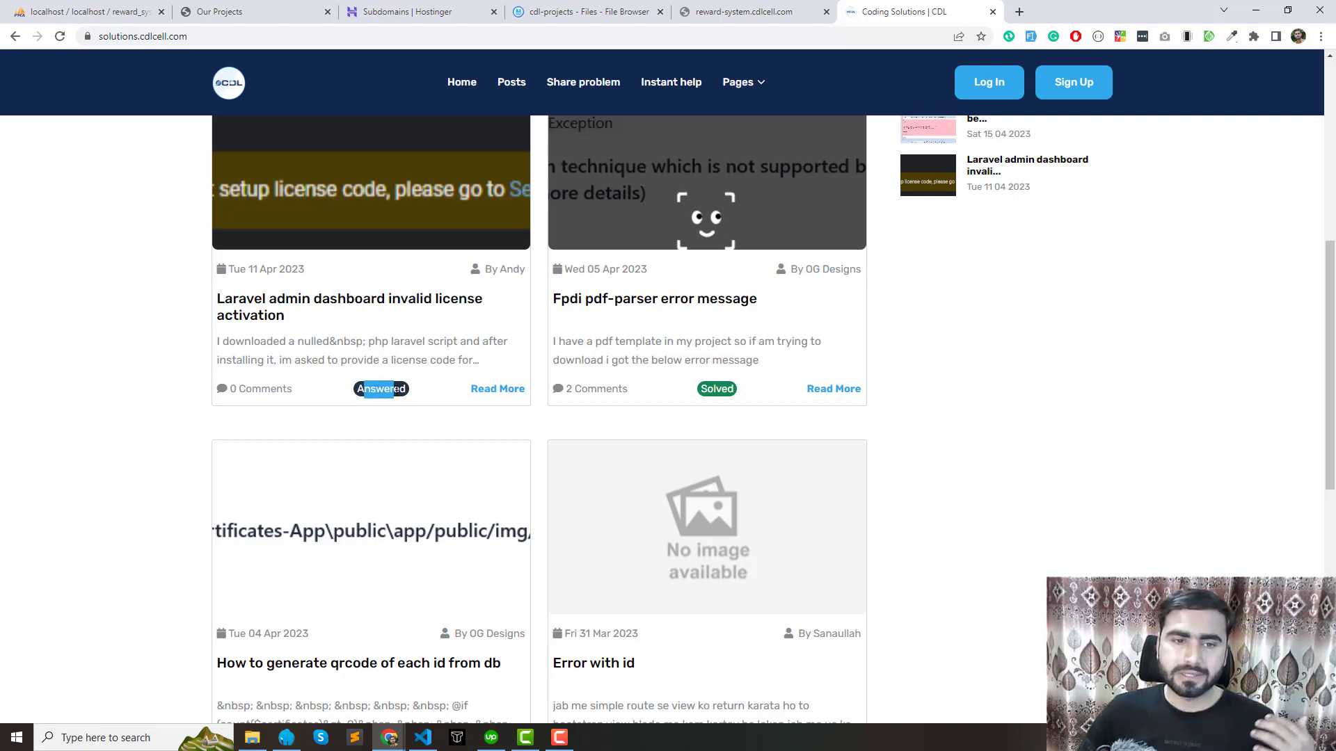
click(397, 390)
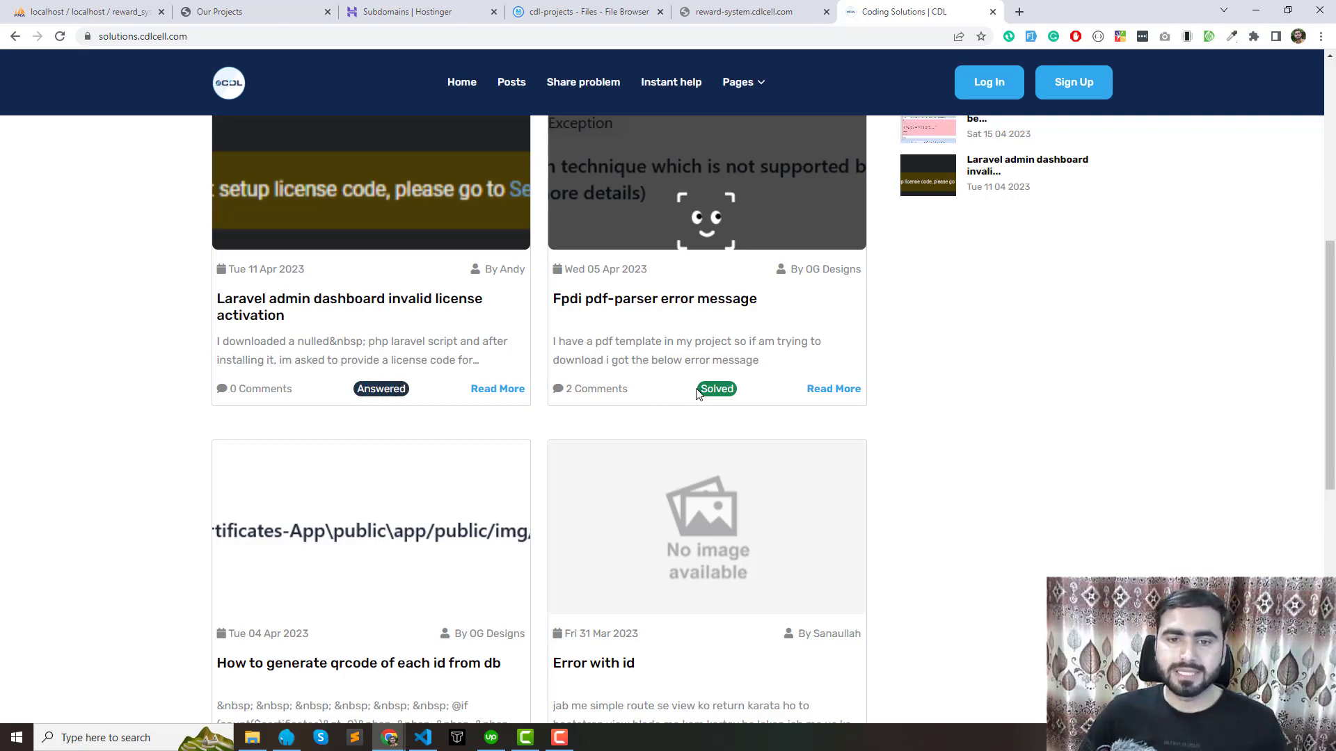
scroll(699, 393, down, 8)
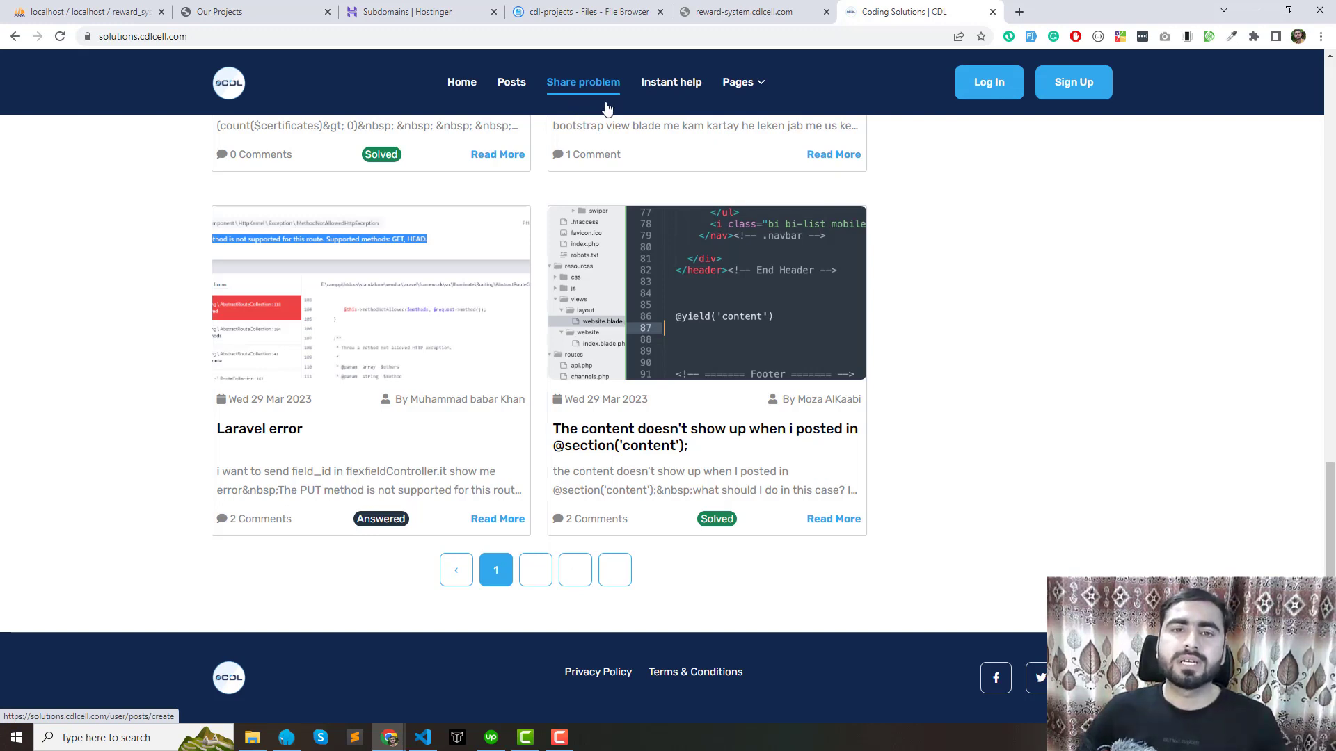
scroll(373, 224, up, 8)
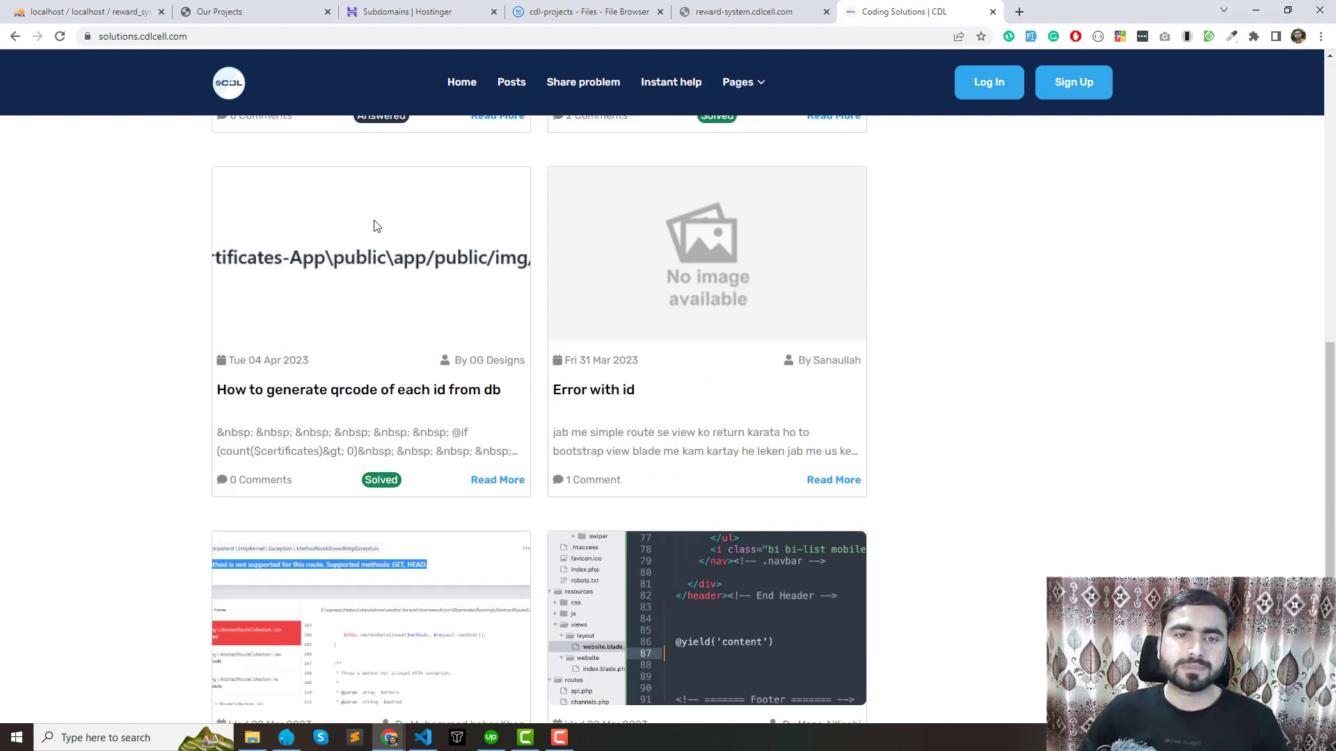
scroll(439, 263, up, 7)
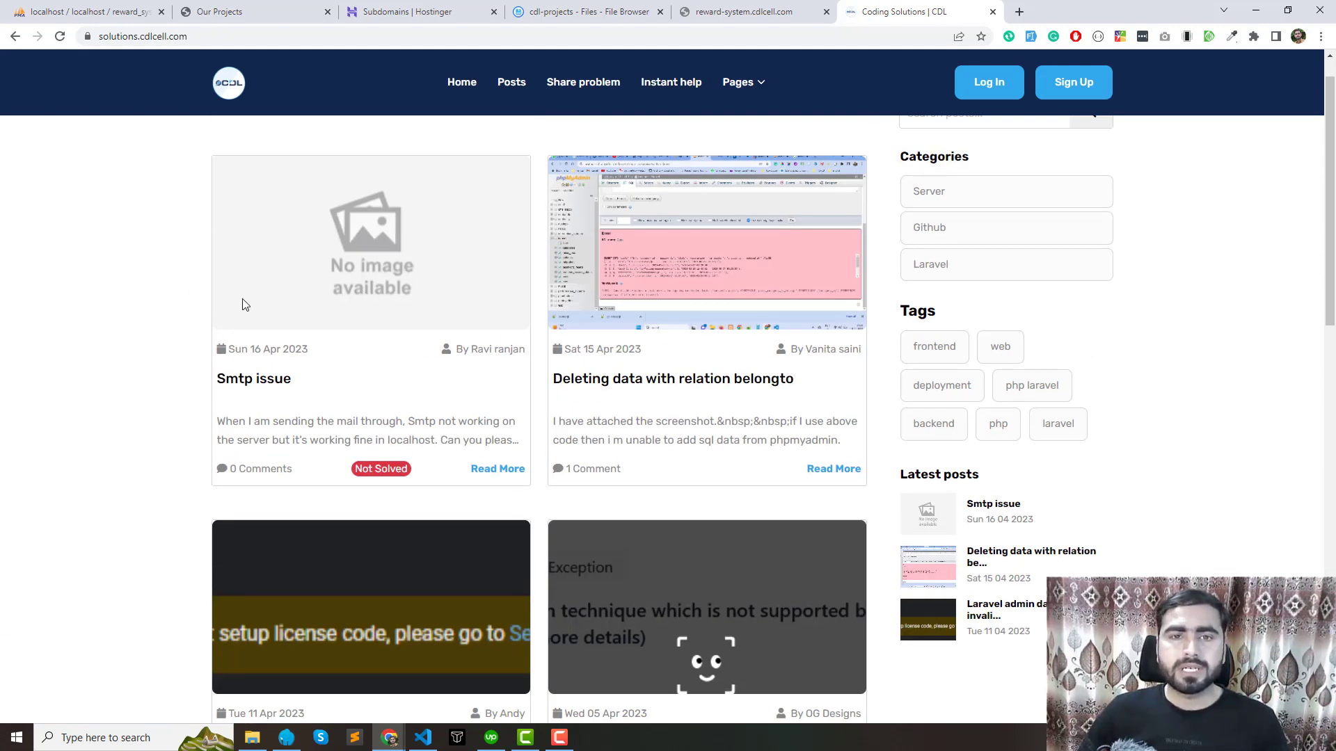
key(ctrl+w)
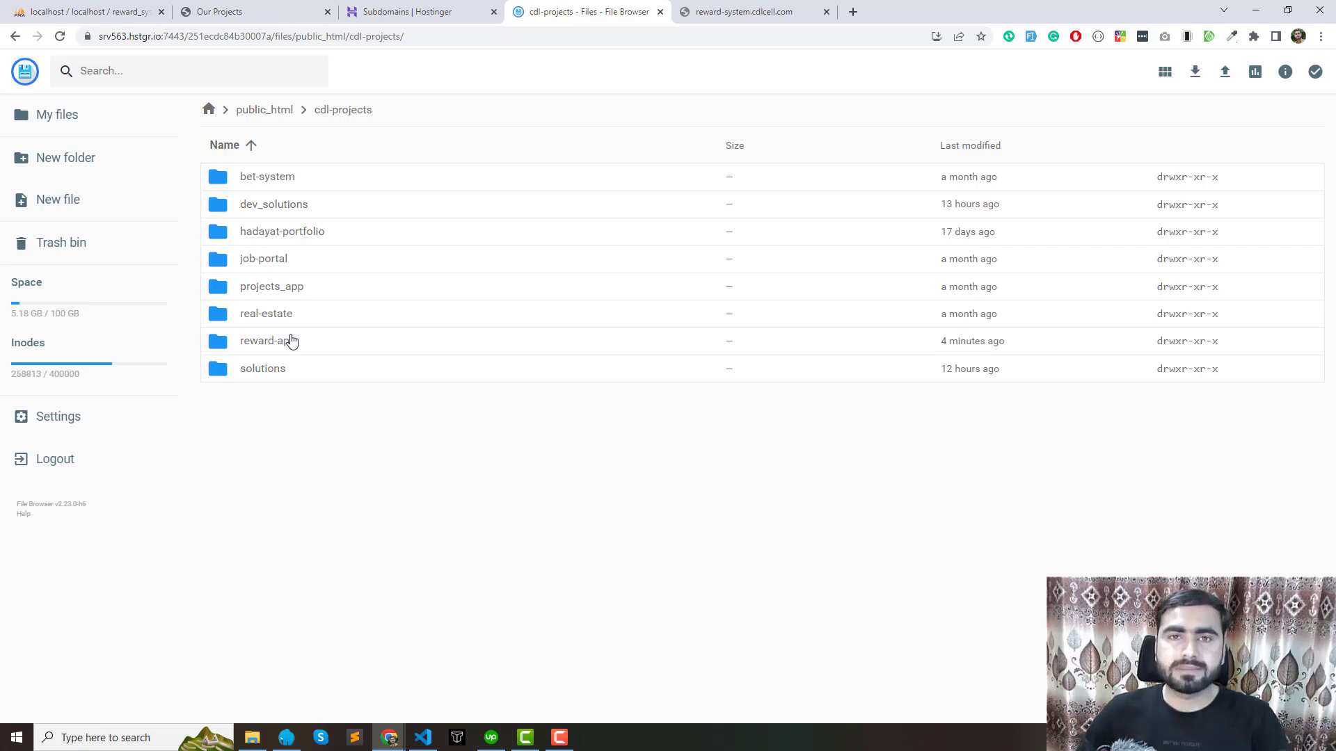
Open the reward-app folder in the file browser, and examine the address of the reward-system.cdlcell.com default page
double_click(291, 341)
key(ctrl+Tab)
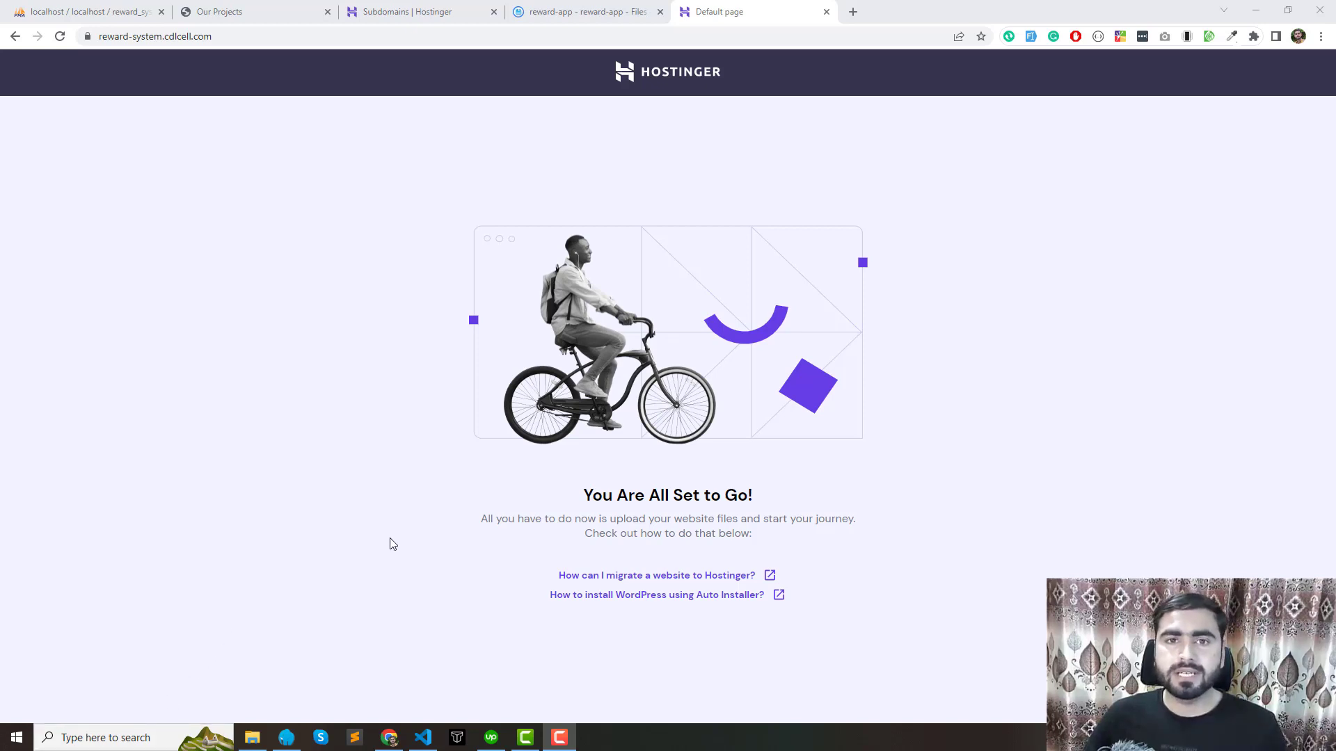
click(195, 37)
drag(195, 36, 262, 37)
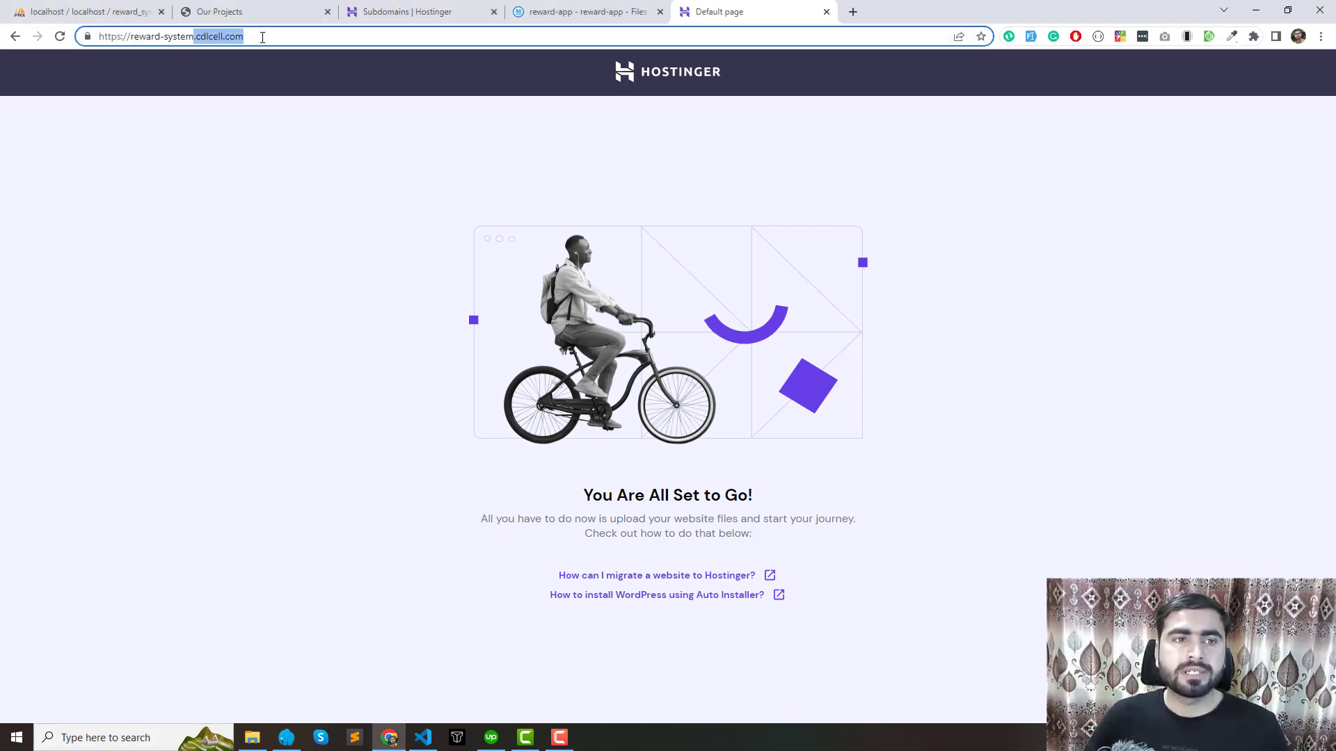
click(291, 231)
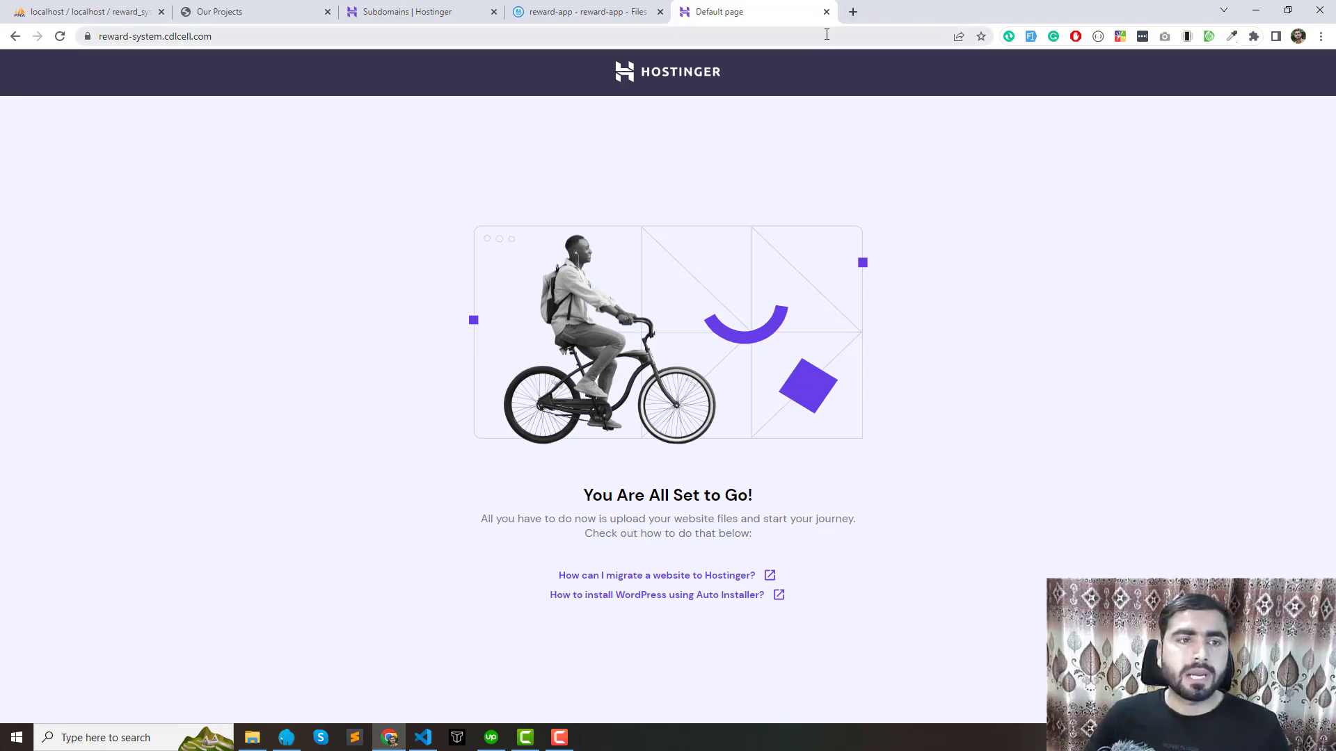
drag(137, 36, 260, 61)
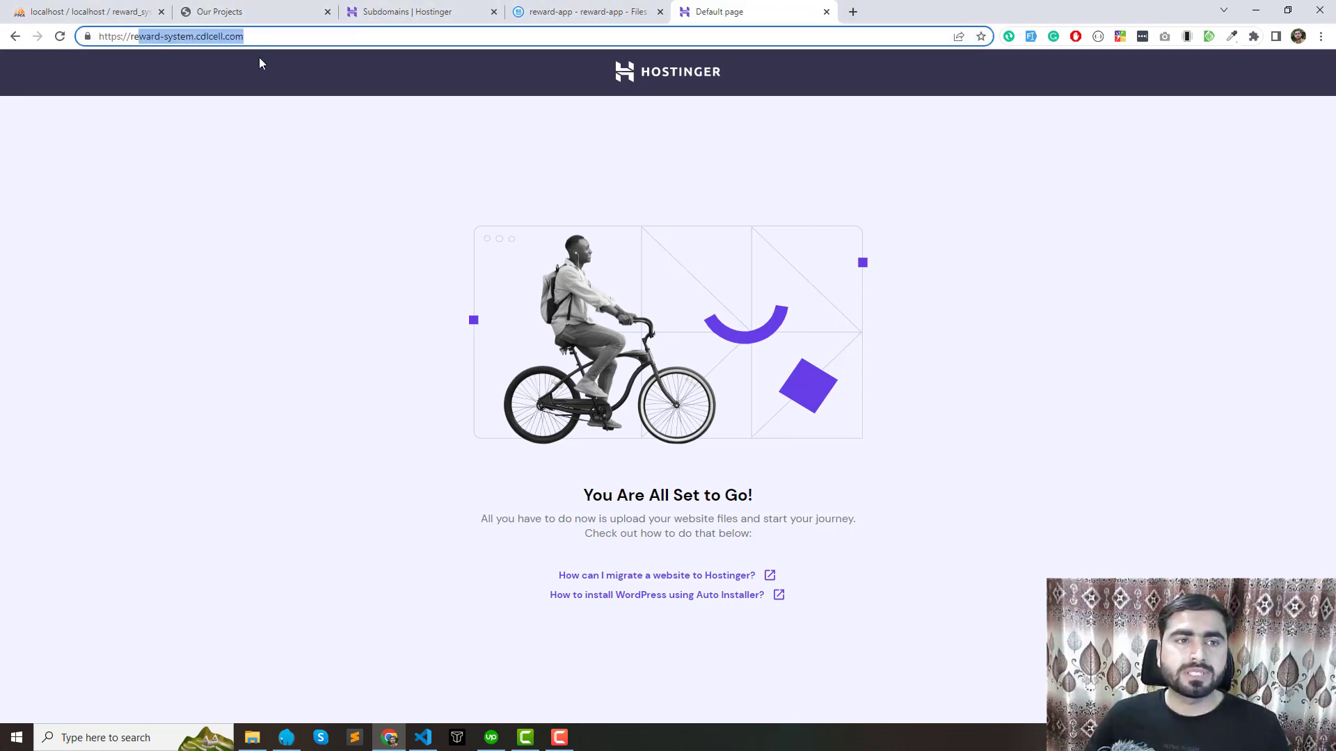
click(257, 136)
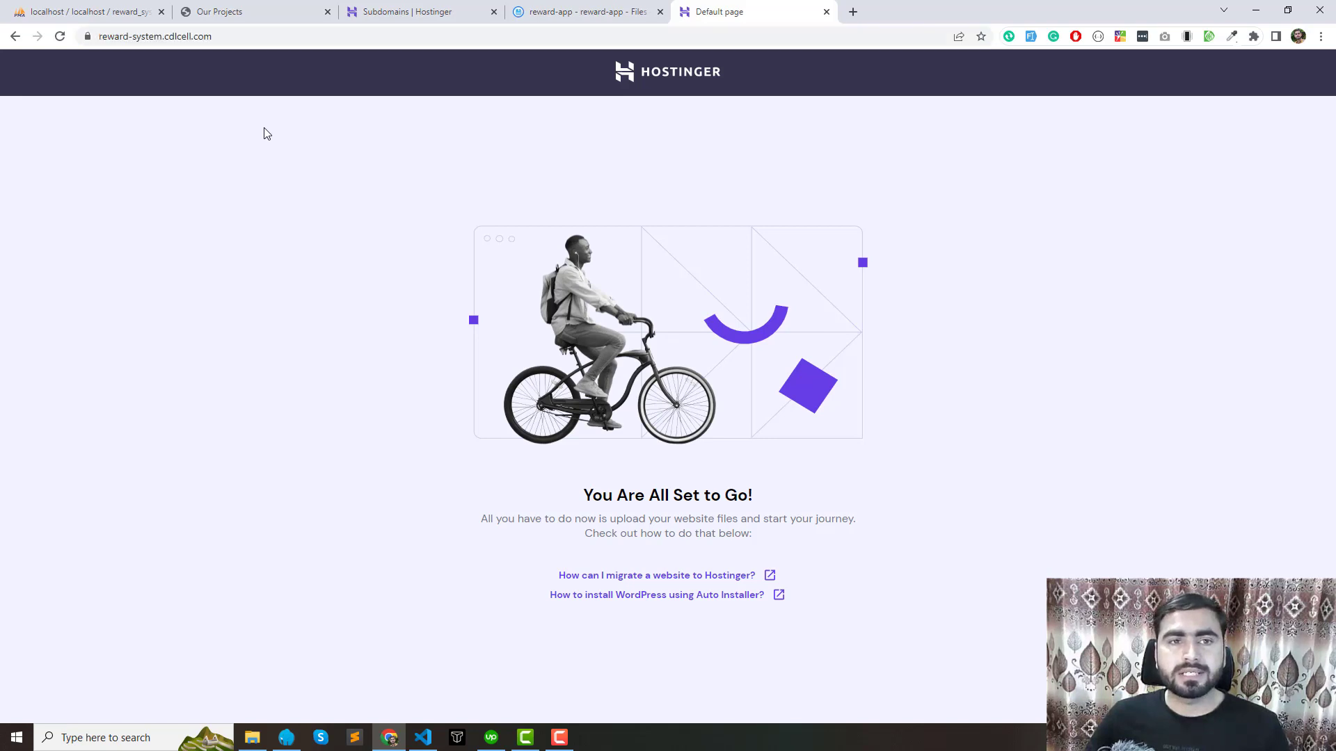
drag(151, 41, 222, 40)
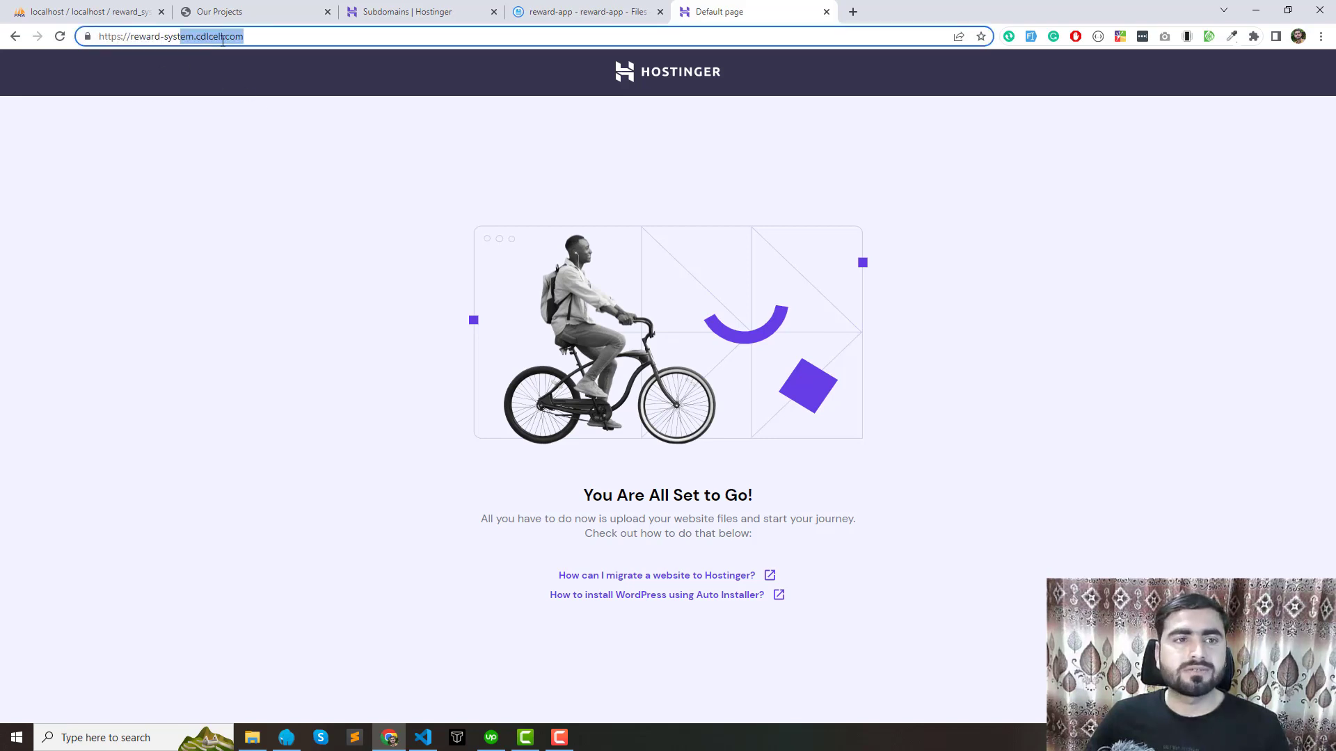
click(296, 154)
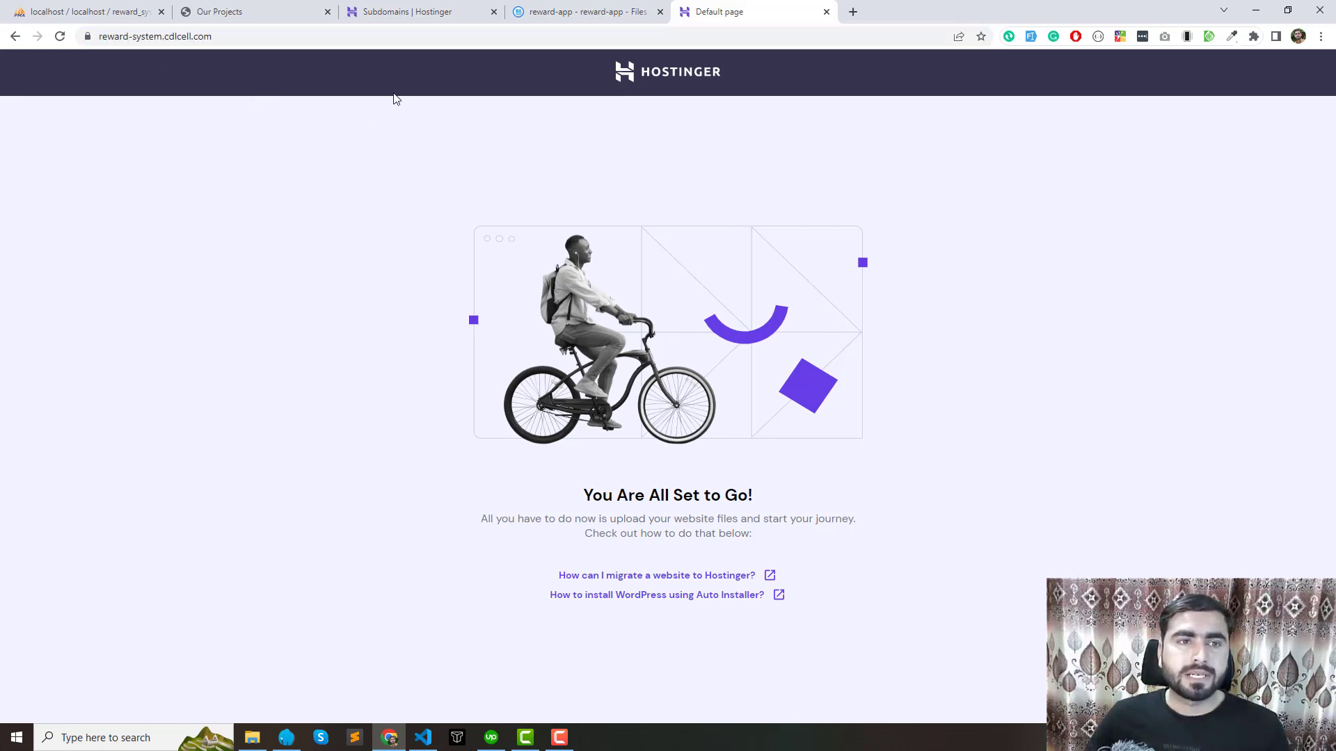
Check the contents of reward-app's public folder in the file browser and go back to the reward-app folder
click(539, 24)
double_click(263, 179)
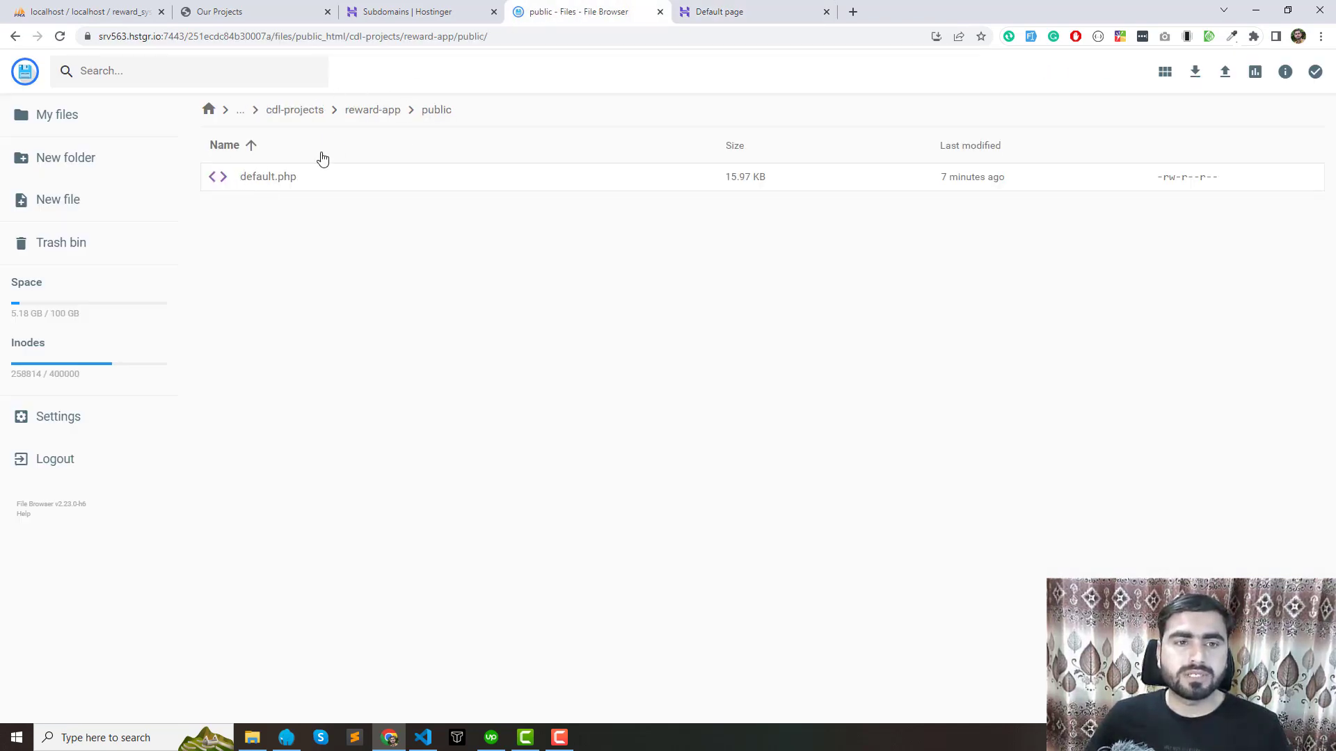
click(384, 111)
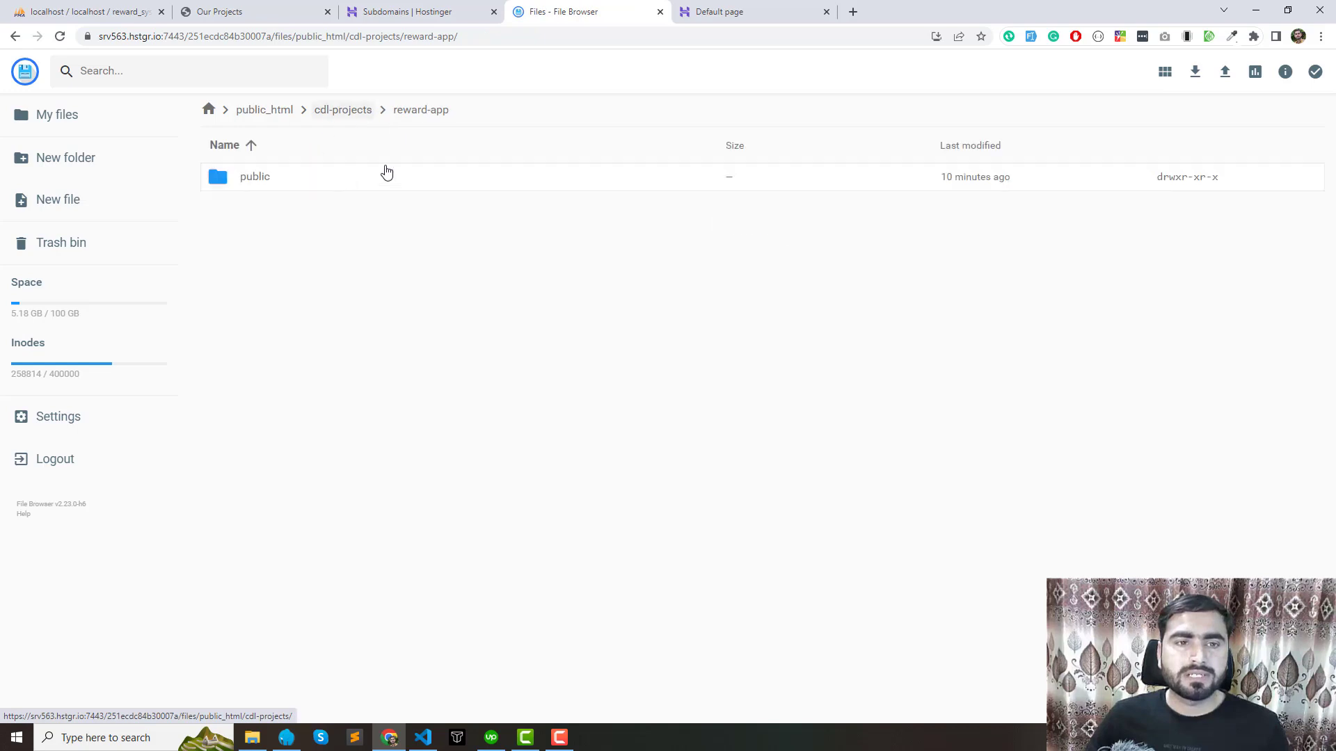
Examine the reward-system.cdlcell.com entry in Hostinger's list of current subdomains
click(407, 12)
click(449, 563)
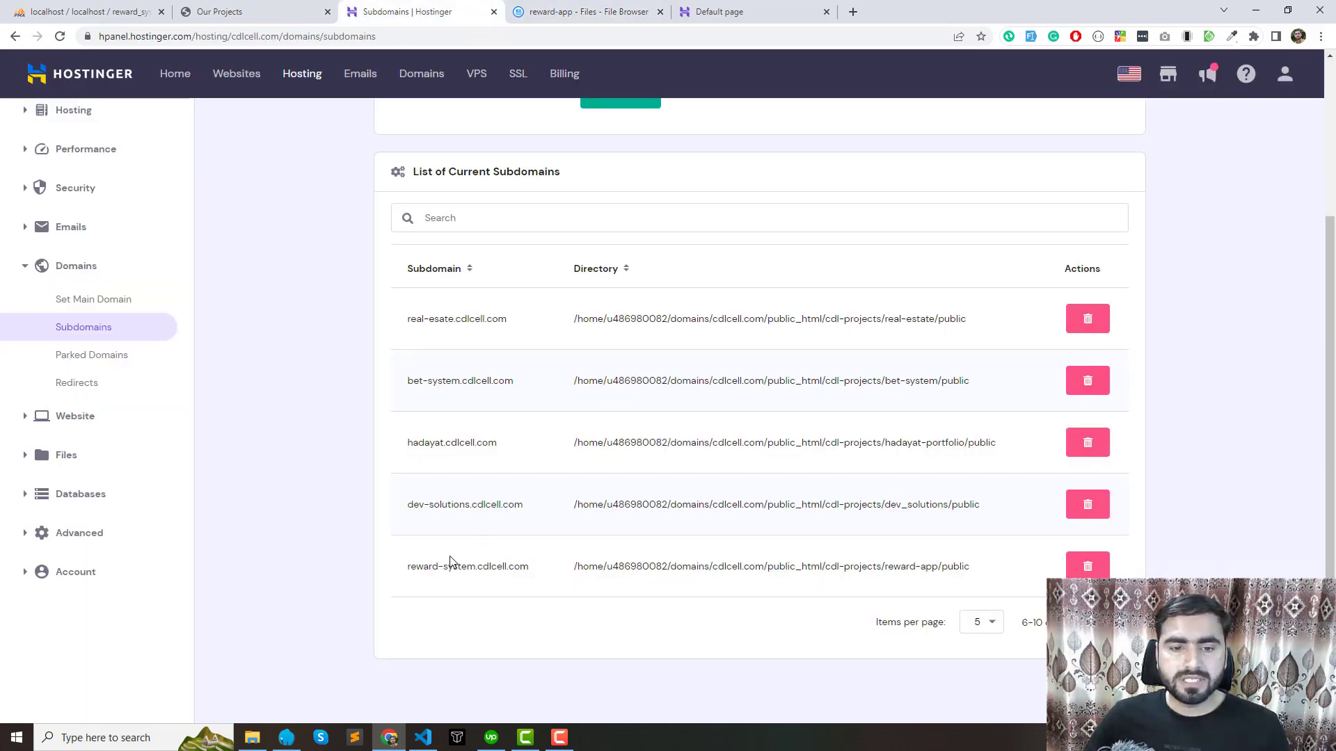
drag(423, 566, 508, 565)
click(548, 527)
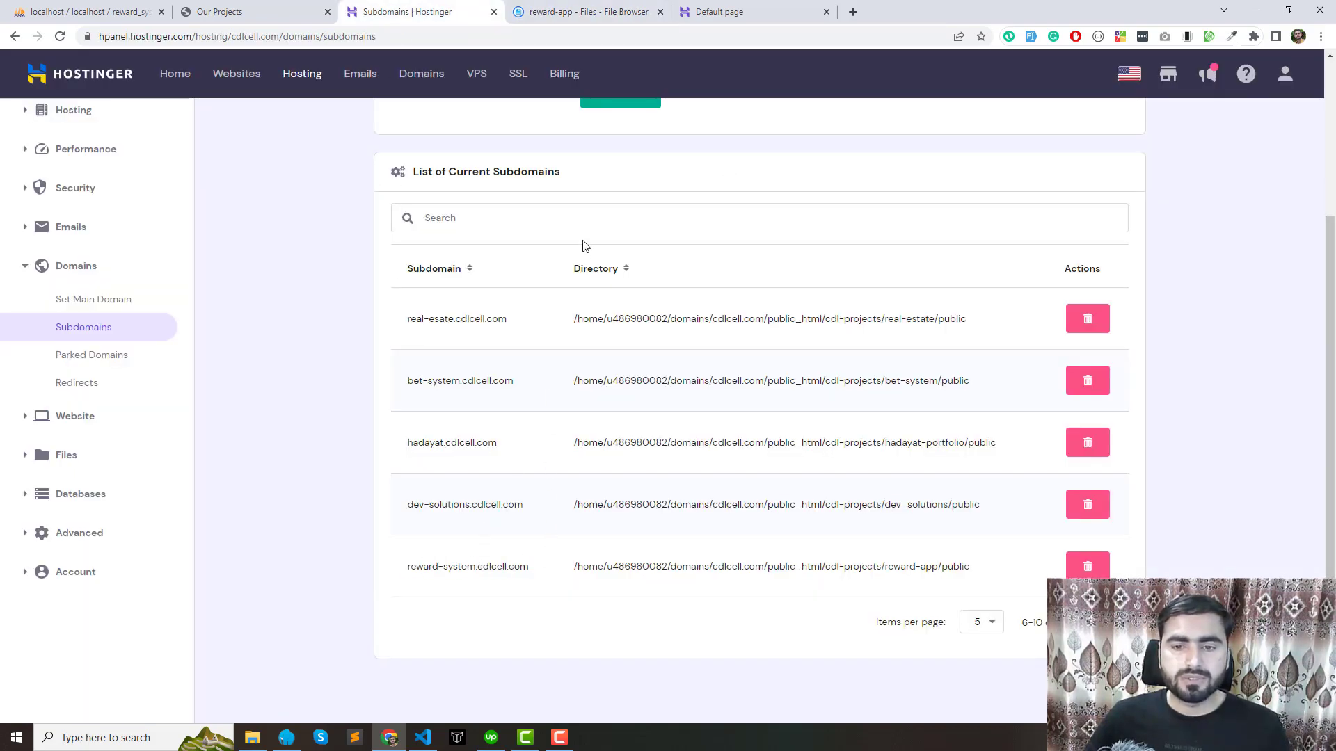
Permanently delete the public folder from reward-app in the hosting file browser, skipping the trash bin
click(549, 21)
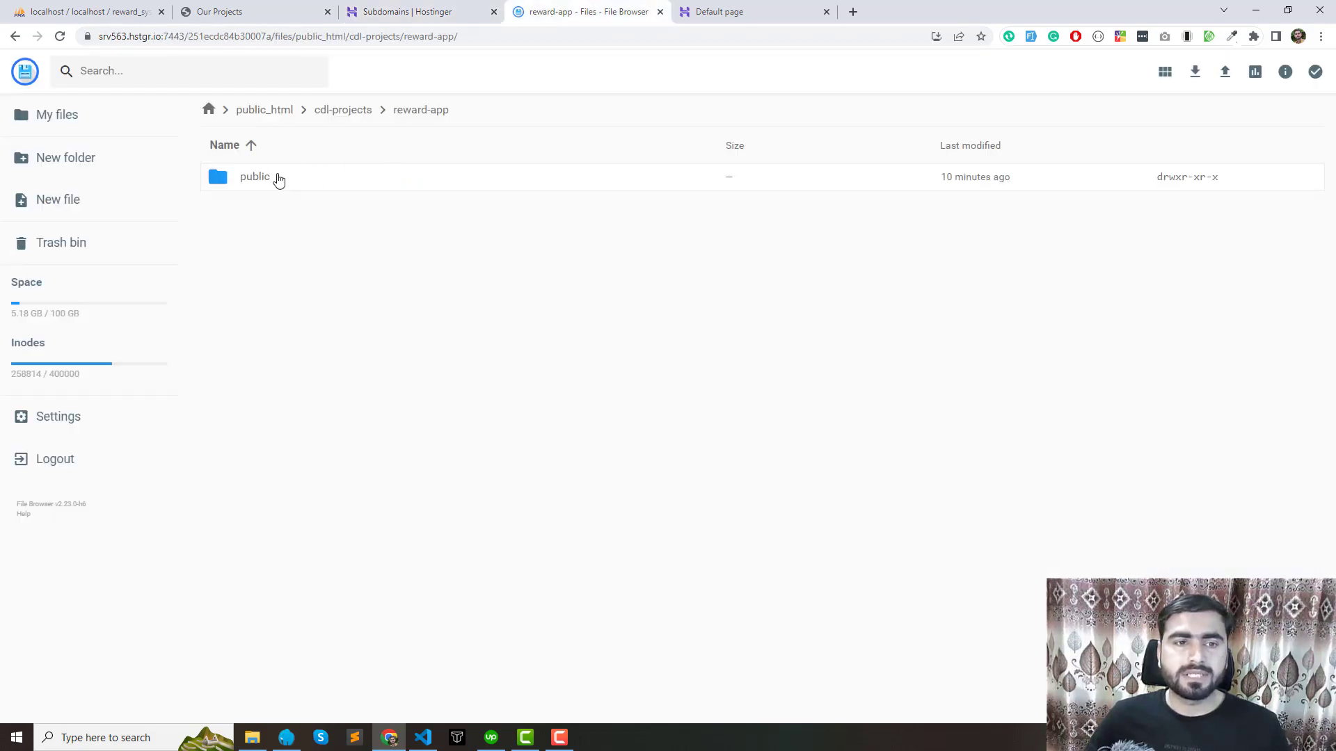
click(281, 181)
key(Delete)
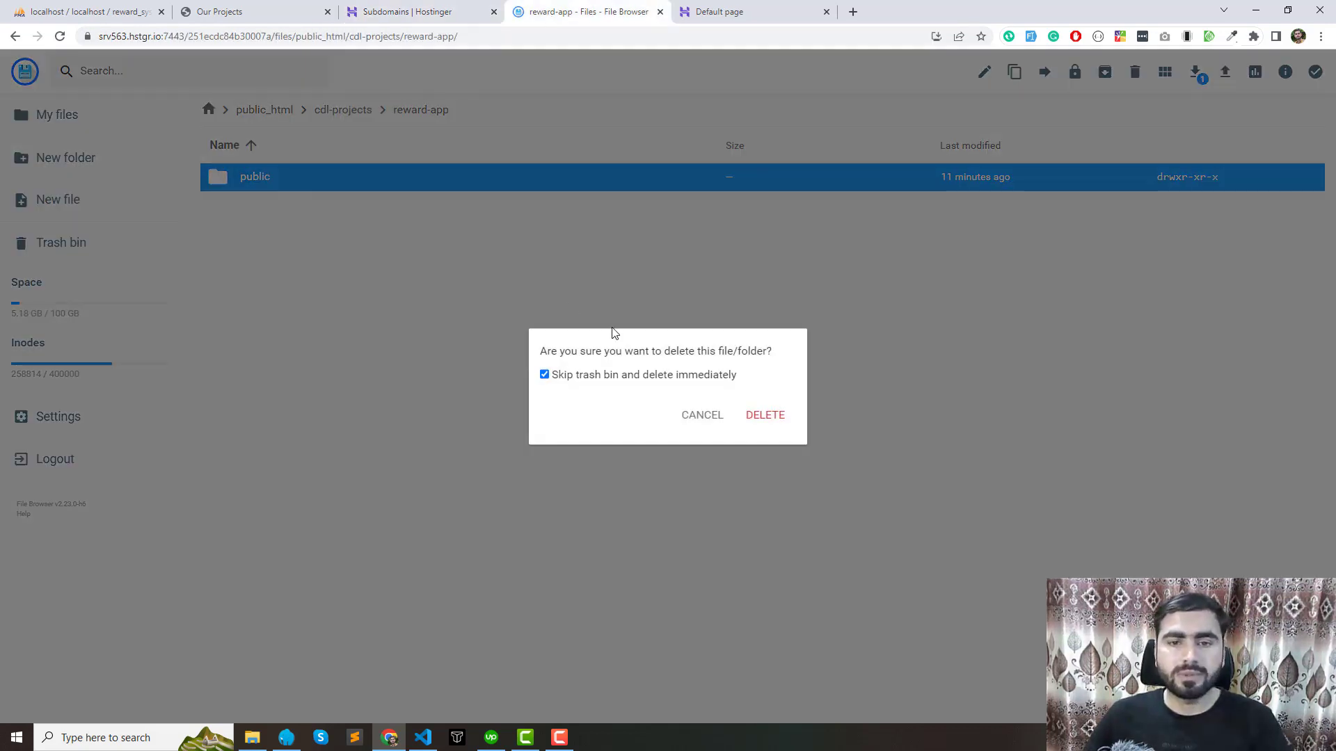
click(775, 418)
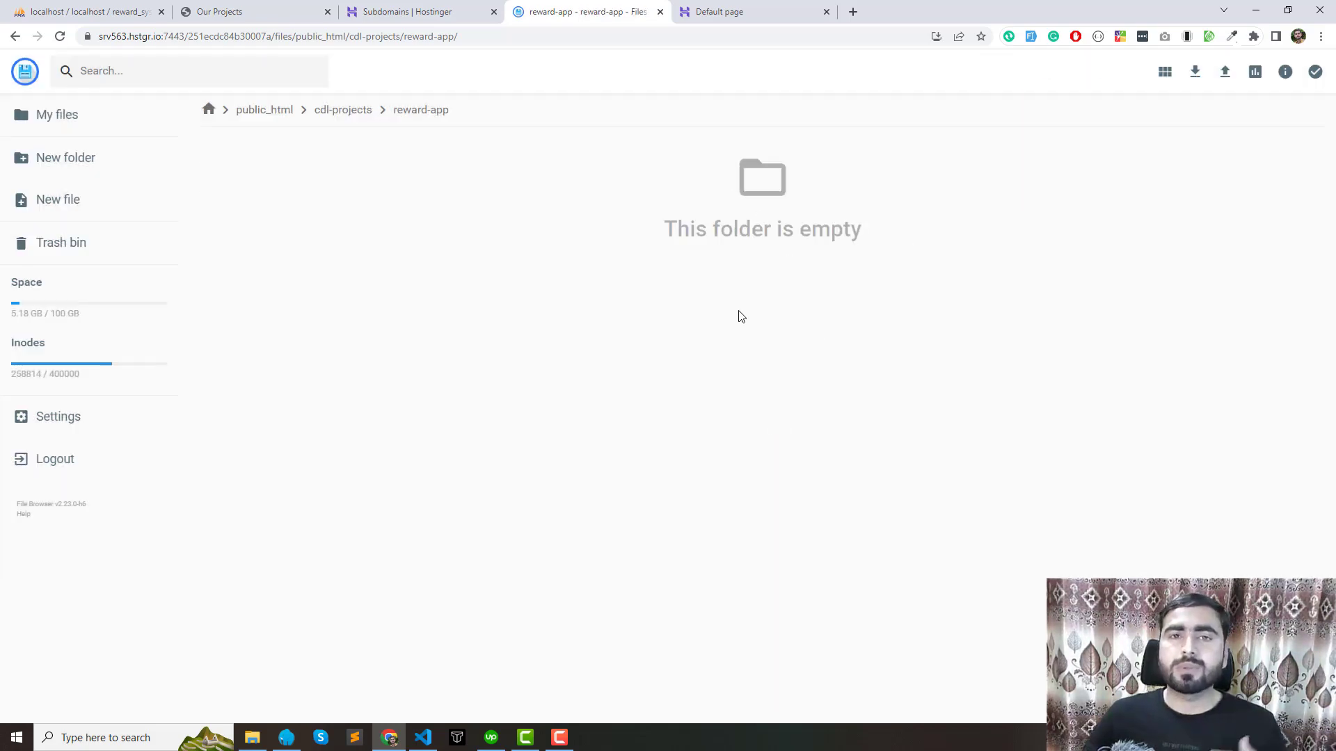
Start an upload into the hosted reward-app folder, and switch to the local reward_system folder in File Explorer
click(1225, 73)
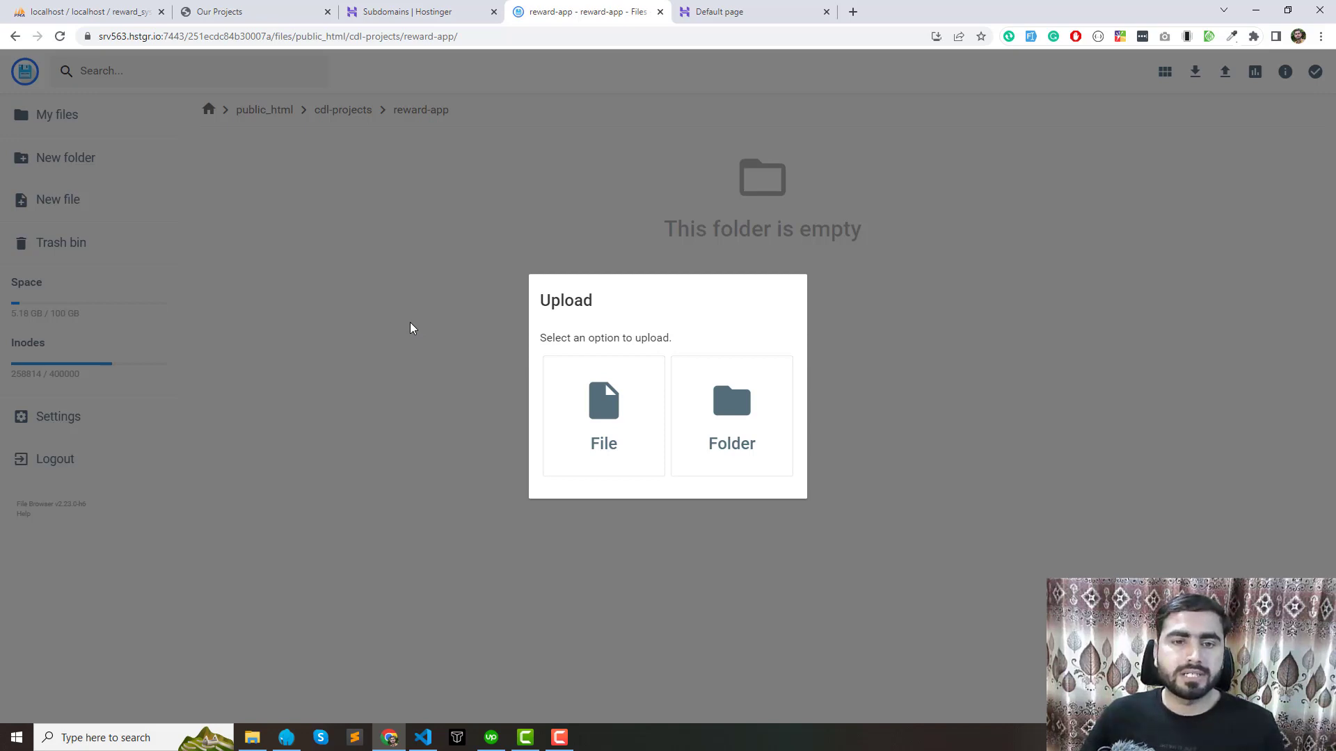
key(alt+Tab)
key(alt+Tab)
key(alt+Tab)
key(alt+Tab)
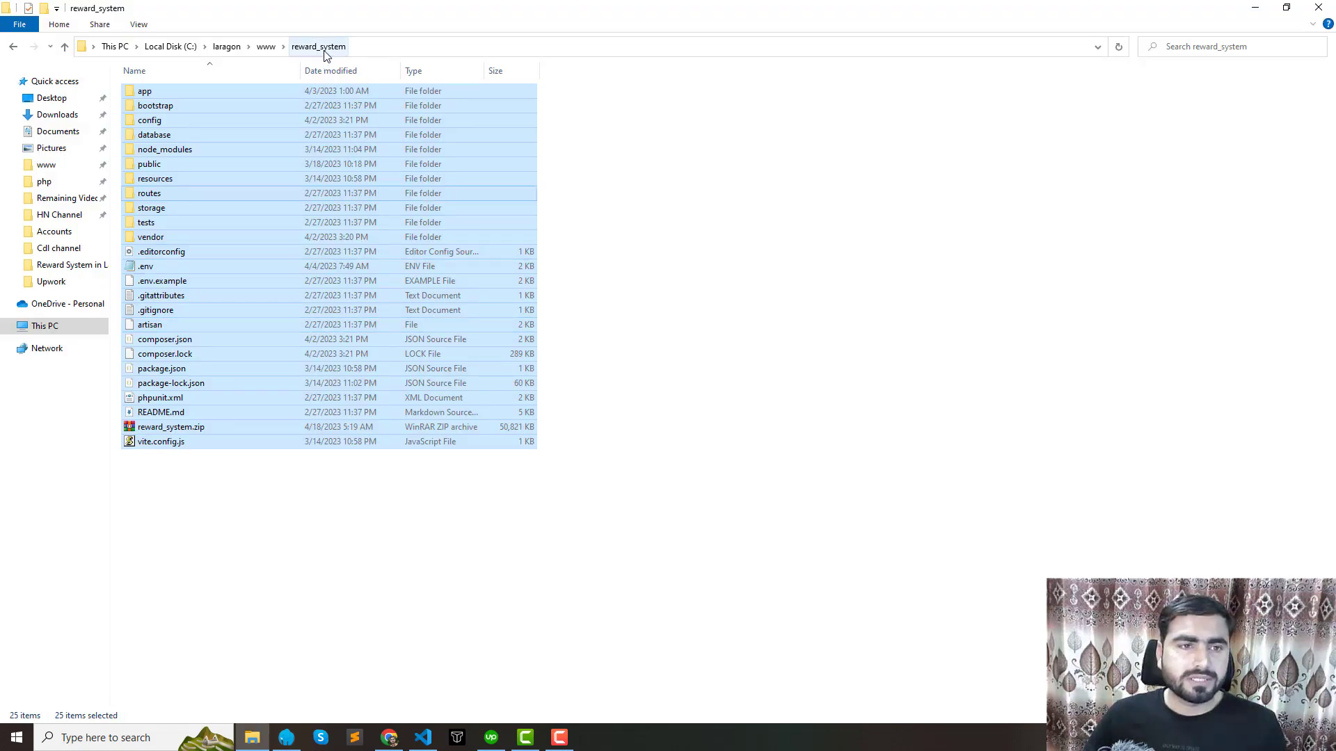
Look over the local reward_system project, locate it within the laragon www directory, and reopen it
click(319, 47)
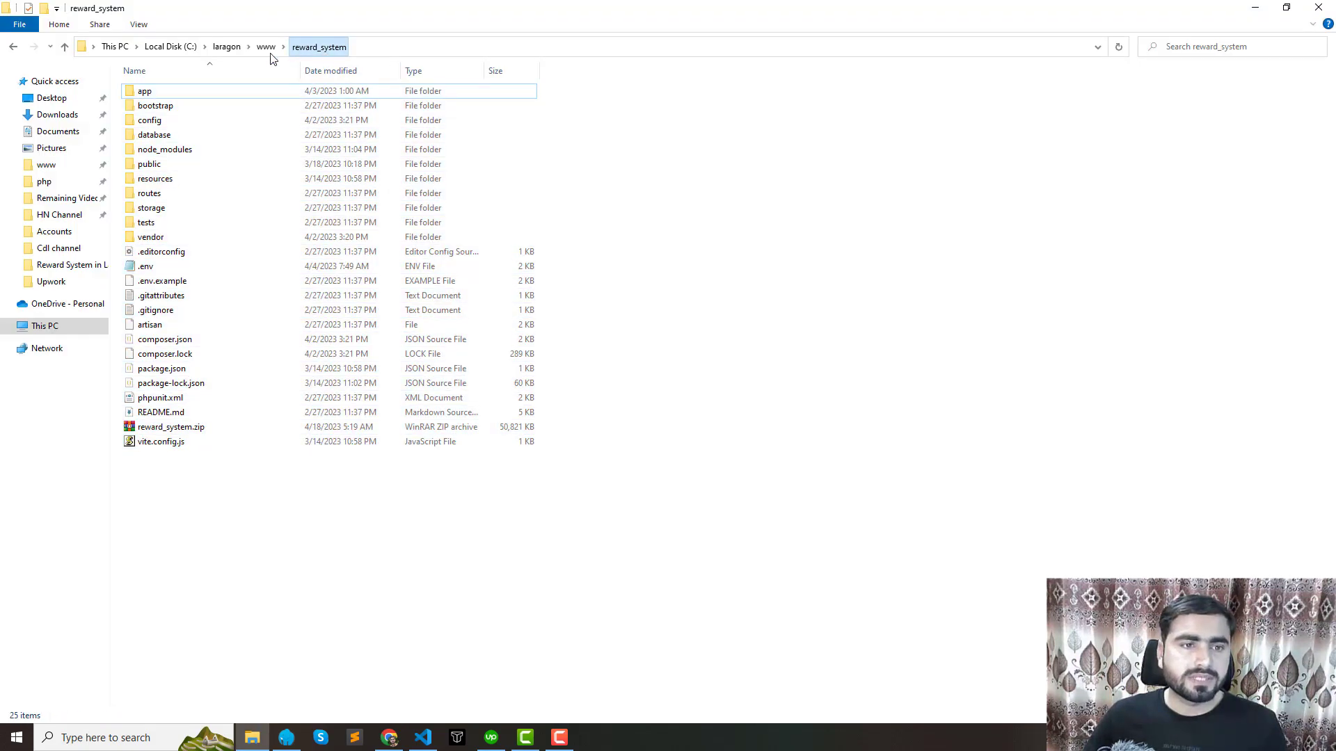
click(169, 183)
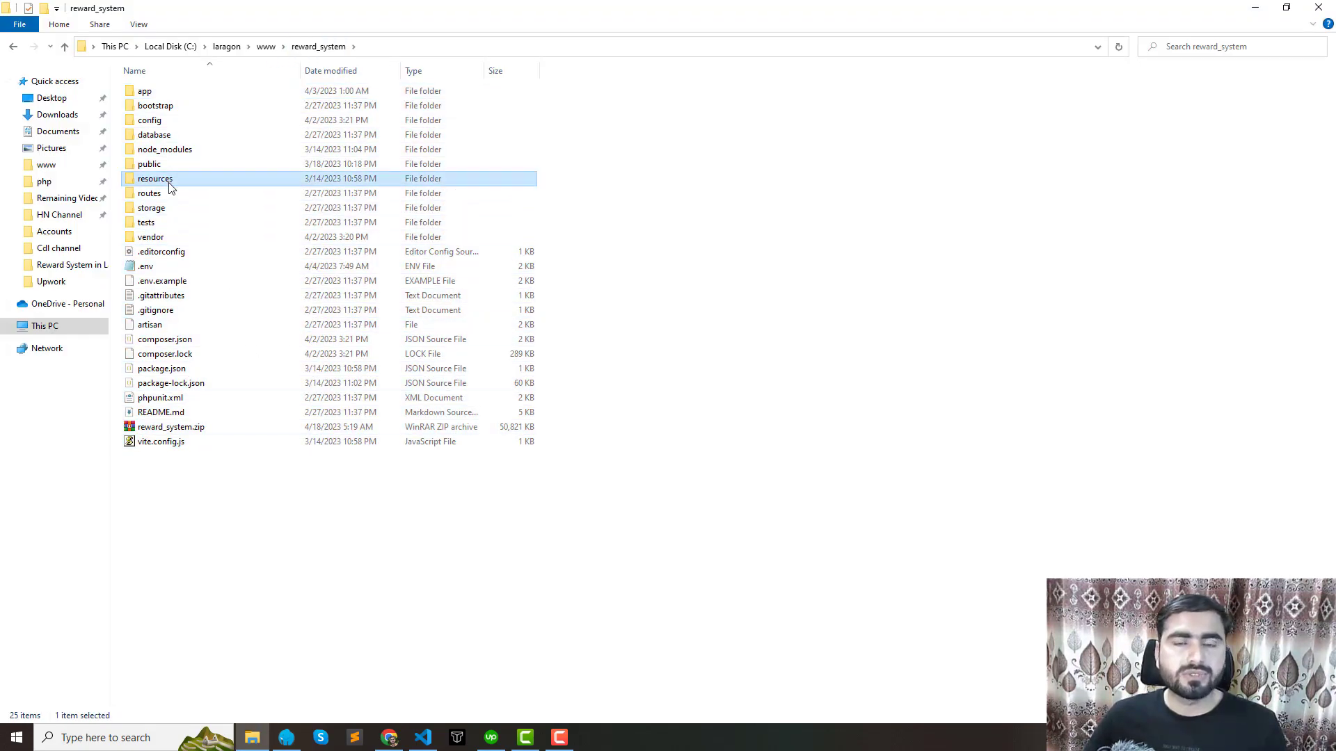
click(265, 46)
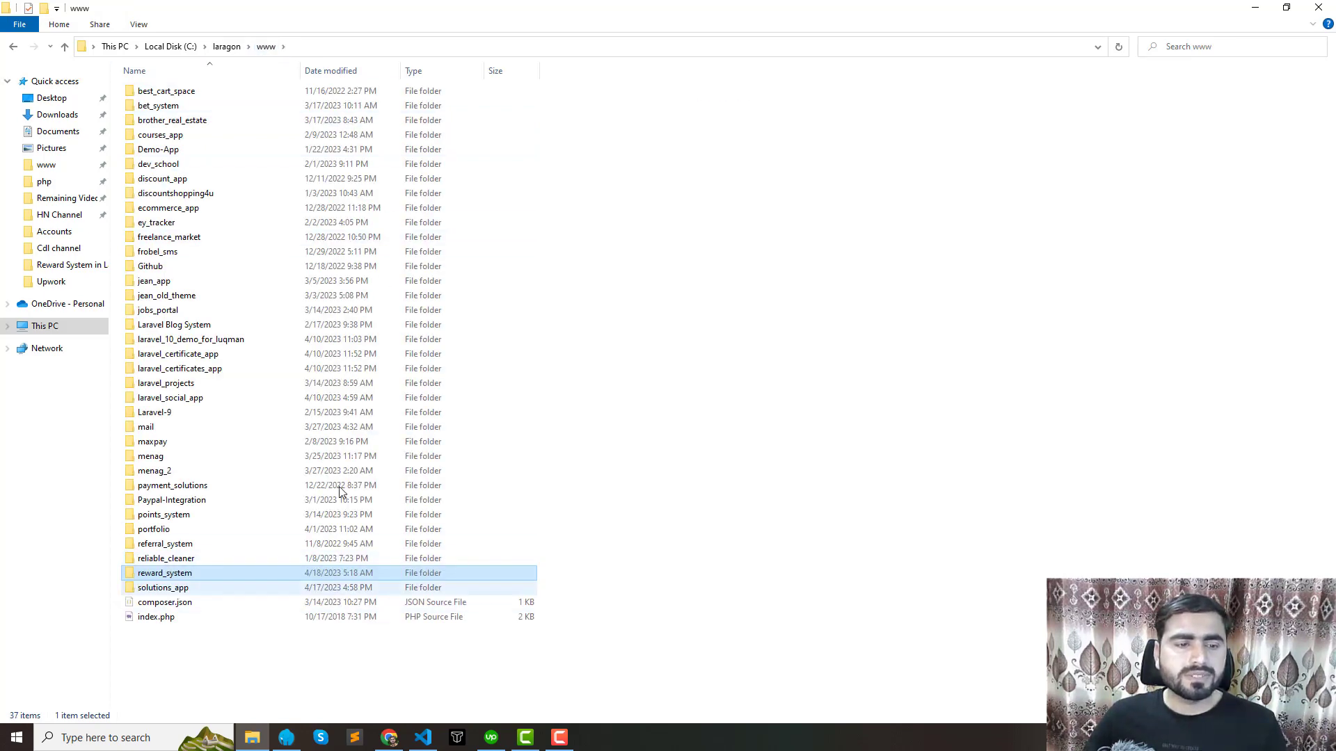
right_click(178, 577)
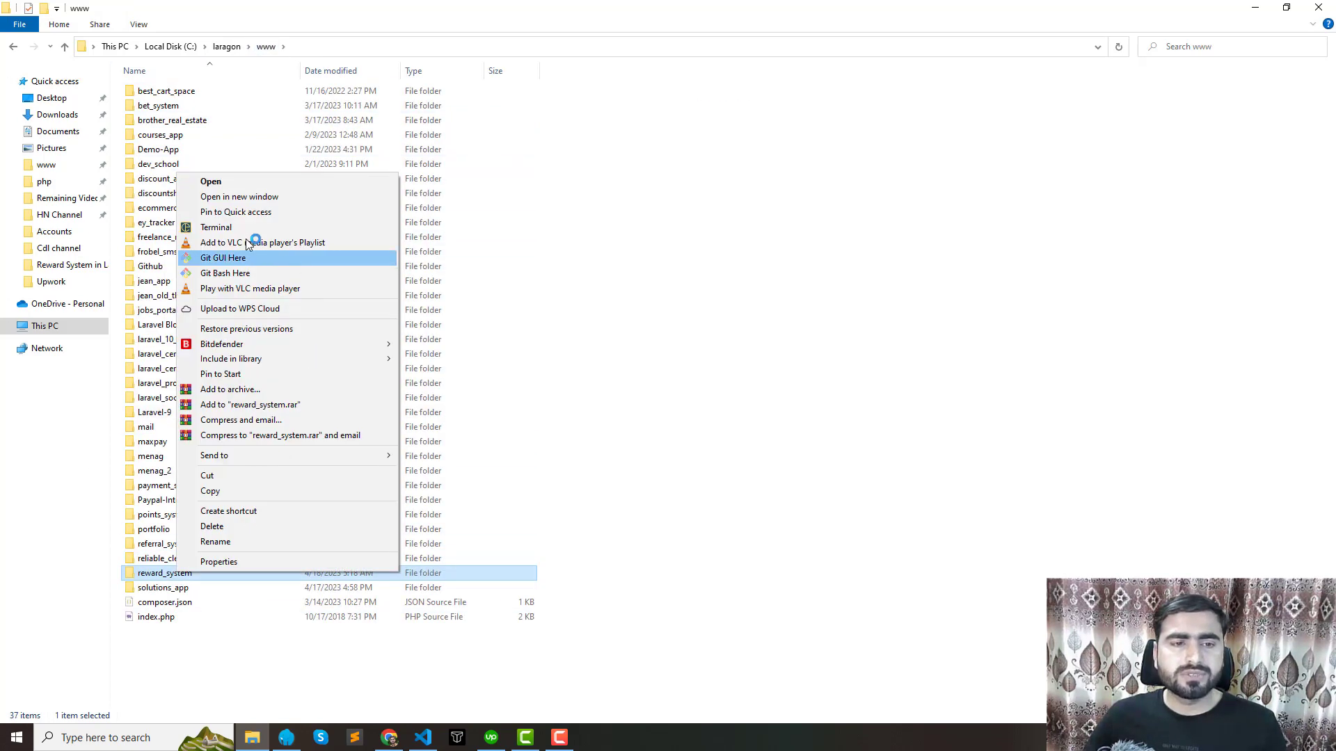
click(156, 578)
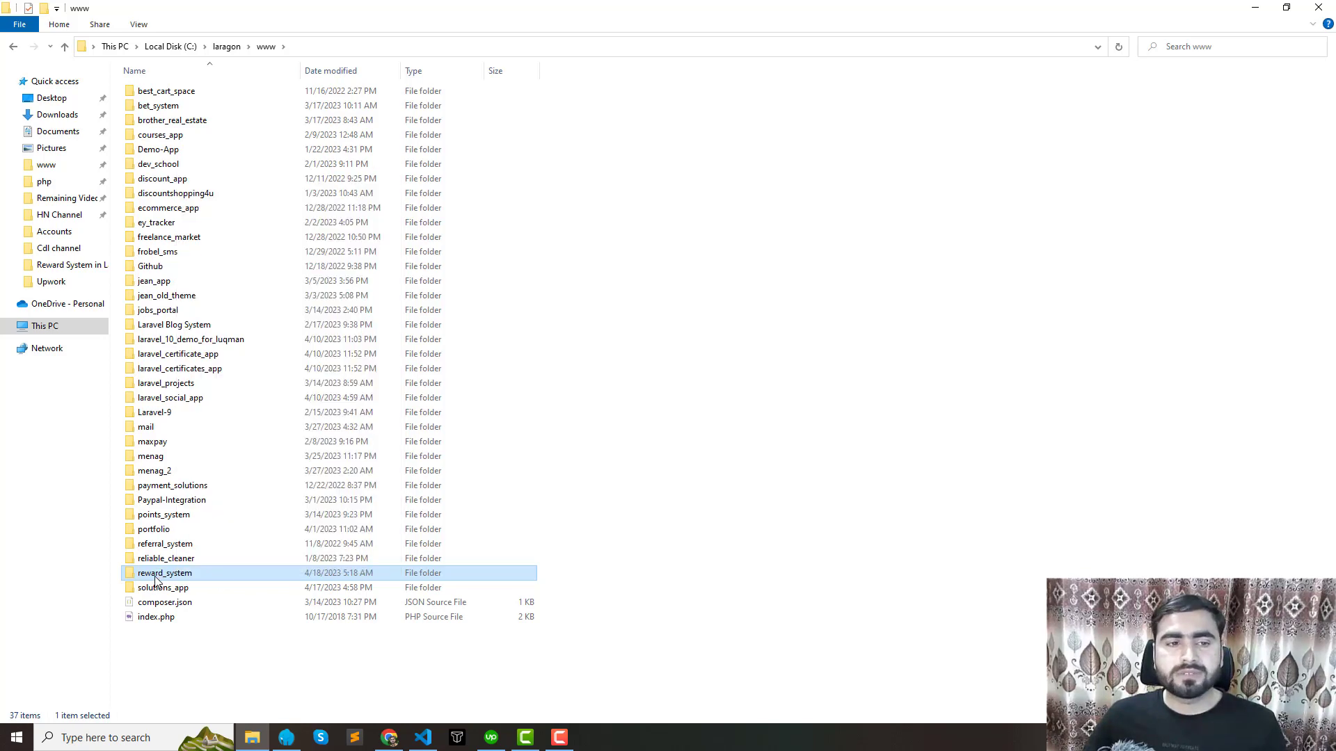
double_click(155, 576)
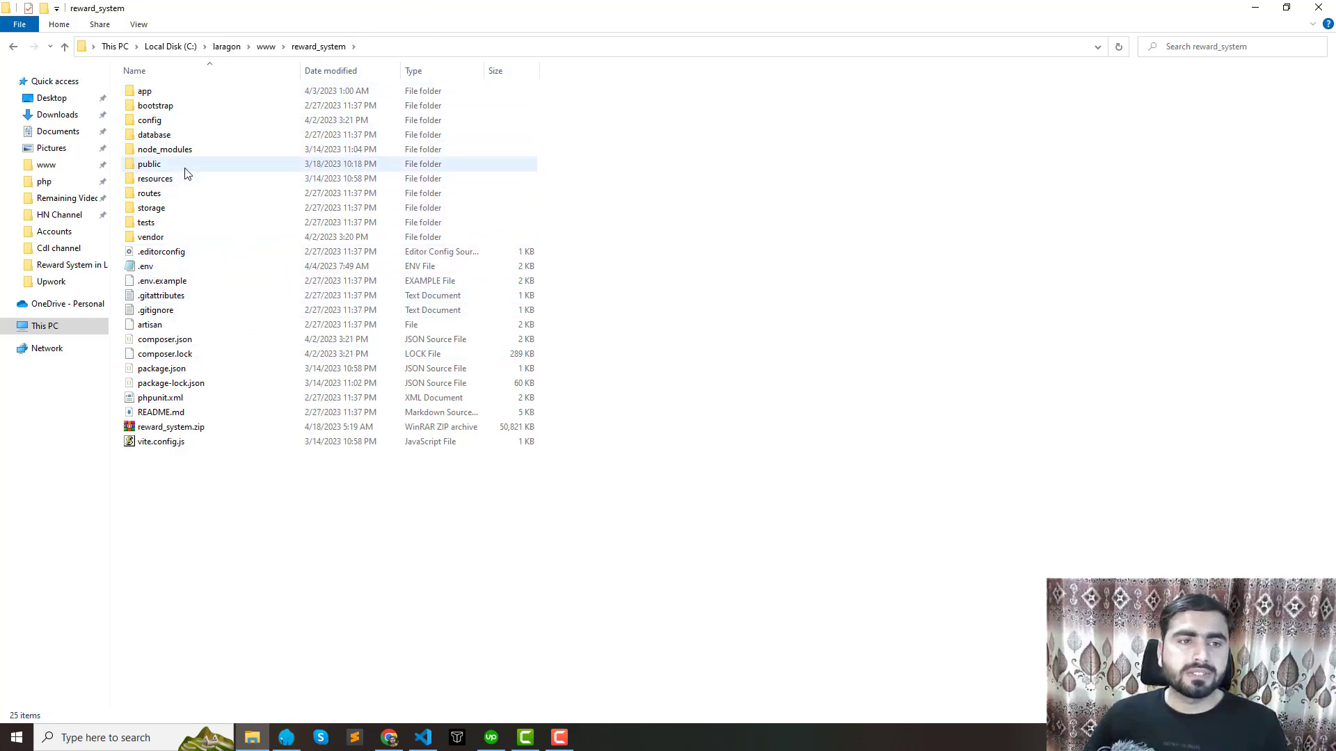
key(ctrl+a)
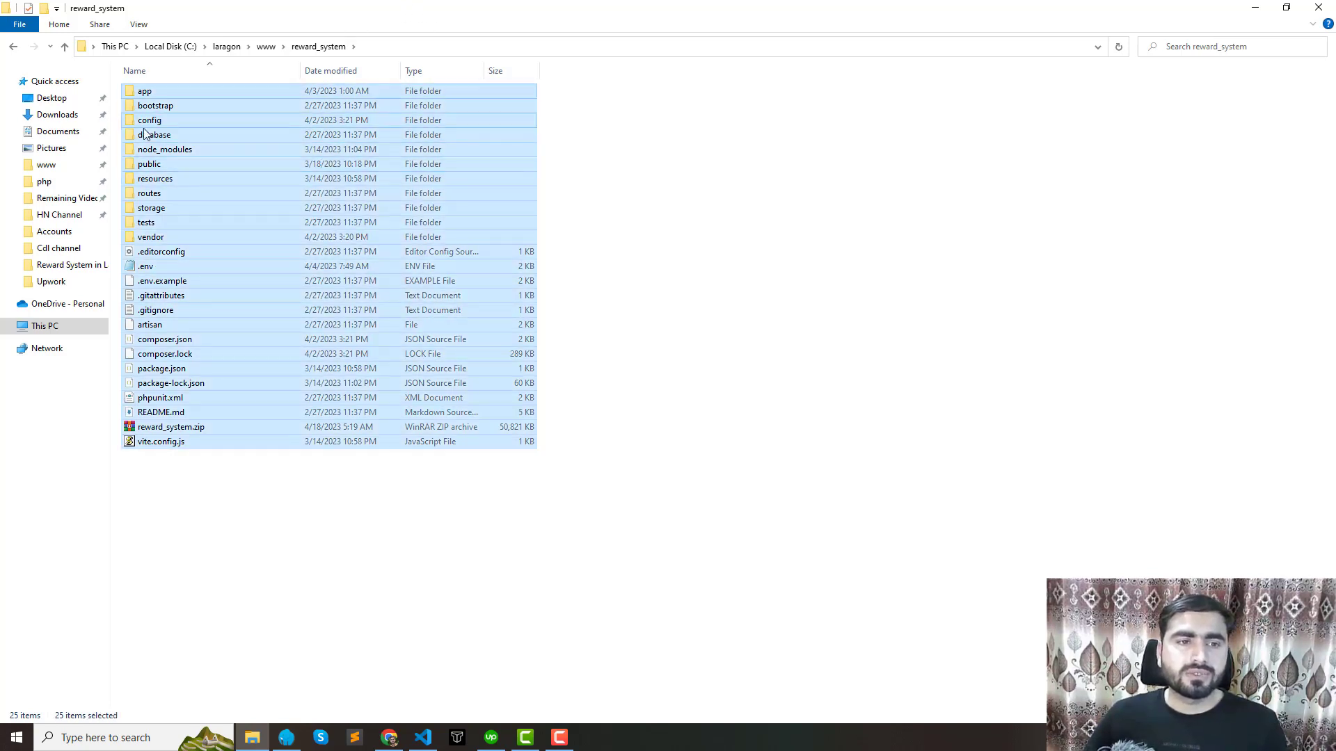
ctrl+click(149, 428)
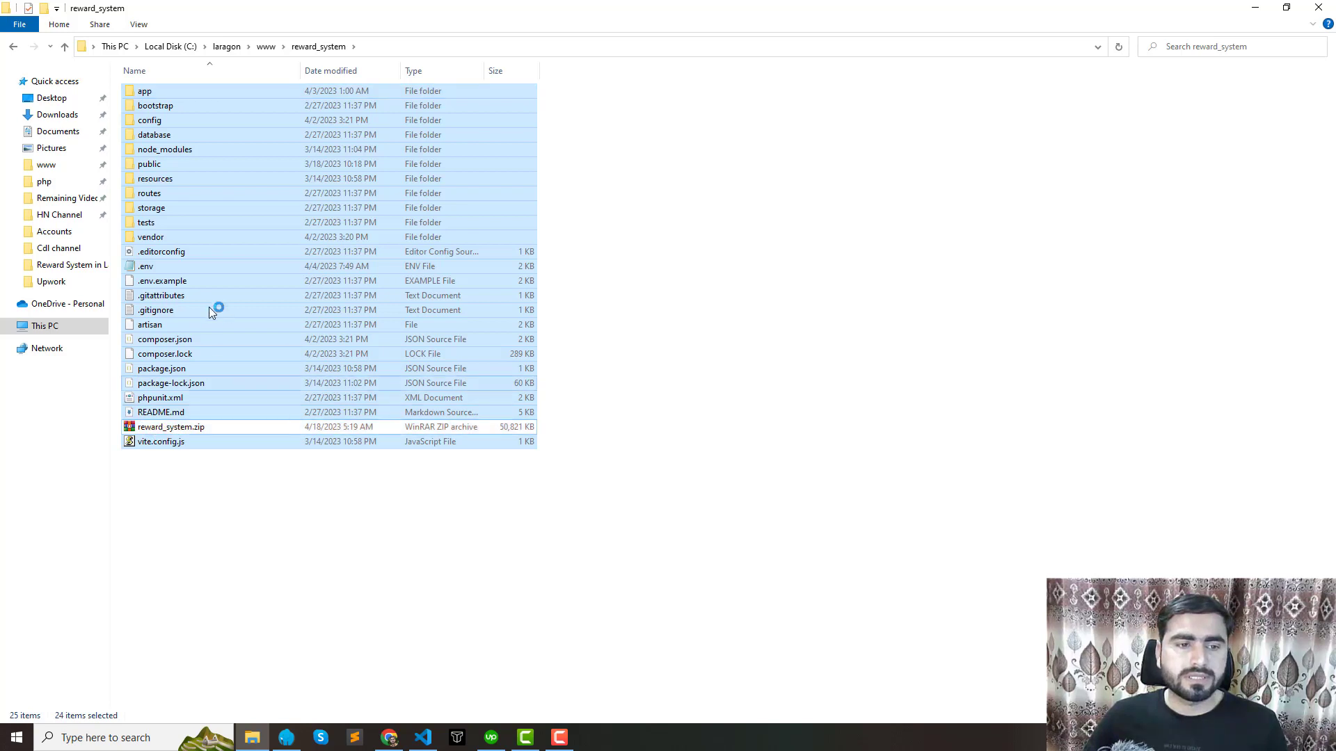
right_click(149, 210)
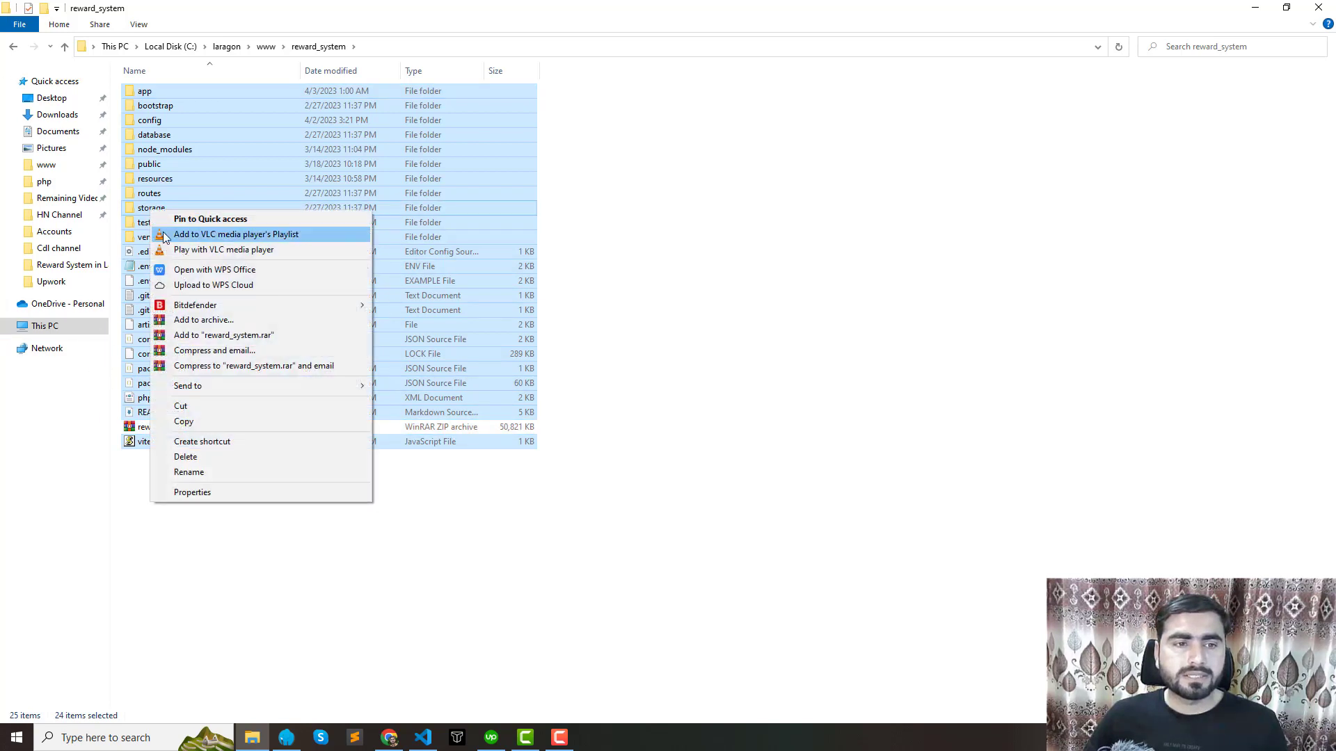
click(206, 320)
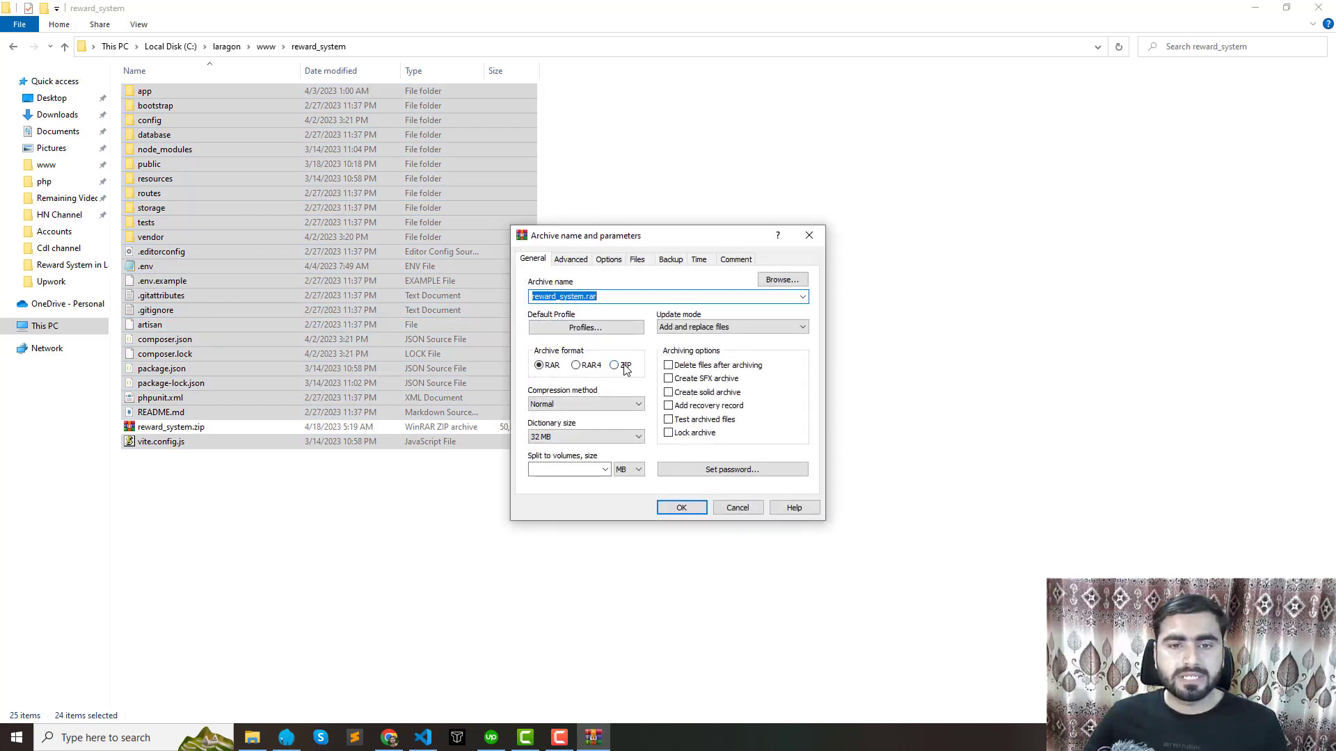
click(615, 366)
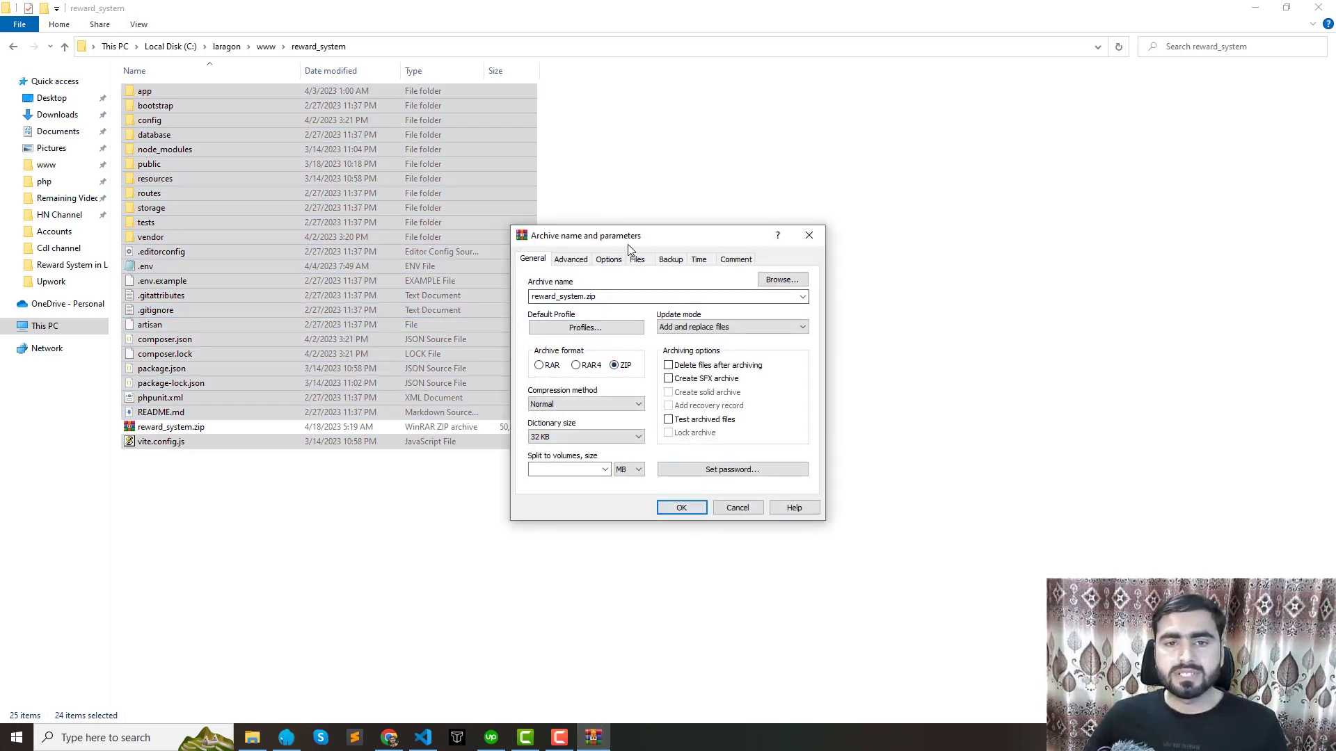
drag(632, 240, 736, 222)
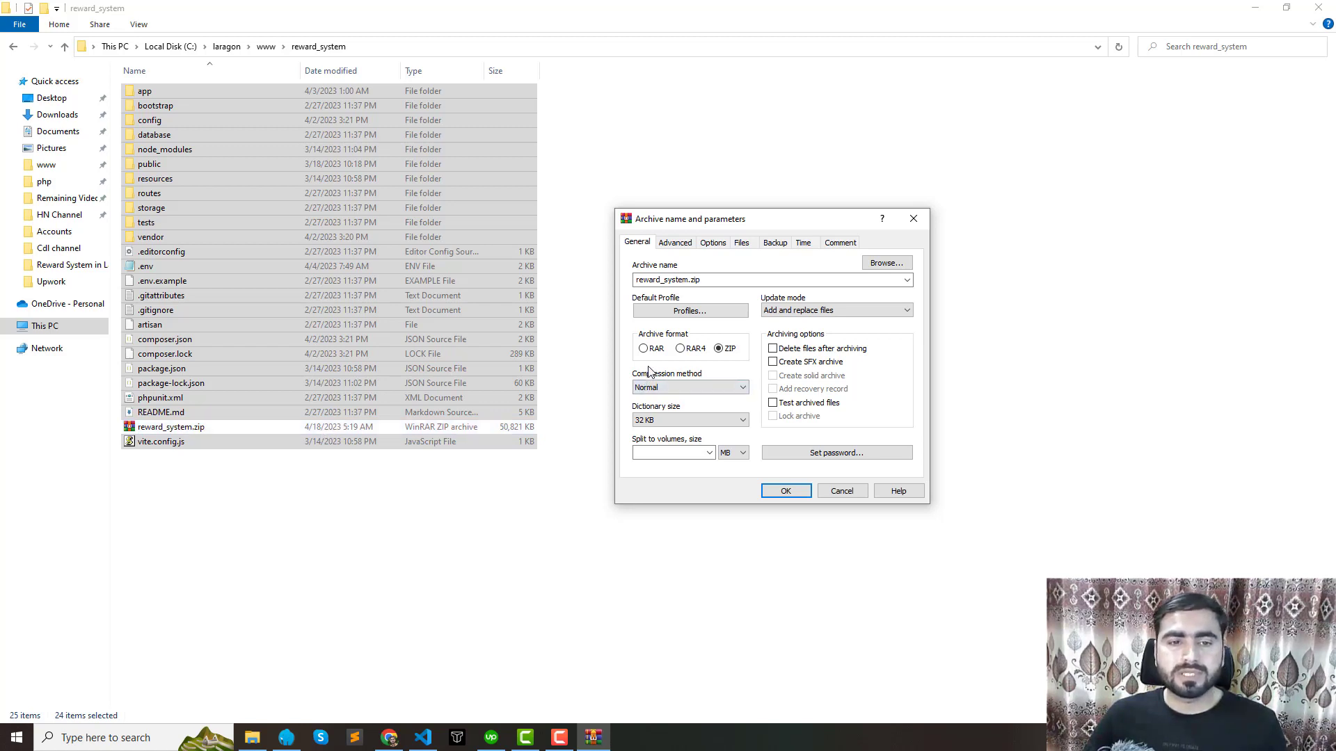
click(839, 487)
click(719, 218)
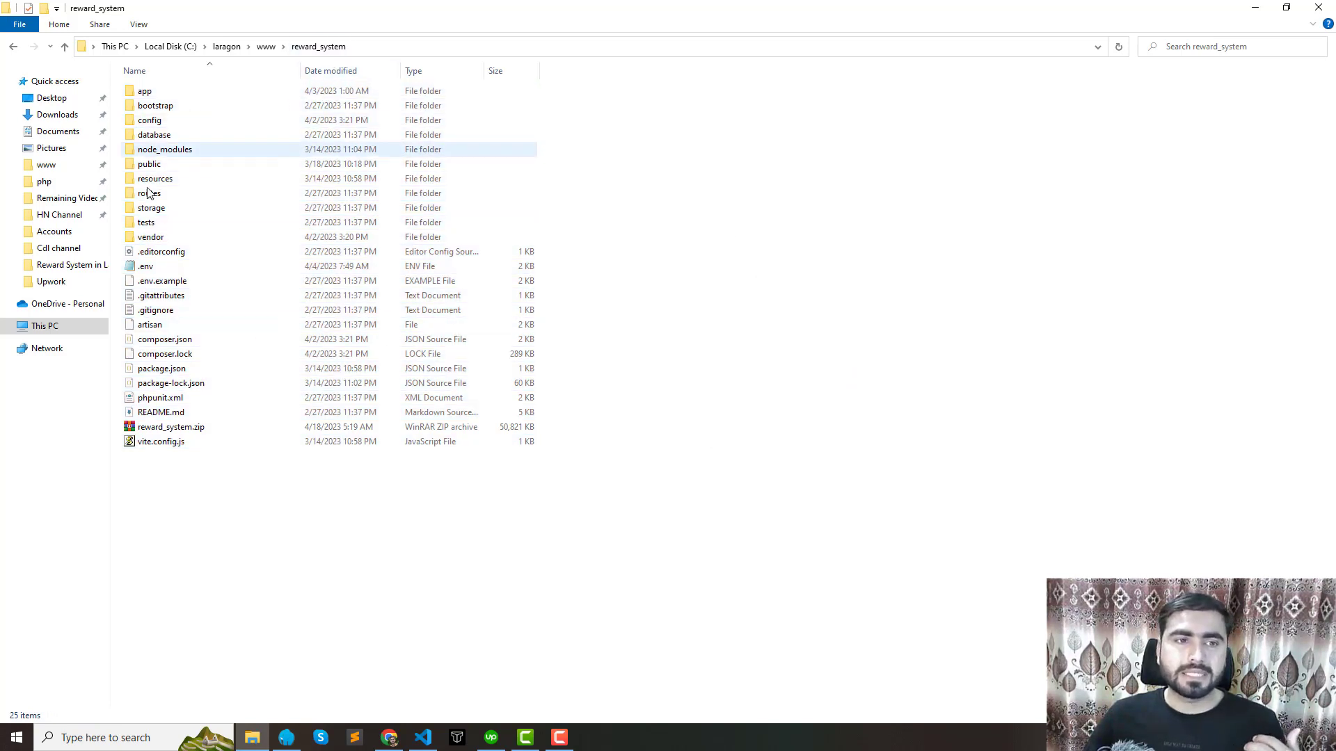
drag(600, 123, 506, 524)
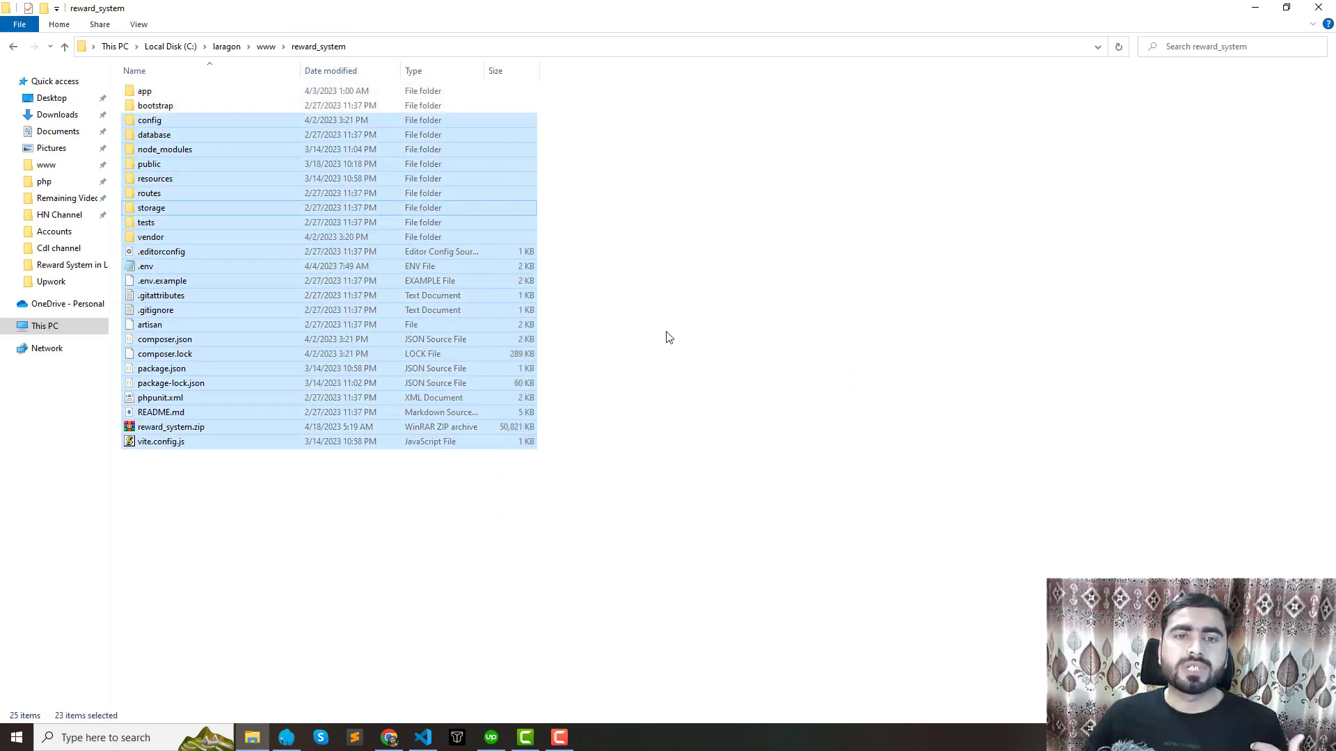
click(677, 325)
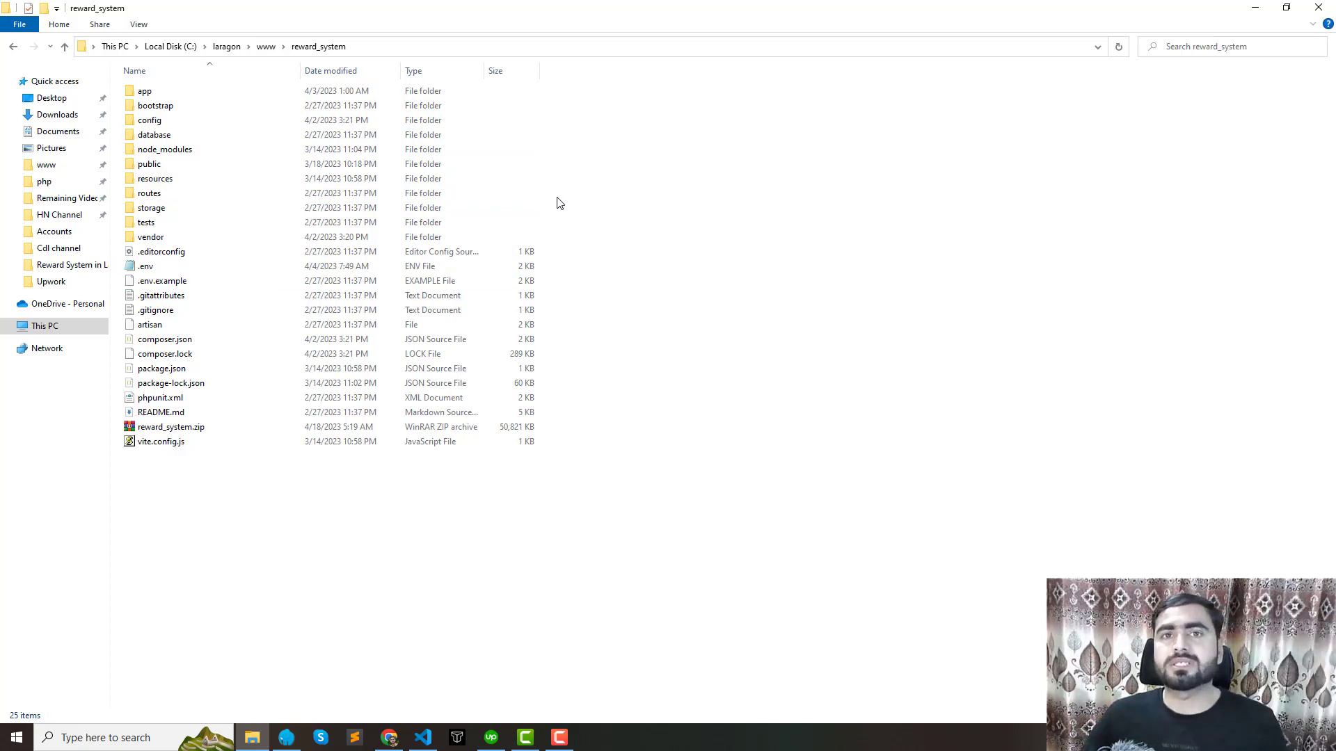
Upload reward_system.zip from the local laragon/www/reward_system folder to the hosted reward-app folder
click(202, 434)
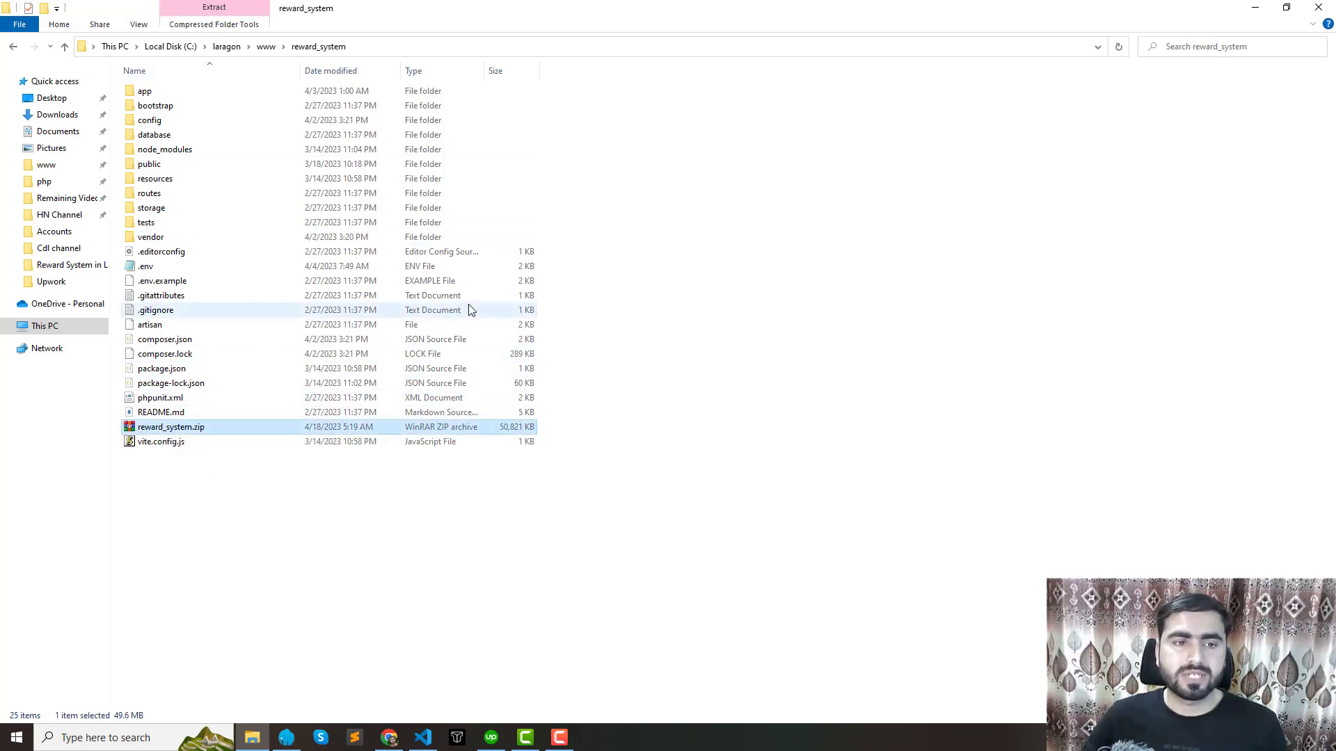
key(alt+Tab)
click(607, 407)
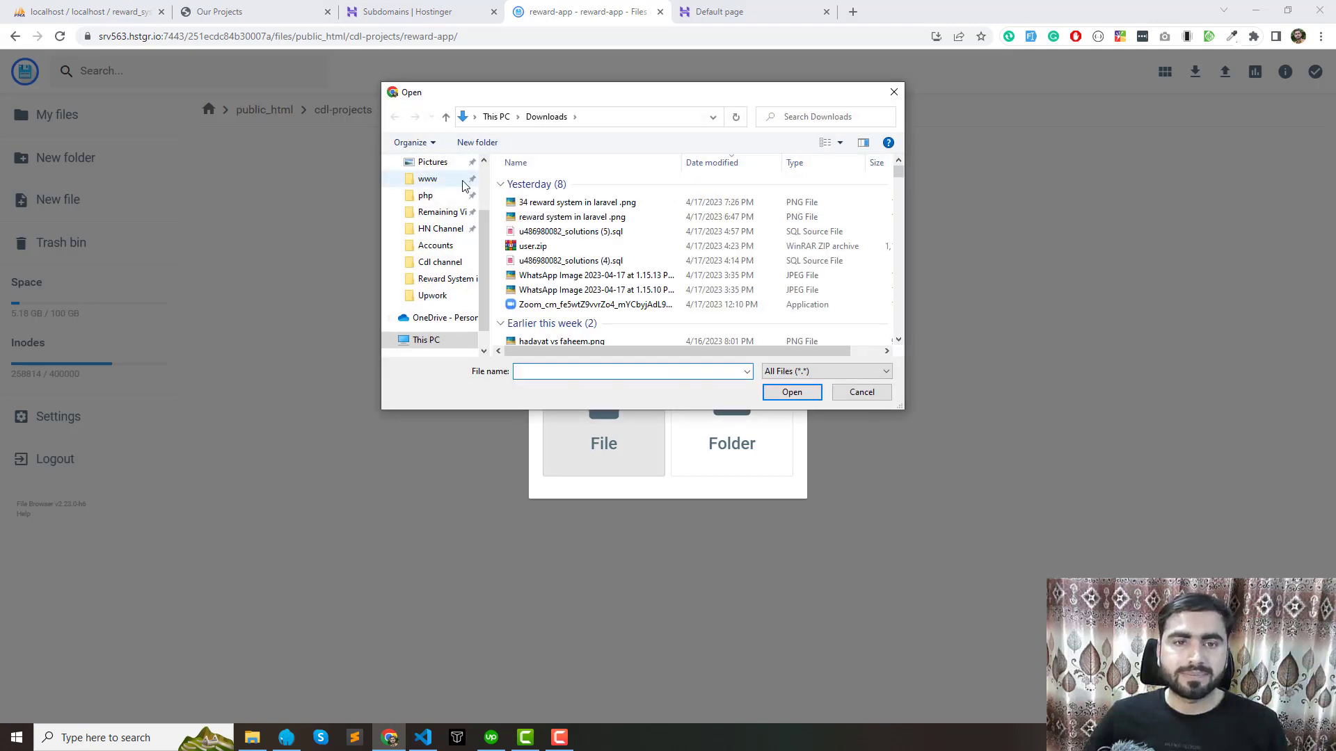
click(427, 180)
scroll(536, 221, down, 5)
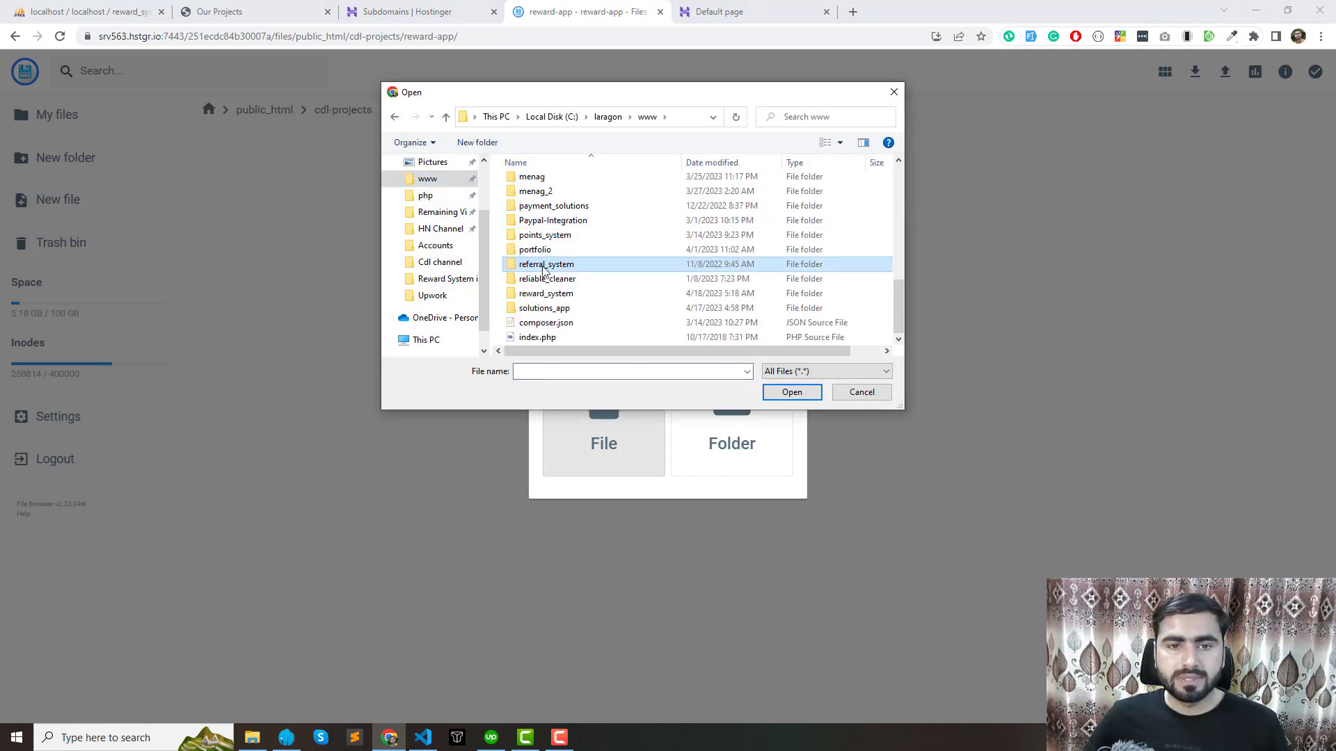
double_click(544, 296)
scroll(549, 306, down, 3)
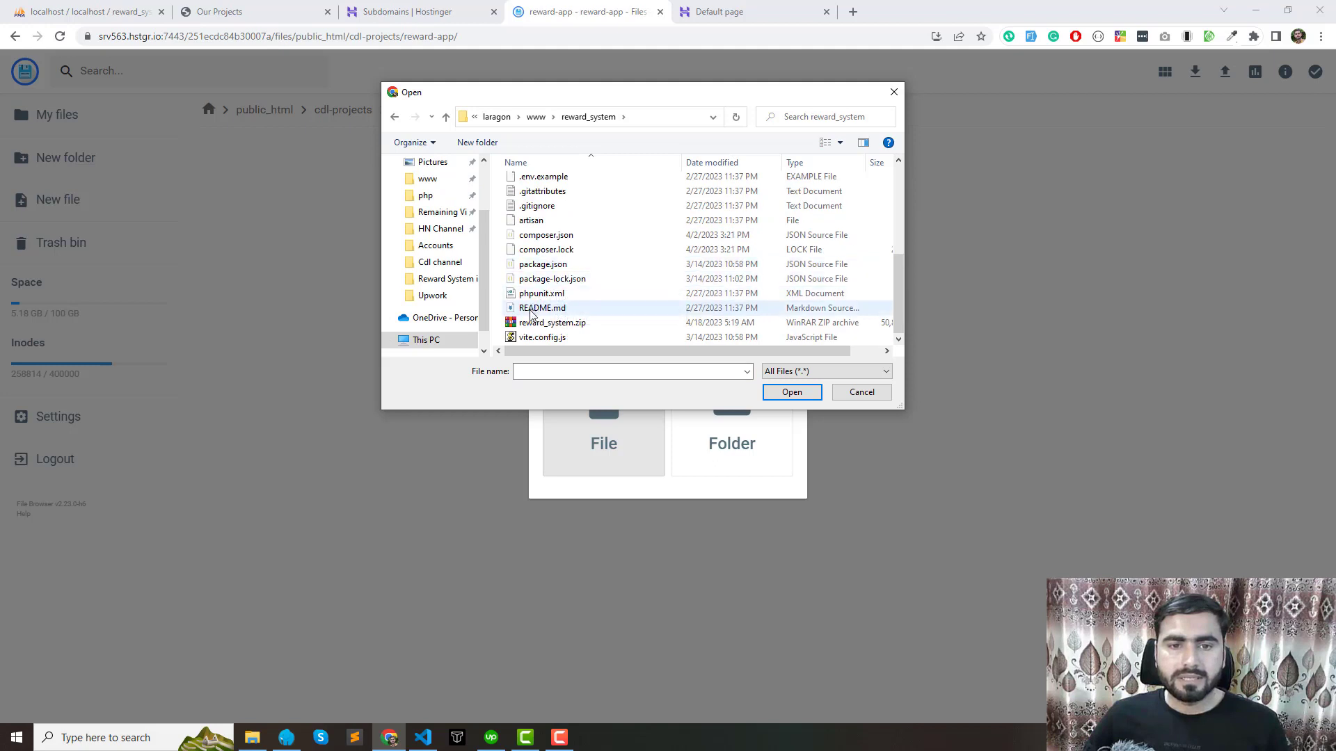
click(555, 327)
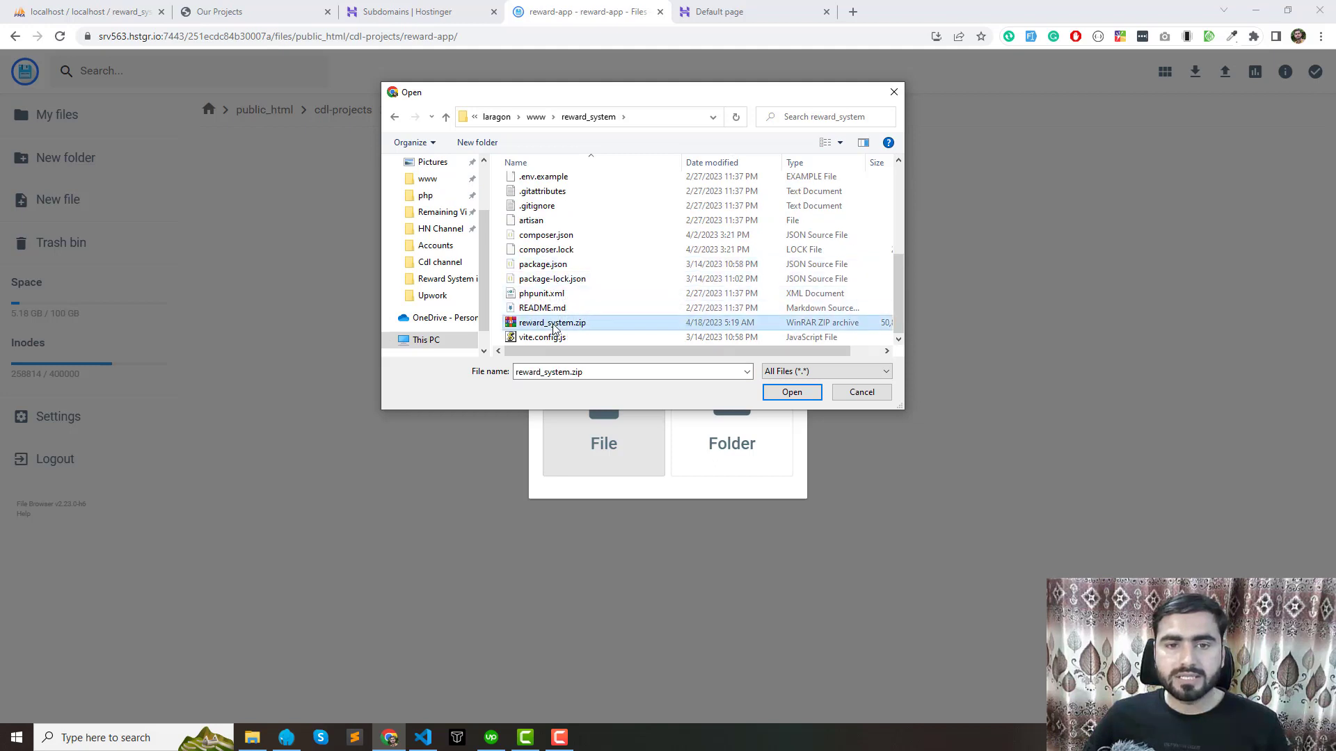
click(792, 392)
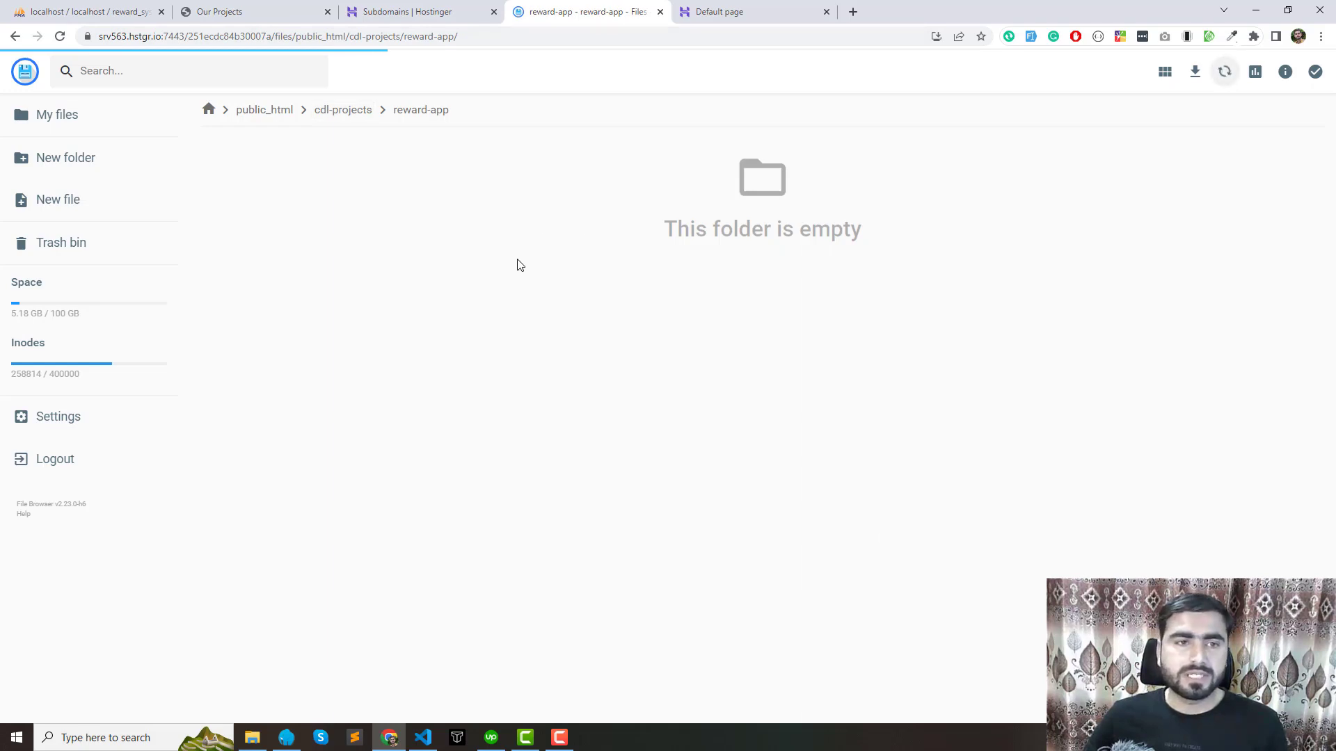
Open Hostinger's MySQL database Management page for cdlcell.com in a new browser tab and switch to it
click(374, 12)
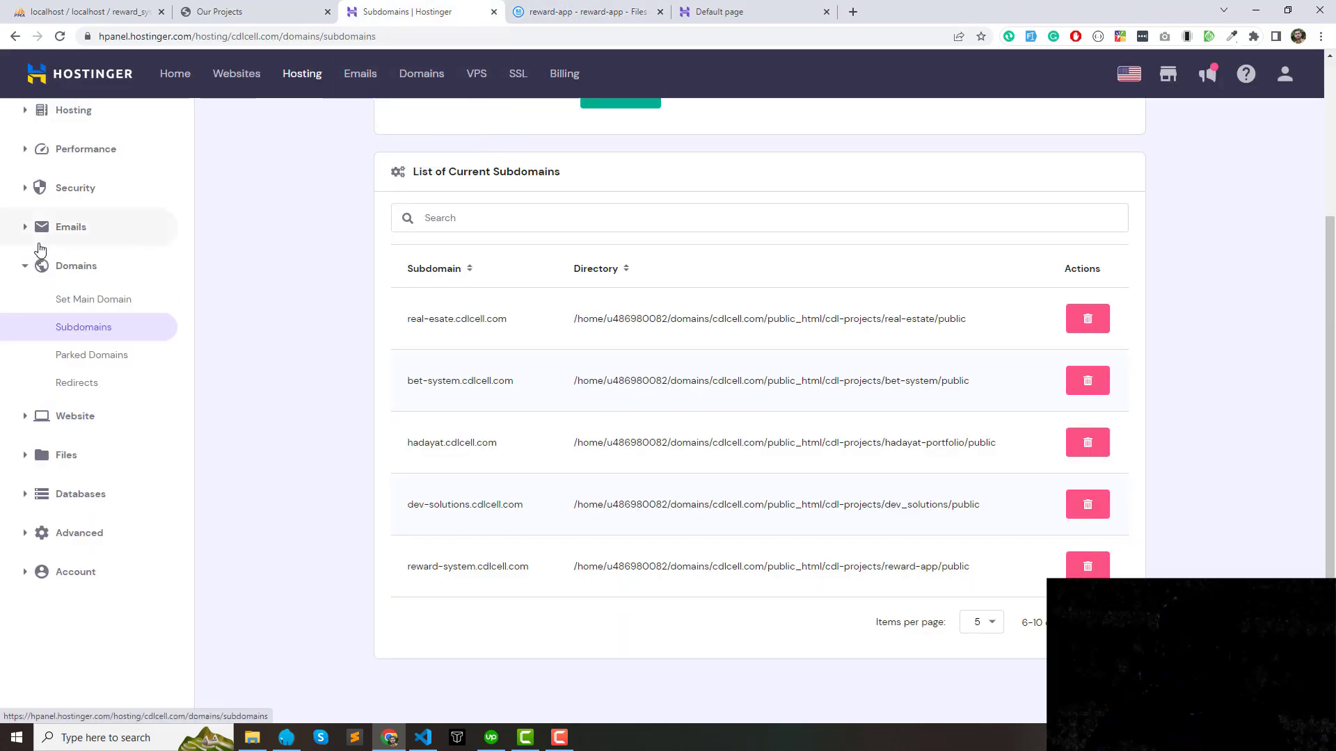
click(26, 272)
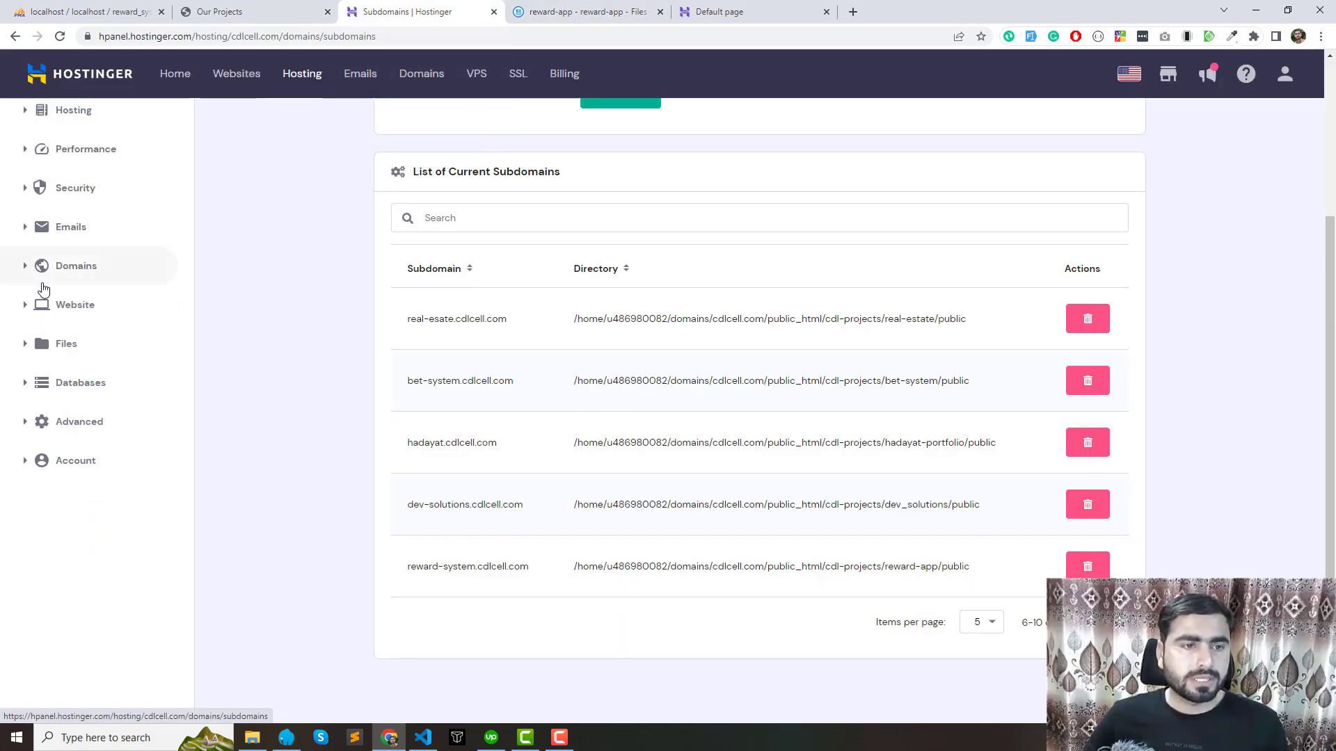
scroll(31, 348, up, 1)
click(26, 456)
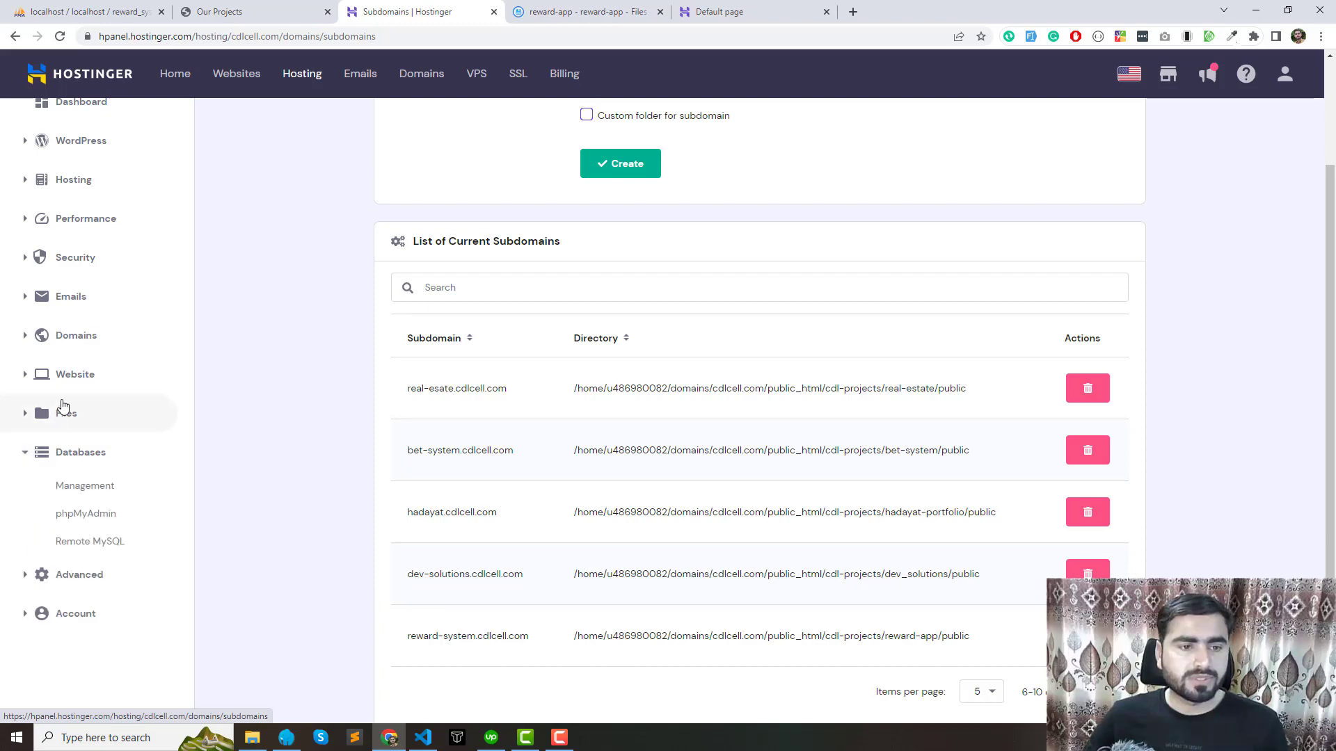
scroll(70, 408, down, 1)
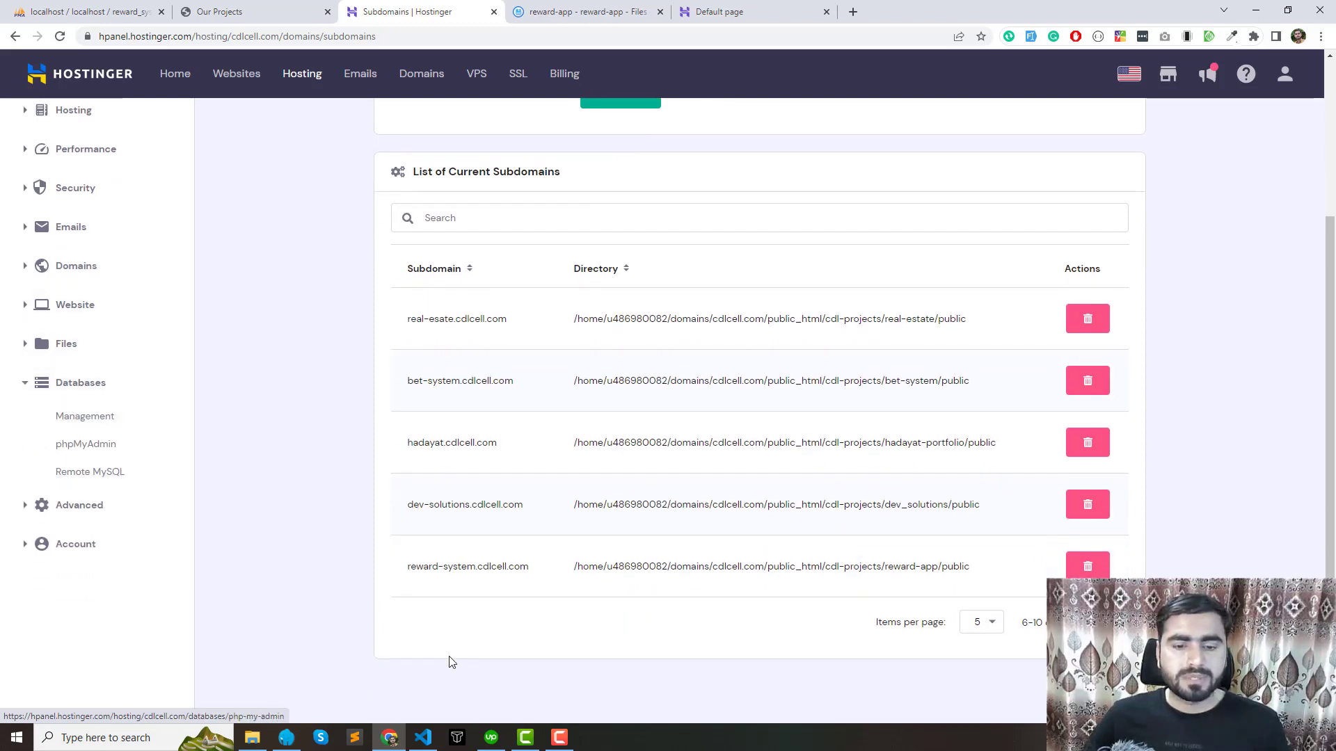
click(560, 736)
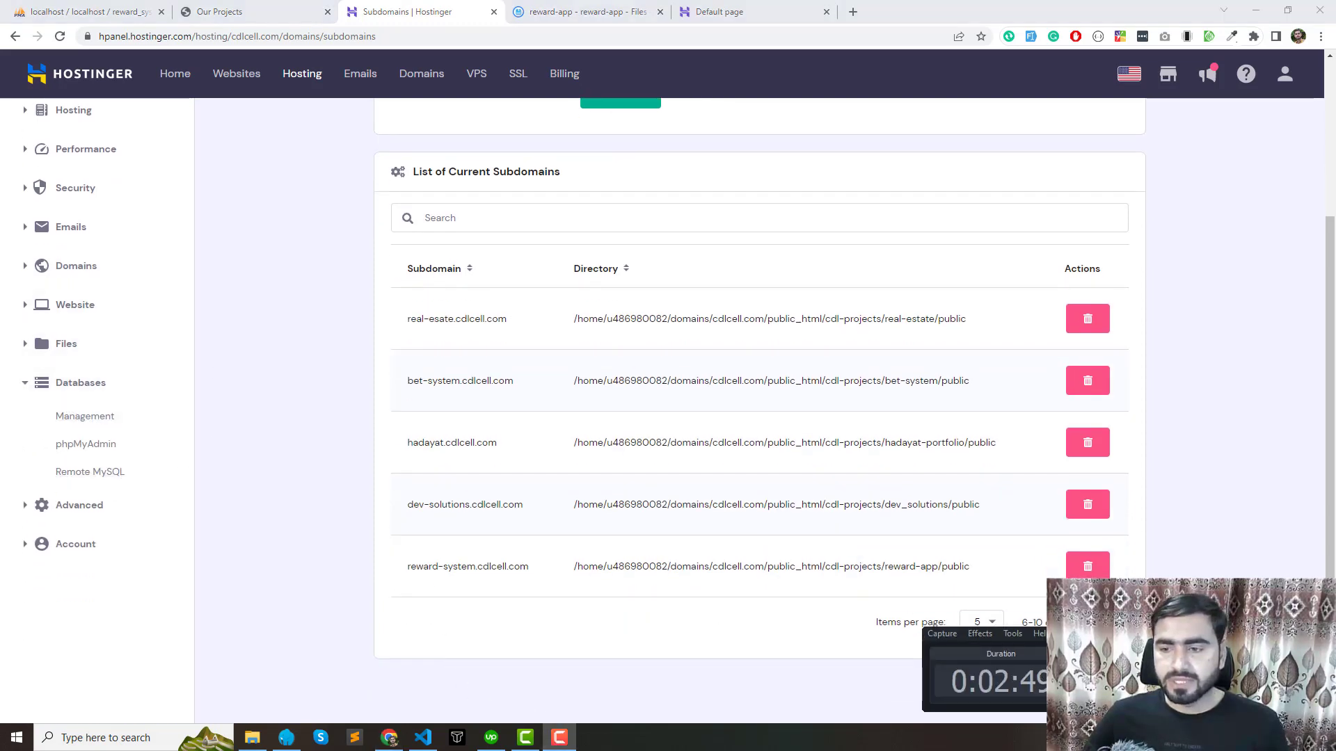
click(515, 416)
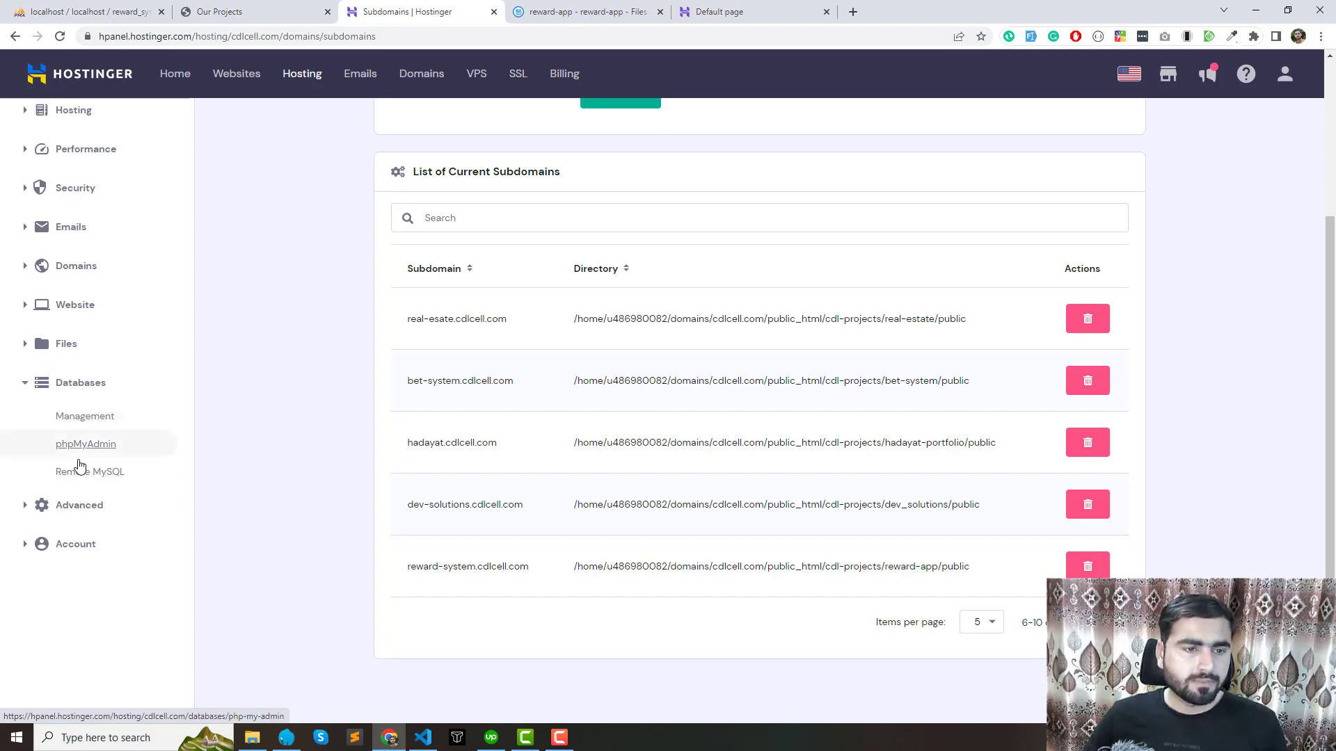
middle_click(95, 426)
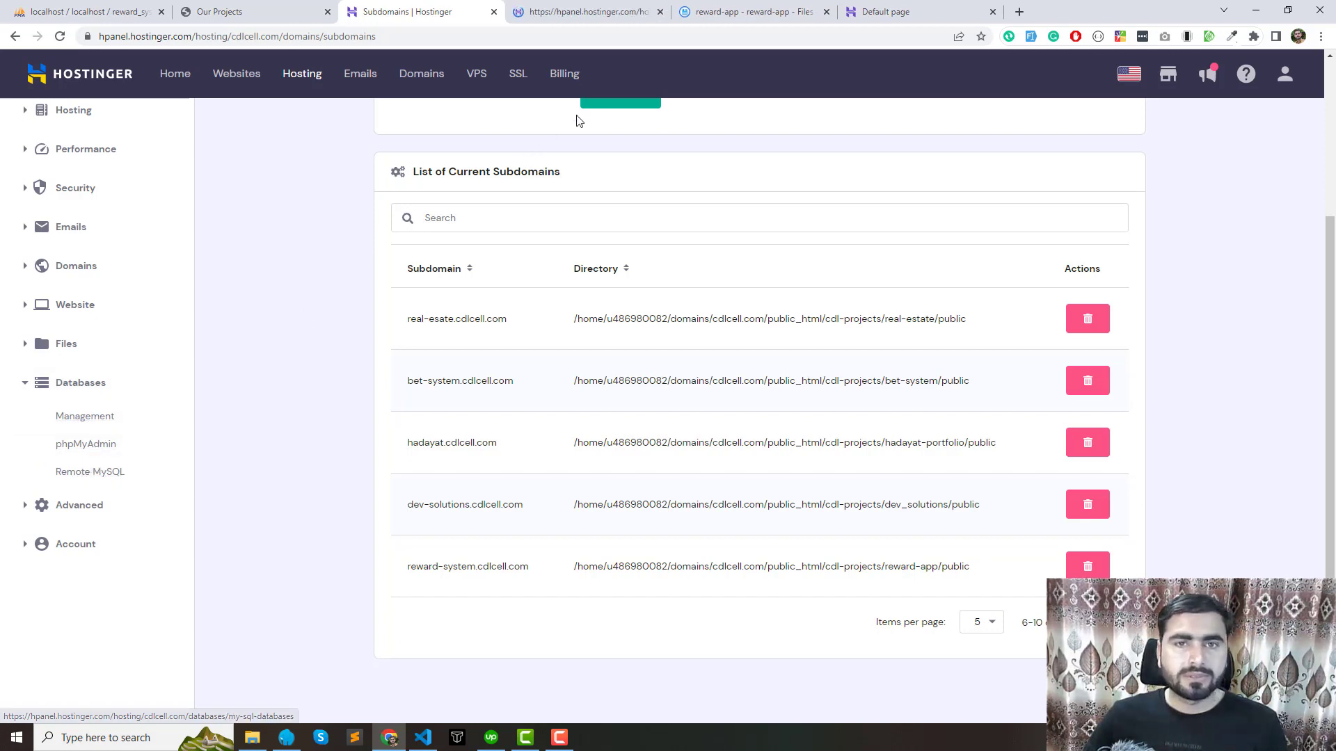
click(584, 11)
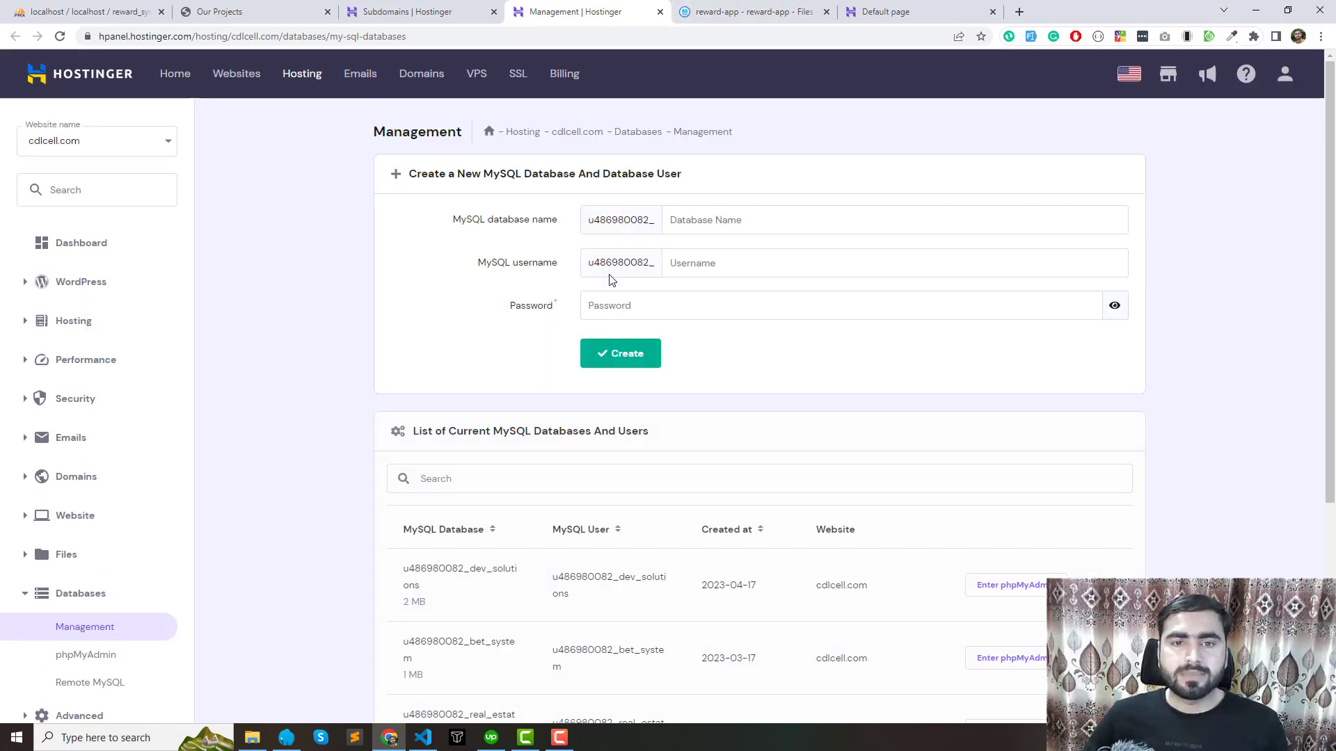
Fill in reward_app as both the name and the username of the new MySQL database
click(748, 221)
text(rew)
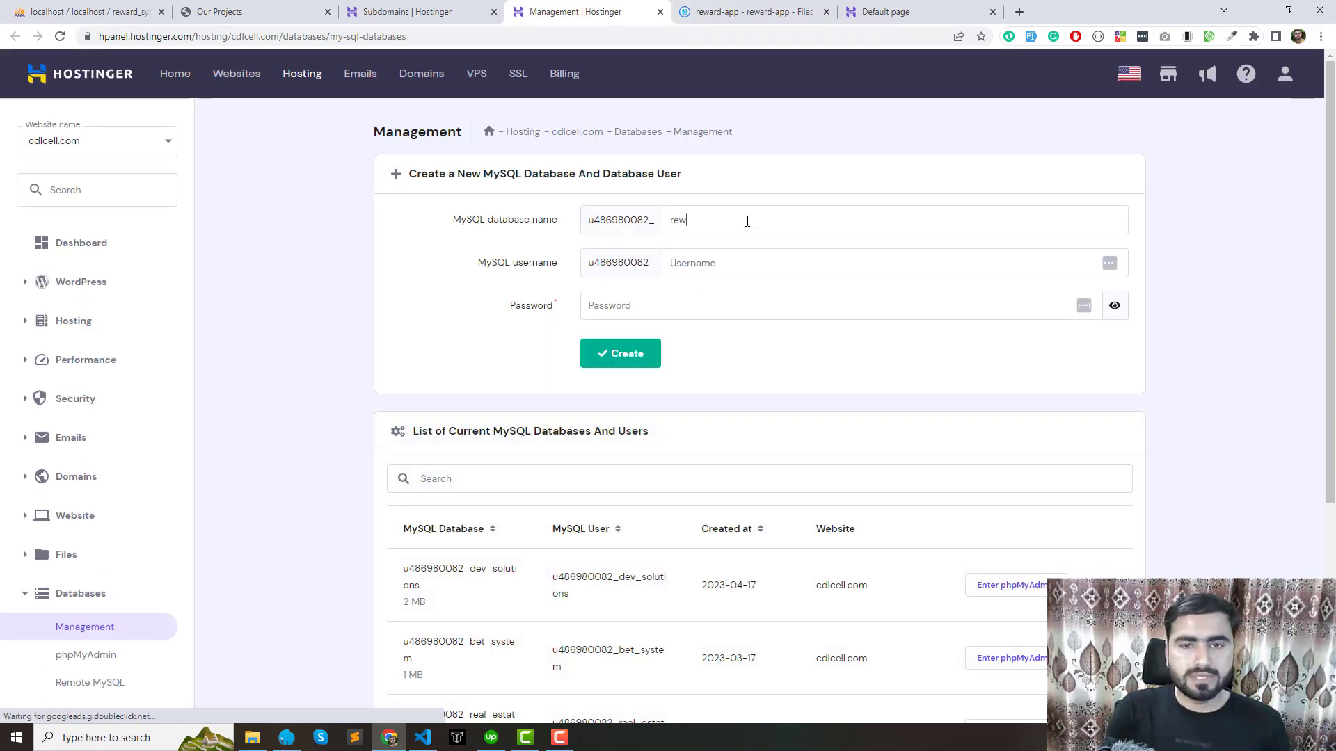
text(ard_app)
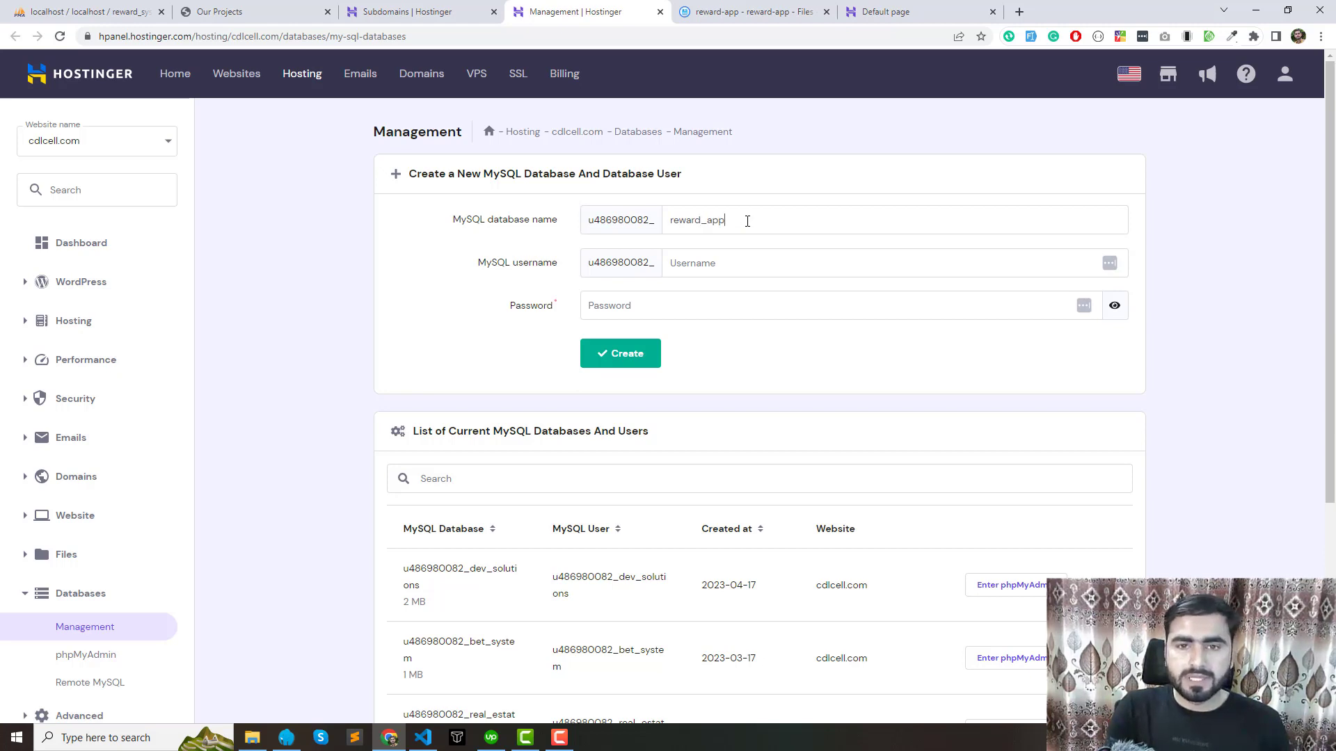
key(ctrl+a)
key(ctrl+c)
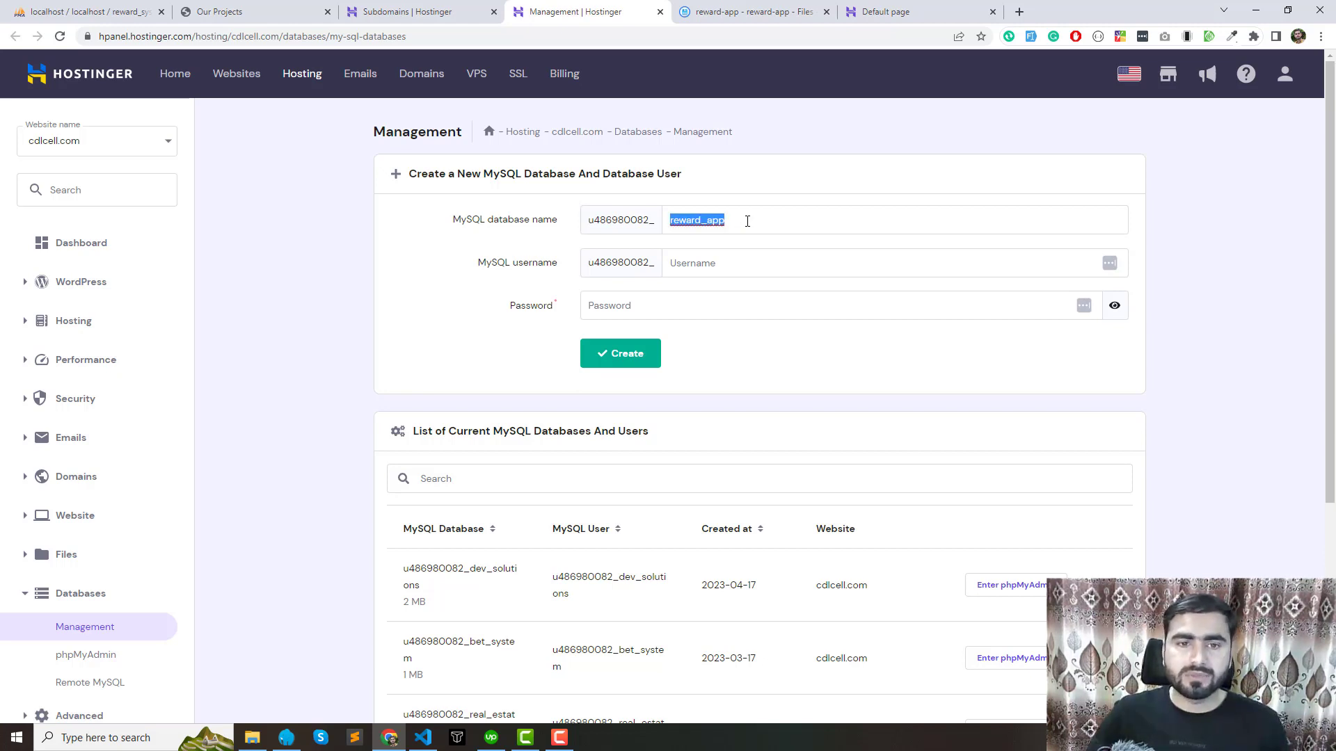
click(722, 265)
key(ctrl+v)
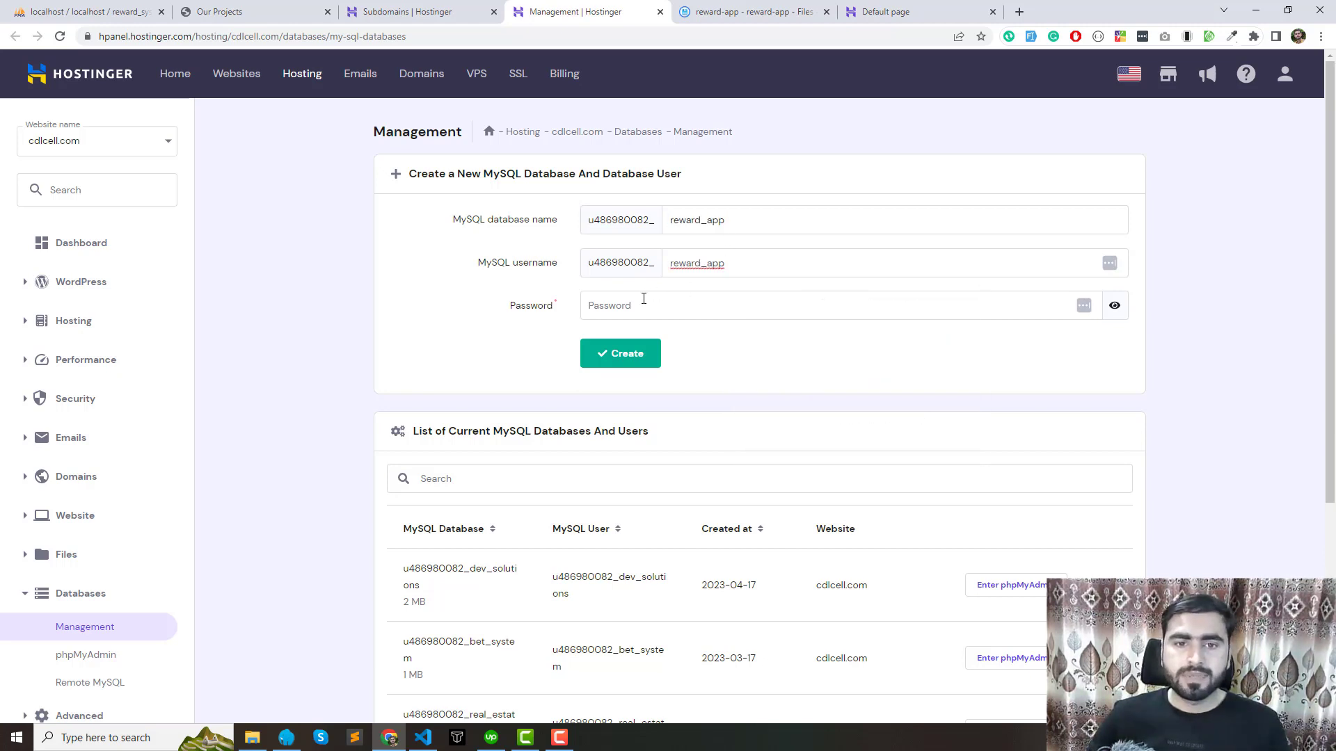
Generate a random password for the new MySQL user, regenerating it several times
click(997, 302)
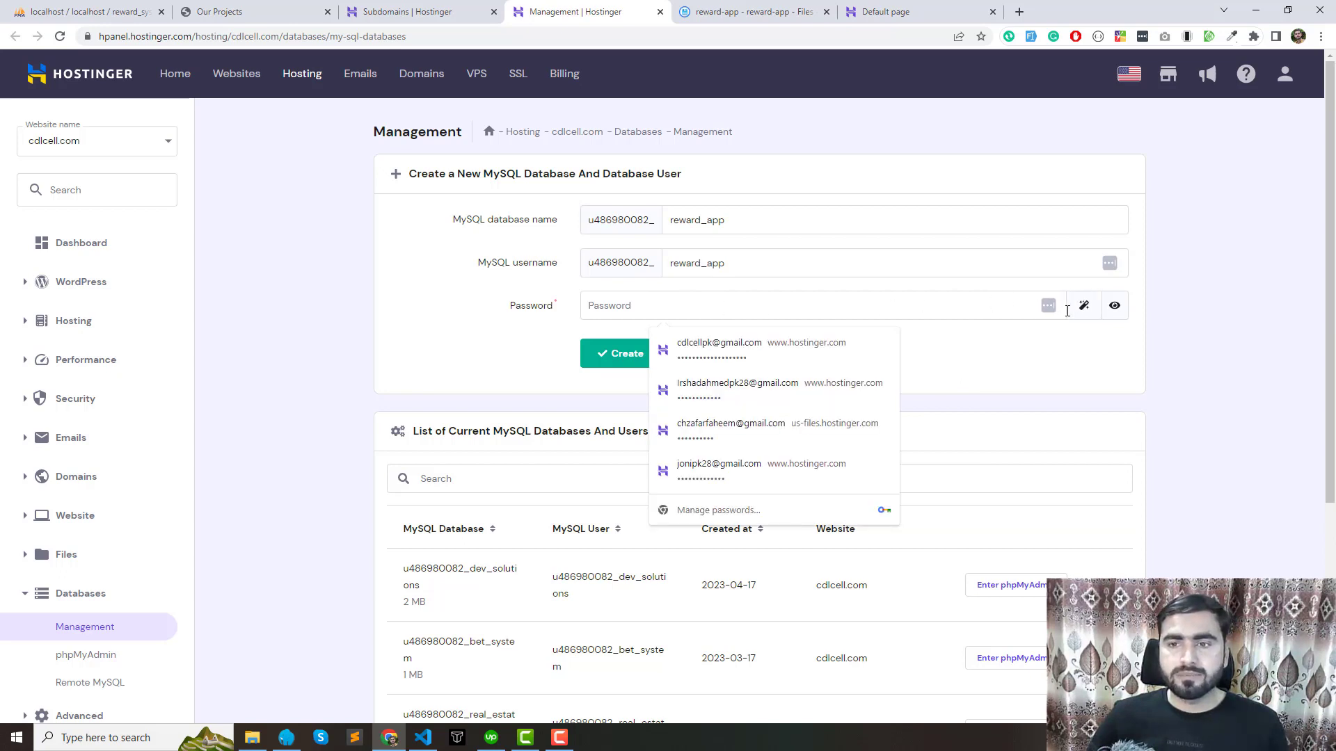
click(1083, 307)
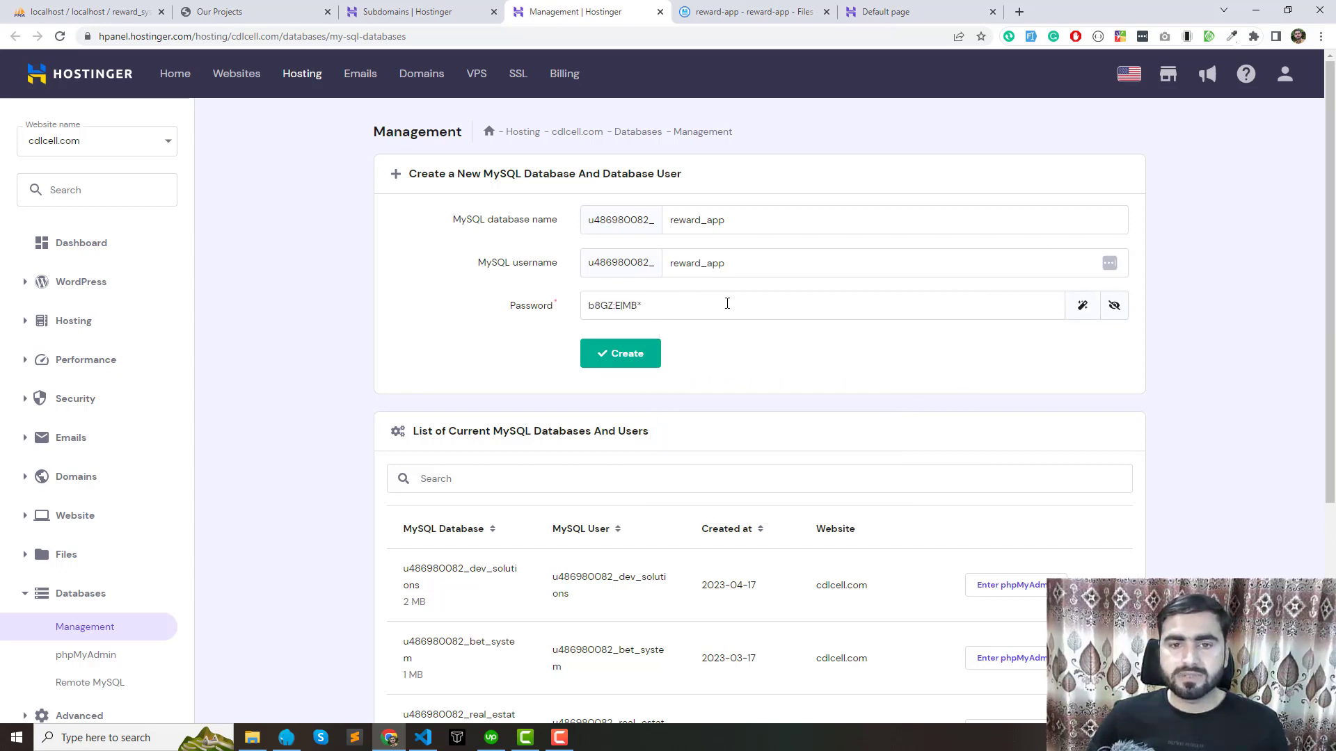
click(1081, 309)
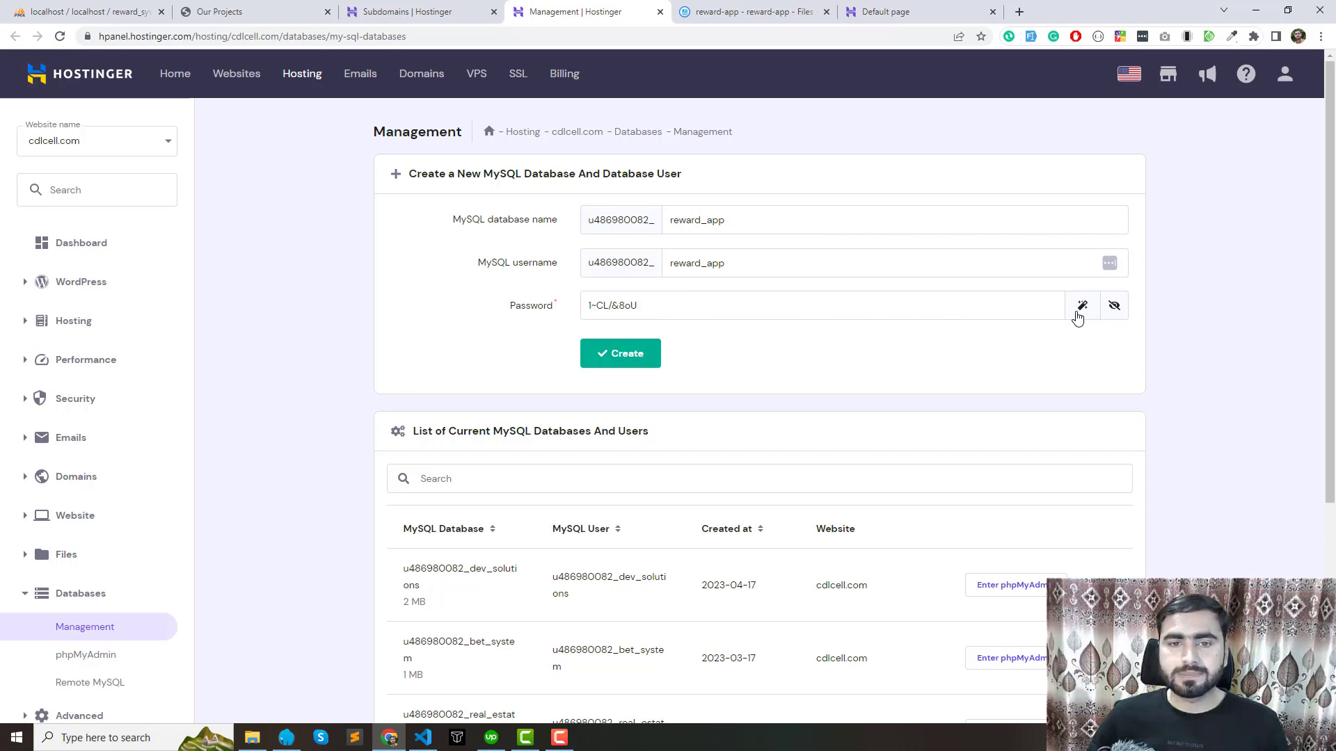
click(1077, 315)
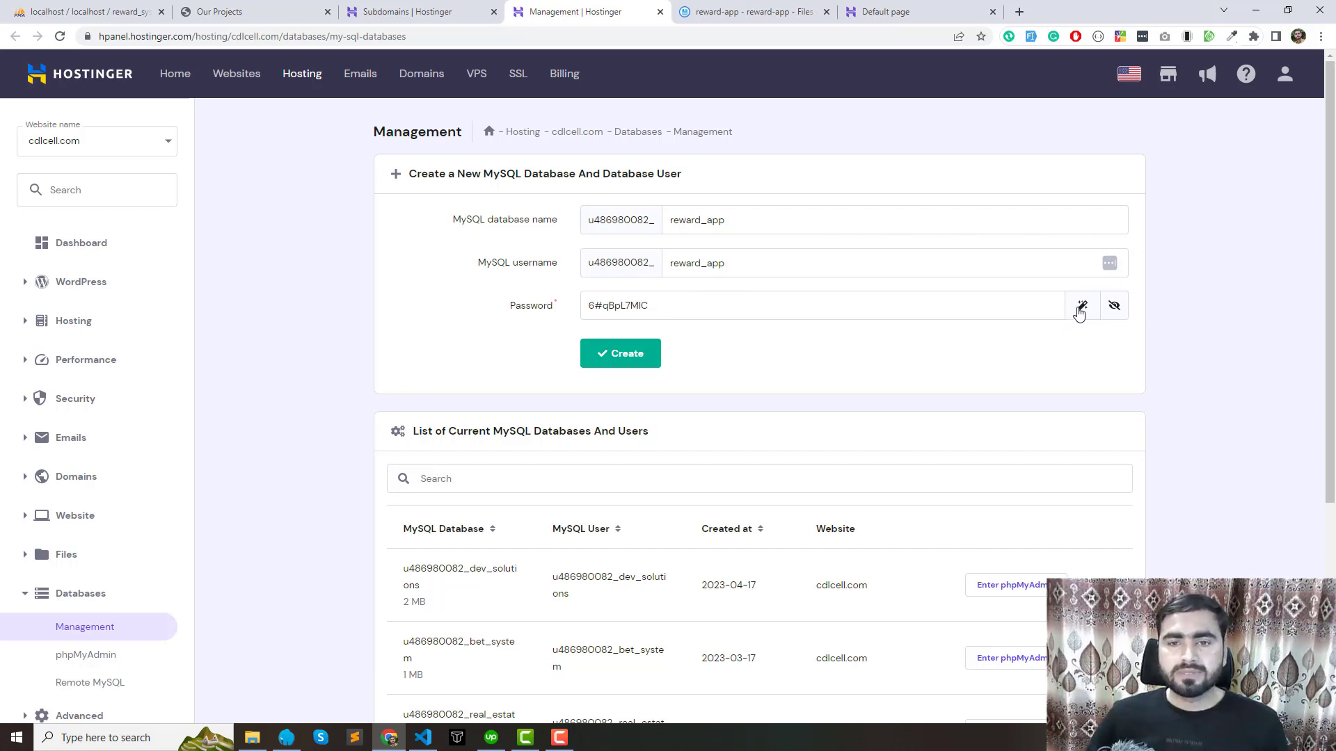
click(1079, 313)
click(1079, 313)
click(1079, 313)
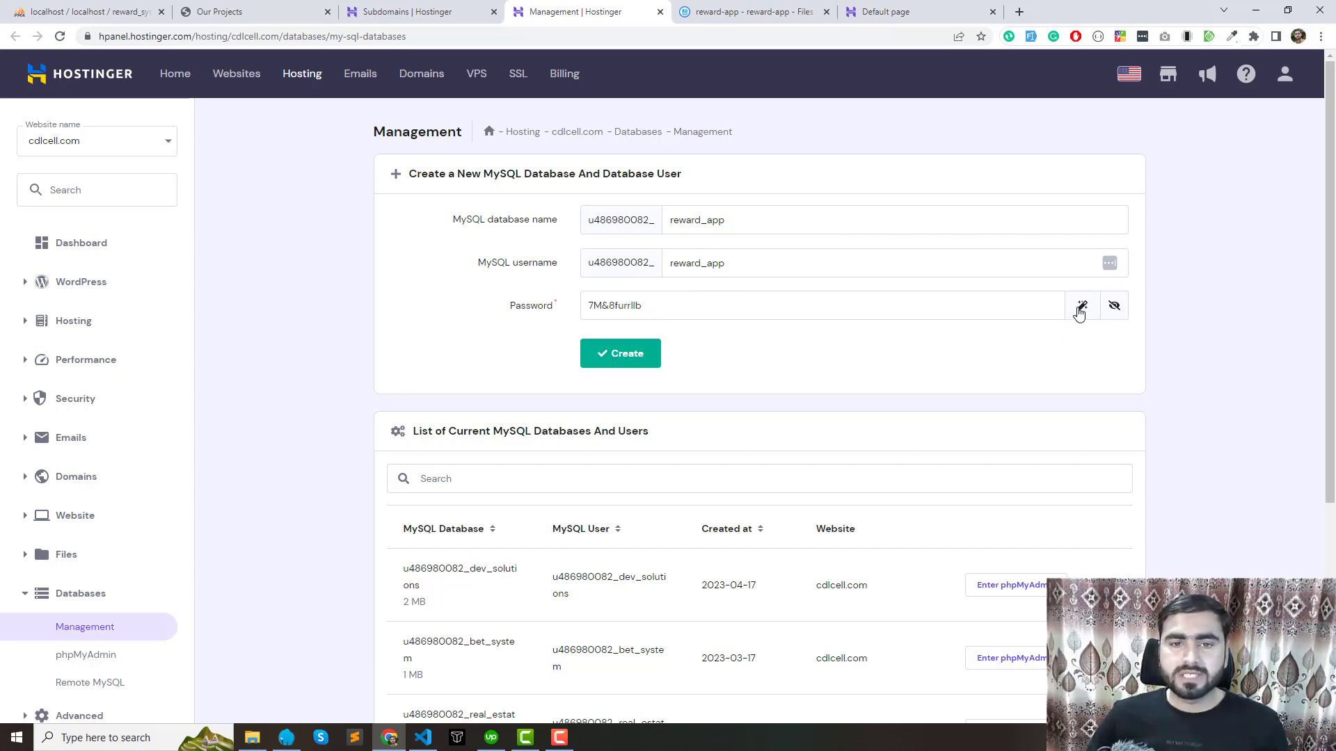
click(1079, 313)
click(1080, 313)
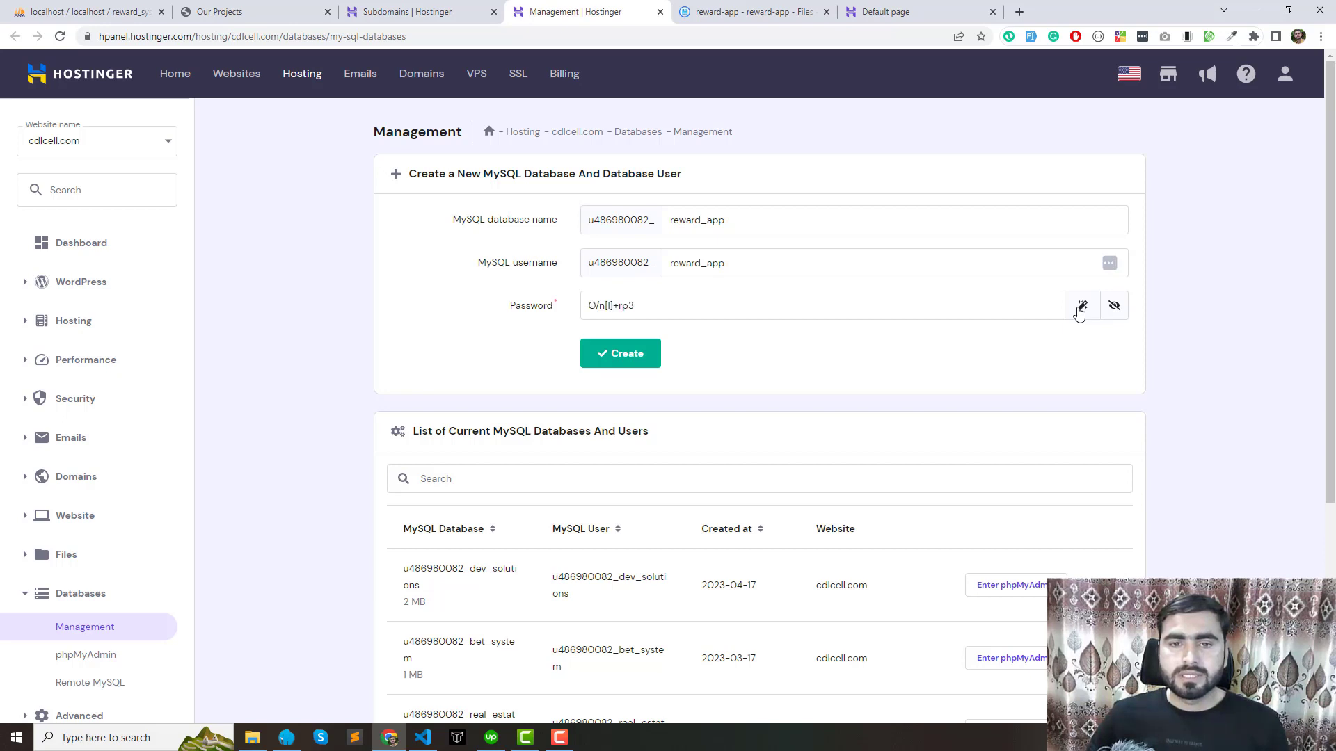
click(1079, 313)
click(1079, 313)
click(1079, 313)
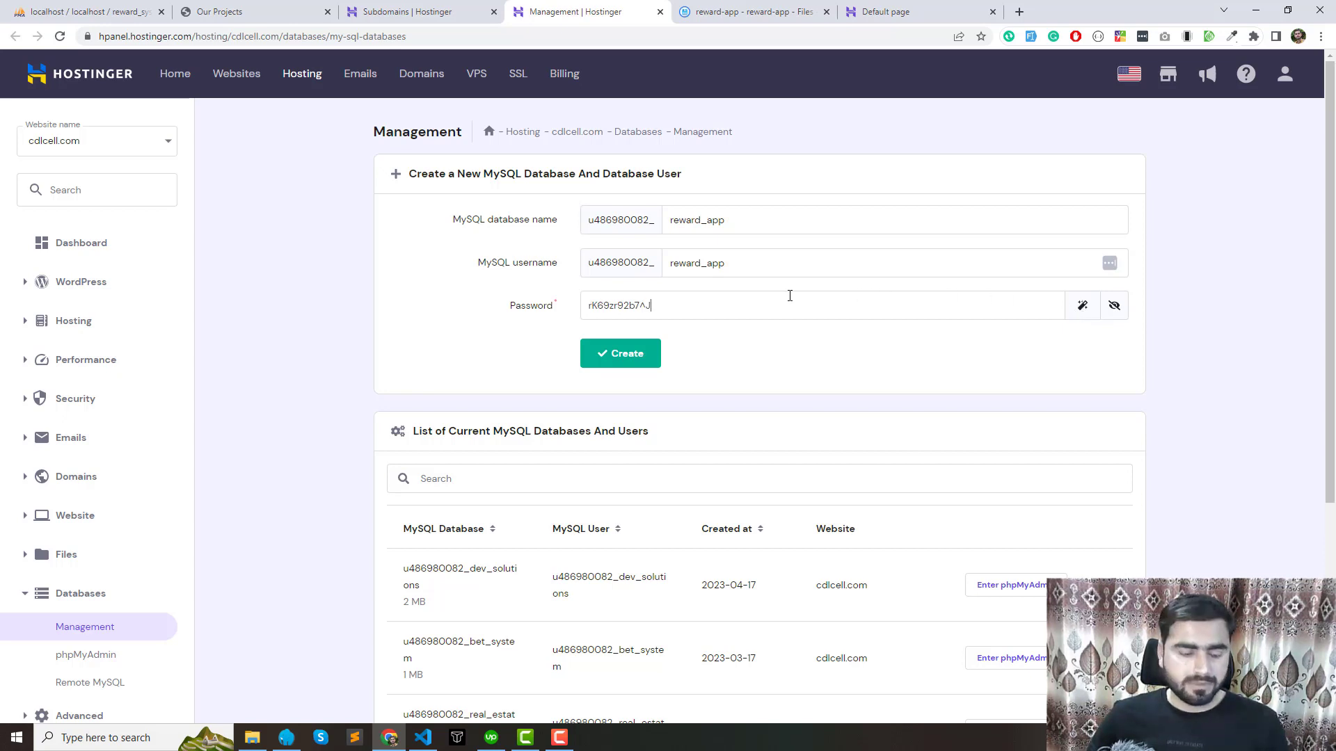
Copy the generated database password and create the reward_app database with its user
triple_click(789, 295)
key(ctrl+c)
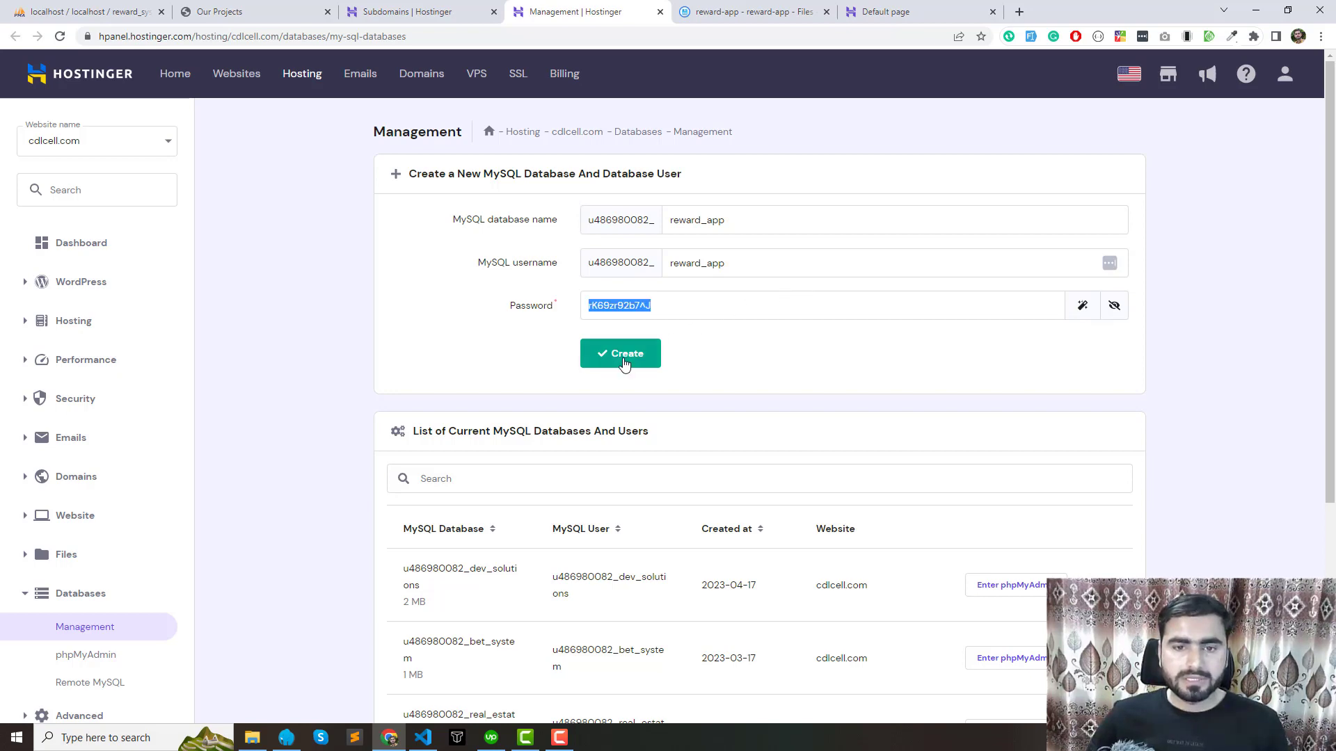
click(605, 354)
Paste the copied database password into a new Notepad document and minimize it
click(139, 739)
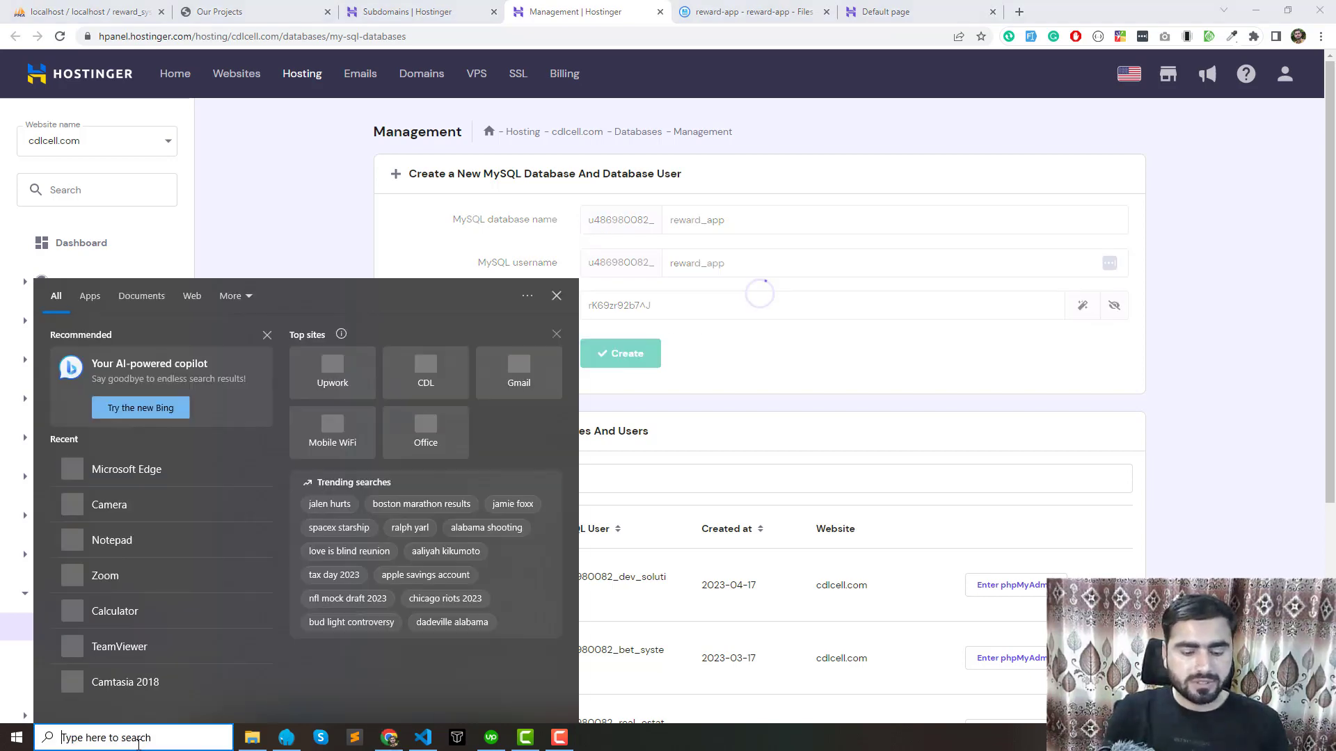
text(NOTE)
key(Return)
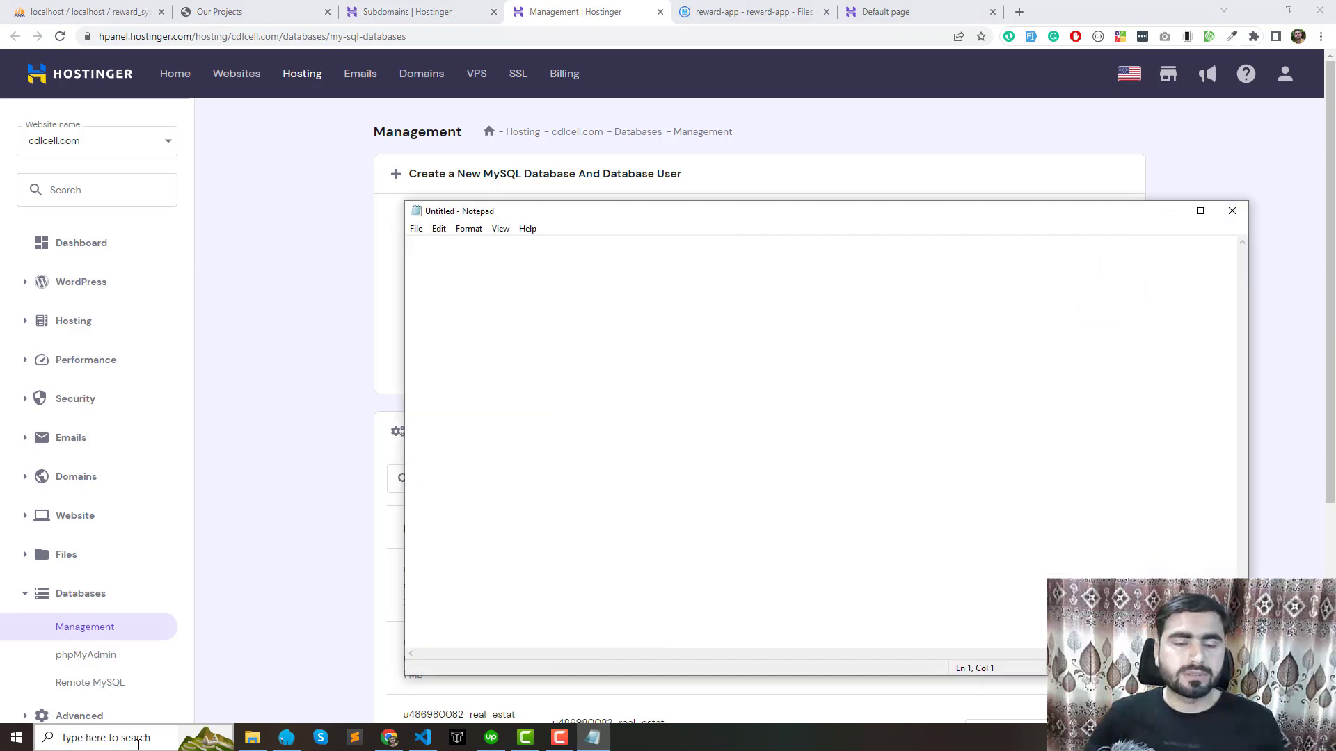
key(ctrl+v)
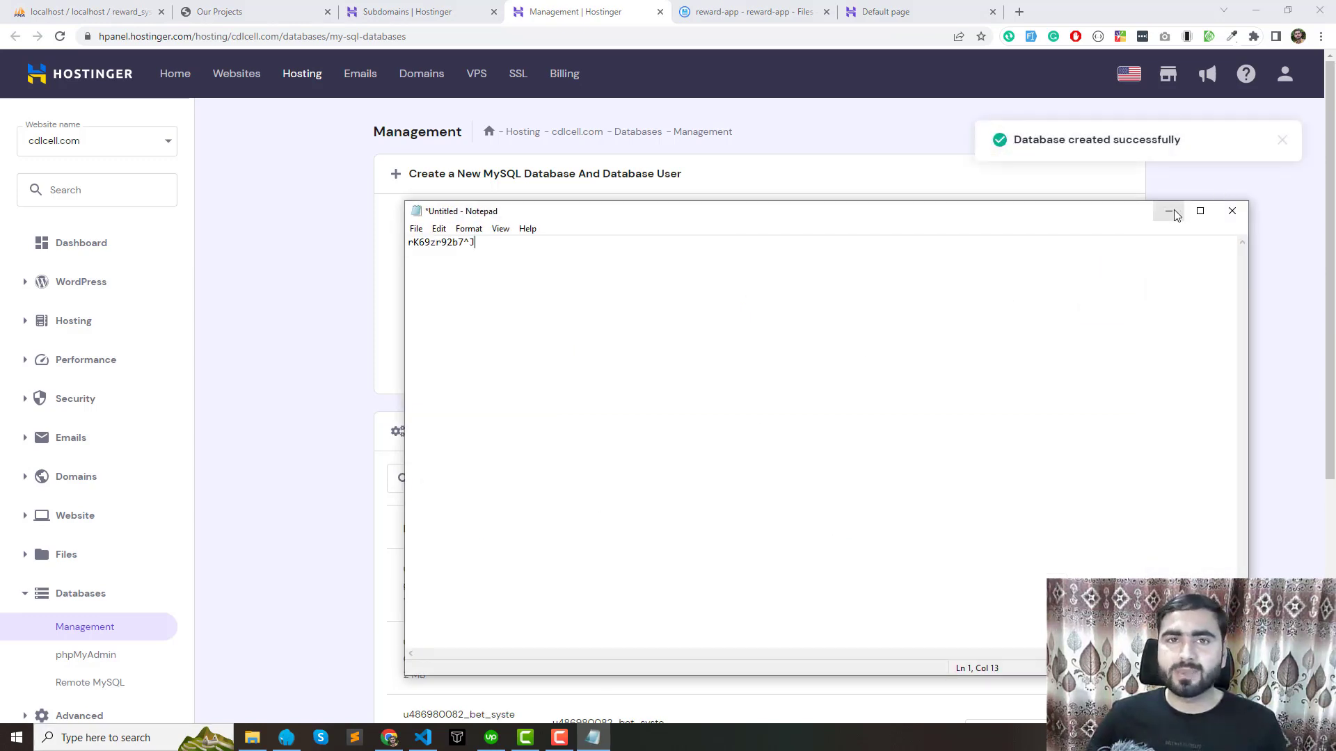
click(1173, 214)
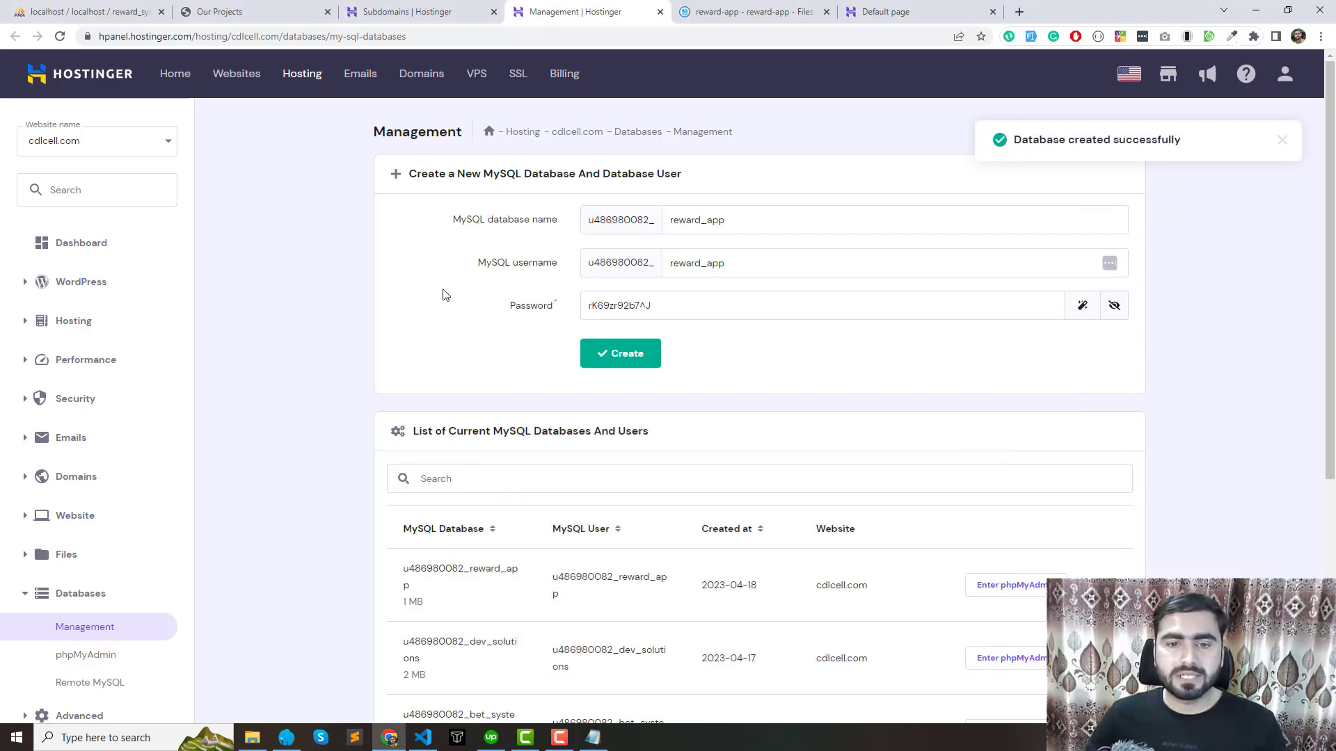
Find the reward_app entry in the list of MySQL databases and open it in the hosted phpMyAdmin
scroll(445, 295, down, 2)
double_click(608, 462)
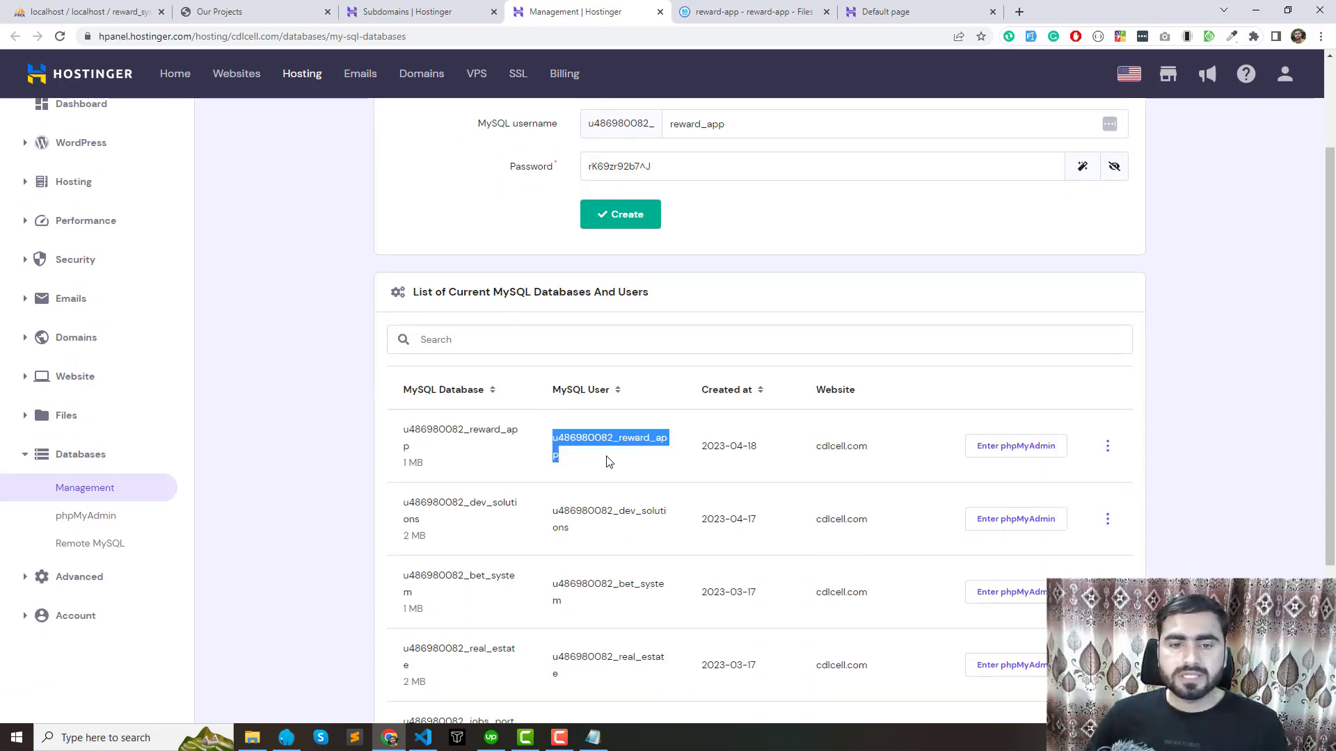
scroll(606, 433, down, 2)
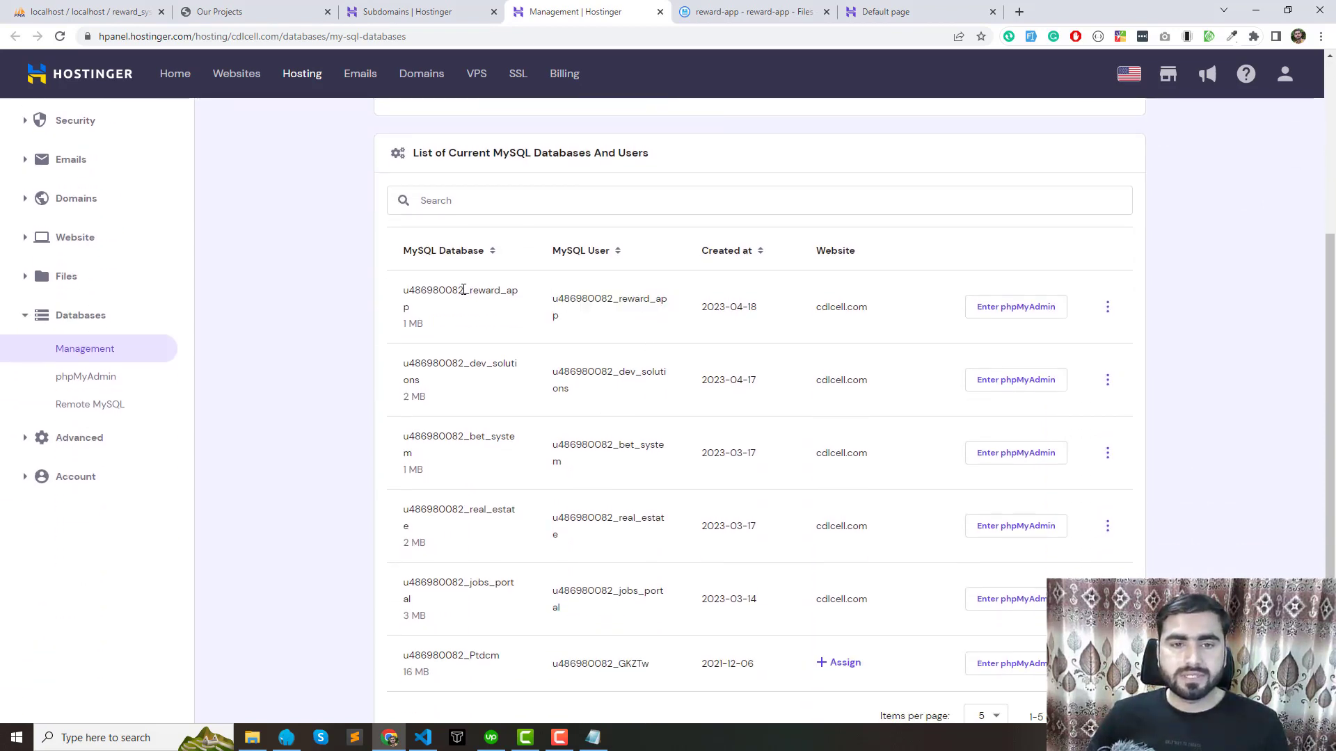
drag(518, 310, 776, 318)
click(1013, 307)
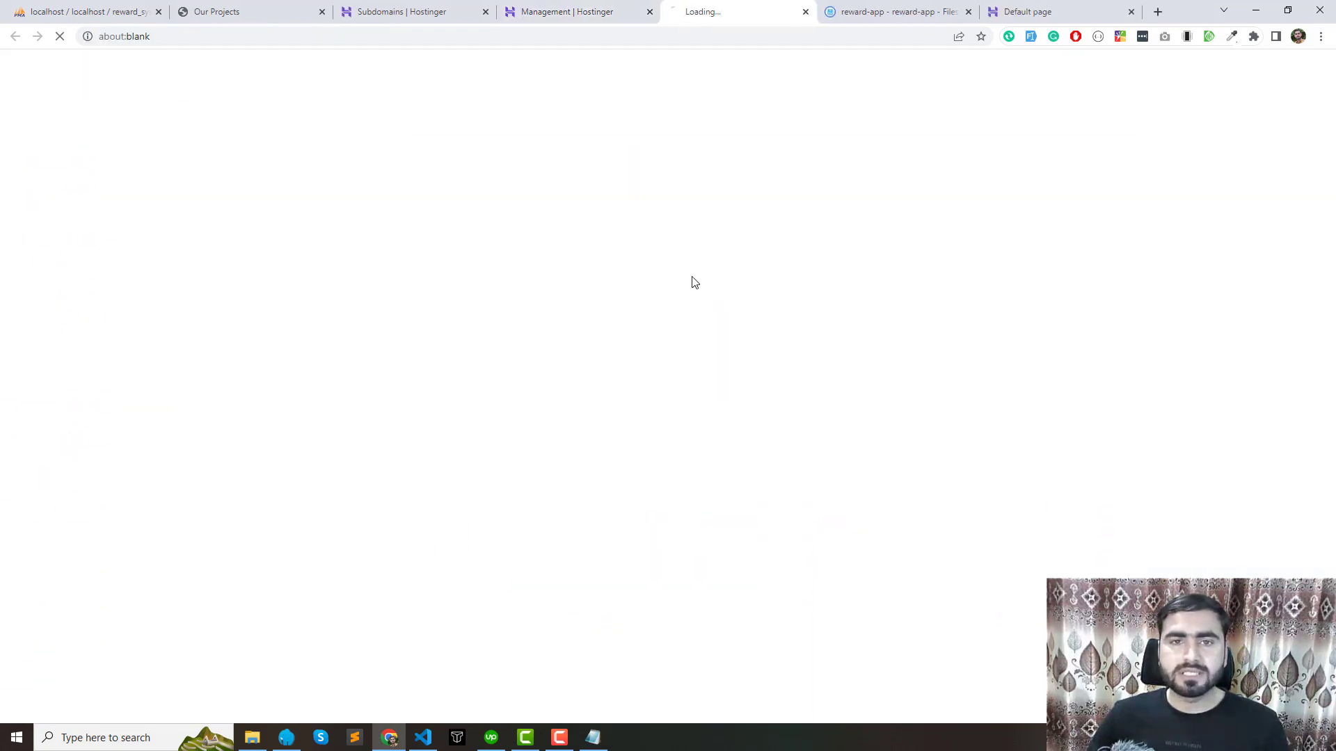
click(588, 14)
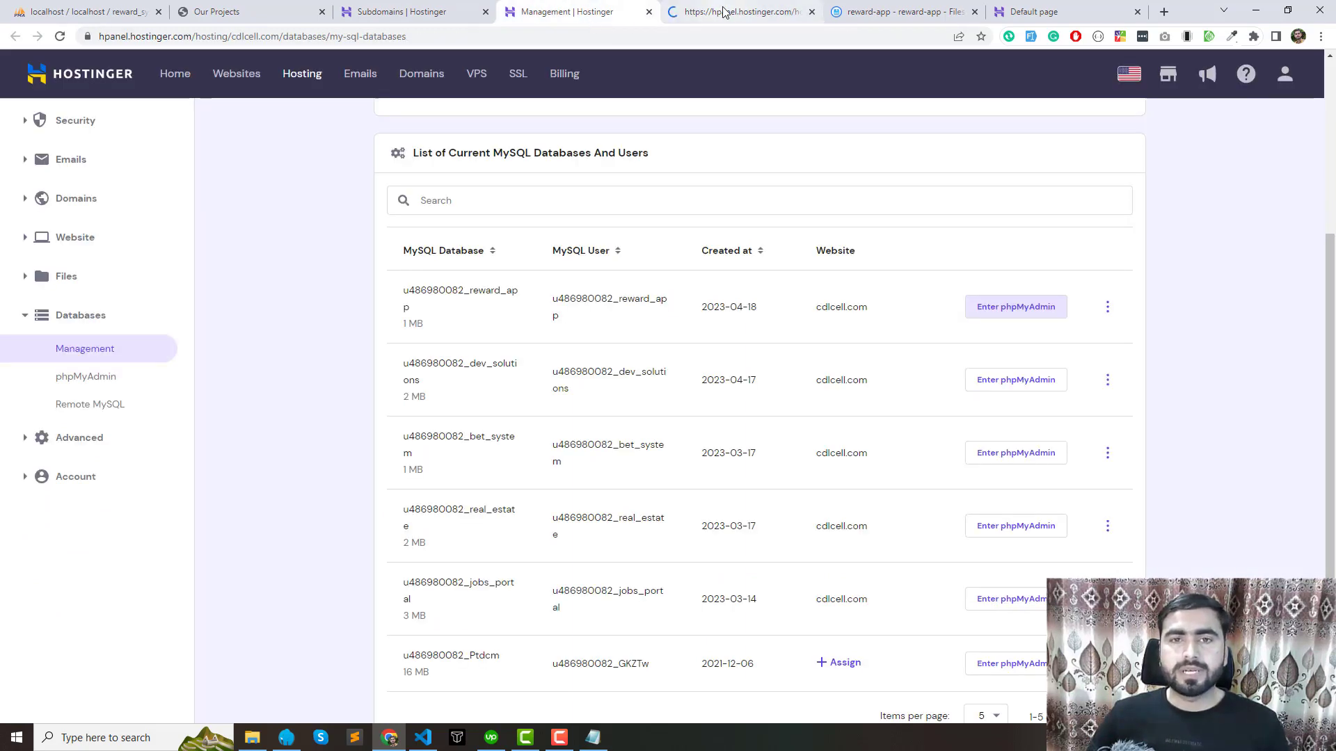
click(719, 11)
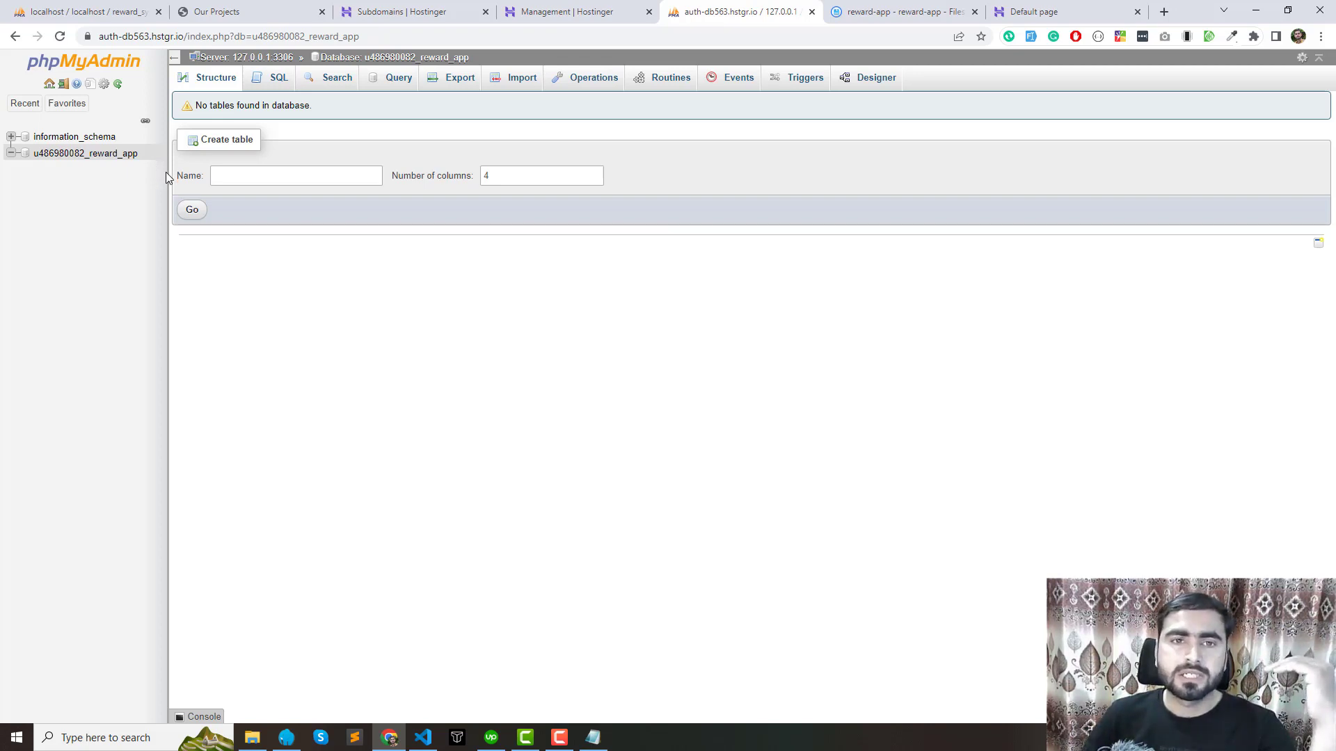
Review the MySQL databases and users listed in Hostinger, and reopen the reward_app database in the hosted phpMyAdmin
click(544, 7)
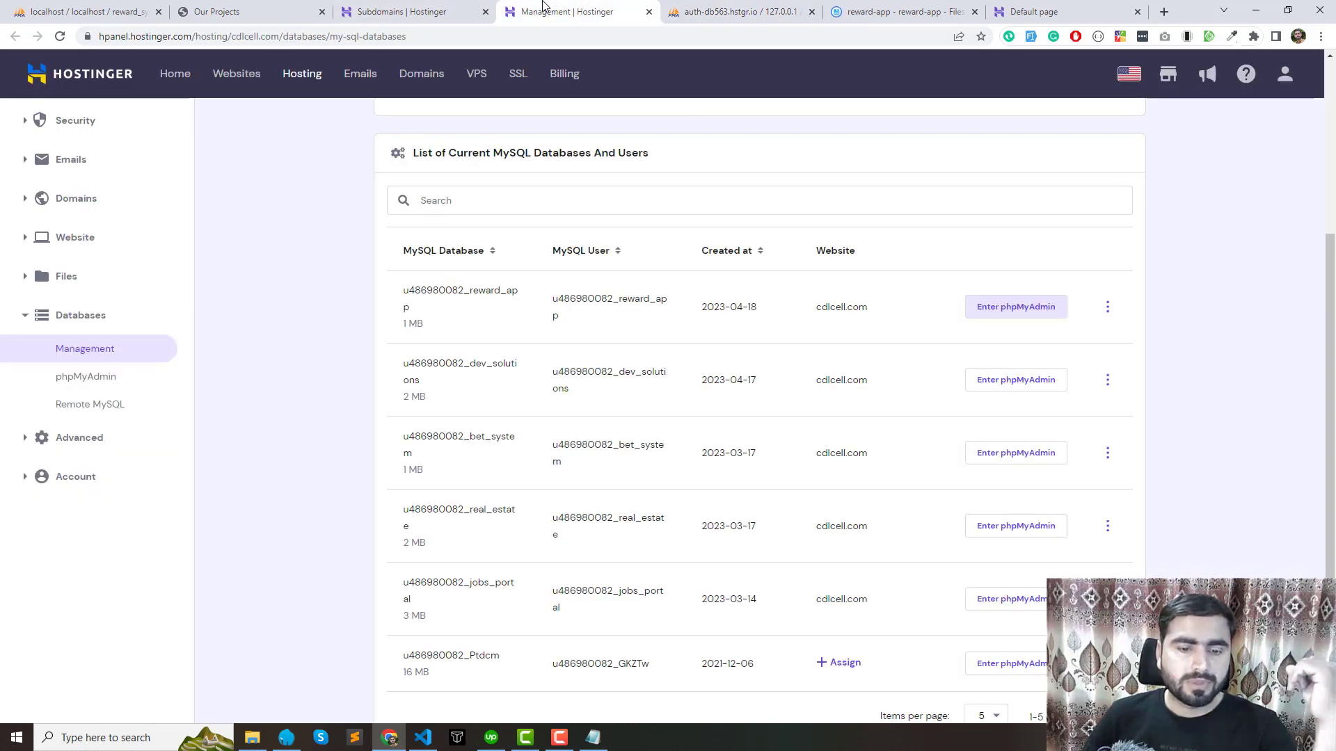
scroll(478, 304, down, 2)
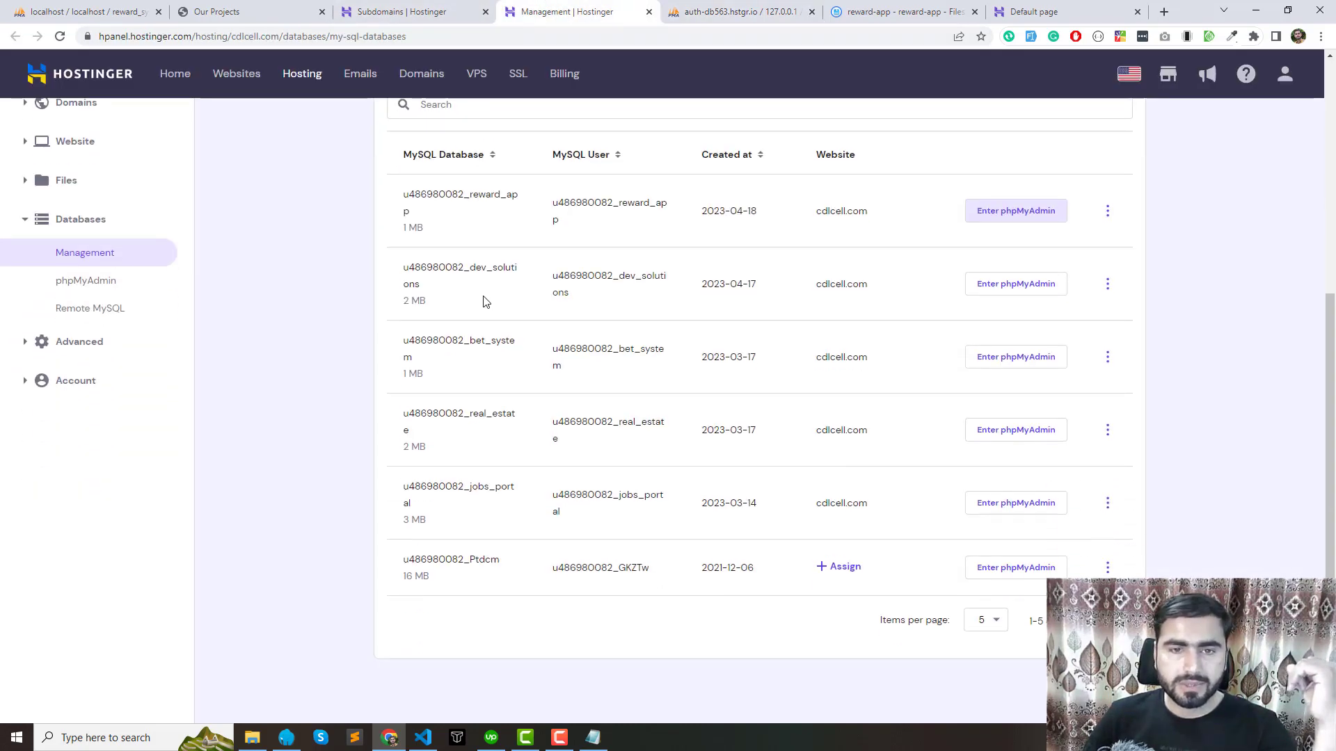
scroll(485, 301, up, 5)
drag(552, 549, 629, 549)
click(704, 7)
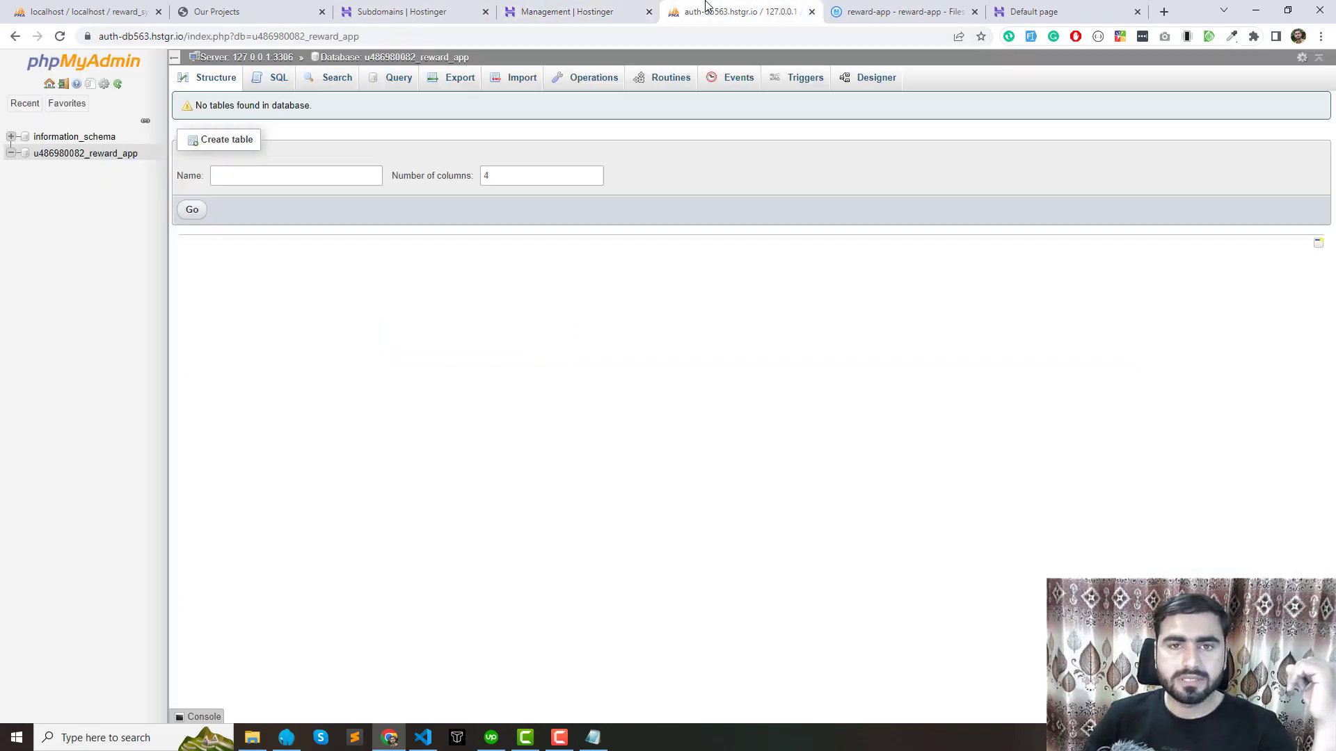
click(125, 155)
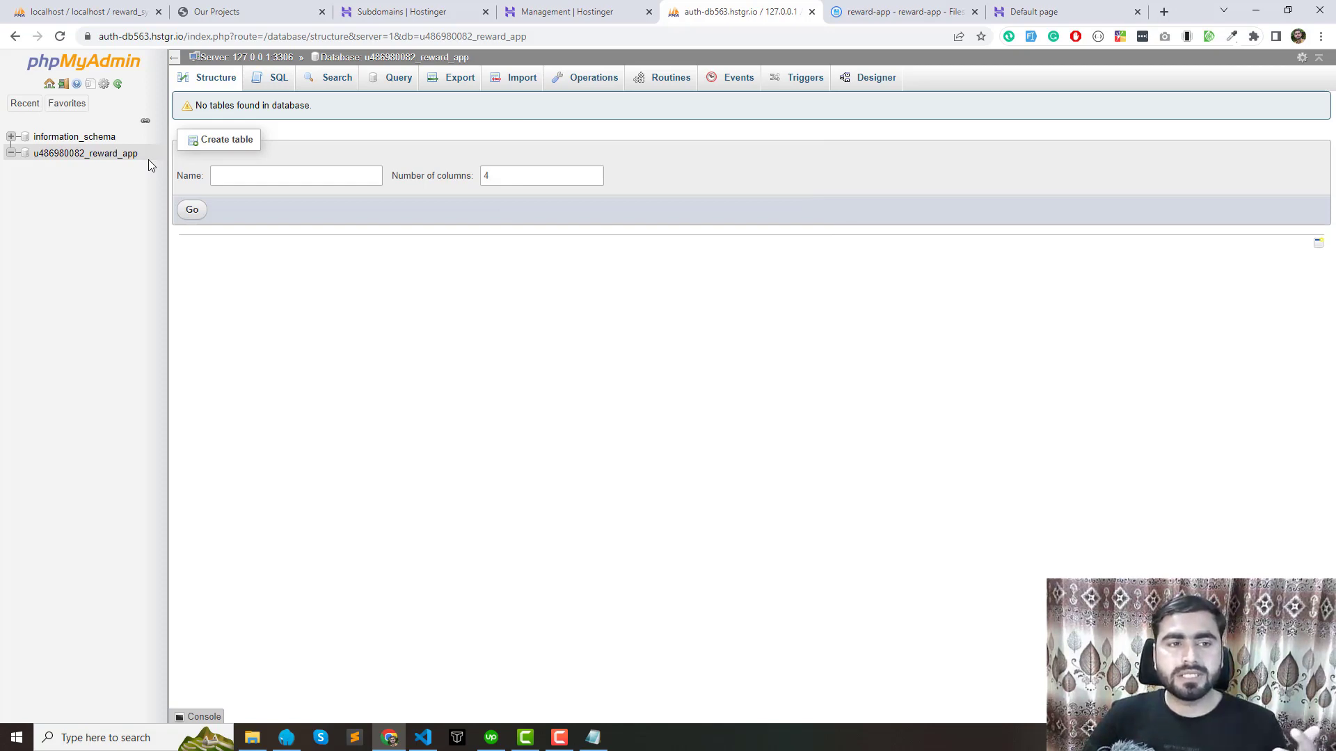
Compare the local reward_system database's tables with the hosted reward_app database, ending in the local phpMyAdmin
click(81, 19)
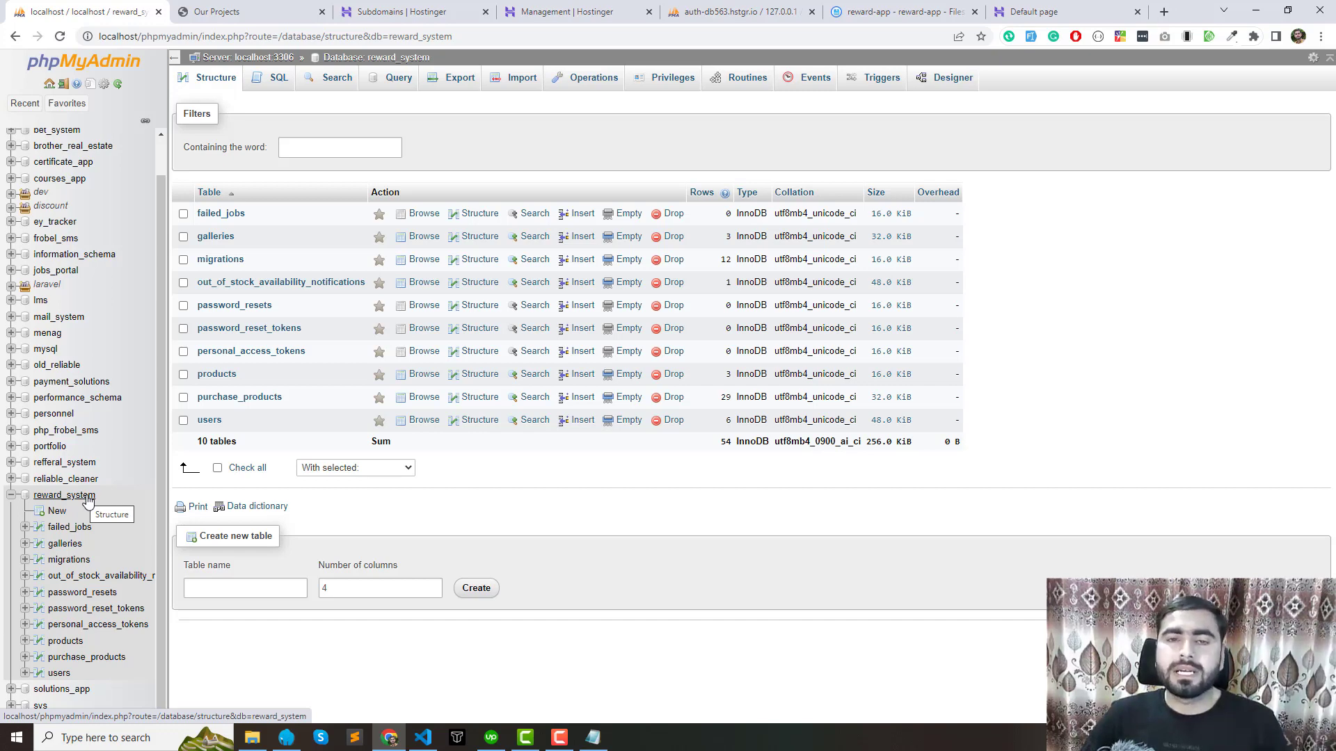
click(691, 14)
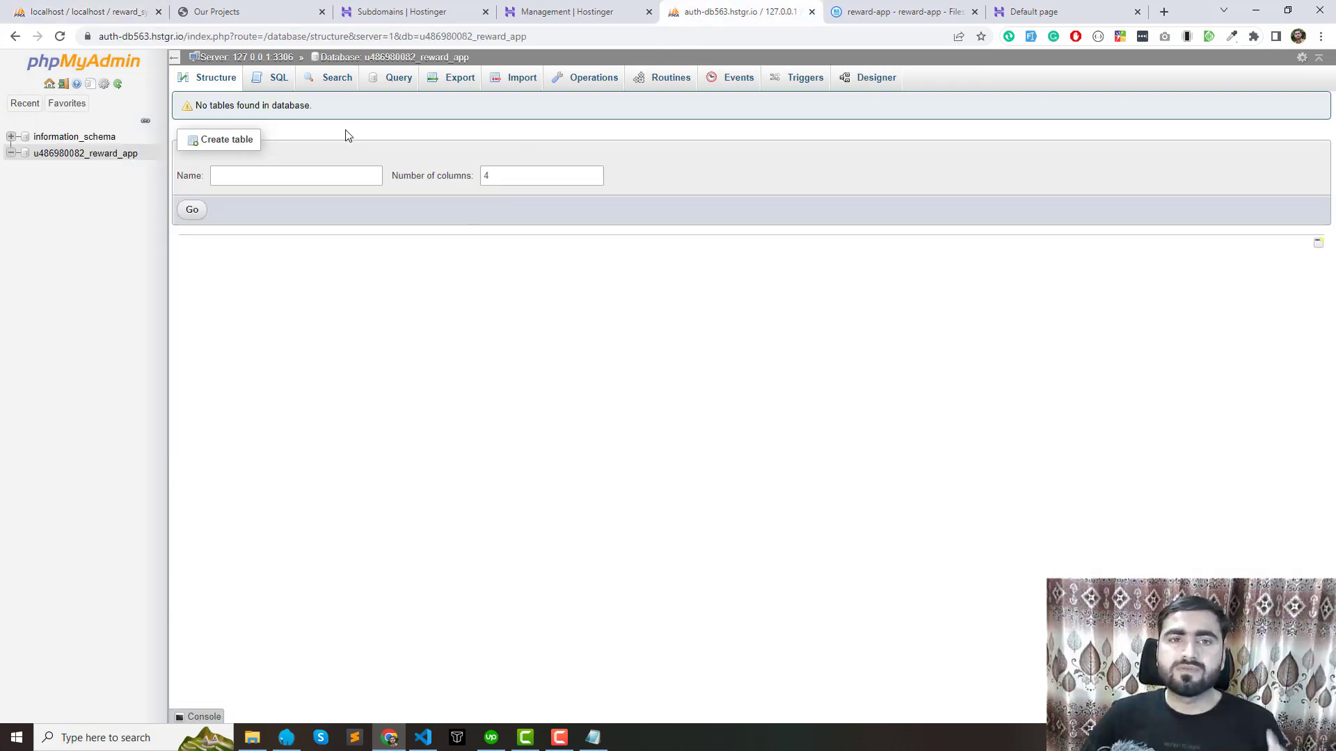
click(73, 14)
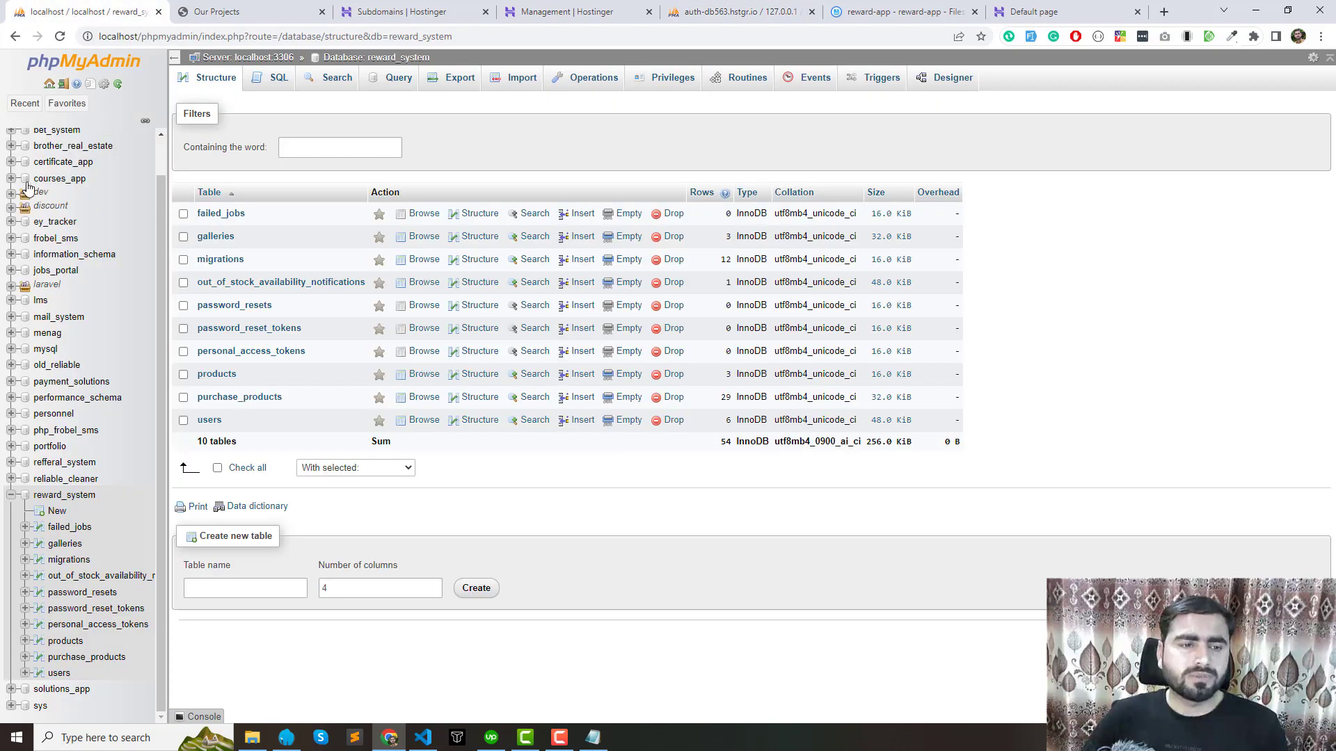
Export the local reward_system database with the Quick method in SQL format, and show the downloaded reward_system.sql in its folder
click(73, 495)
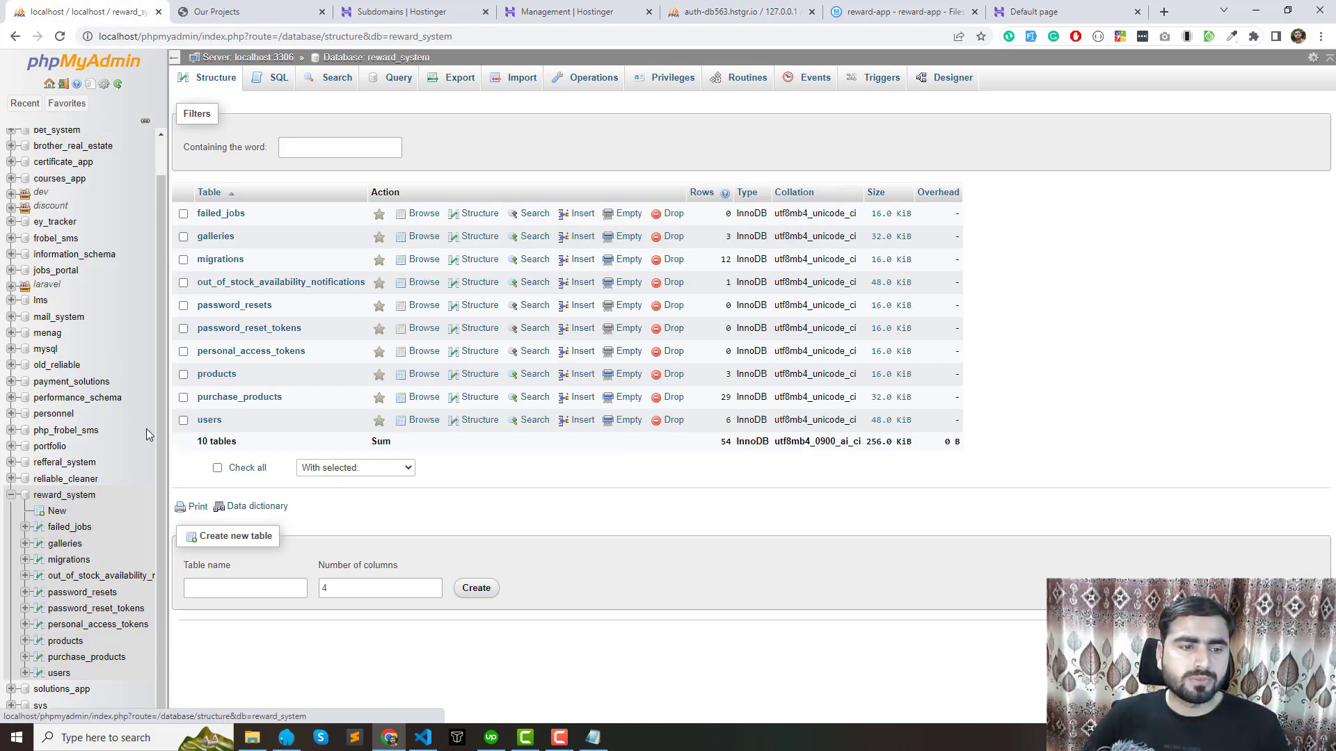
click(446, 82)
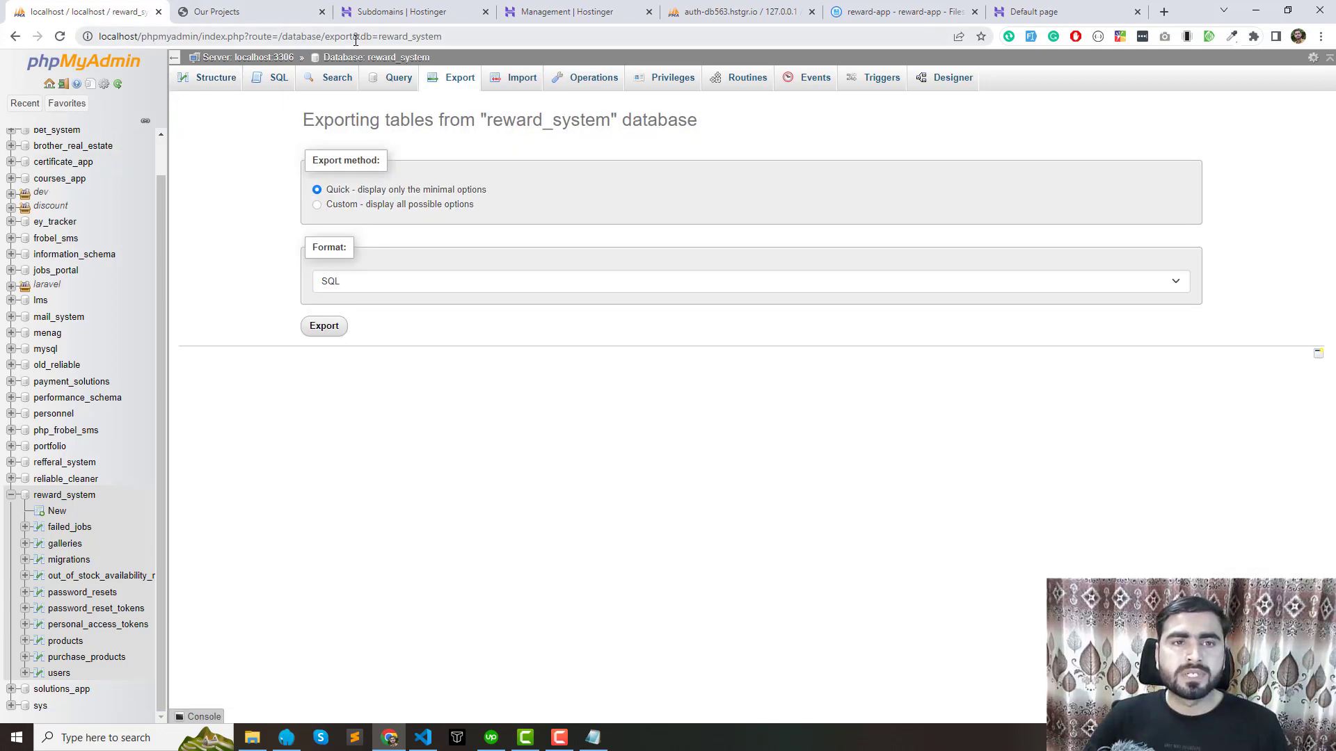
drag(360, 36, 447, 38)
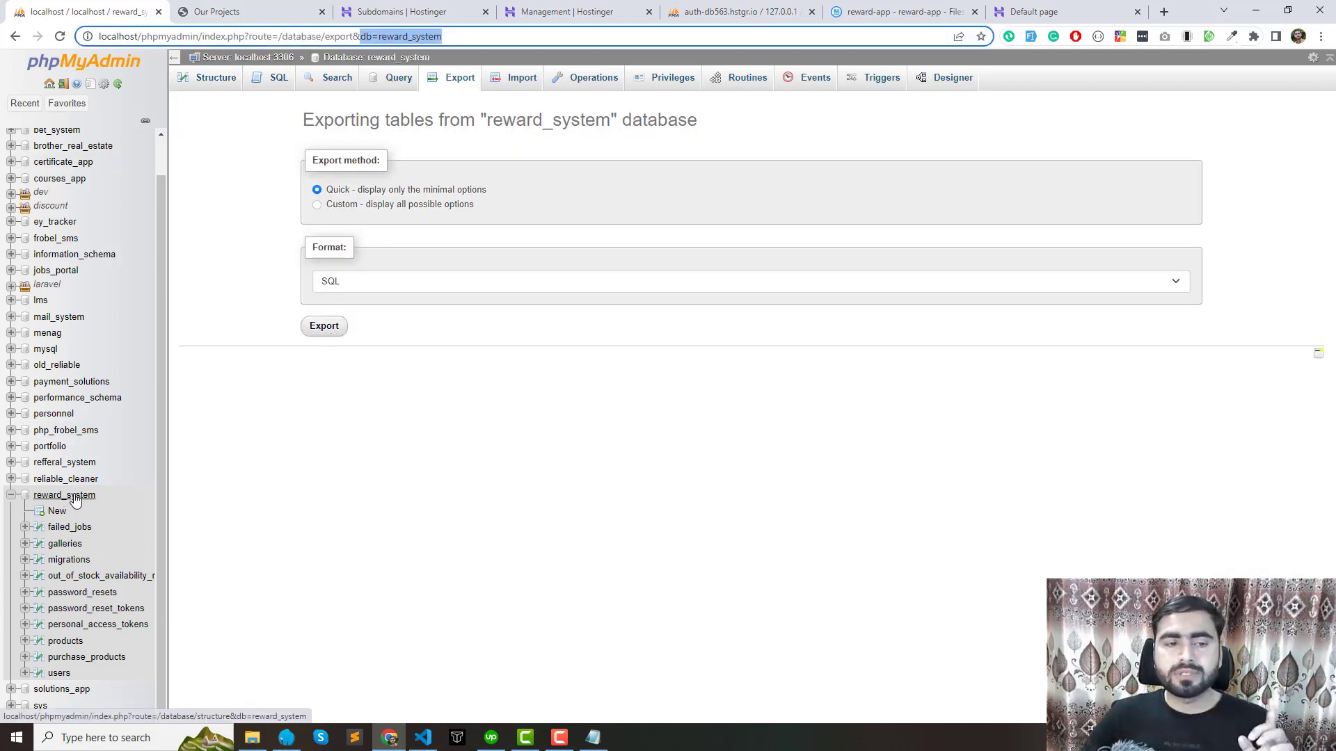
click(74, 497)
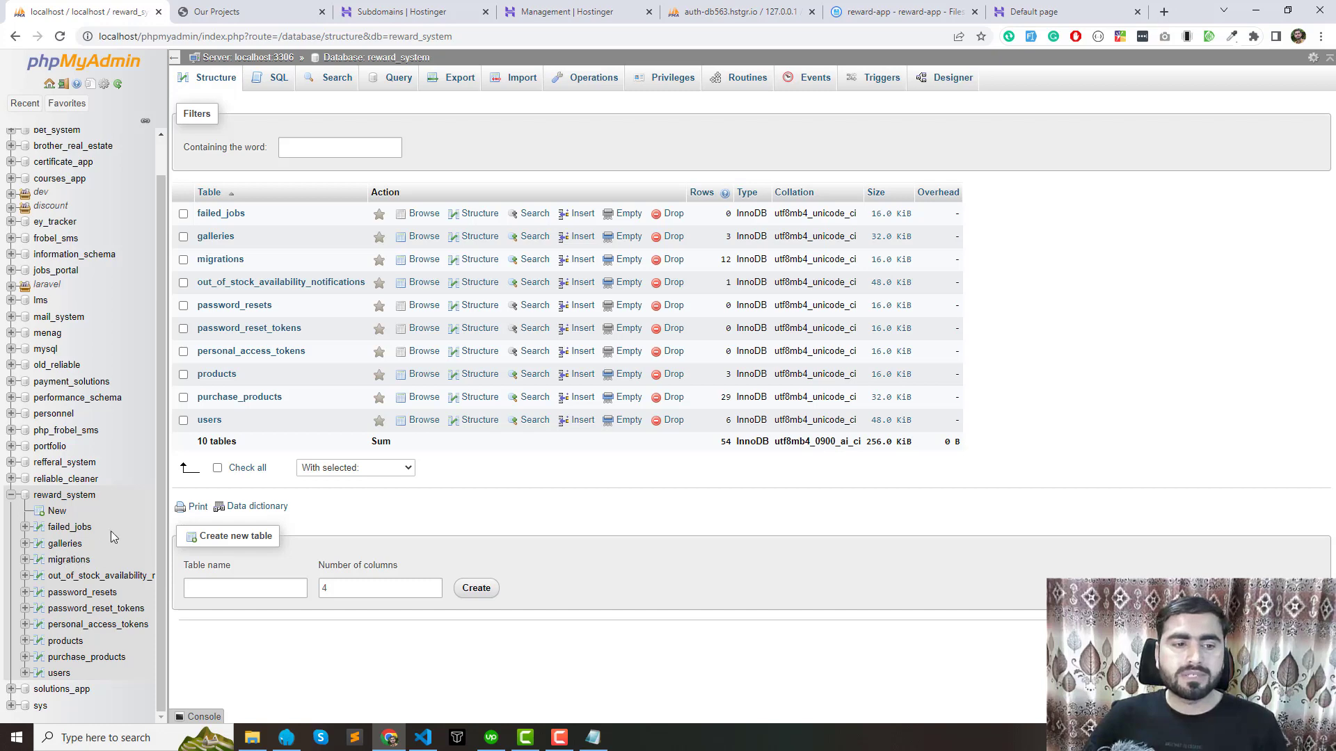
click(454, 78)
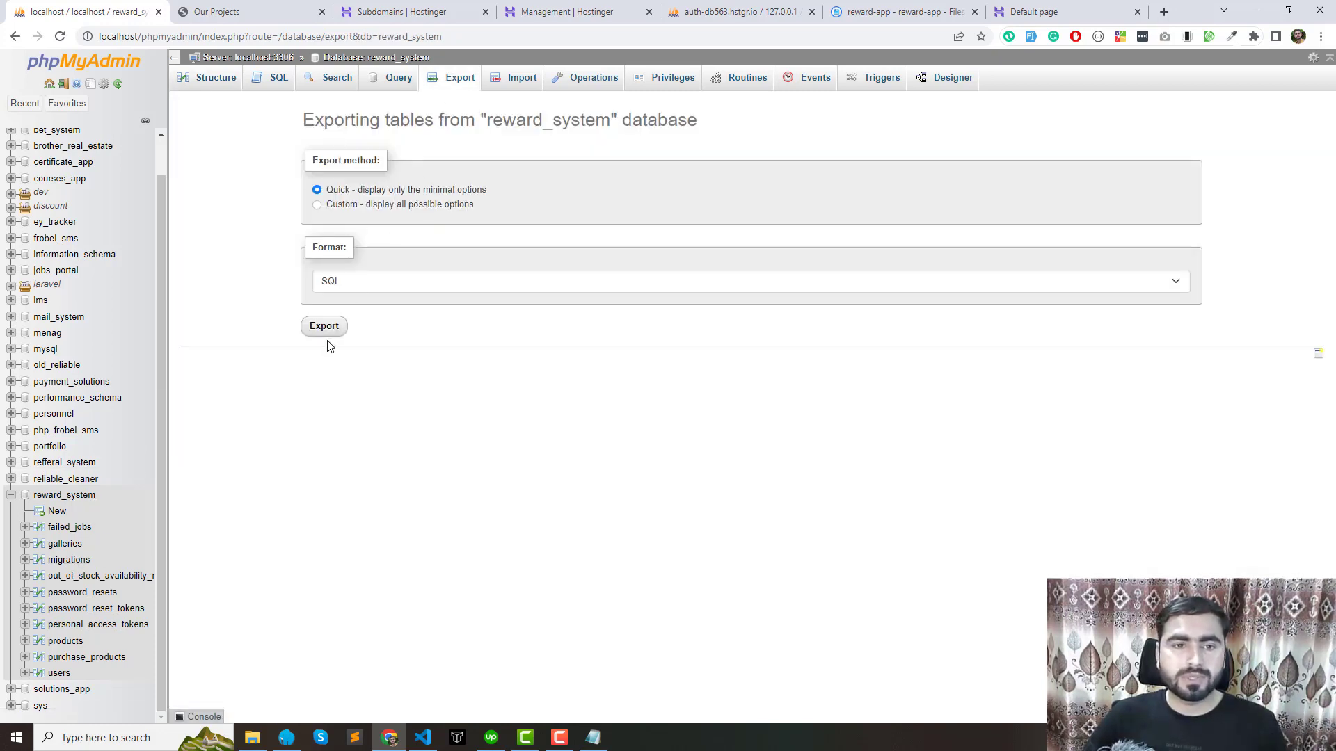
click(323, 325)
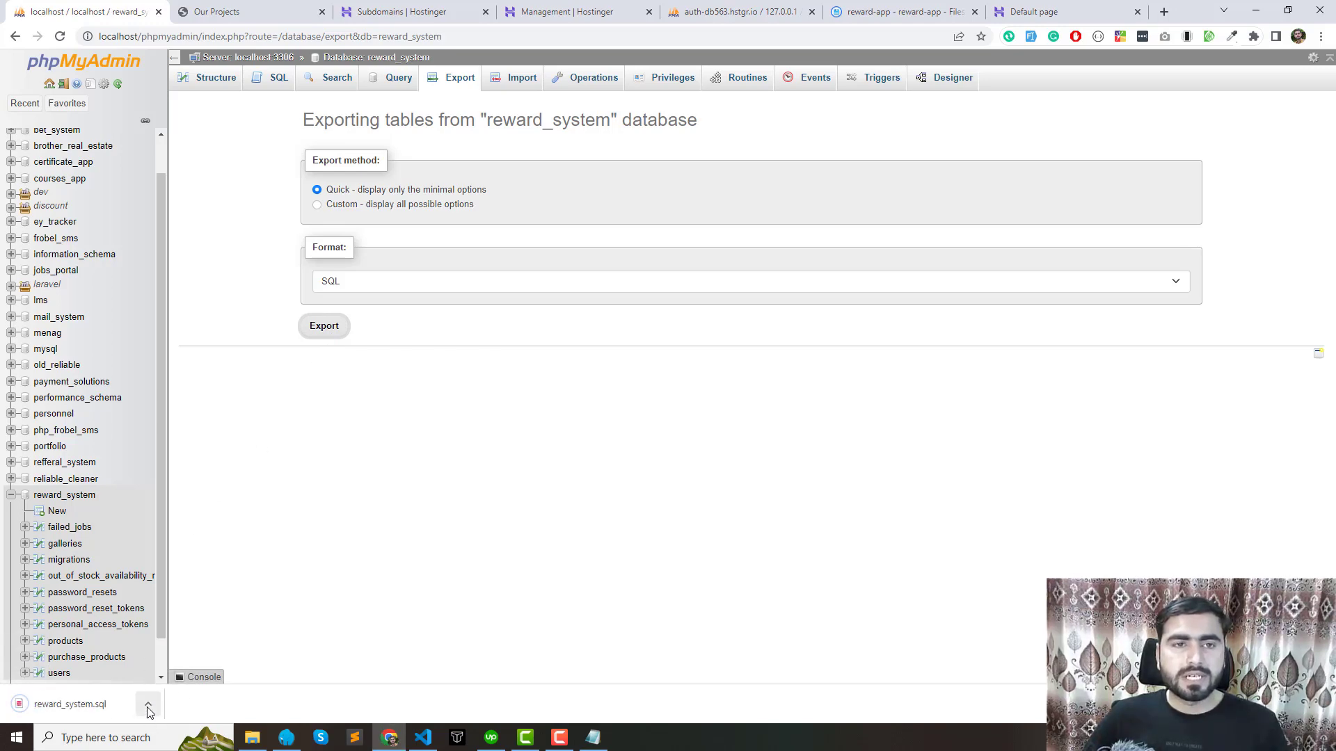
click(148, 710)
click(209, 656)
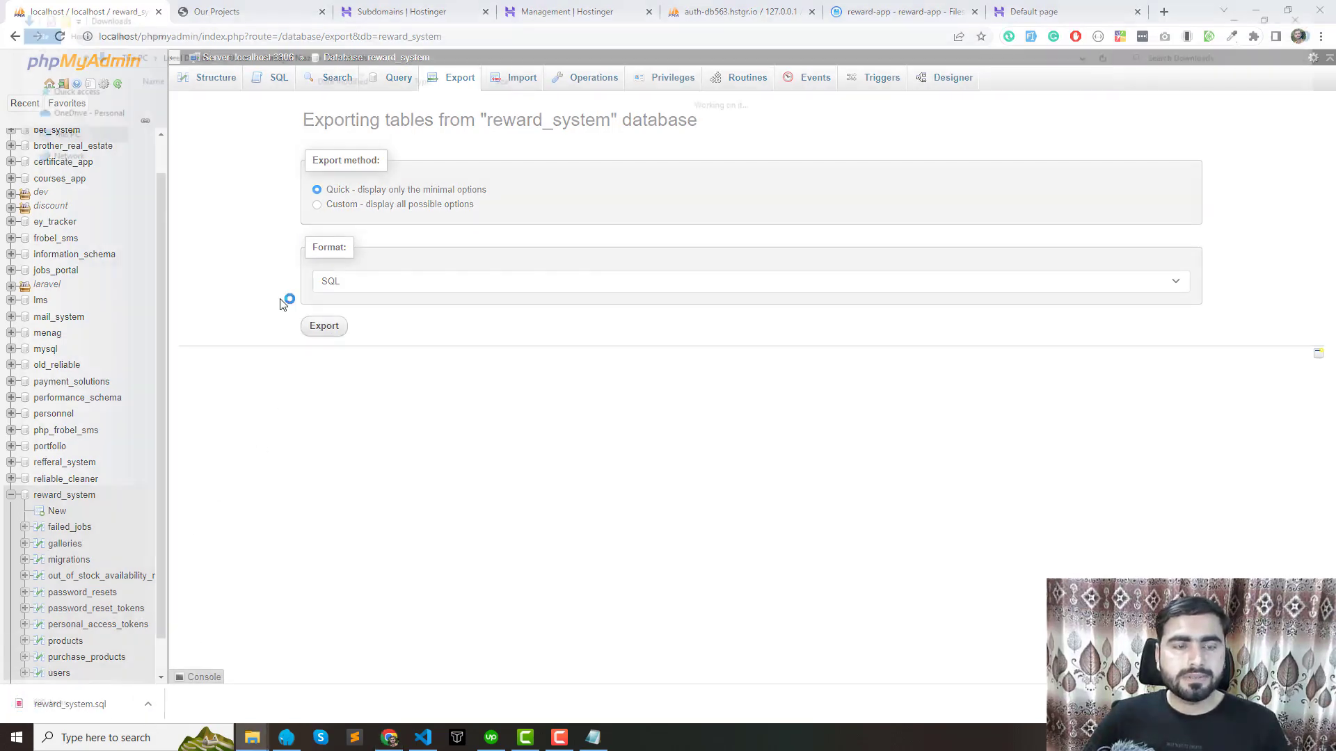
Import the exported reward_system.sql from the Downloads folder into the hosted reward_app database in phpMyAdmin, keeping the default import options
key(alt+Tab)
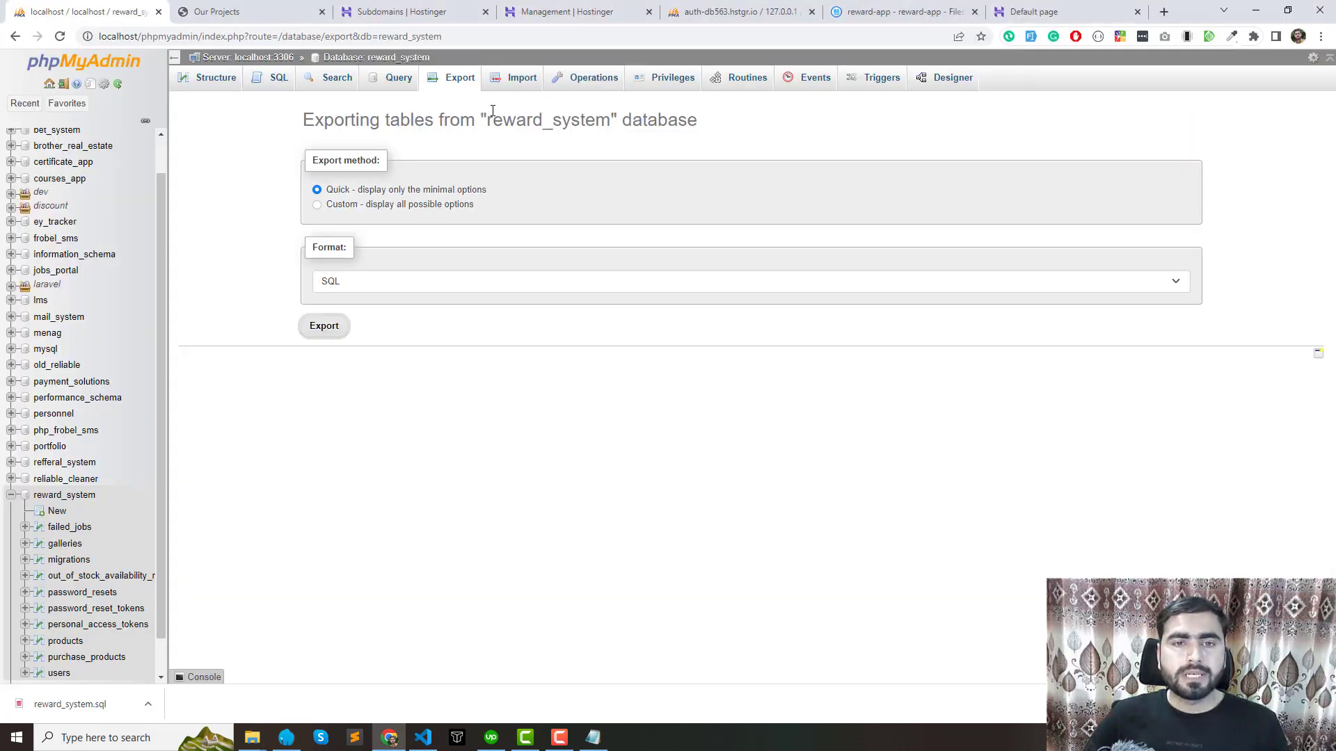
click(730, 12)
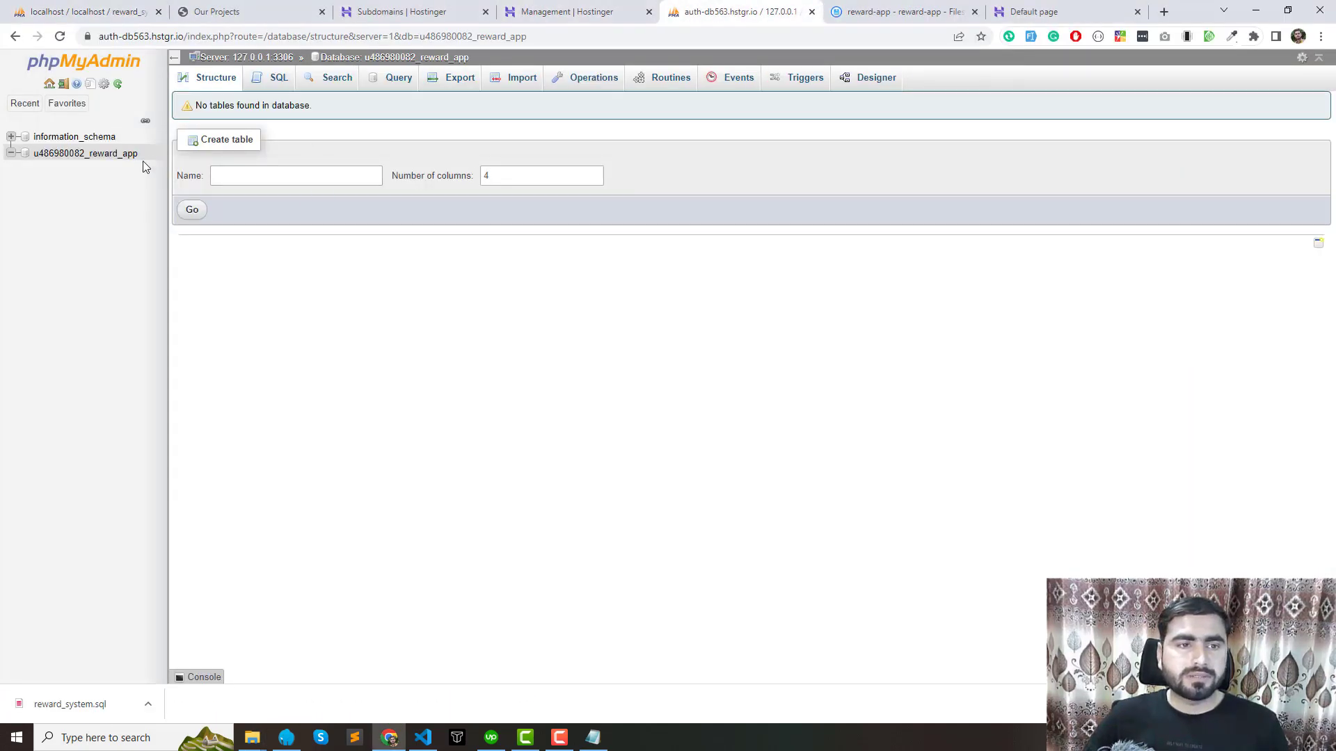
click(68, 155)
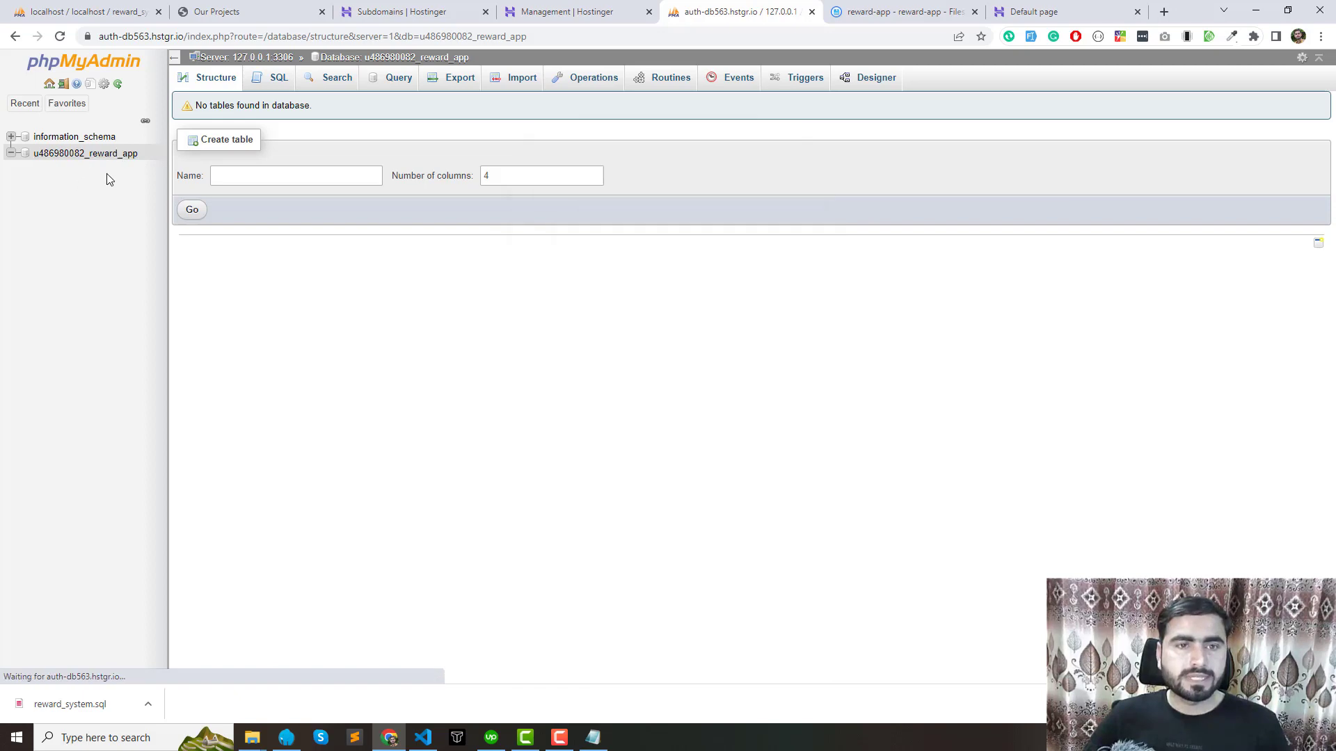
click(511, 79)
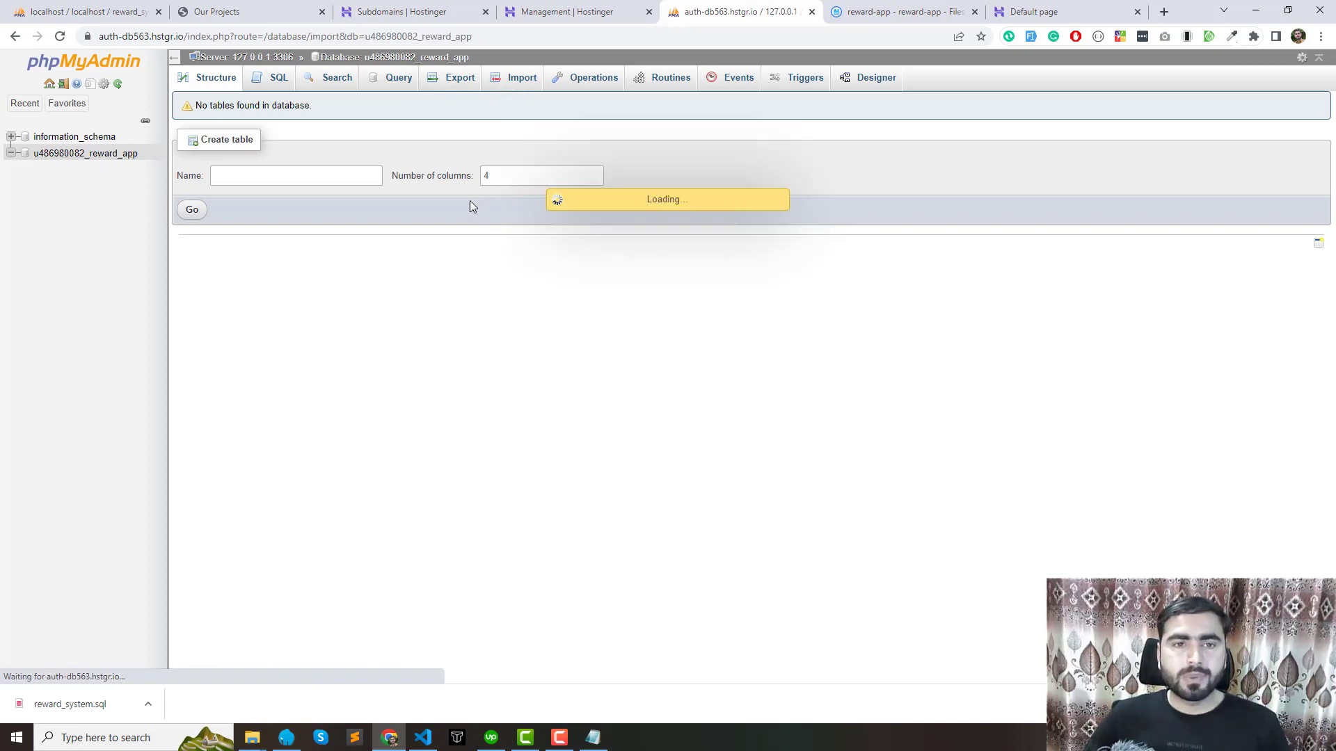
click(341, 222)
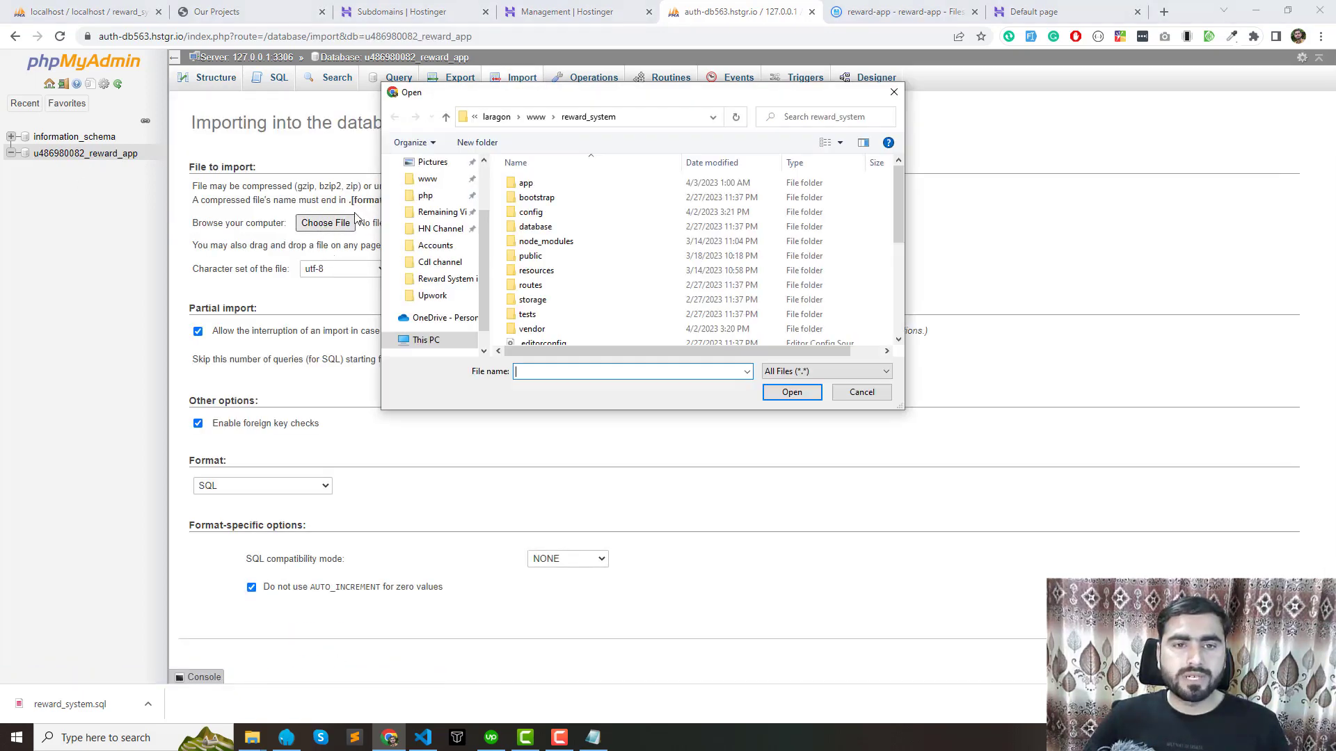
scroll(428, 199, up, 2)
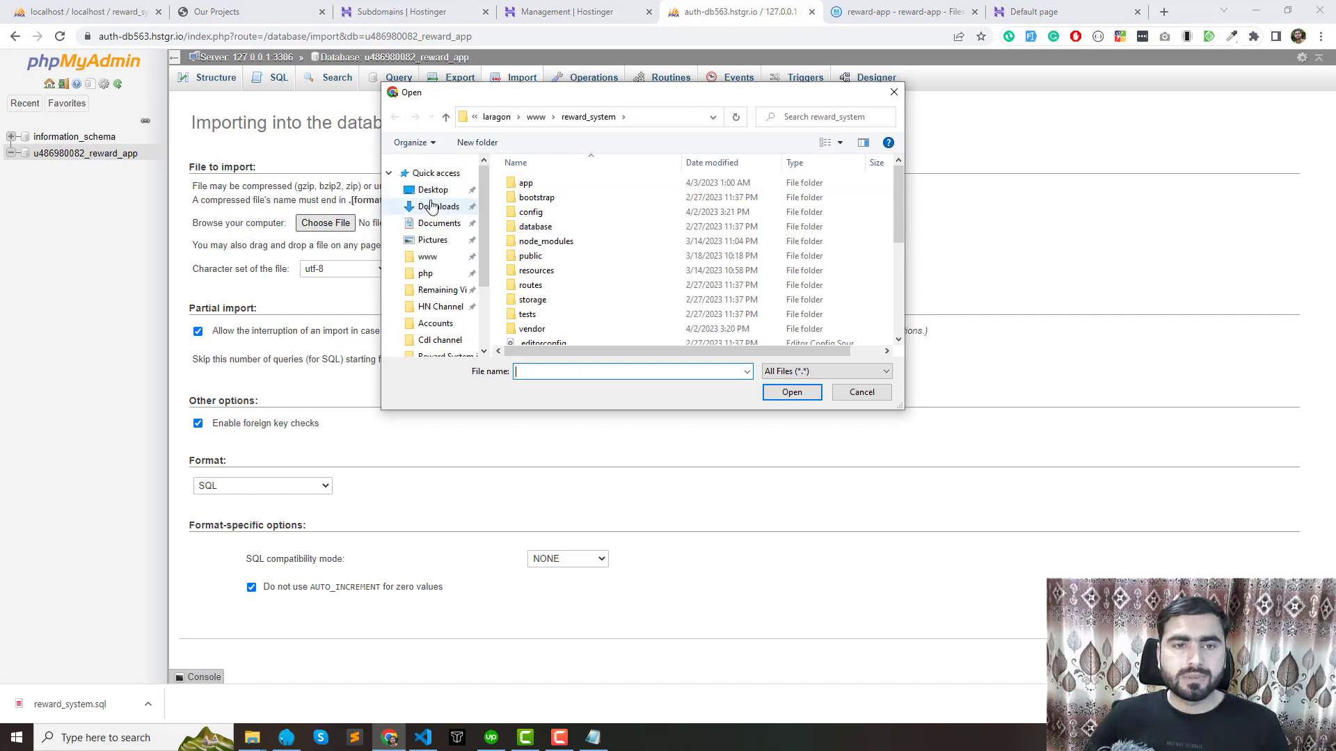
click(432, 206)
double_click(533, 203)
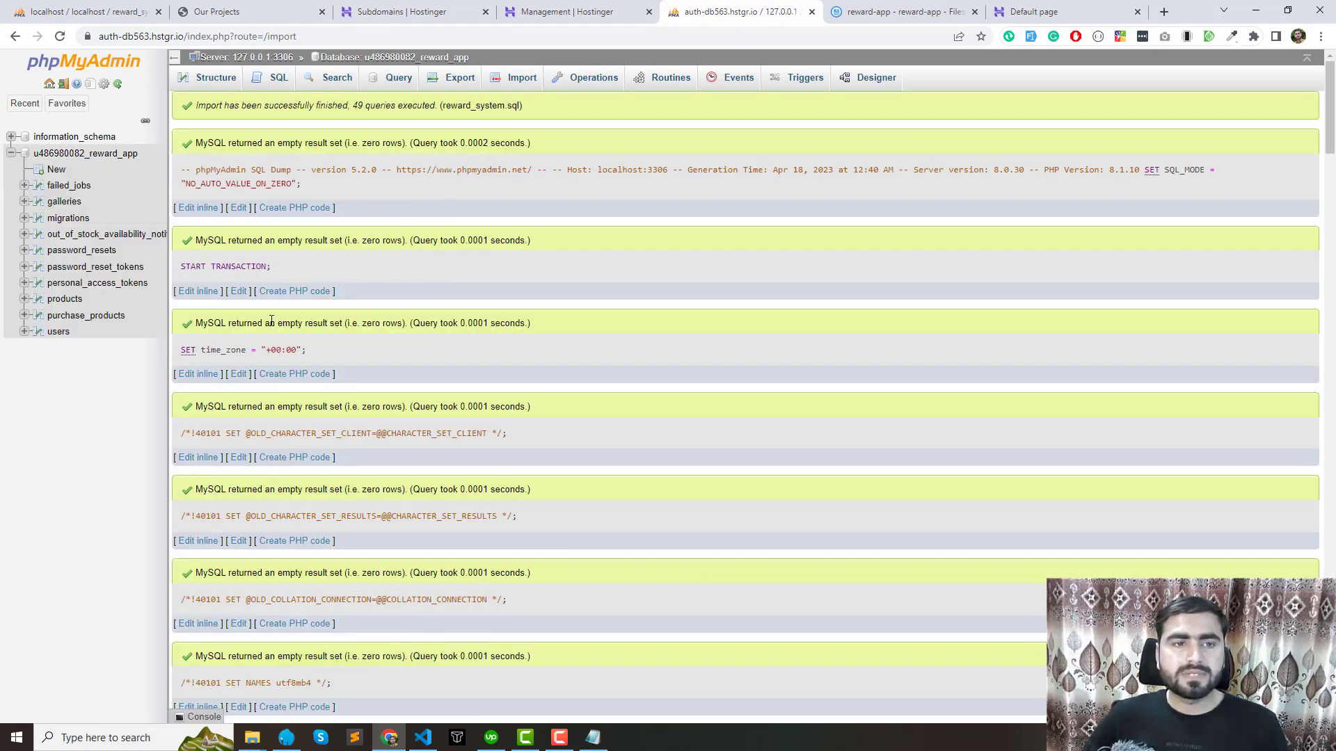
Browse the records of the imported users and products tables in the hosted reward_app database
click(60, 332)
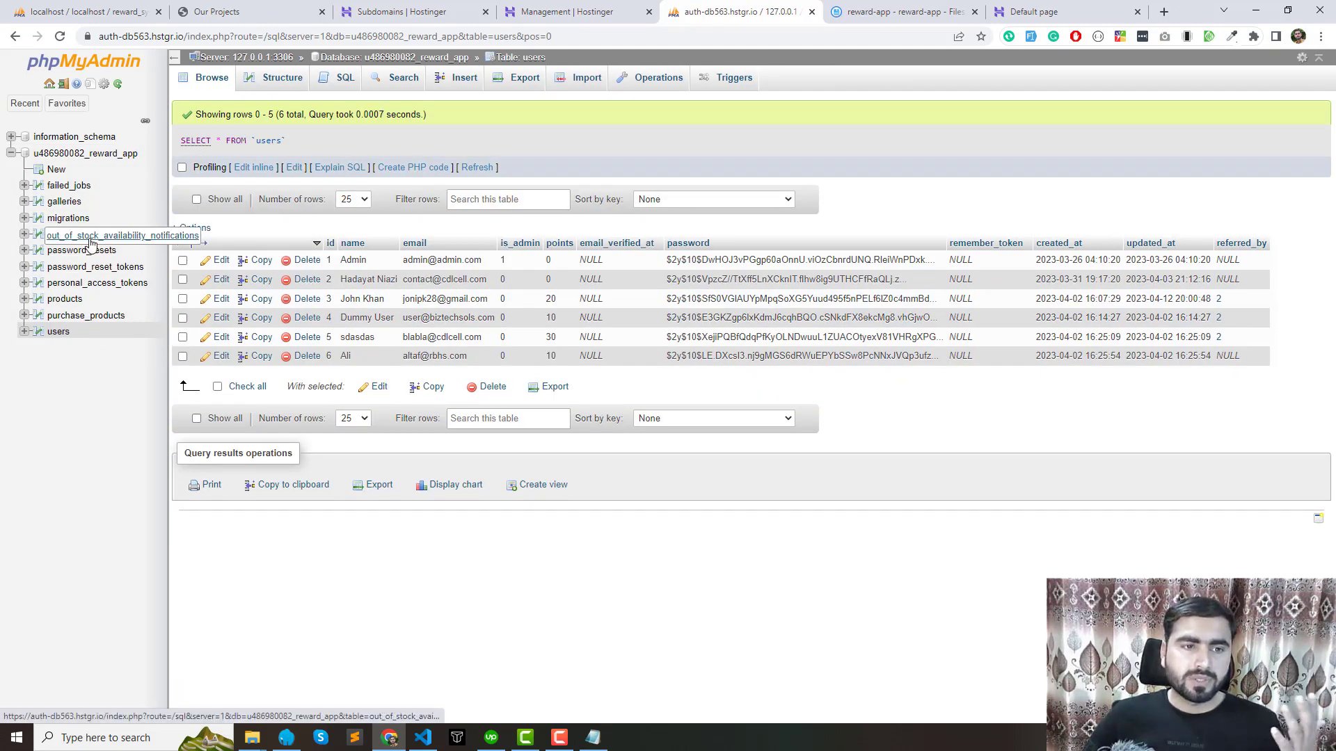
click(64, 299)
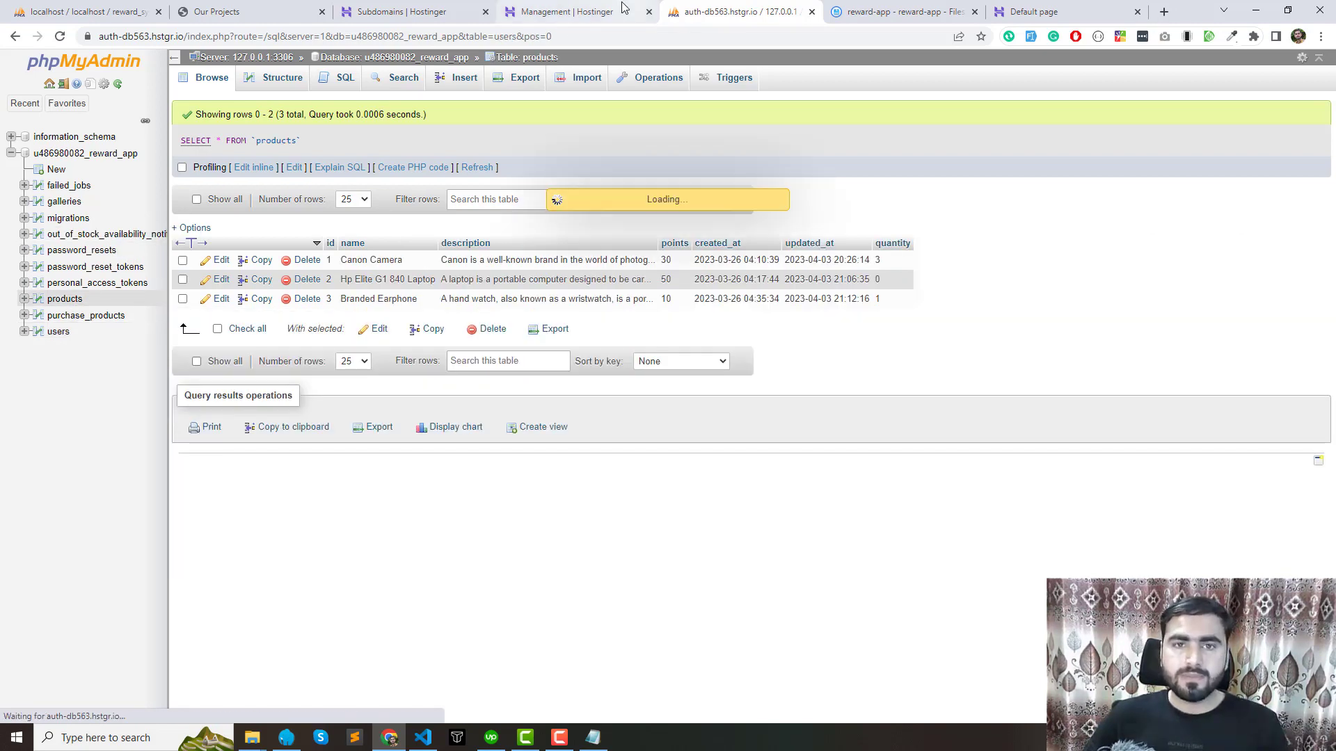
Check the upload in the reward-app folder of the file manager and the page served at reward-system.cdlcell.com, ending in the file manager
click(875, 10)
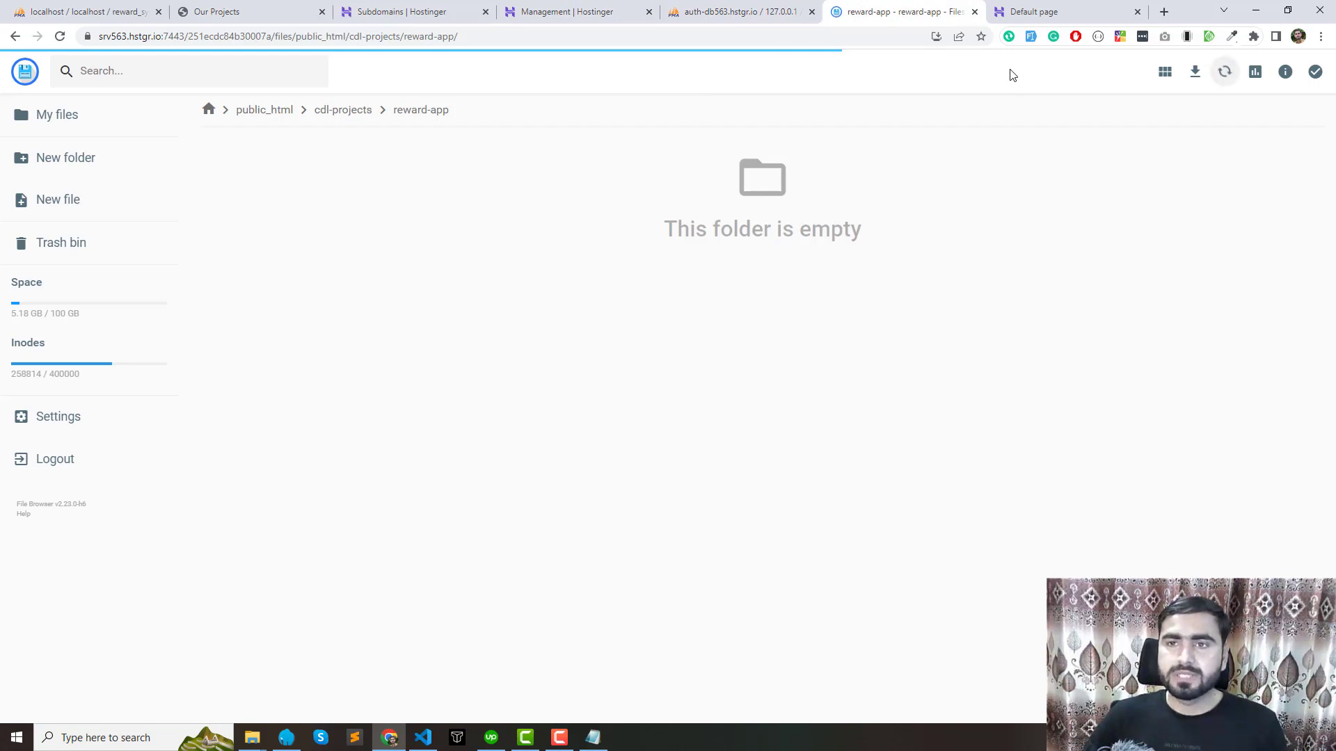
click(1059, 15)
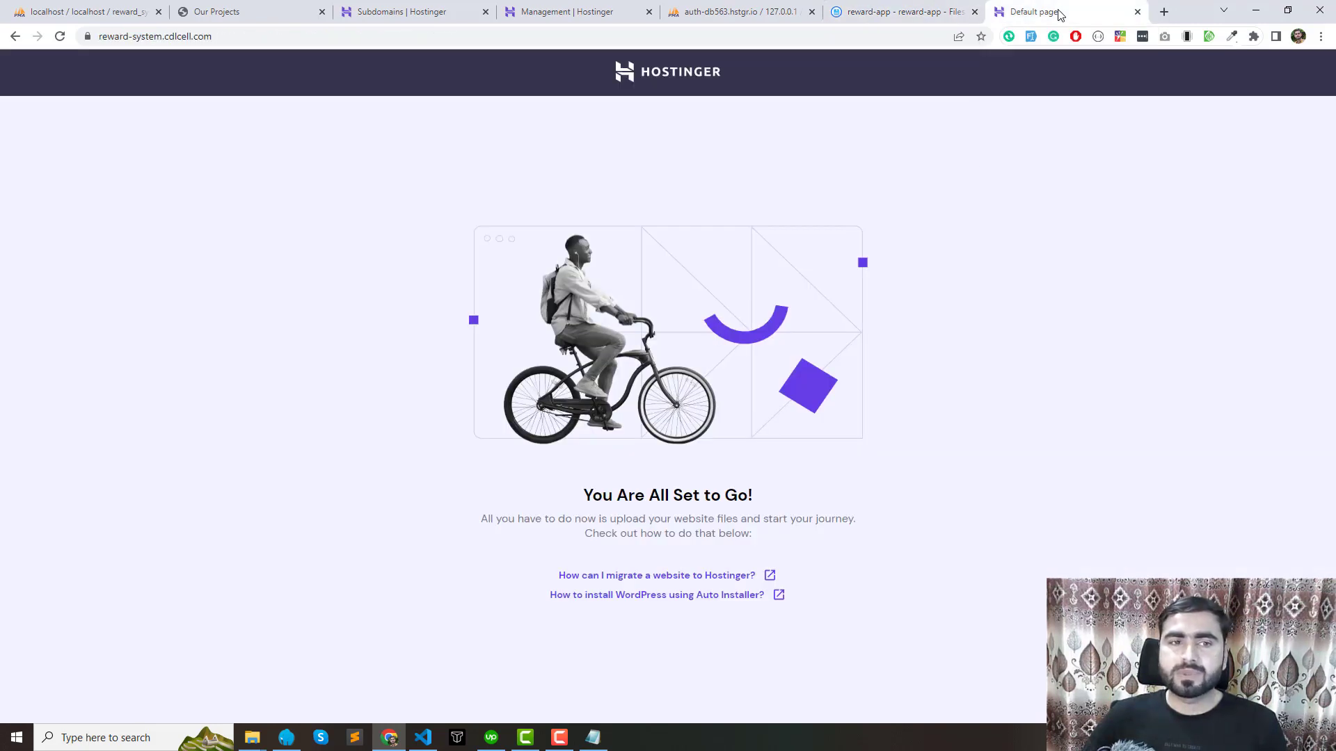
click(918, 10)
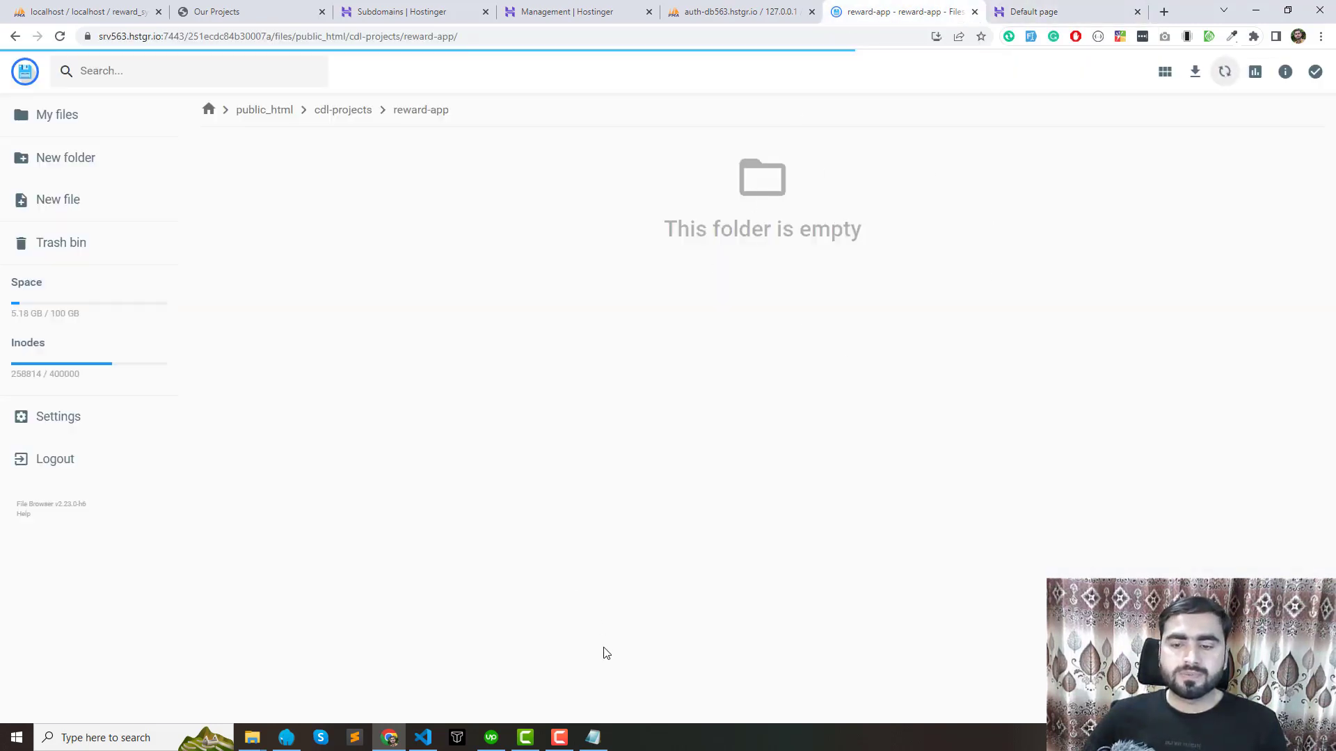